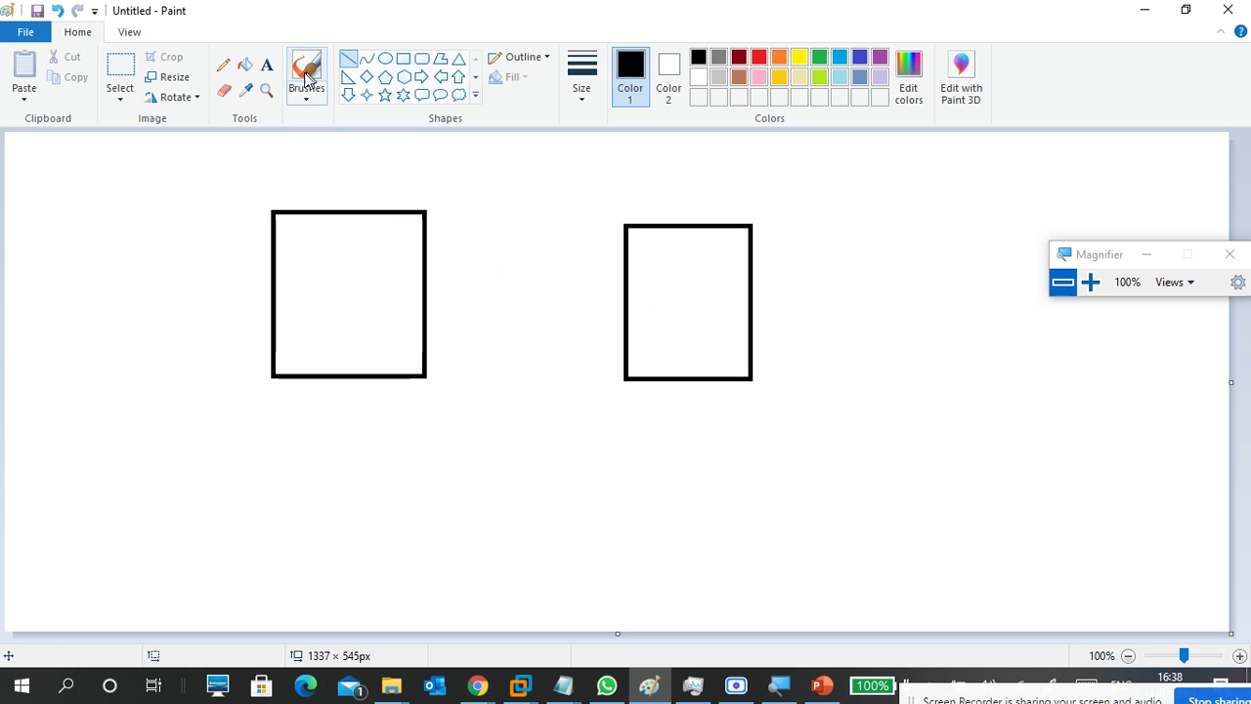
# Label the right square 'dhcp client' and the left square 'dhcp server' with bold text.
pyautogui.click(305, 100)
pyautogui.click(267, 66)
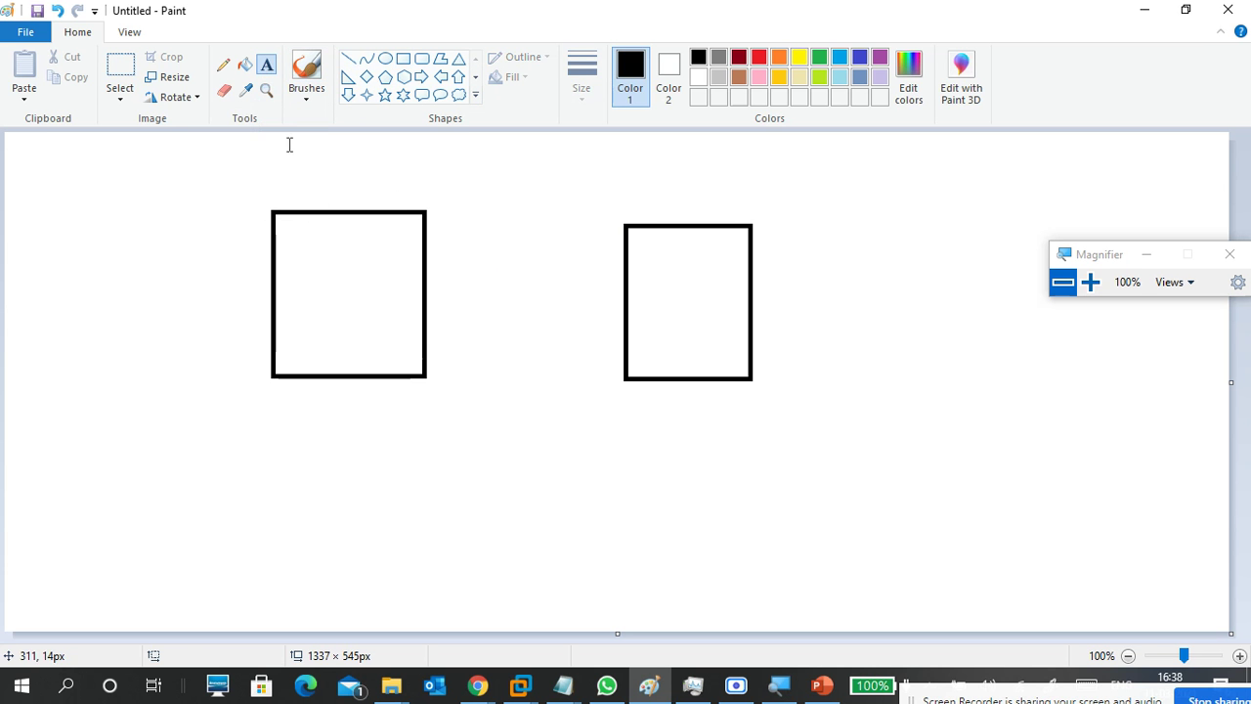
pyautogui.click(632, 197)
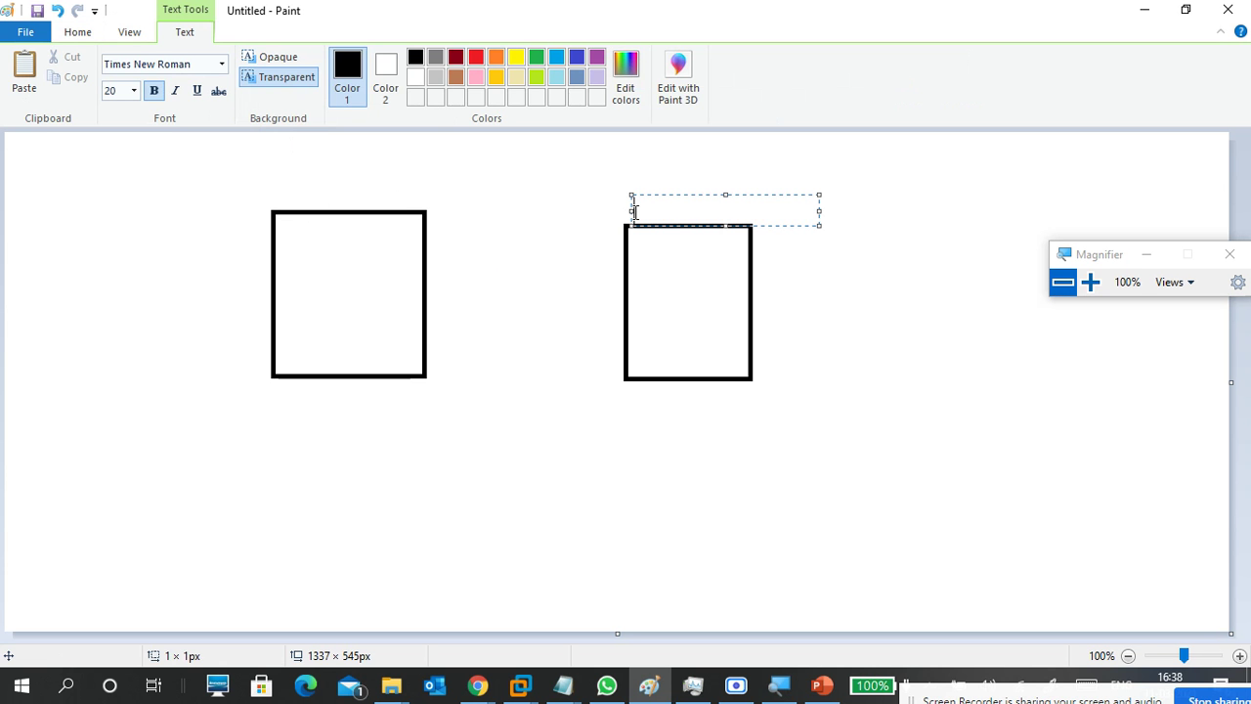
pyautogui.write('dhcp client')
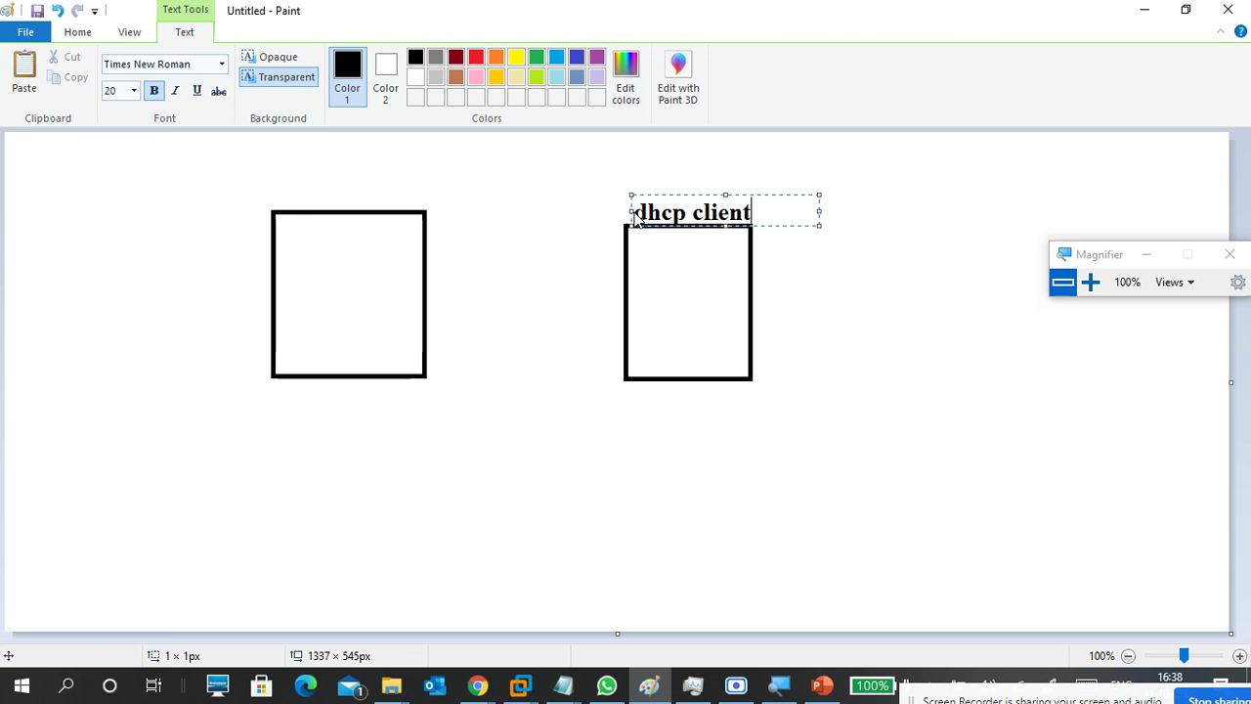
pyautogui.click(279, 198)
pyautogui.click(280, 199)
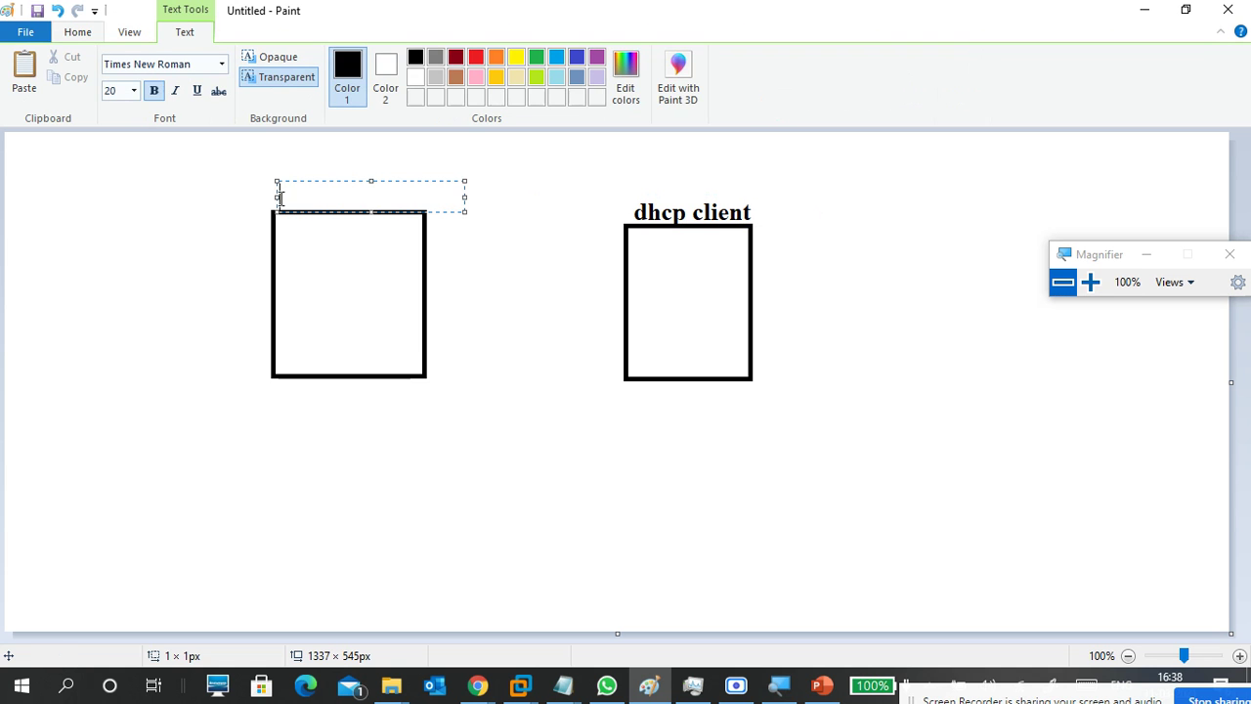
pyautogui.write('dhcp server')
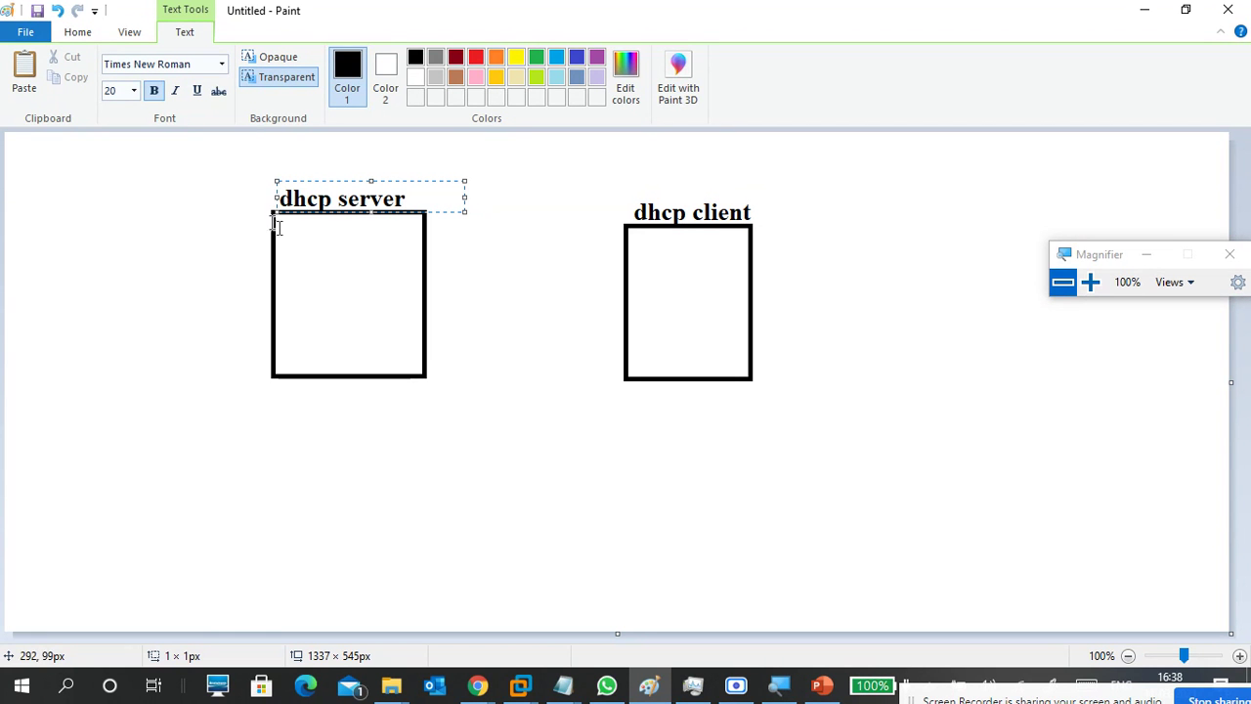
pyautogui.click(532, 311)
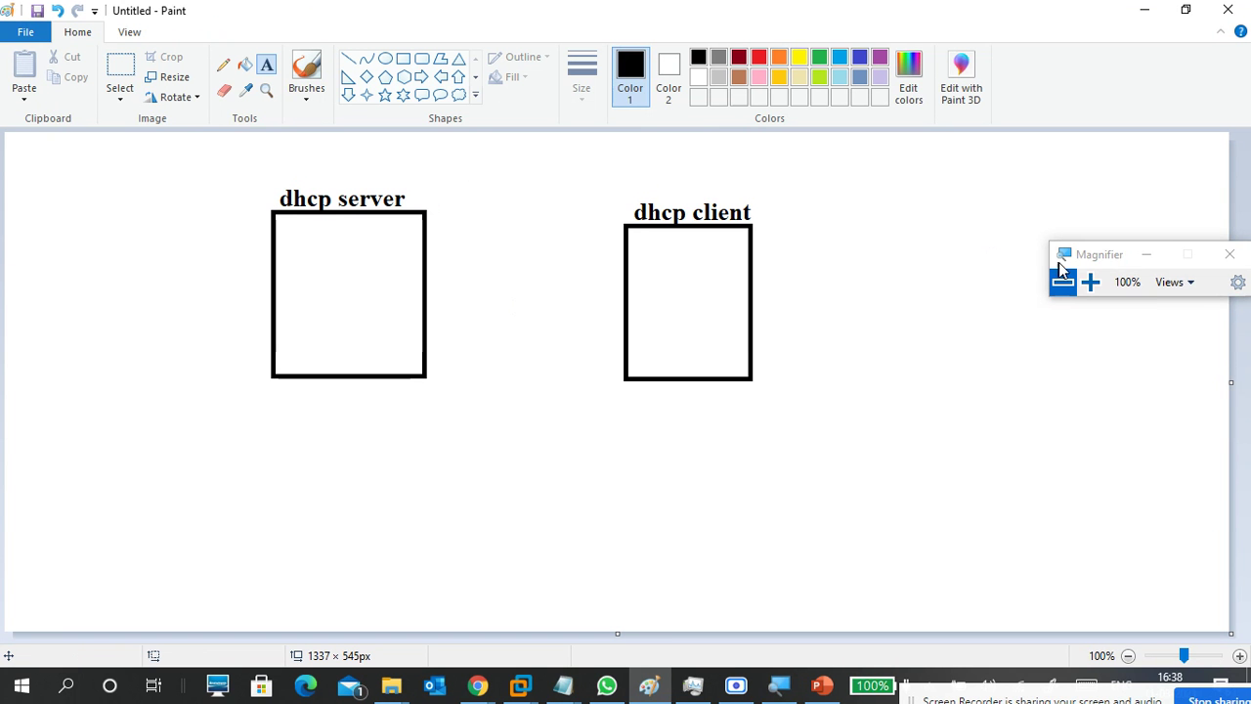
pyautogui.click(1092, 256)
# Write 172.16.0.0, 172.16.0.100, 'to' and 172.16.0.150 on separate lines left of the server square.
pyautogui.moveTo(1111, 260); pyautogui.dragTo(1200, 227)
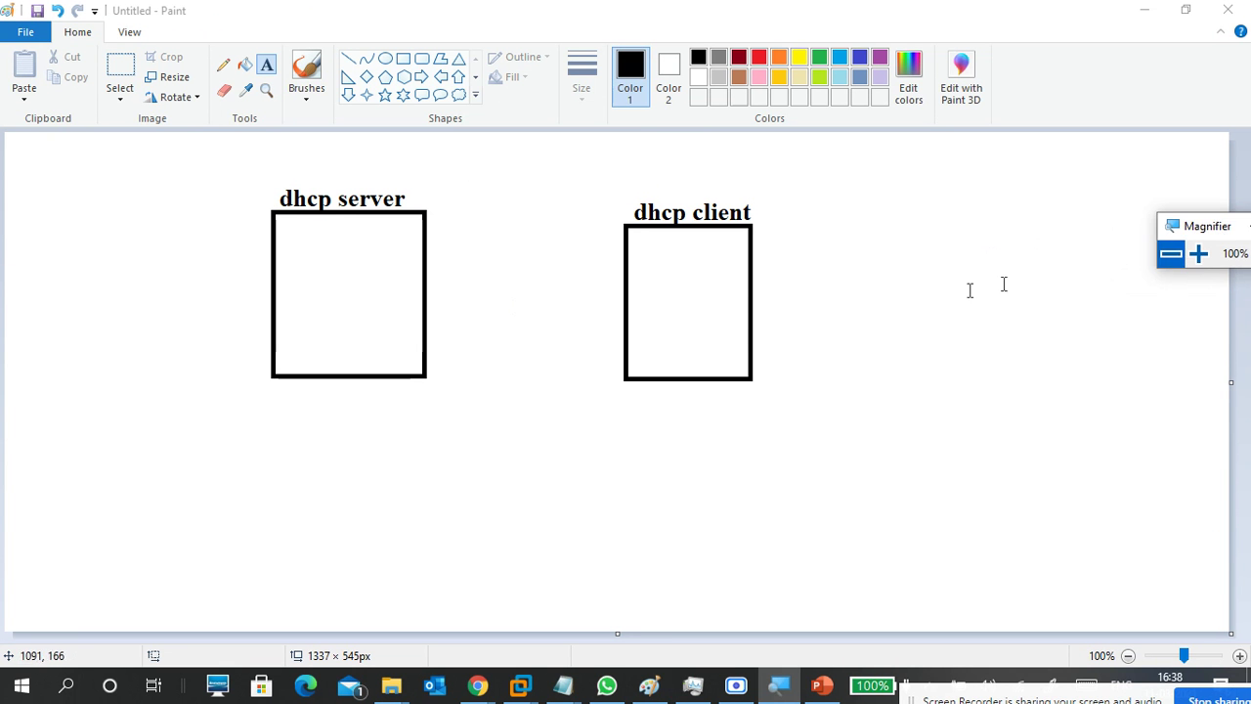
pyautogui.click(52, 270)
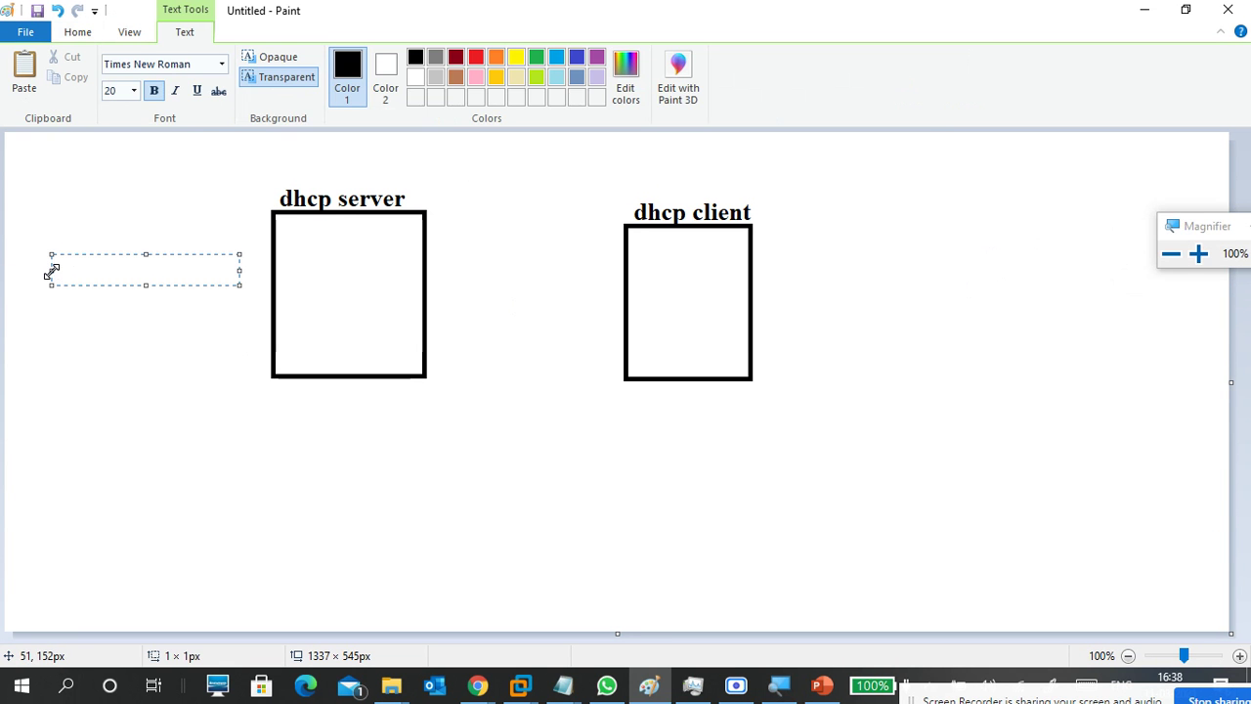
pyautogui.write('172.16.0.')
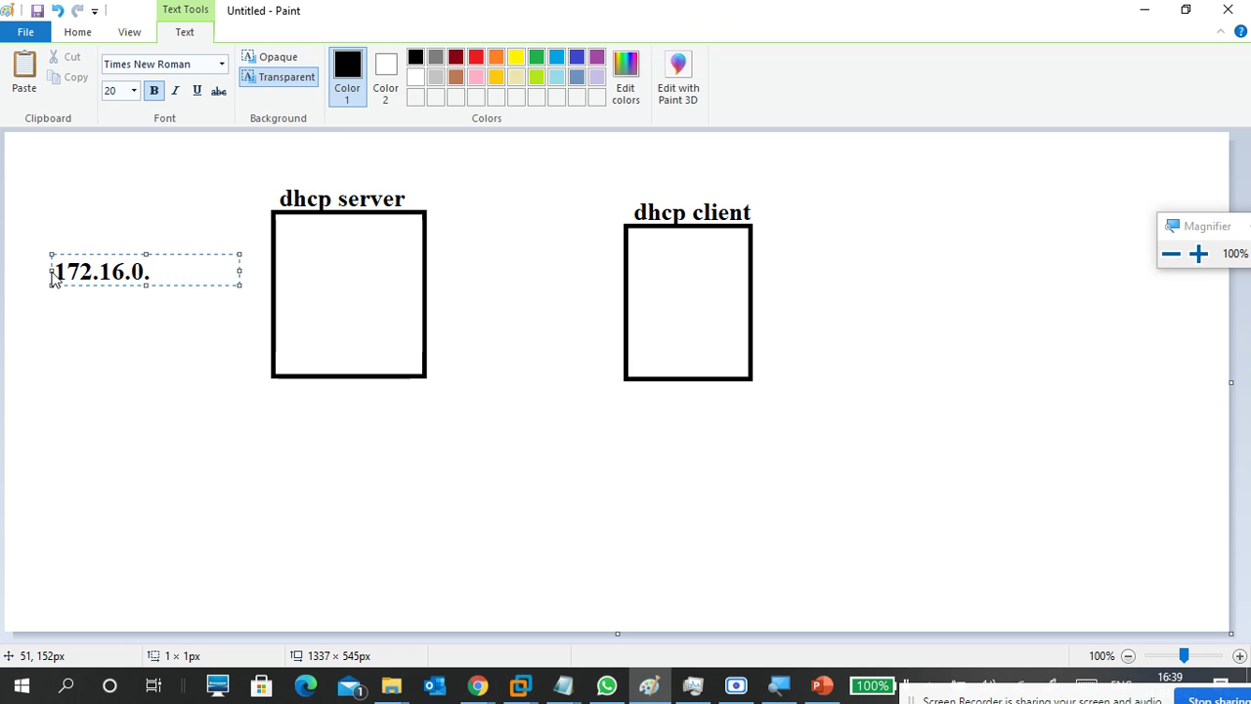
pyautogui.write('0')
pyautogui.press('Return')
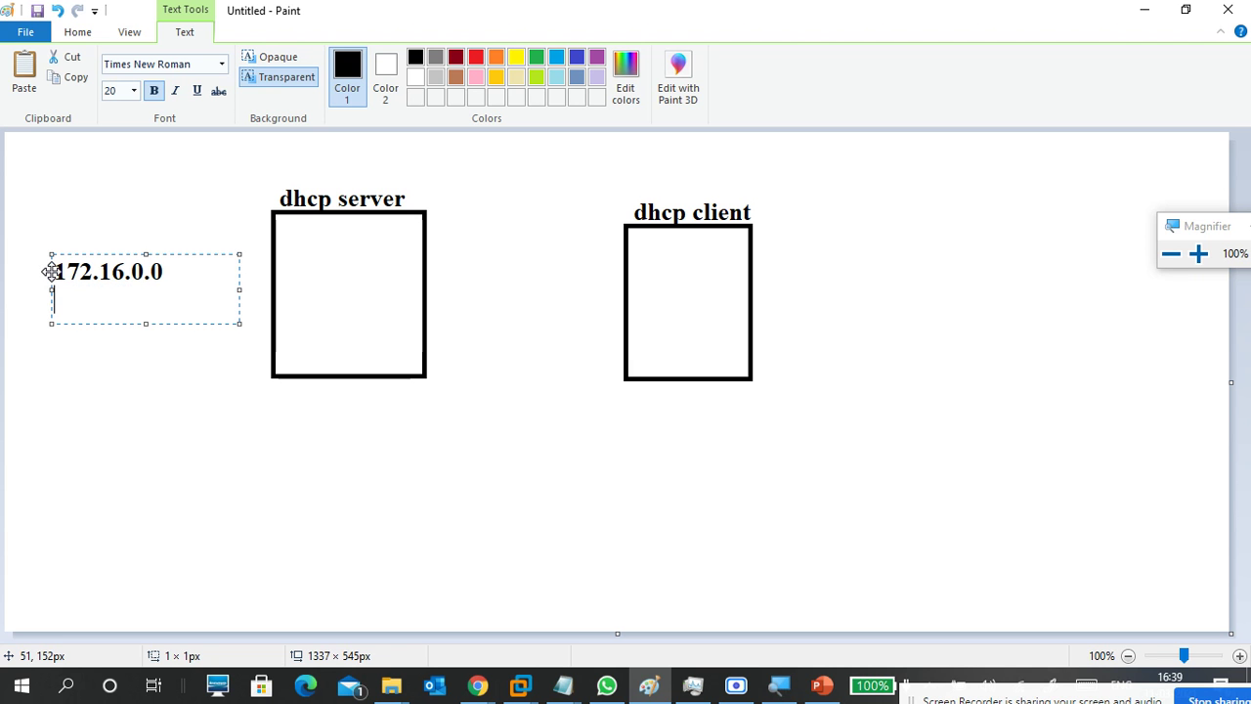
pyautogui.write('172.16')
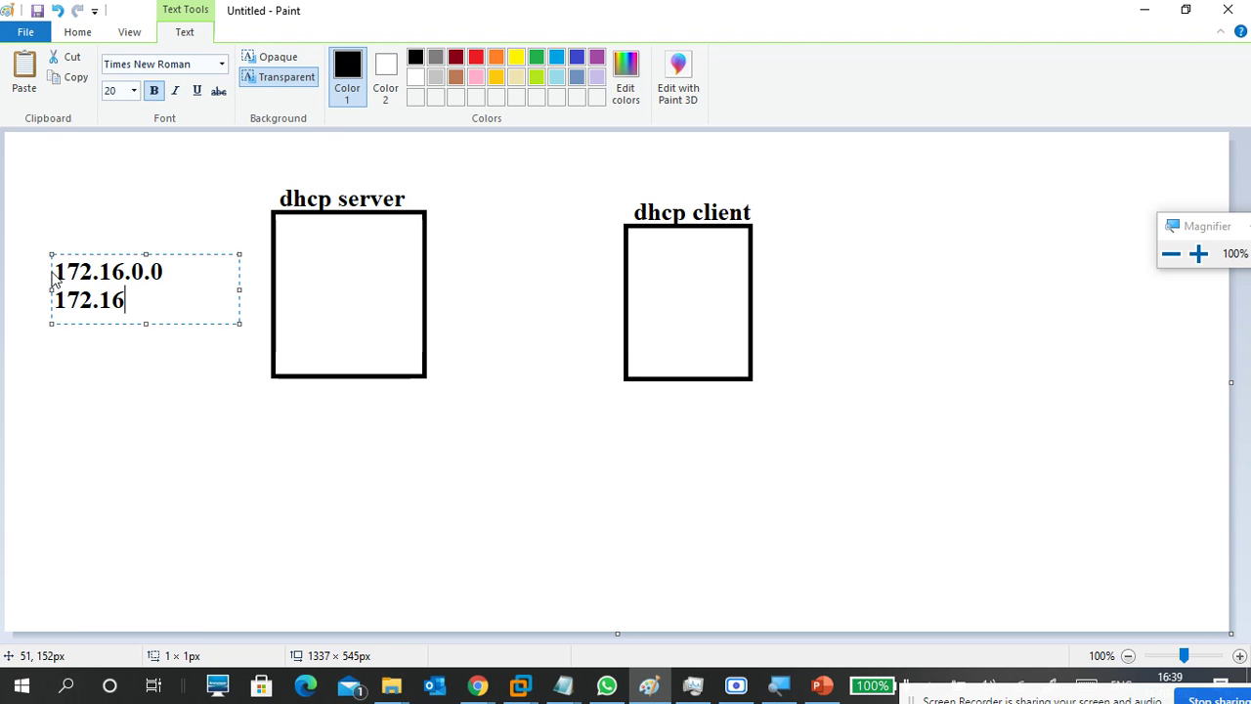
pyautogui.write('.0.100')
pyautogui.press('Return')
pyautogui.write('to')
pyautogui.press('Return')
pyautogui.write('172.16.0.')
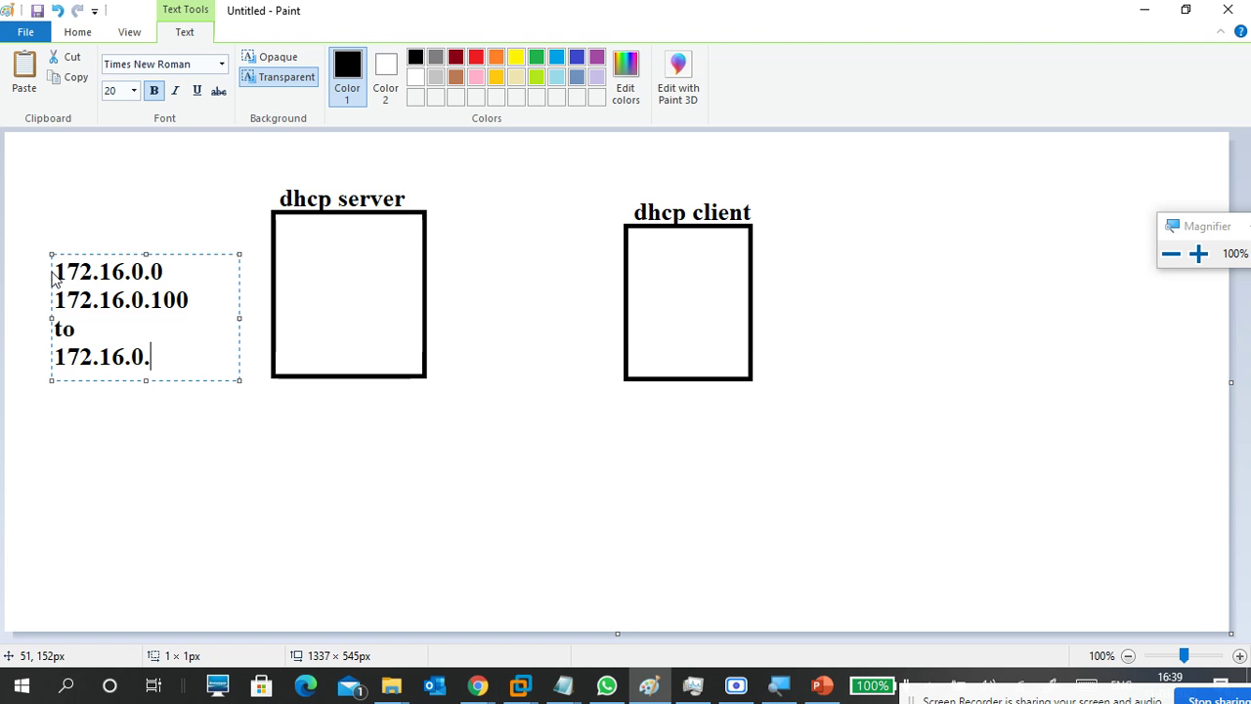
pyautogui.write('150')
# Correct the range start to 172.16.0.101, append /16 to 172.16.0.0, and commit the note.
pyautogui.press('Up')
pyautogui.press('Up')
pyautogui.press('BackSpace')
pyautogui.write('1')
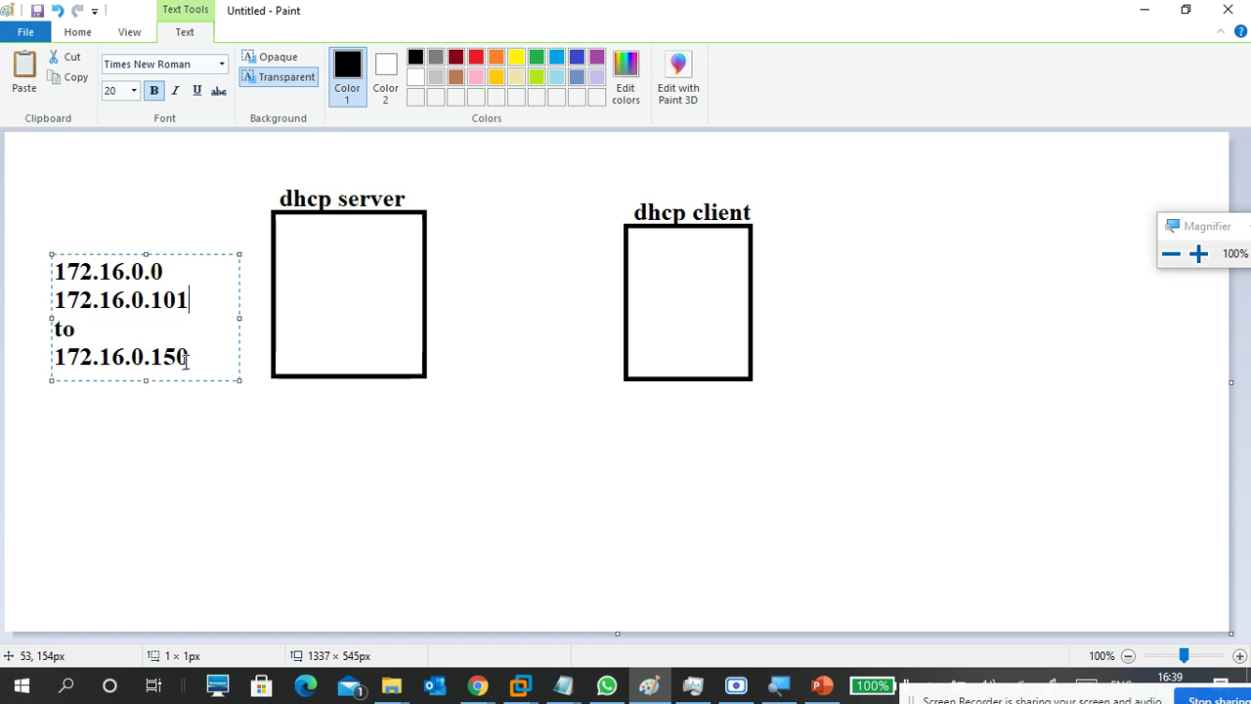
pyautogui.moveTo(195, 355)
pyautogui.mouseDown()
pyautogui.moveTo(84, 324)
pyautogui.moveTo(33, 290)
pyautogui.mouseUp()
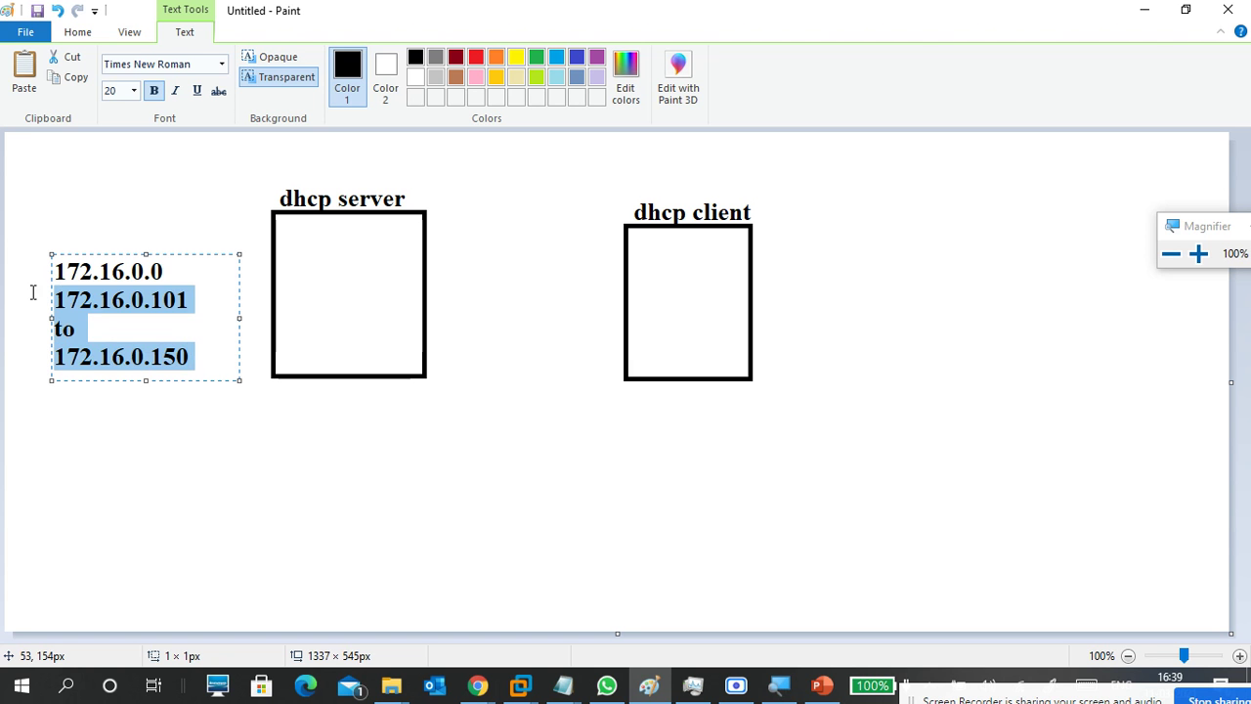
pyautogui.click(133, 334)
pyautogui.click(177, 271)
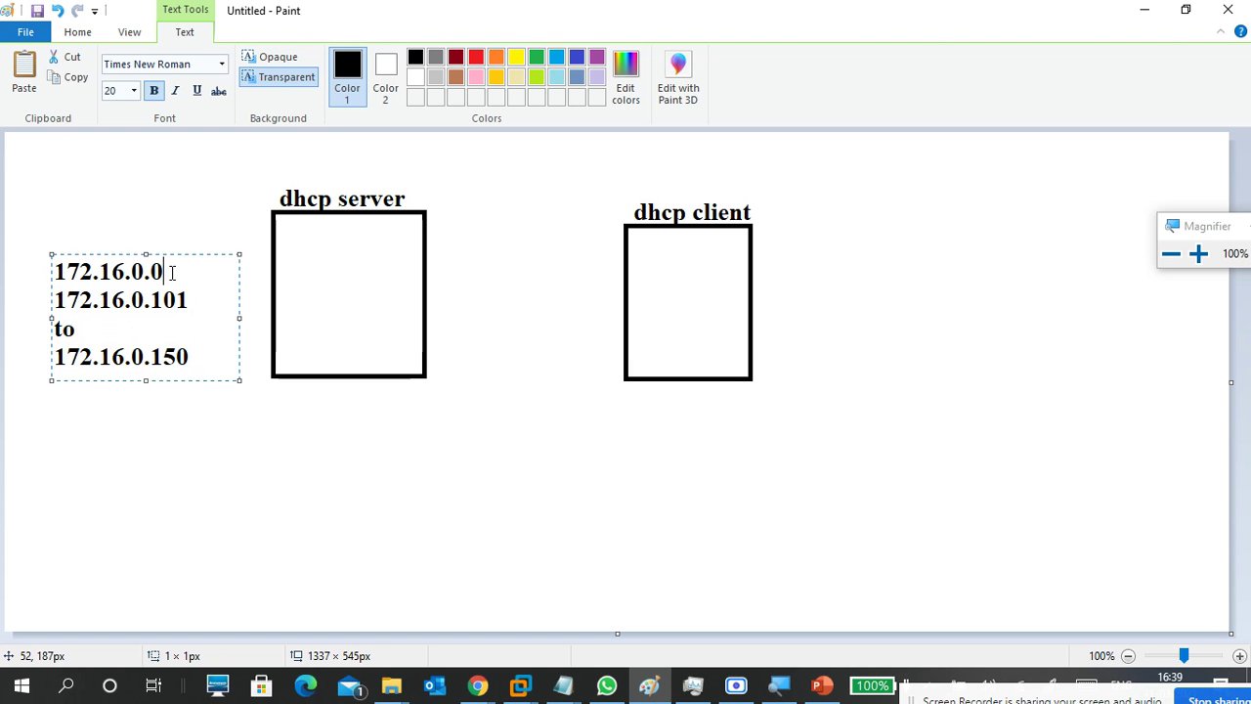
pyautogui.write('/16')
pyautogui.click(188, 299)
pyautogui.moveTo(201, 346); pyautogui.dragTo(47, 299)
pyautogui.click(106, 323)
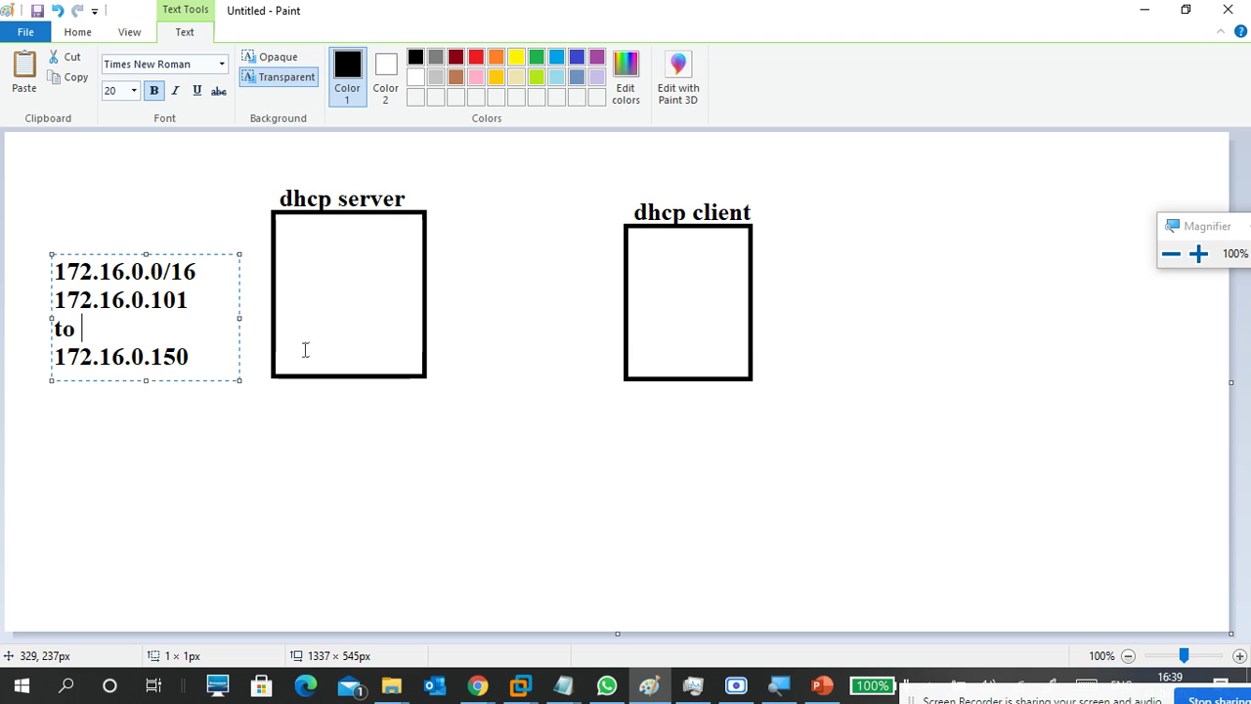
pyautogui.click(207, 355)
pyautogui.click(496, 359)
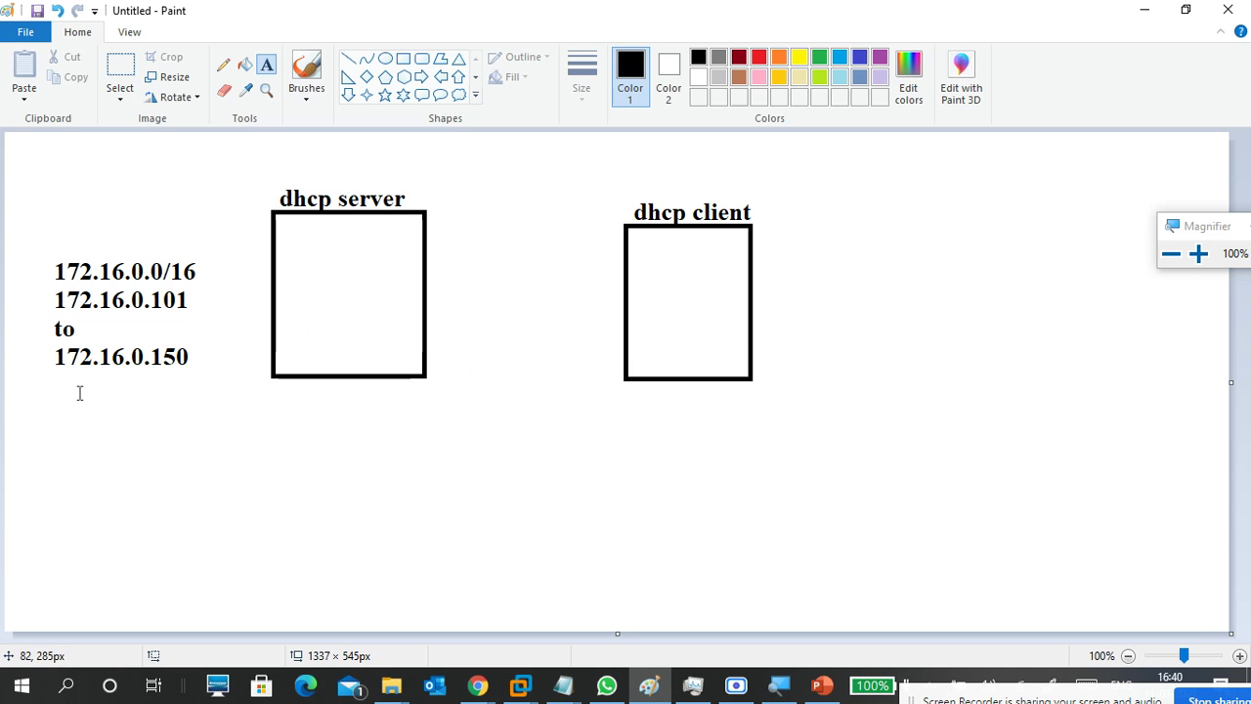
# Add the note 'server ip' with 172.16.0.254 beneath it, under the address range.
pyautogui.click(53, 404)
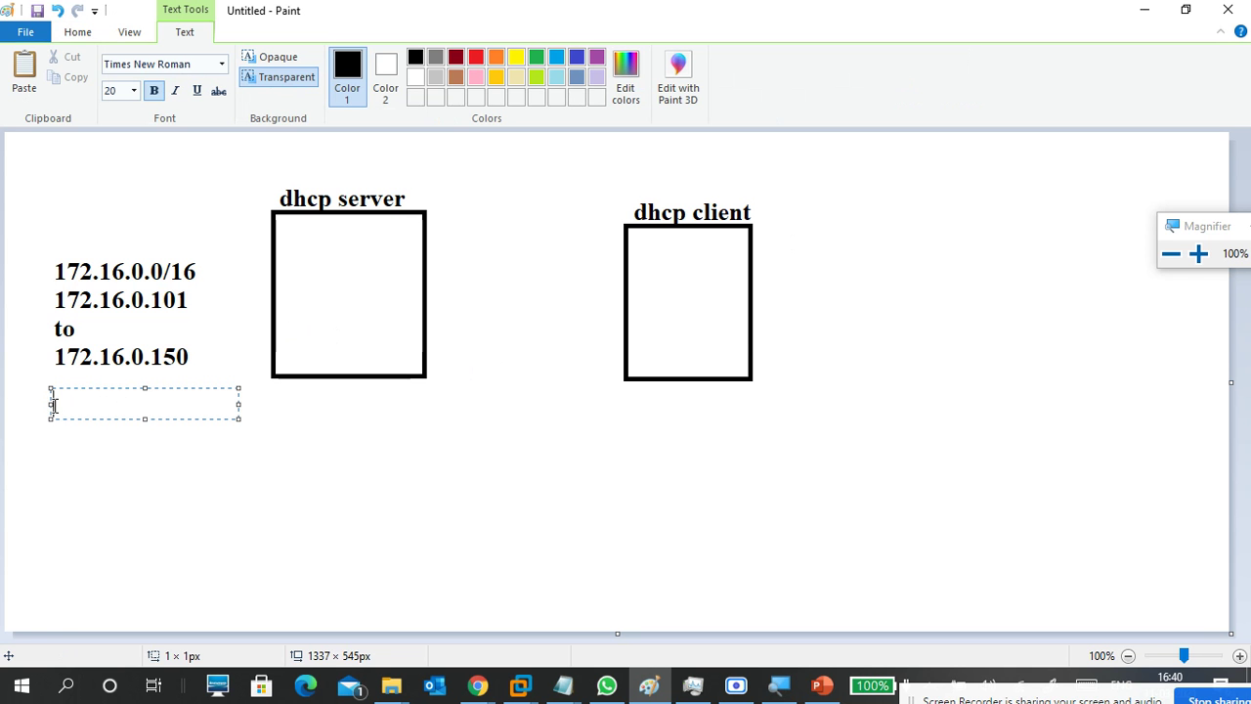
pyautogui.write('172.16.0.')
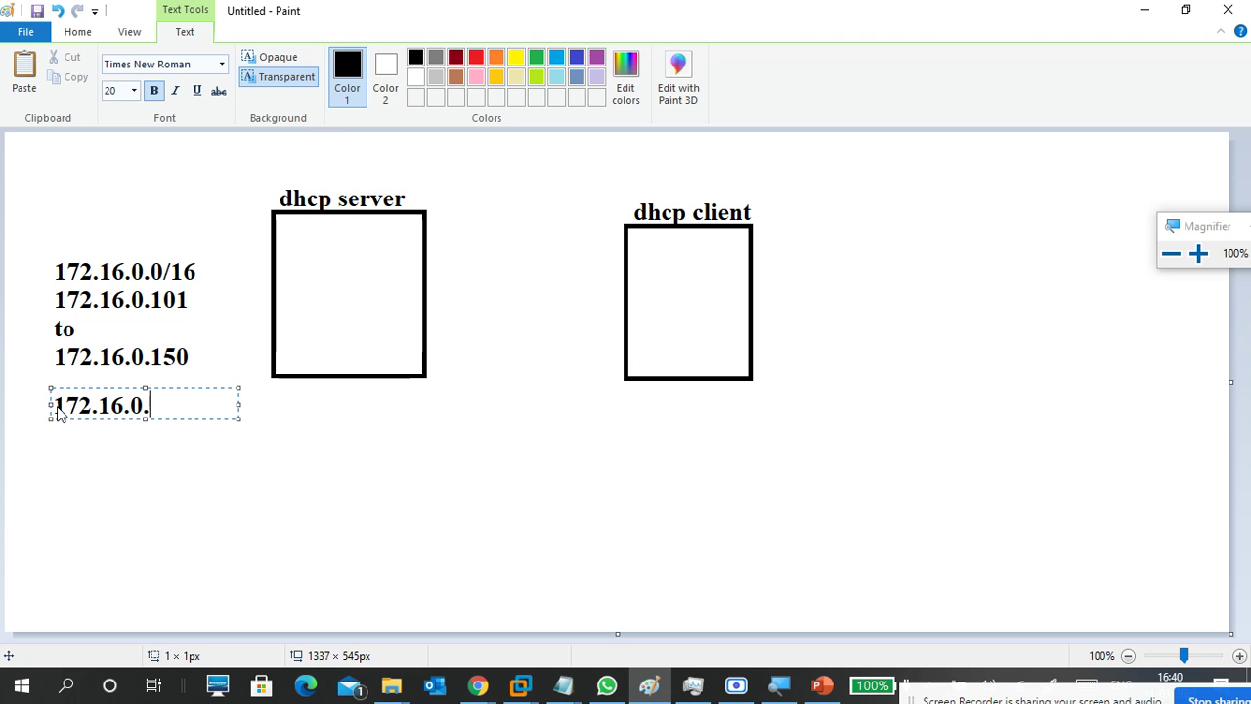
pyautogui.write('254')
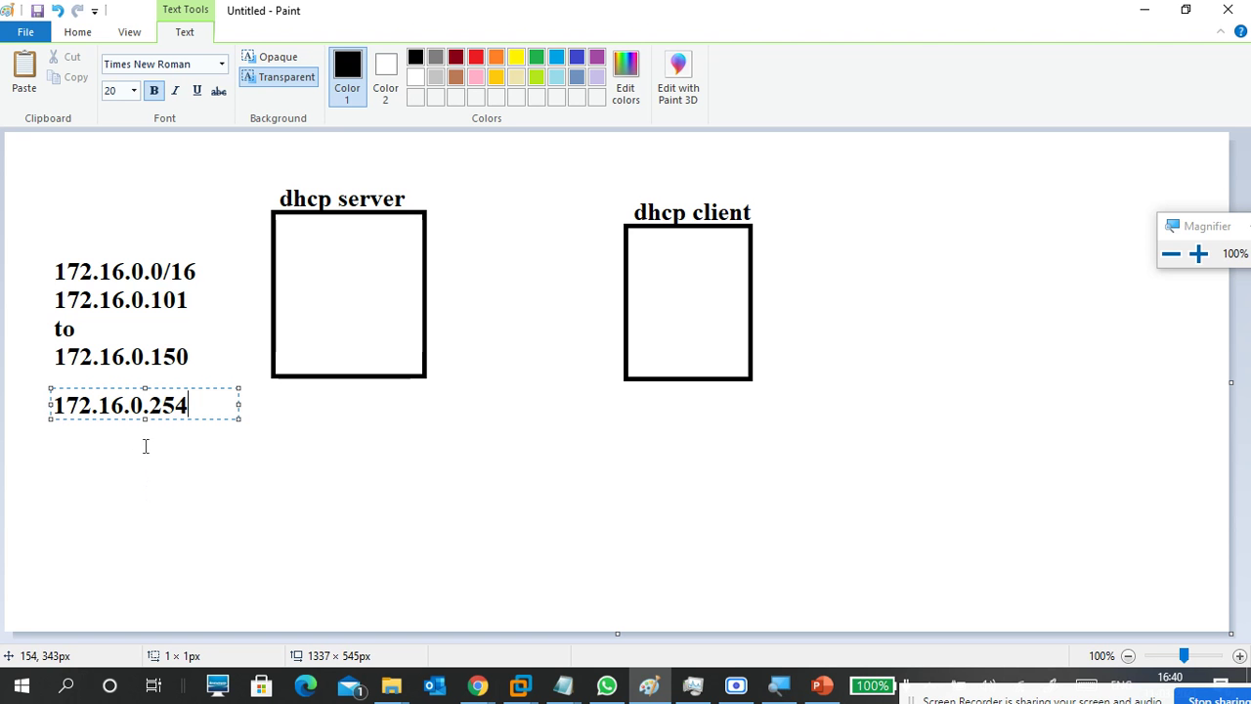
pyautogui.moveTo(65, 404); pyautogui.dragTo(56, 404)
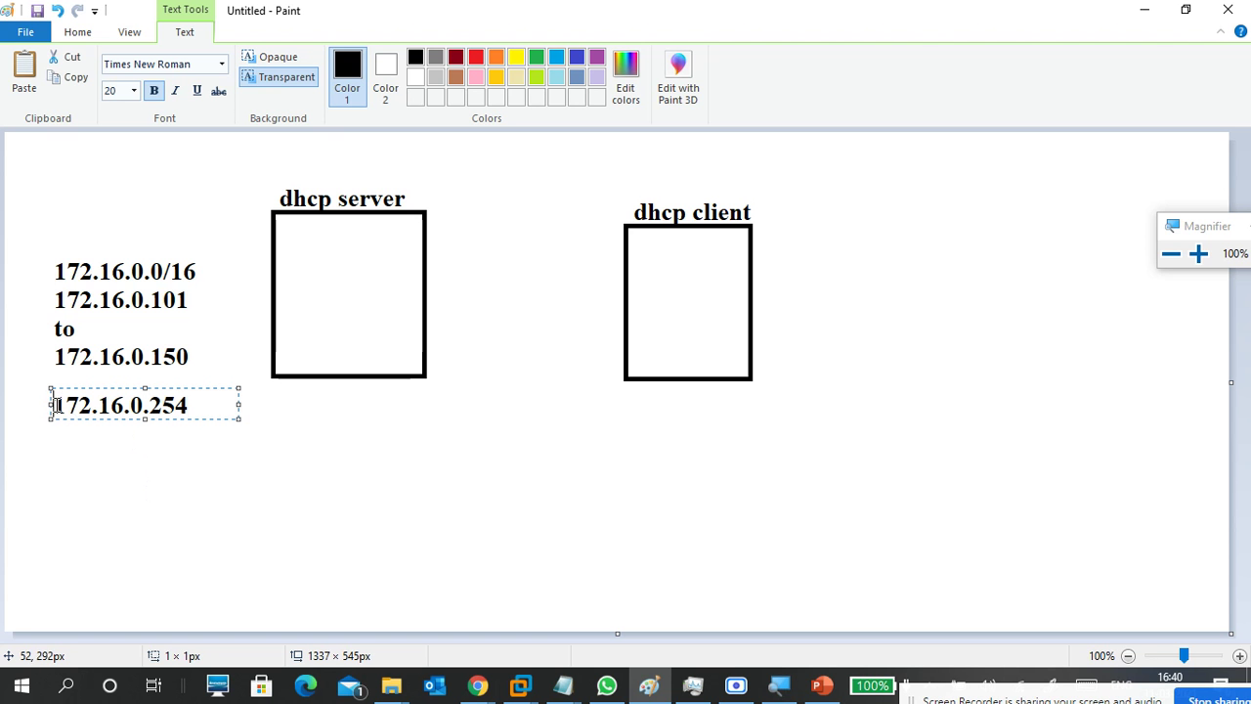
pyautogui.press('Return')
pyautogui.press('Up')
pyautogui.write('server ')
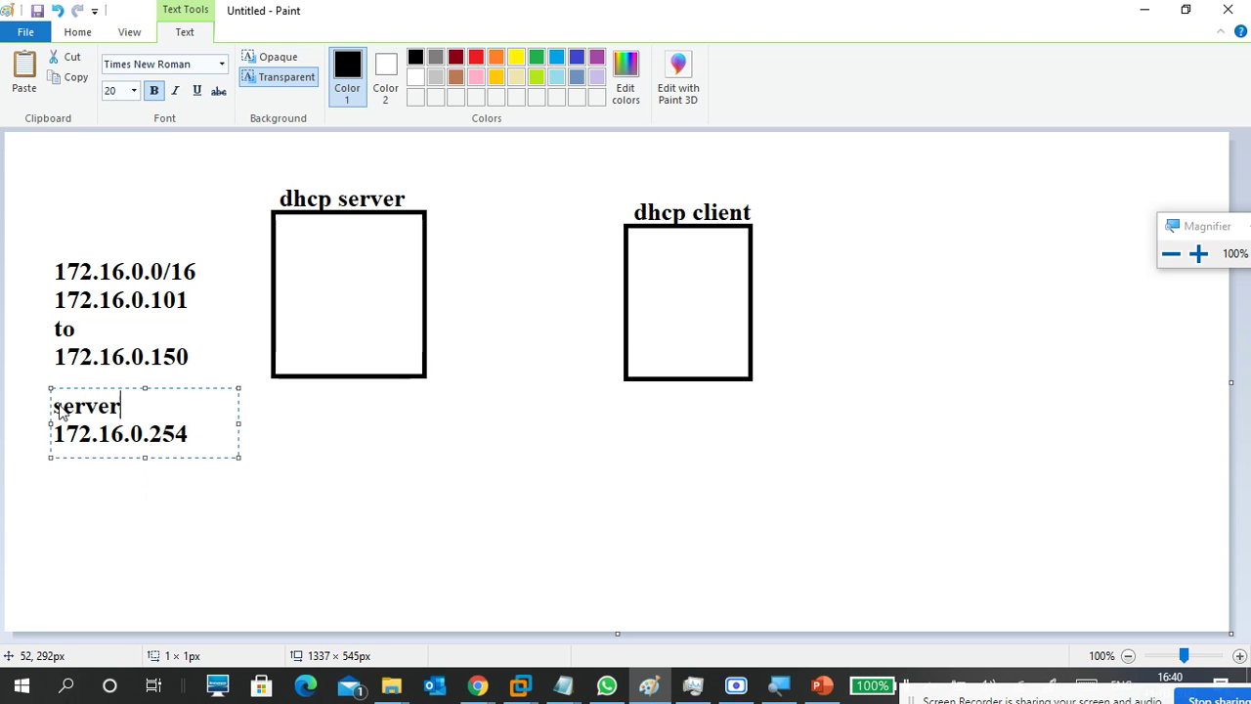
pyautogui.write('ip')
pyautogui.click(293, 455)
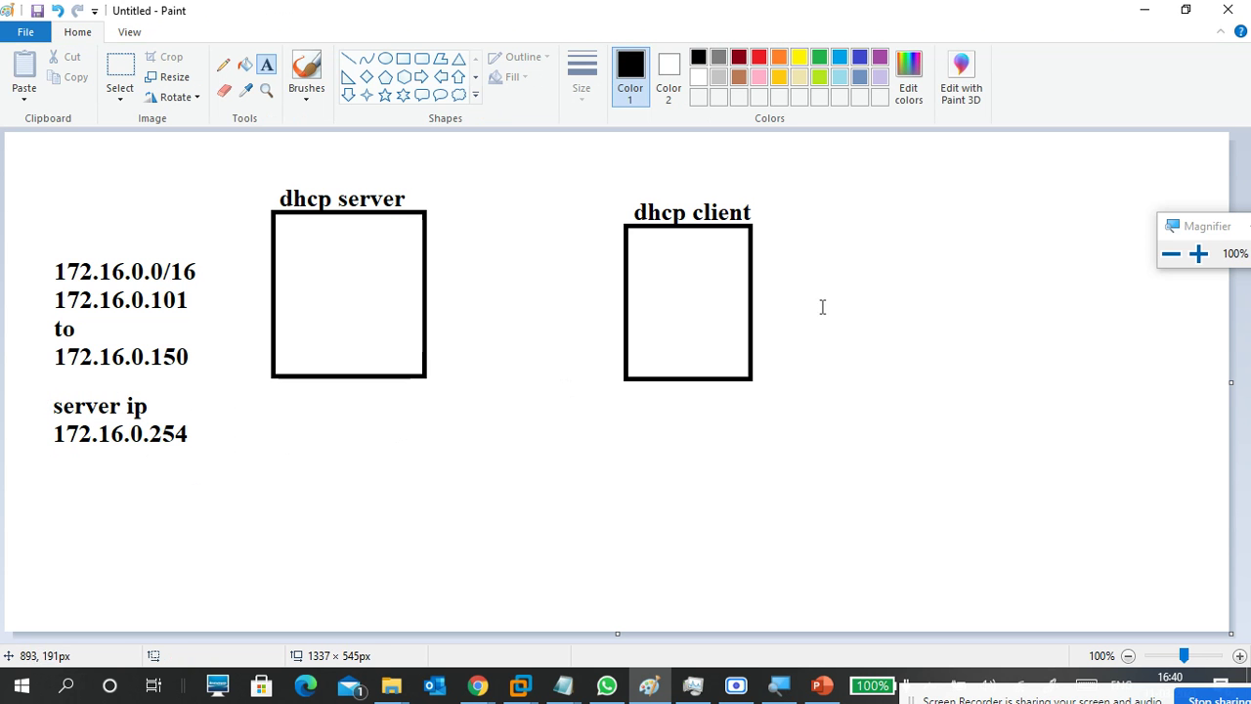
# Add an 'ip address' label to the right of the dhcp client square.
pyautogui.click(811, 227)
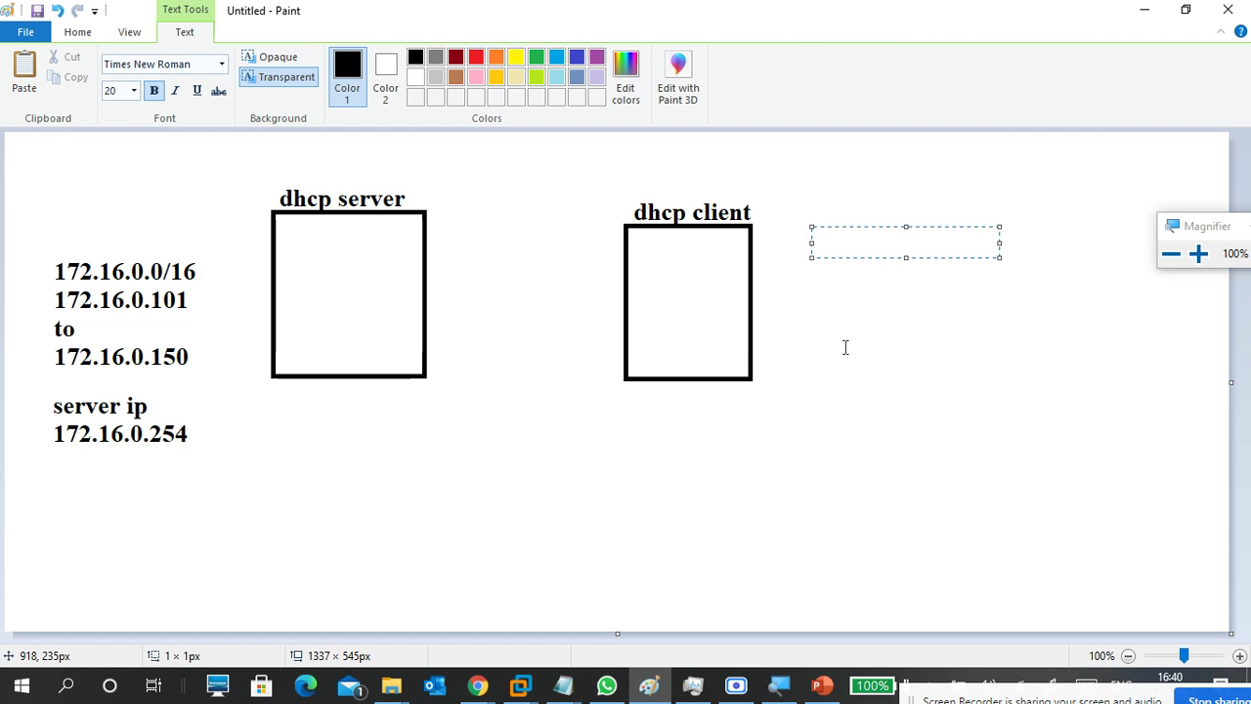
pyautogui.write('ip address')
pyautogui.press('Return')
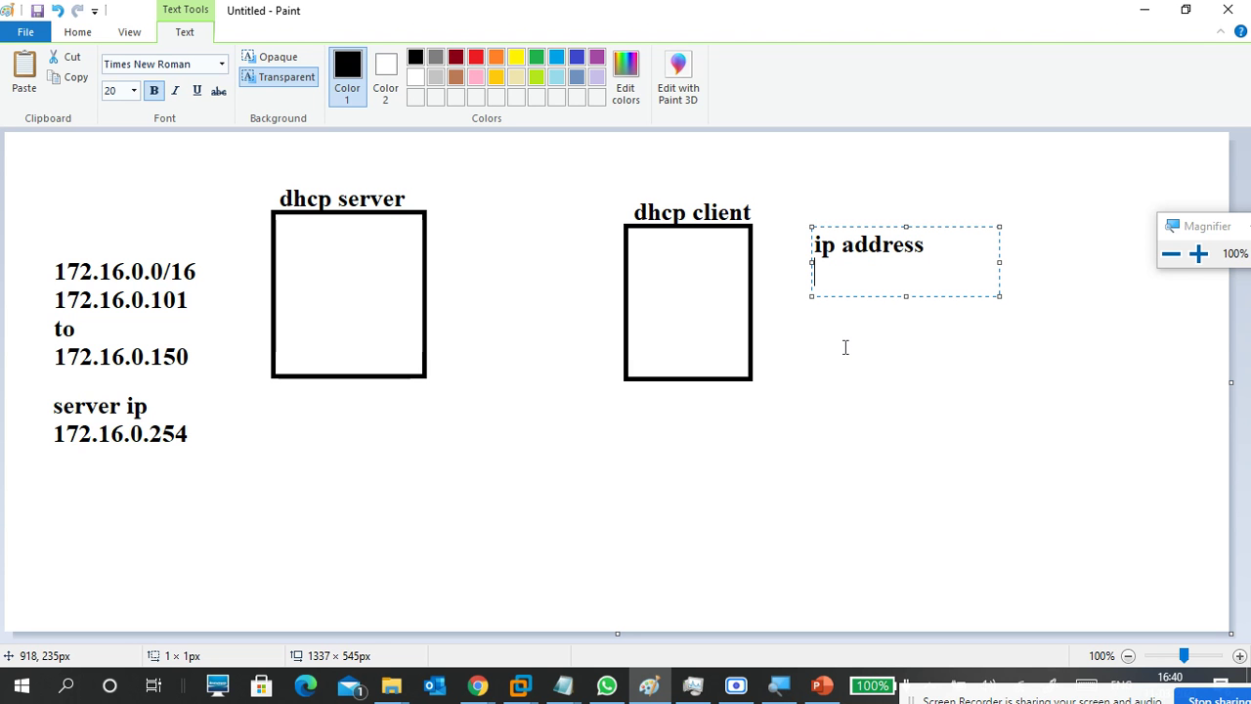
pyautogui.click(845, 347)
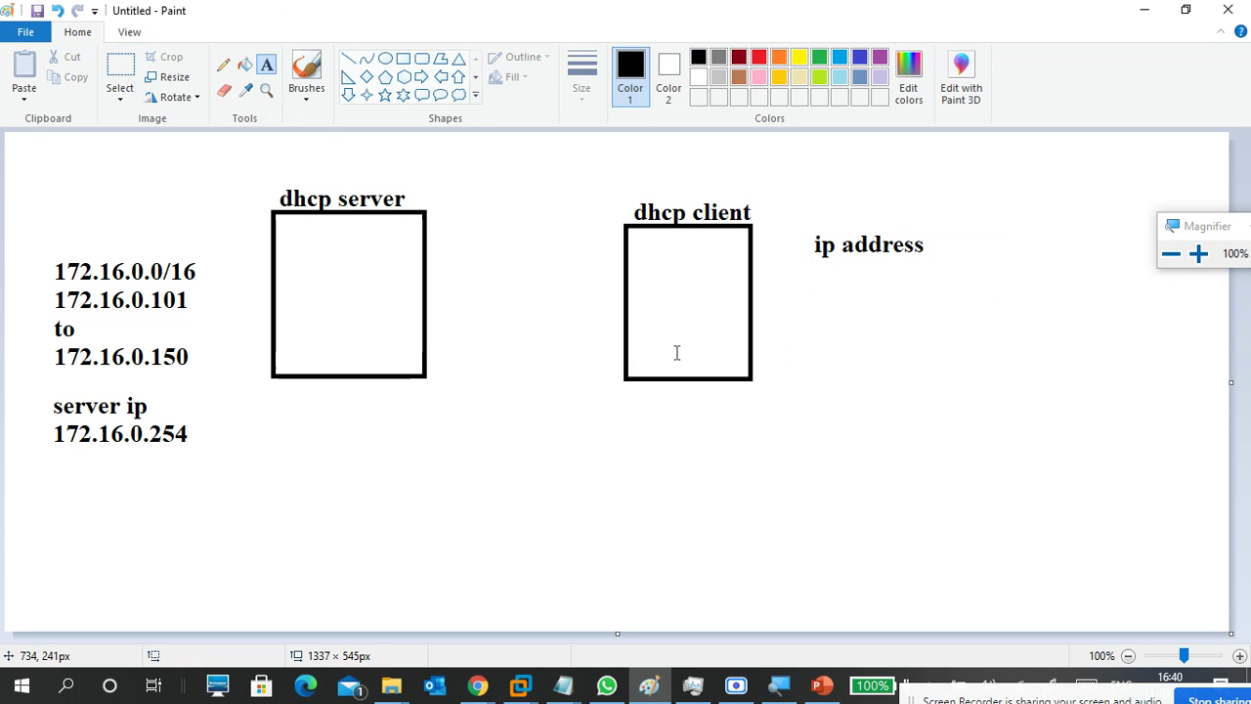
# Draw a line between the two squares and brush an arrowhead at the dhcp server end.
pyautogui.click(348, 59)
pyautogui.moveTo(640, 354)
pyautogui.mouseDown()
pyautogui.moveTo(547, 332)
pyautogui.moveTo(404, 328)
pyautogui.mouseUp()
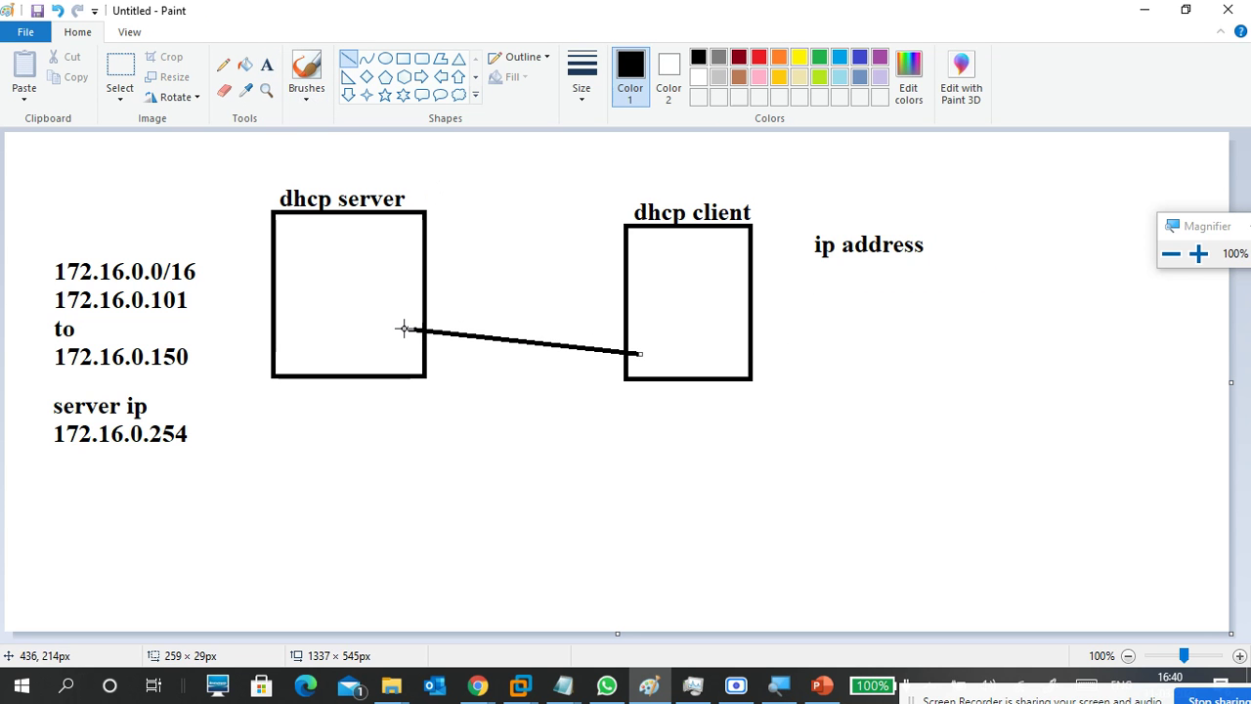
pyautogui.click(306, 93)
pyautogui.click(196, 124)
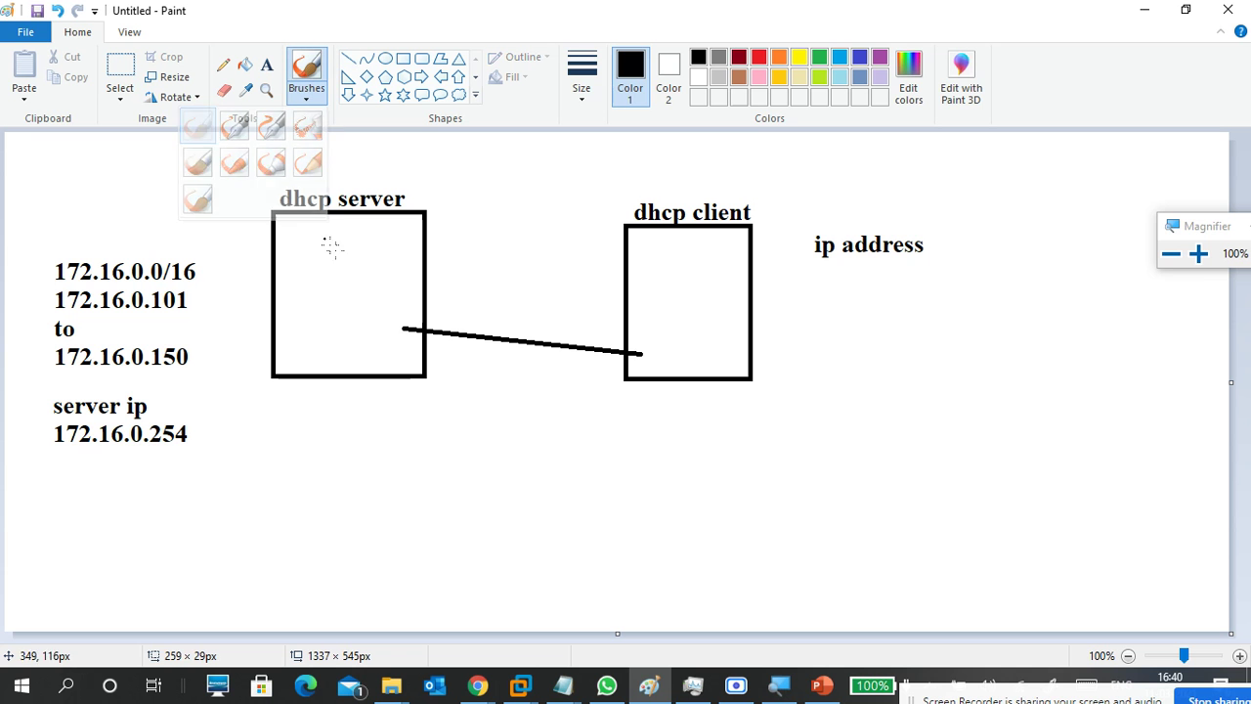
pyautogui.moveTo(418, 316)
pyautogui.mouseDown()
pyautogui.moveTo(401, 328)
pyautogui.moveTo(417, 342)
pyautogui.mouseUp()
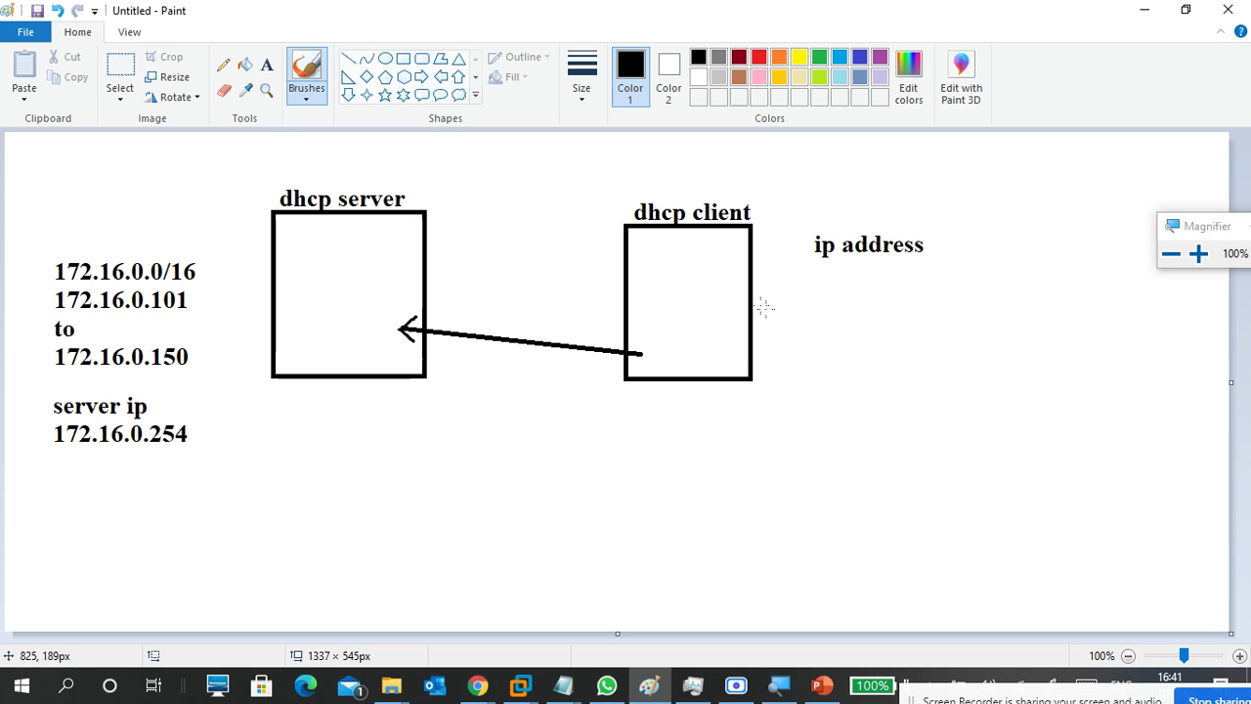
pyautogui.click(266, 64)
# Place the label 'dhcp dicover' above the arrow between the server and client squares.
pyautogui.click(807, 281)
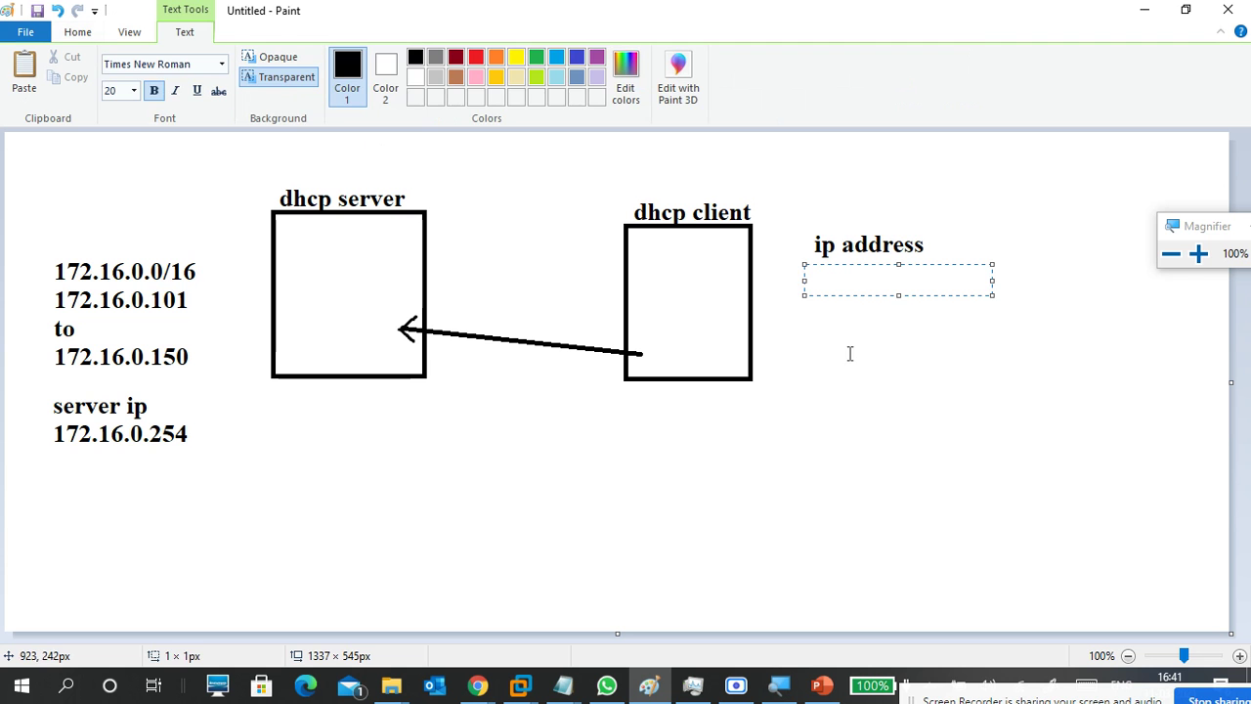
pyautogui.click(468, 341)
pyautogui.click(444, 292)
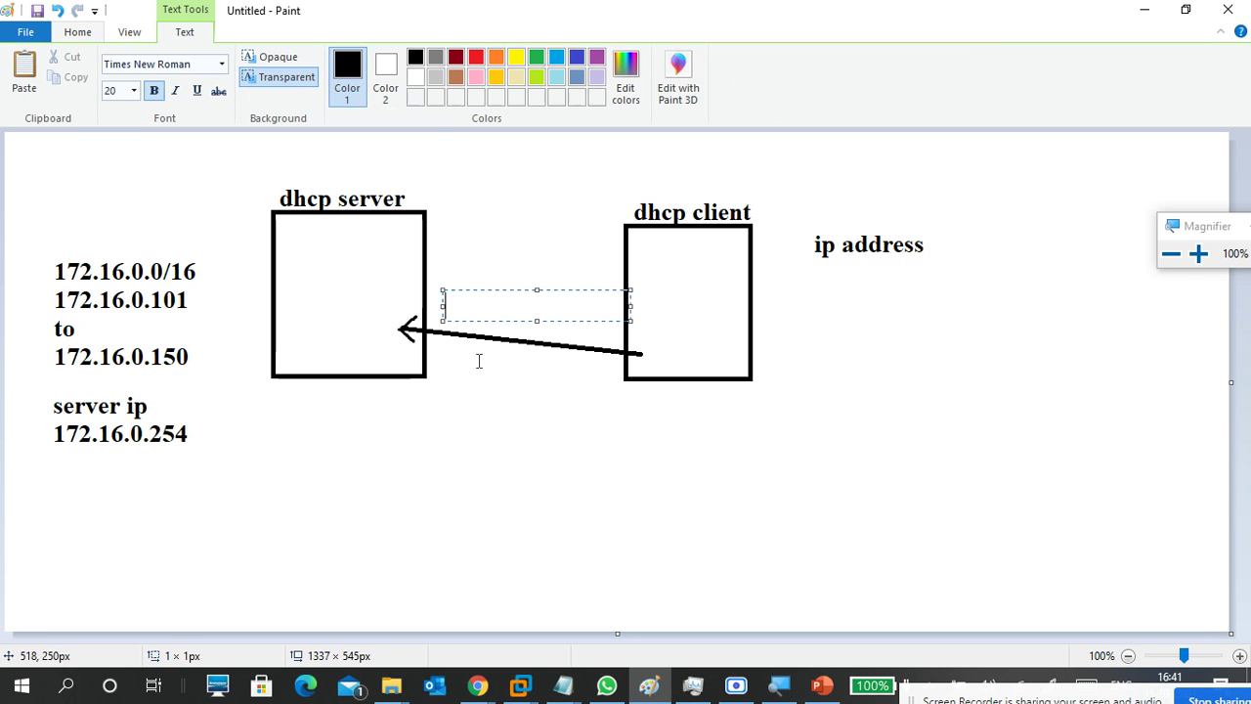
pyautogui.write('dicover')
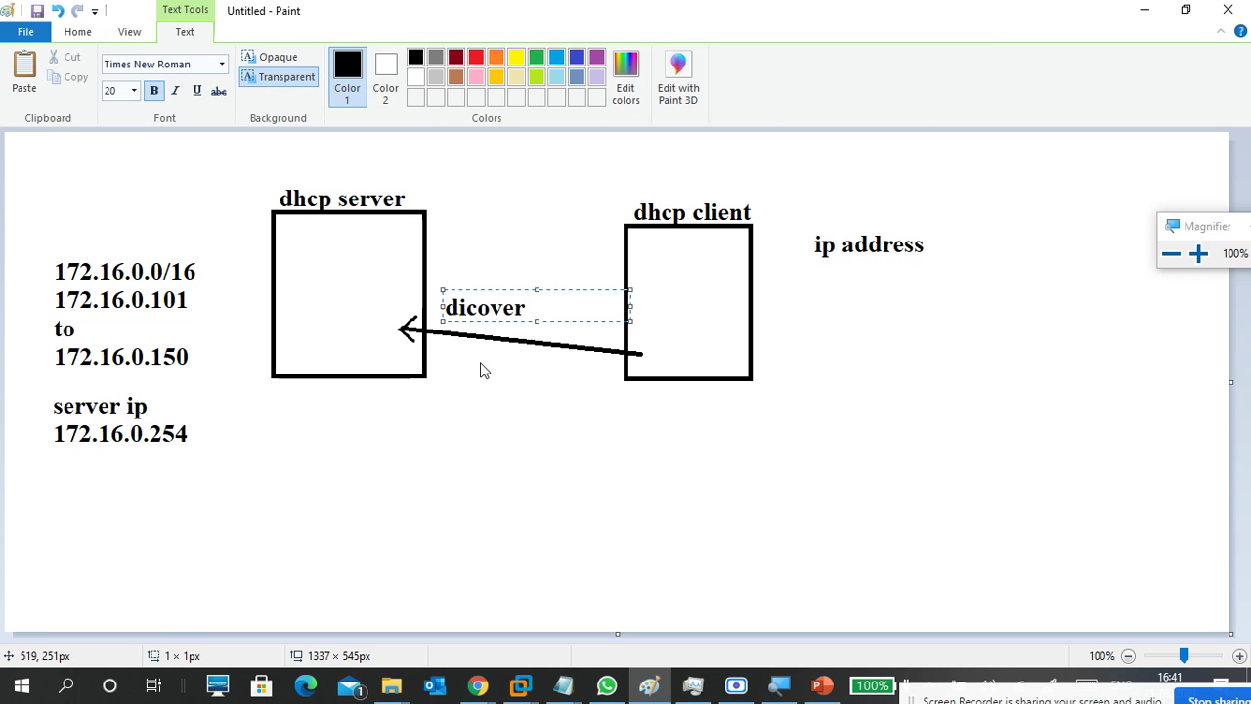
pyautogui.press('Left')
pyautogui.press('Left')
pyautogui.press('Left')
pyautogui.press('Left')
pyautogui.press('Left')
pyautogui.press('Left')
pyautogui.press('Left')
pyautogui.write('dhcp')
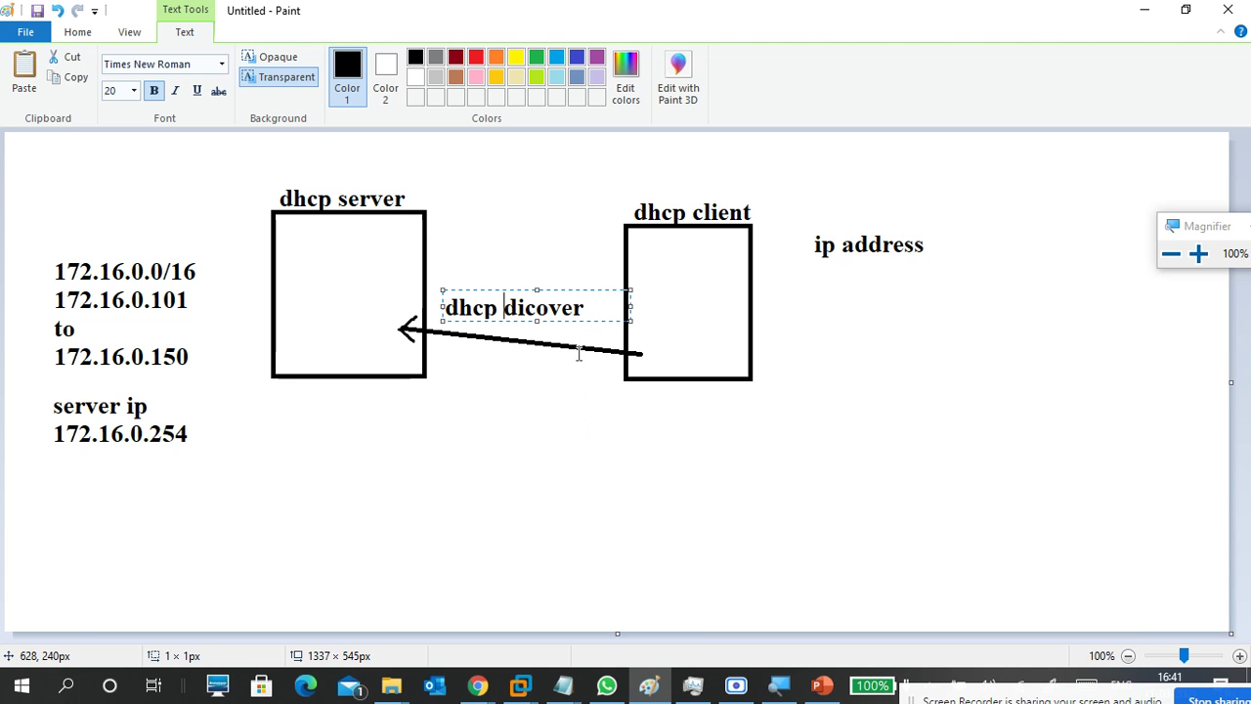
pyautogui.click(328, 290)
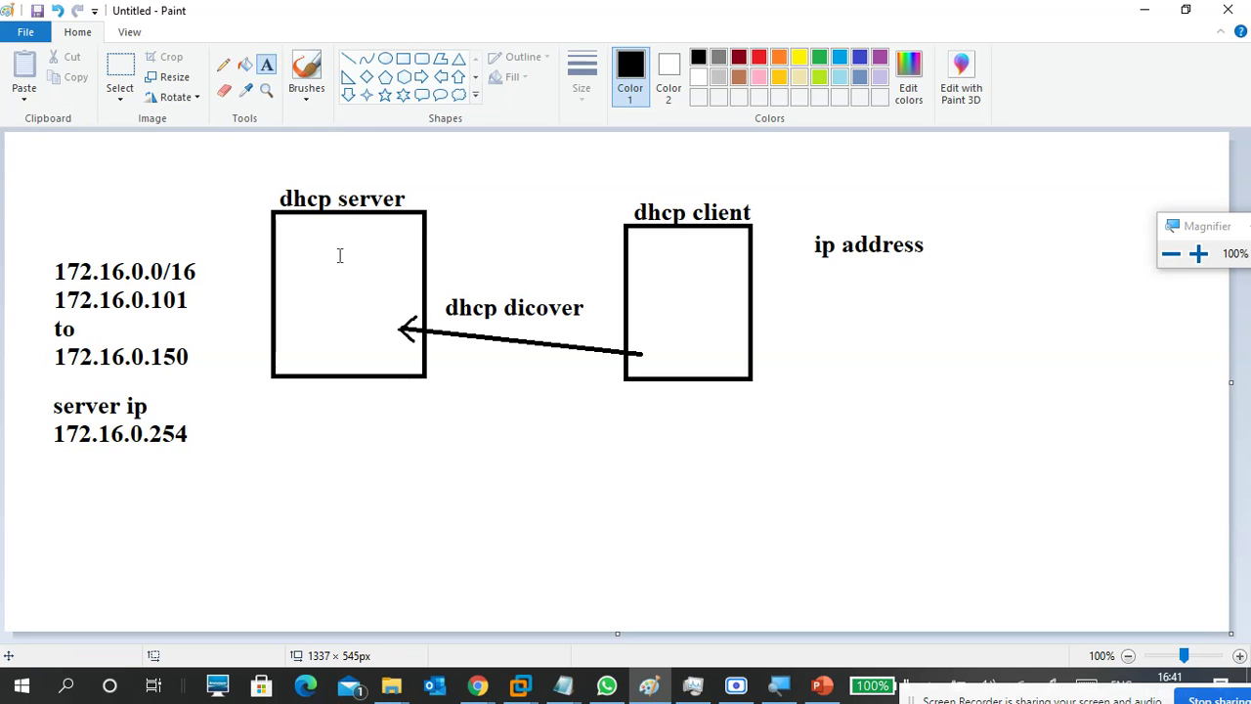
# Draw a second arrow from server to client and brush a bracket beside the 172.16.0.101–150 range.
pyautogui.click(349, 61)
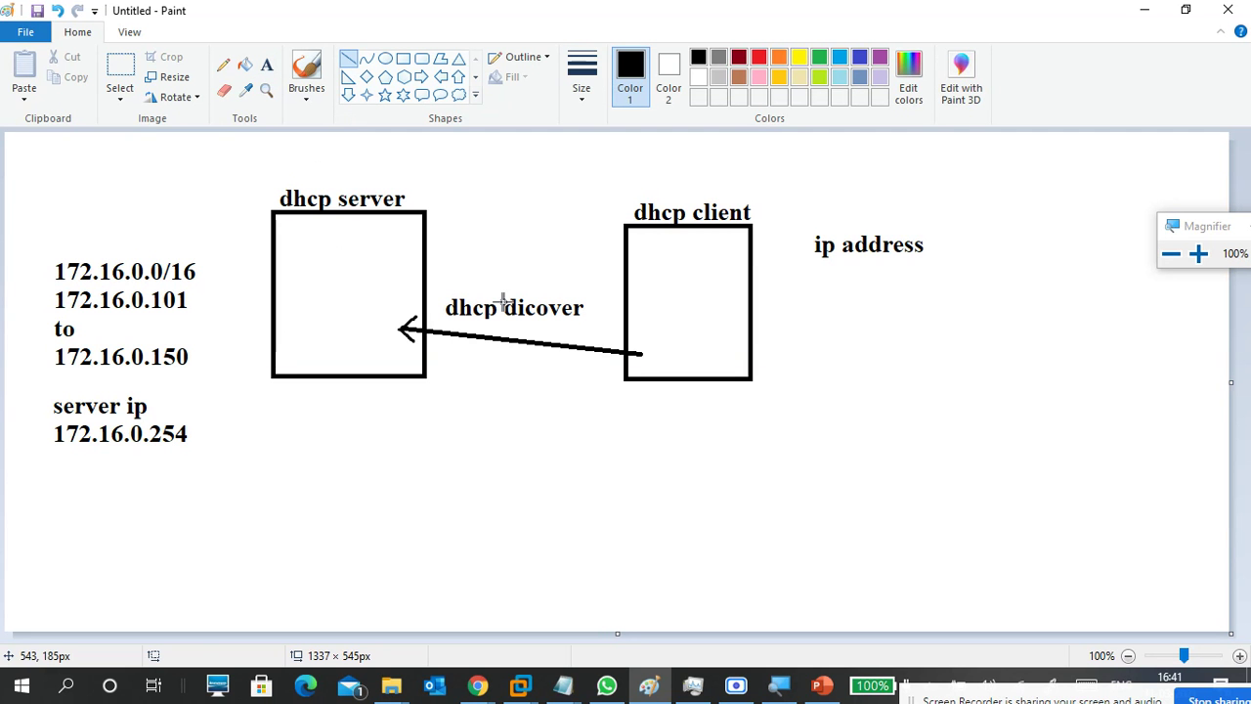
pyautogui.moveTo(394, 357)
pyautogui.mouseDown()
pyautogui.moveTo(502, 374)
pyautogui.moveTo(642, 371)
pyautogui.mouseUp()
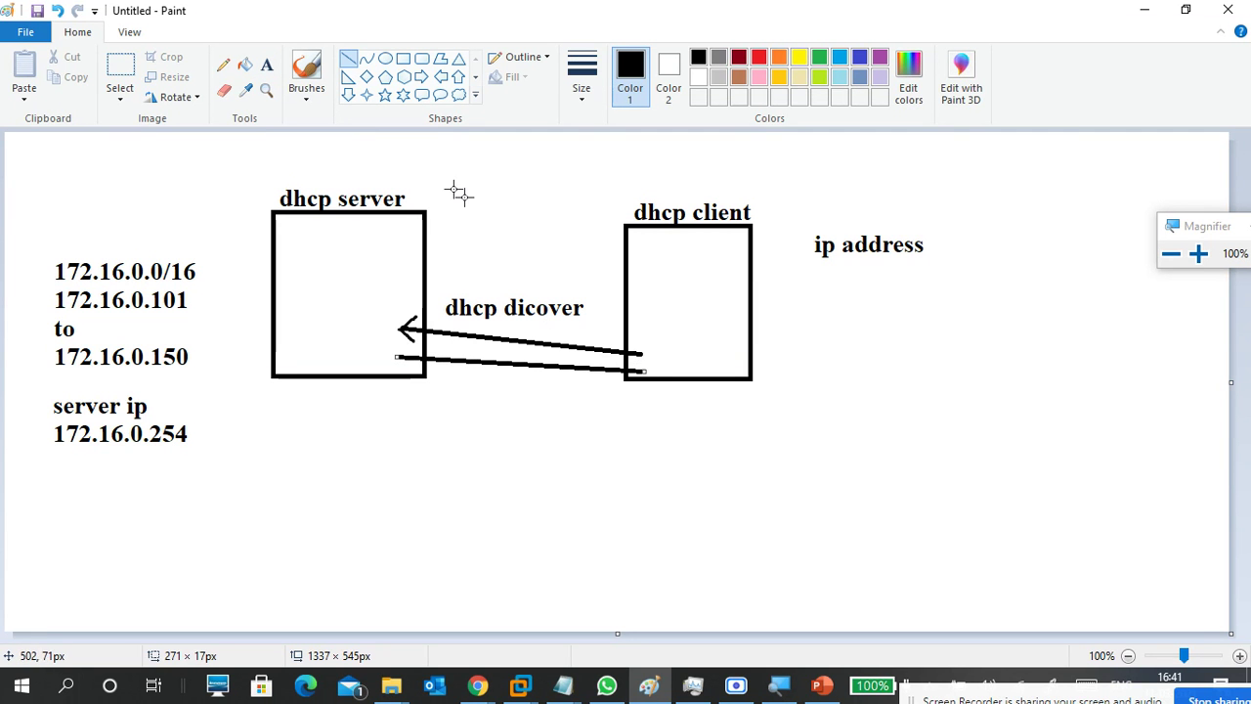
pyautogui.click(307, 98)
pyautogui.click(197, 125)
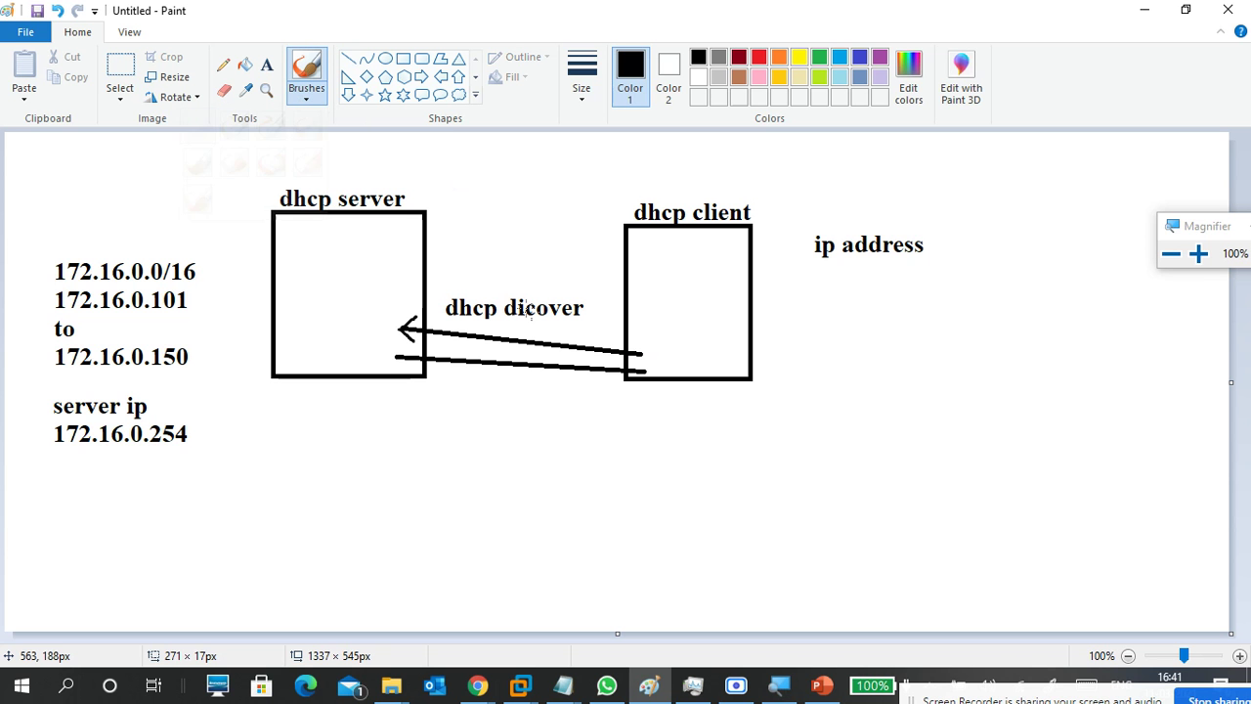
pyautogui.moveTo(645, 361); pyautogui.dragTo(660, 376)
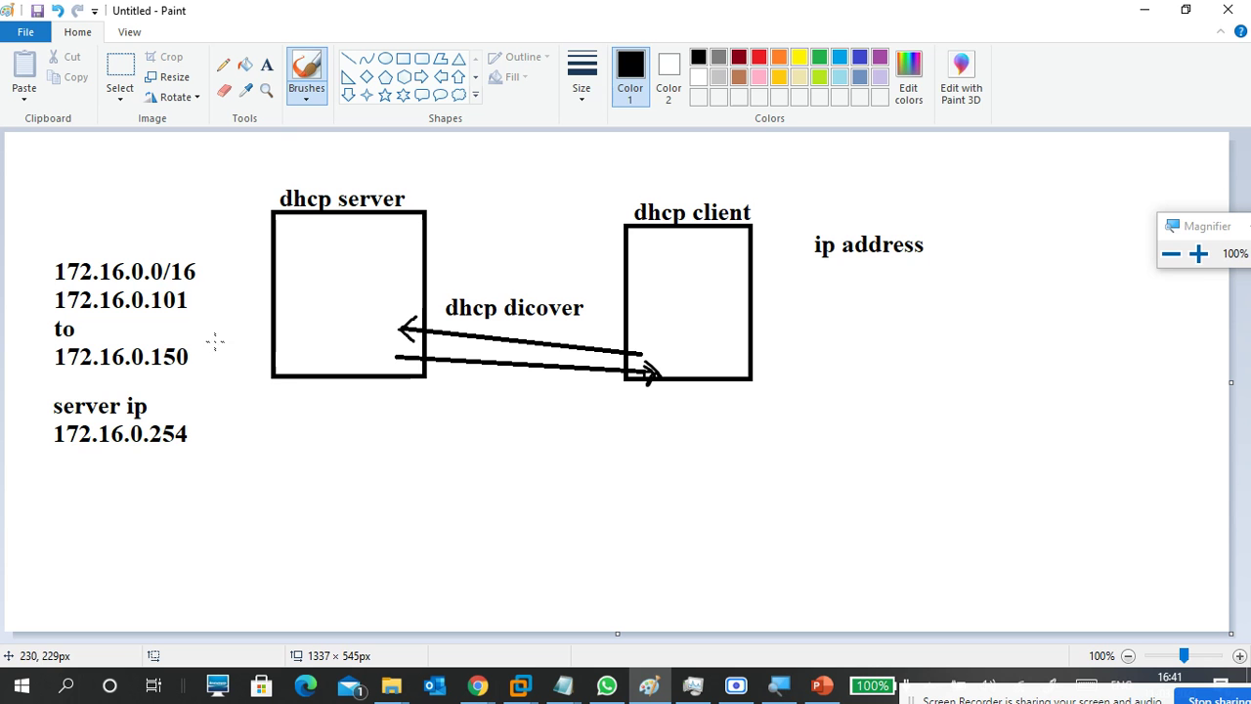
pyautogui.moveTo(193, 288)
pyautogui.mouseDown()
pyautogui.moveTo(210, 291)
pyautogui.moveTo(183, 372)
pyautogui.mouseUp()
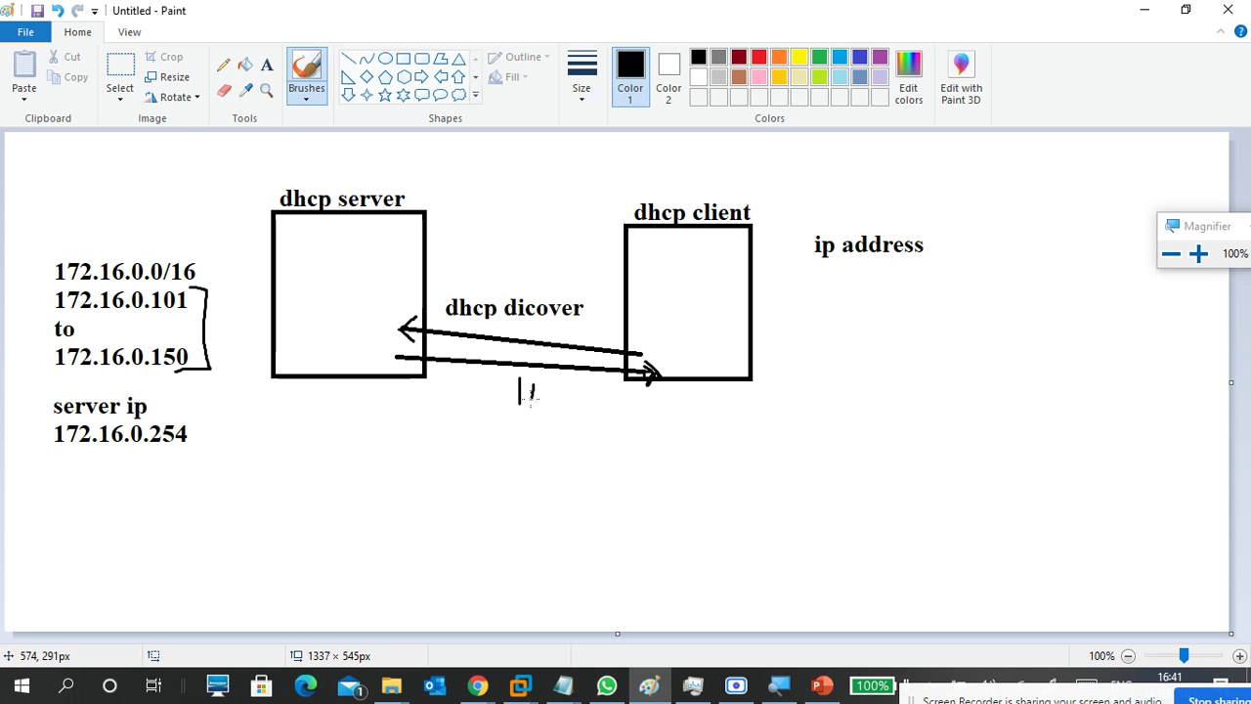
# Handwrite 'offer' and '110' beneath the lower arrow, underlining the 110.
pyautogui.moveTo(552, 381)
pyautogui.mouseDown()
pyautogui.moveTo(544, 397)
pyautogui.moveTo(553, 380)
pyautogui.mouseUp()
pyautogui.moveTo(436, 378)
pyautogui.mouseDown()
pyautogui.moveTo(456, 384)
pyautogui.moveTo(463, 368)
pyautogui.moveTo(459, 401)
pyautogui.moveTo(488, 417)
pyautogui.moveTo(486, 373)
pyautogui.moveTo(530, 357)
pyautogui.mouseUp()
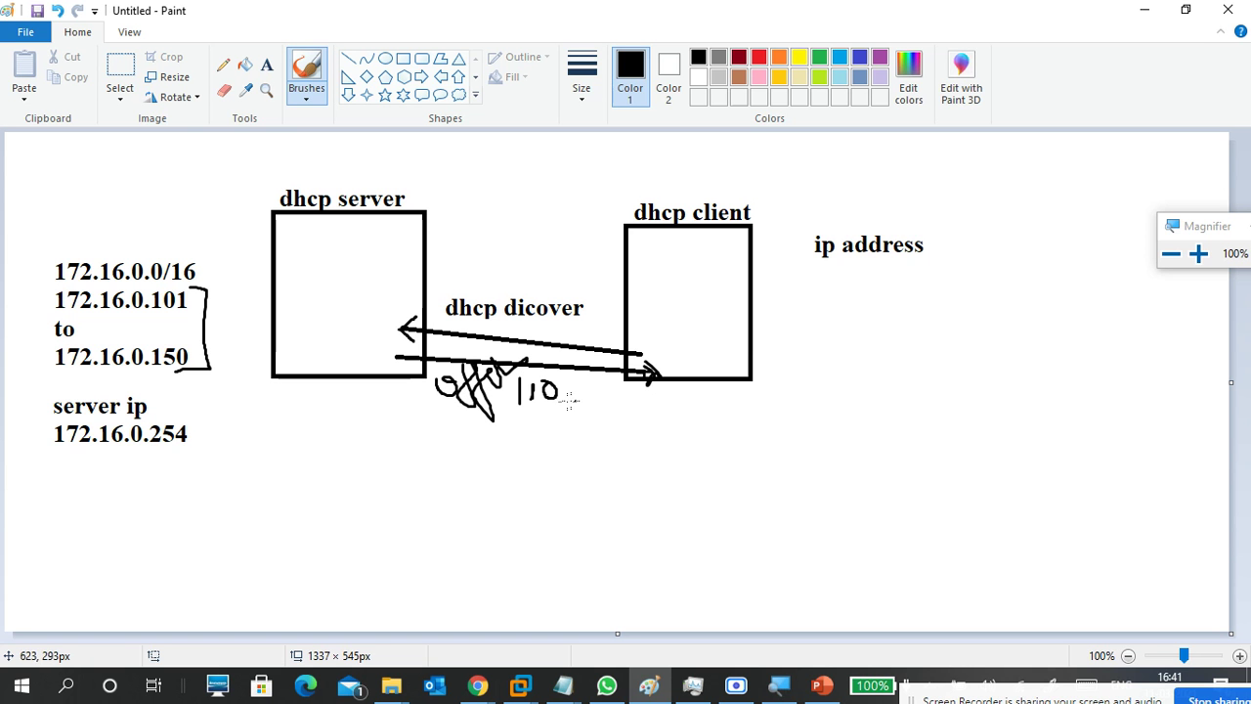
pyautogui.moveTo(503, 413); pyautogui.dragTo(565, 405)
# Draw a third line back to the server with an arrowhead and handwrite 'Request' below it.
pyautogui.click(348, 58)
pyautogui.moveTo(671, 414)
pyautogui.mouseDown()
pyautogui.moveTo(414, 415)
pyautogui.moveTo(397, 390)
pyautogui.mouseUp()
pyautogui.click(305, 98)
pyautogui.click(201, 135)
pyautogui.moveTo(409, 380)
pyautogui.mouseDown()
pyautogui.moveTo(394, 391)
pyautogui.moveTo(415, 409)
pyautogui.mouseUp()
pyautogui.moveTo(528, 443)
pyautogui.mouseDown()
pyautogui.moveTo(566, 448)
pyautogui.moveTo(591, 409)
pyautogui.moveTo(599, 417)
pyautogui.moveTo(592, 399)
pyautogui.moveTo(608, 402)
pyautogui.mouseUp()
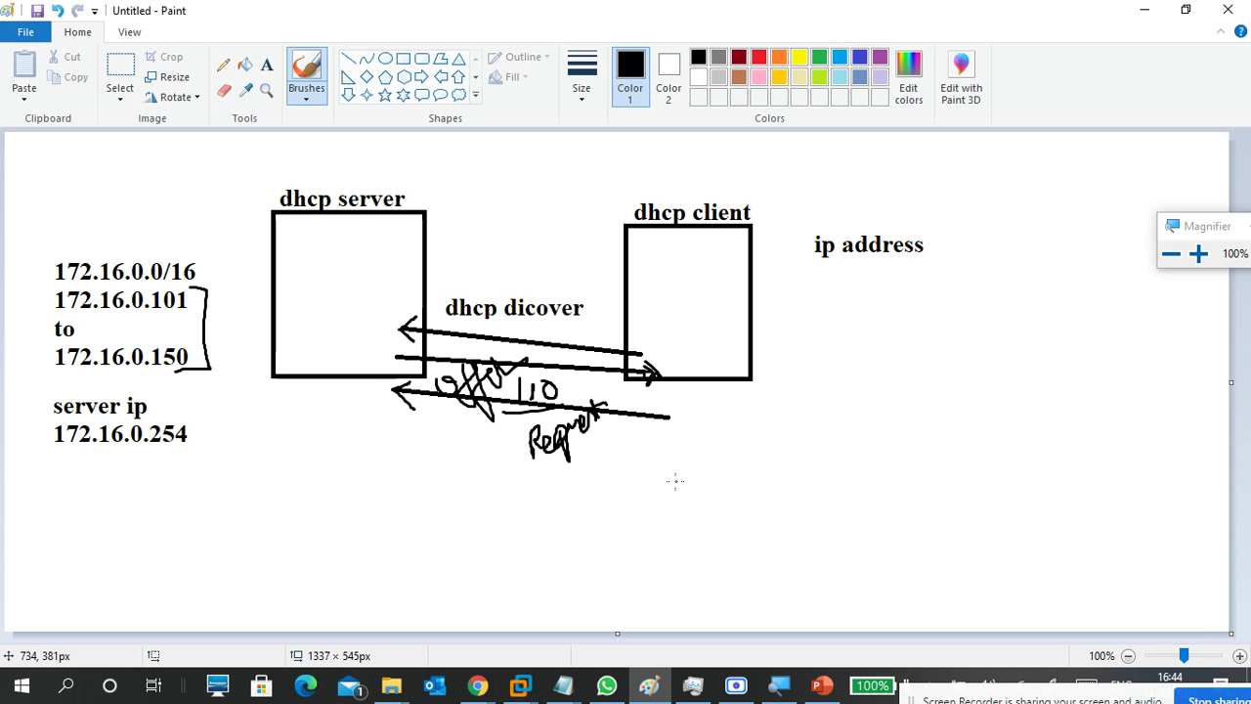
# Brush a long arrow to the client labelled ACK, and write IP inside the client box.
pyautogui.moveTo(388, 452)
pyautogui.mouseDown()
pyautogui.moveTo(682, 473)
pyautogui.moveTo(678, 483)
pyautogui.mouseUp()
pyautogui.moveTo(515, 510)
pyautogui.mouseDown()
pyautogui.moveTo(543, 499)
pyautogui.moveTo(559, 514)
pyautogui.moveTo(570, 497)
pyautogui.moveTo(598, 507)
pyautogui.mouseUp()
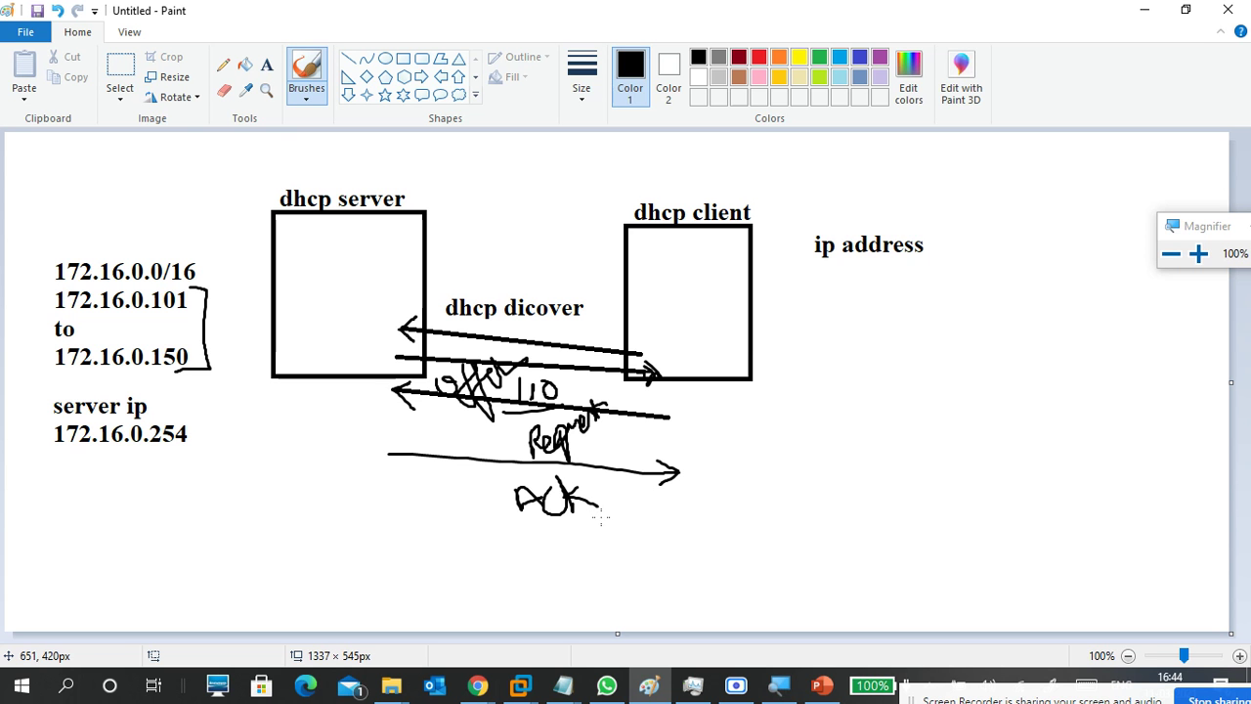
pyautogui.moveTo(710, 331)
pyautogui.mouseDown()
pyautogui.moveTo(706, 350)
pyautogui.moveTo(735, 350)
pyautogui.moveTo(711, 333)
pyautogui.moveTo(733, 356)
pyautogui.moveTo(735, 322)
pyautogui.moveTo(731, 334)
pyautogui.mouseUp()
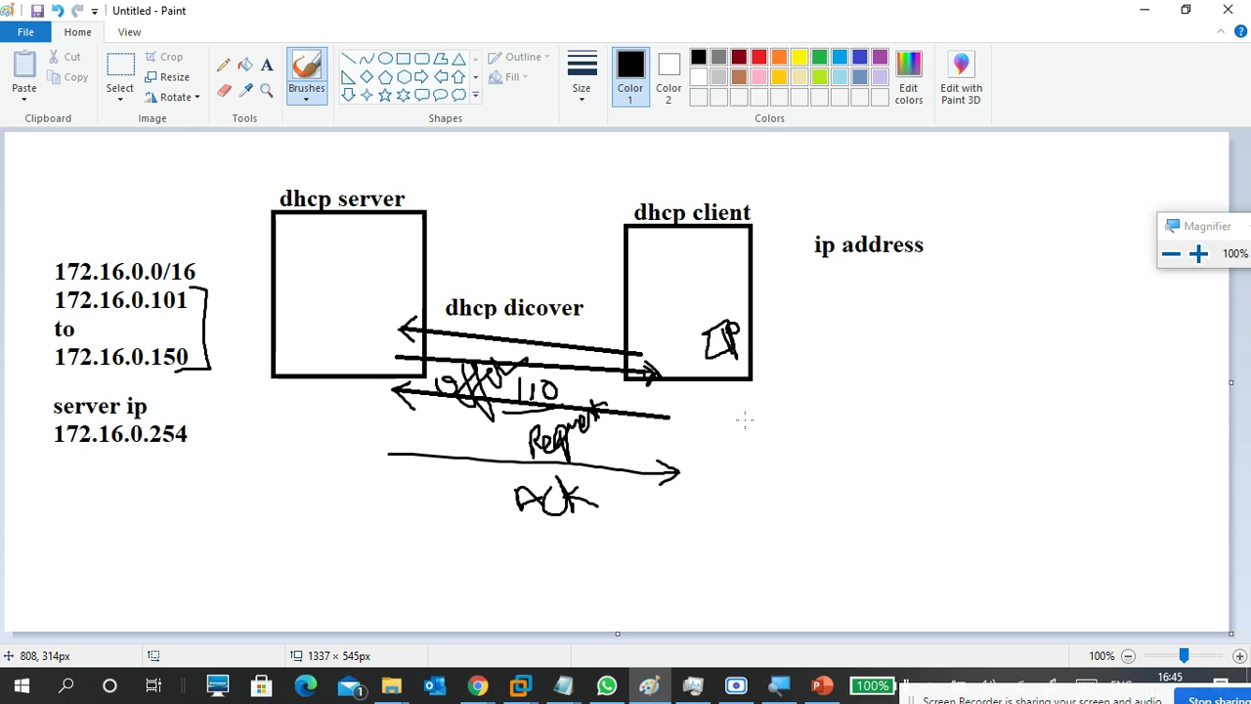
# Undo the last three drawing actions, removing the arrows and their handwritten notes.
pyautogui.hotkey('ctrl', 'z')
pyautogui.hotkey('ctrl', 'z')
pyautogui.hotkey('ctrl', 'z')
pyautogui.hotkey('ctrl', 'z')
pyautogui.hotkey('ctrl', 'z')
pyautogui.hotkey('ctrl', 'z')
pyautogui.hotkey('ctrl', 'z')
pyautogui.hotkey('ctrl', 'z')
pyautogui.hotkey('ctrl', 'z')
pyautogui.hotkey('ctrl', 'z')
pyautogui.hotkey('ctrl', 'z')
pyautogui.hotkey('ctrl', 'z')
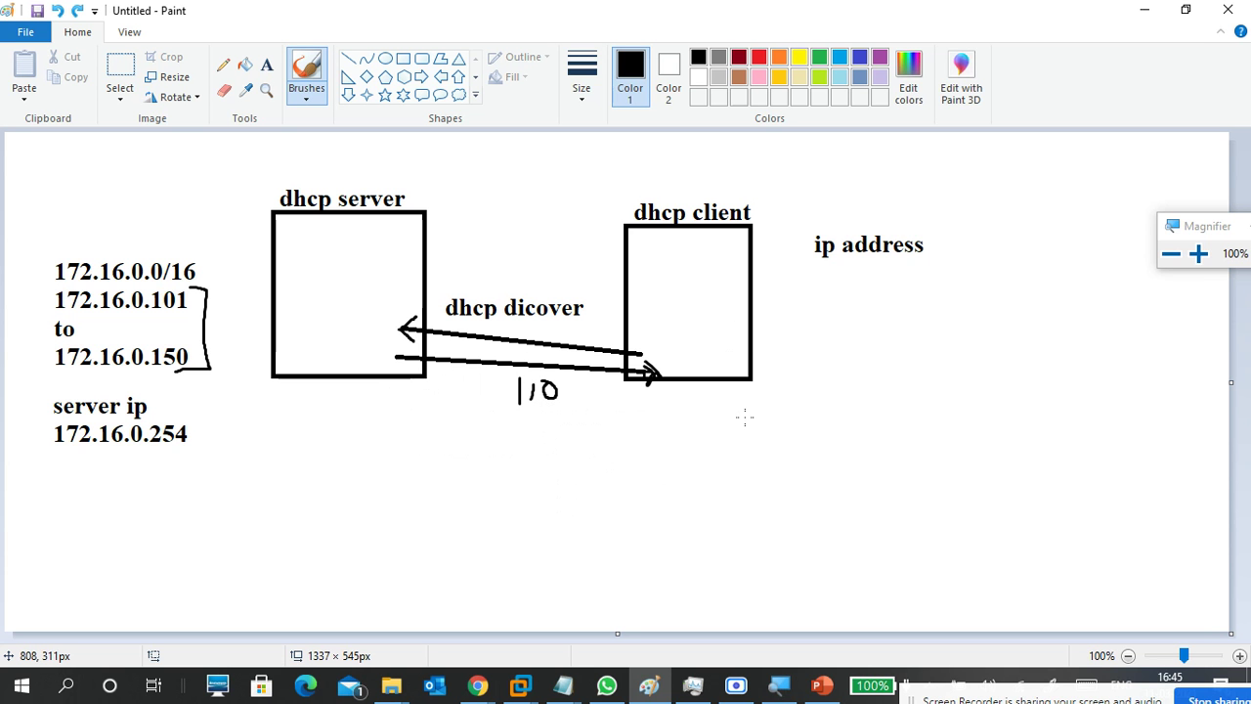
pyautogui.hotkey('ctrl', 'z')
pyautogui.hotkey('ctrl', 'z')
pyautogui.hotkey('ctrl', 'z')
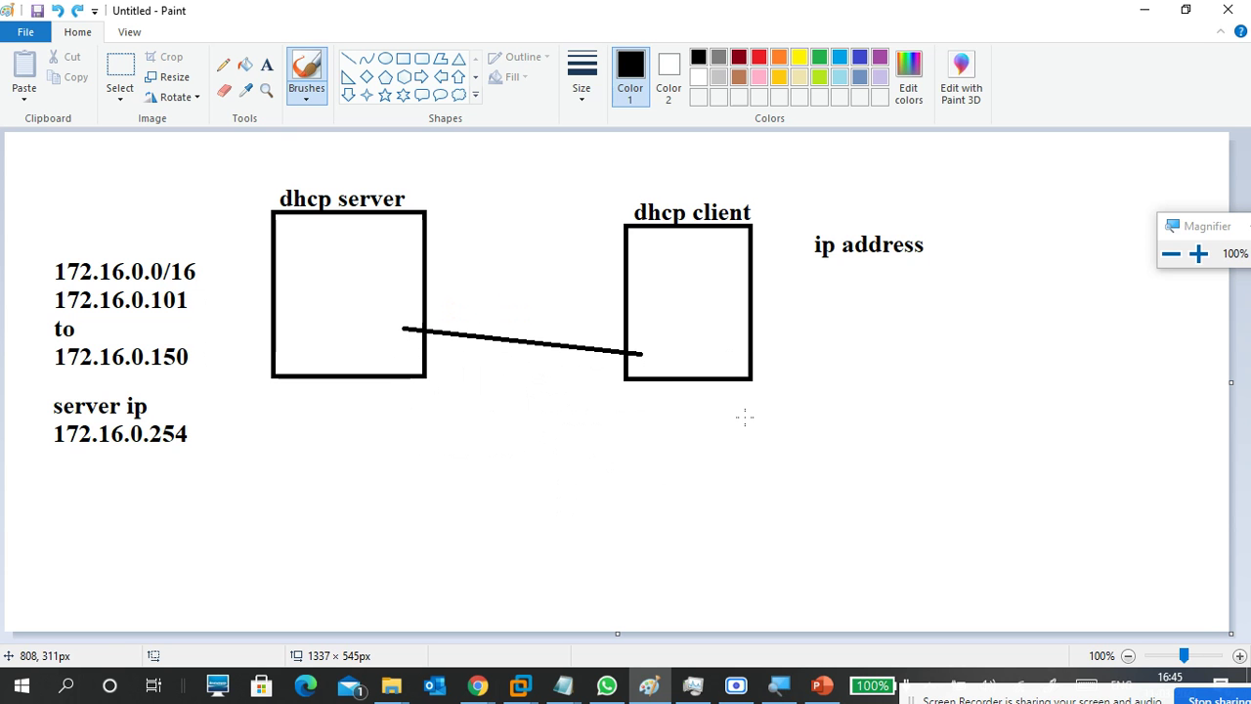
pyautogui.hotkey('ctrl', 'z')
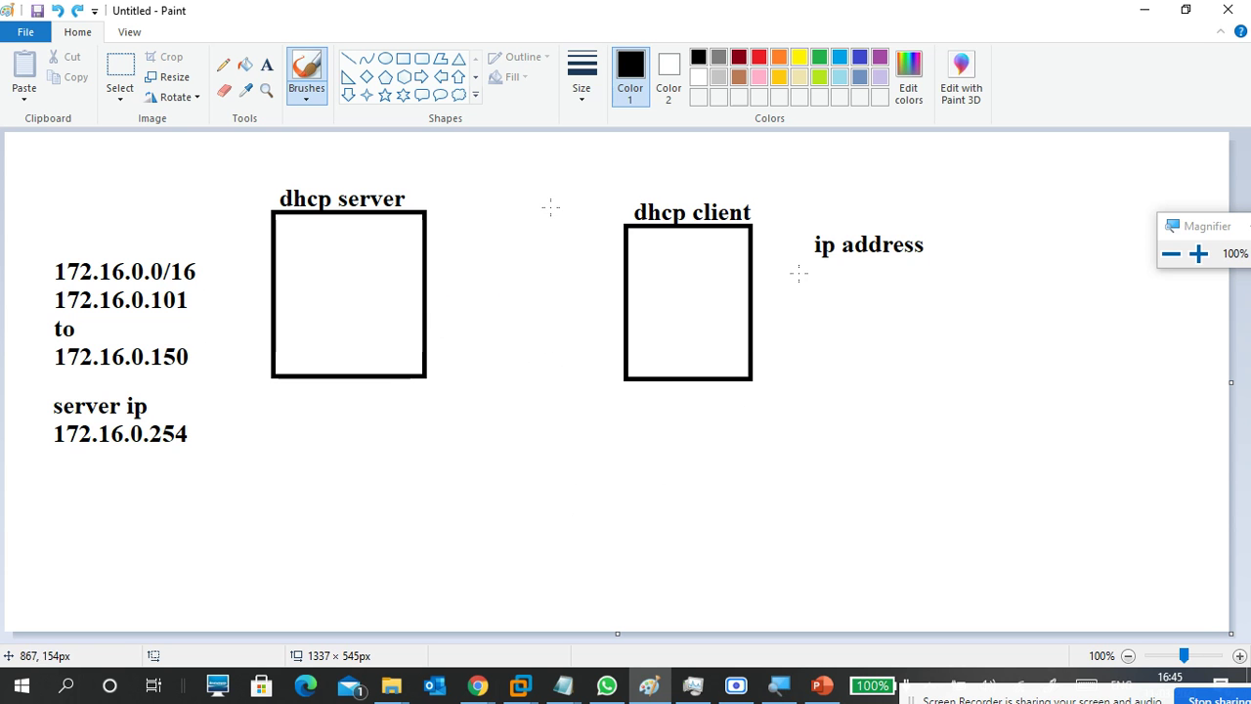
# Add 'S ip : 0.0.0.0' and 'D ip: 255.255.255.255' under ip address, widening the box to one line each.
pyautogui.click(266, 65)
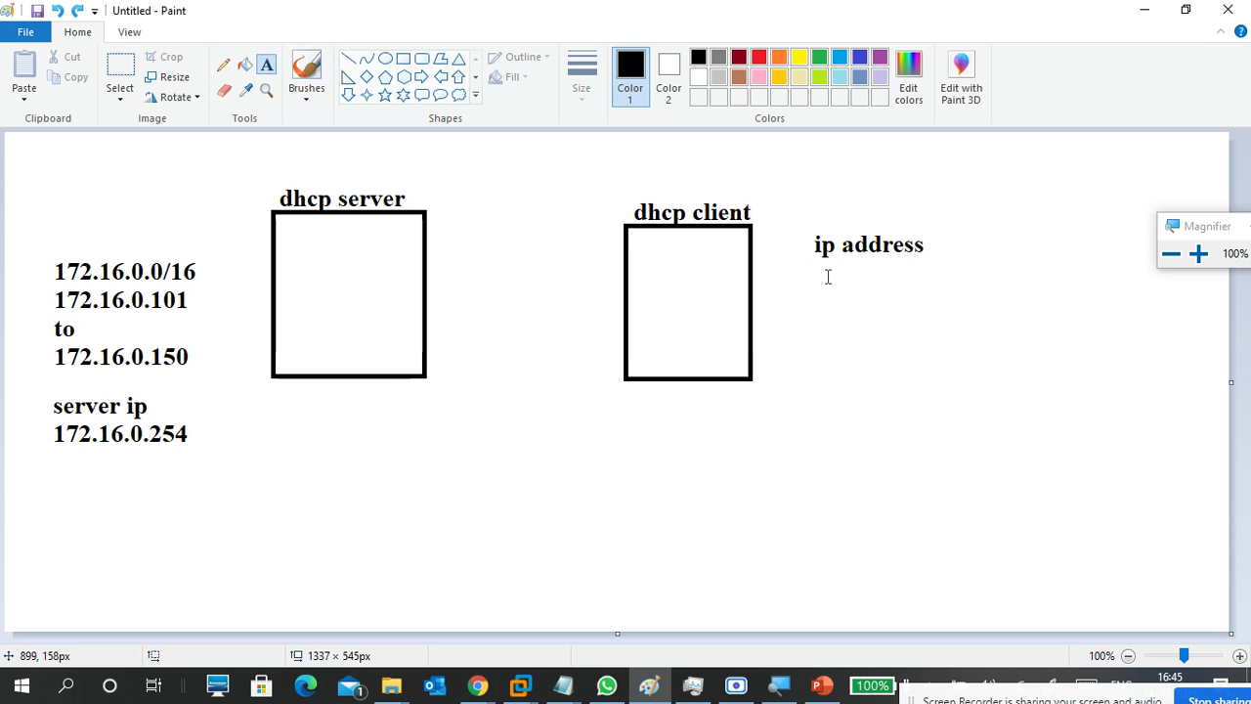
pyautogui.click(818, 277)
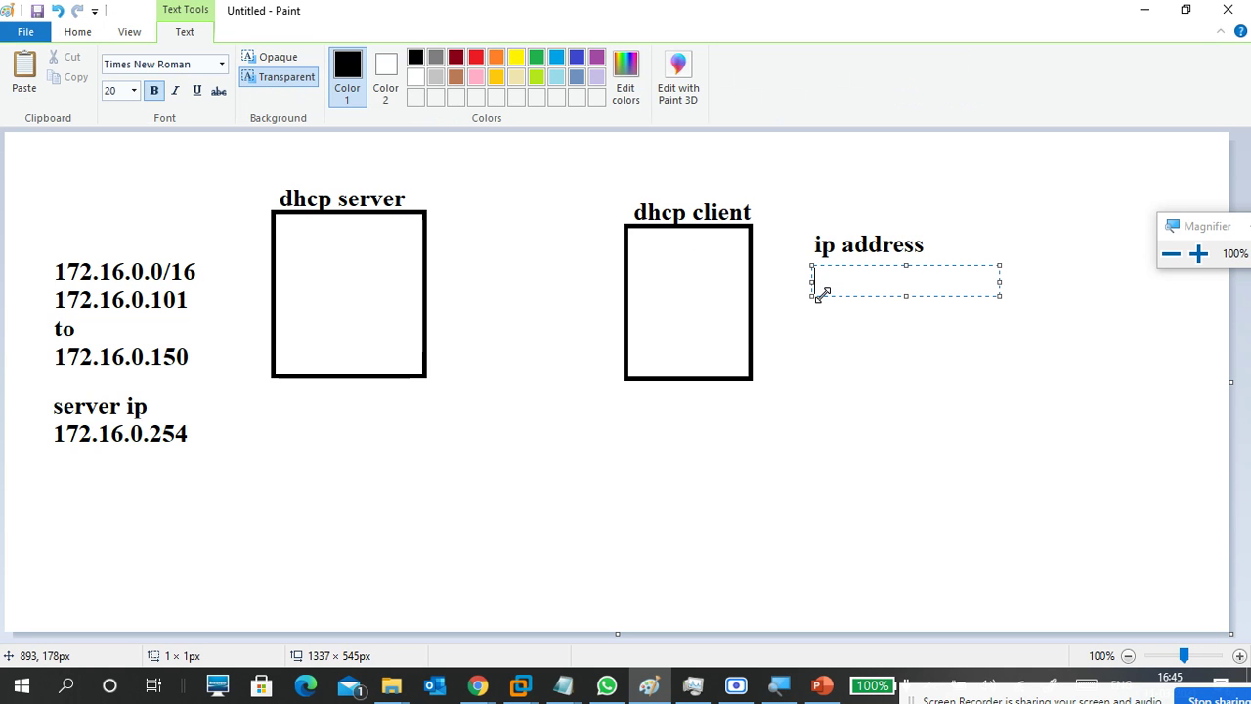
pyautogui.write('0.0.0.0')
pyautogui.press('Return')
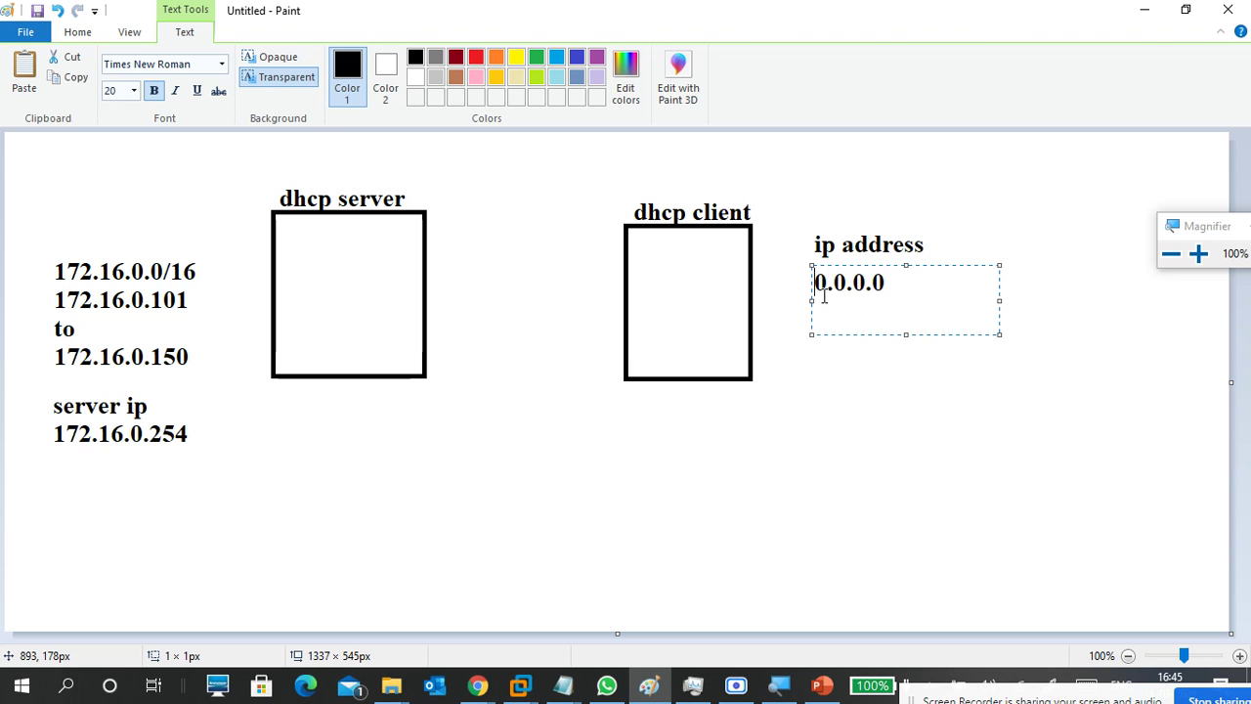
pyautogui.click(823, 296)
pyautogui.write('S ip ')
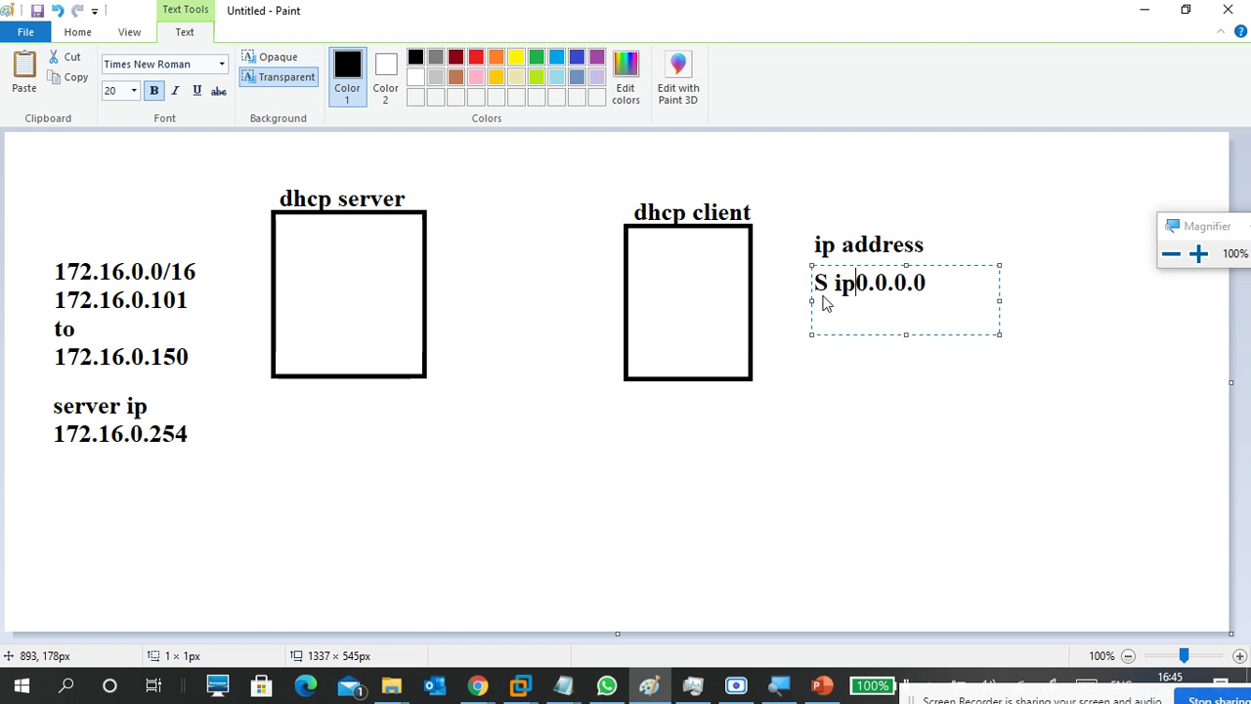
pyautogui.write(':')
pyautogui.press('Return')
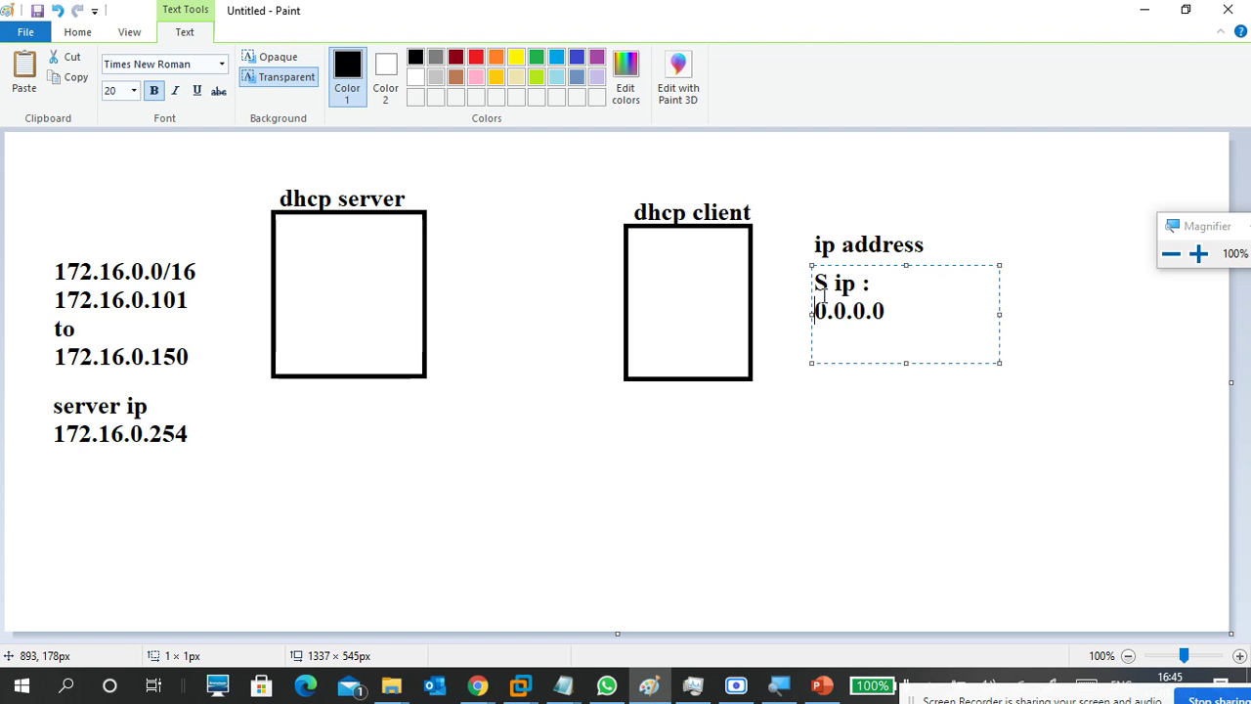
pyautogui.press('BackSpace')
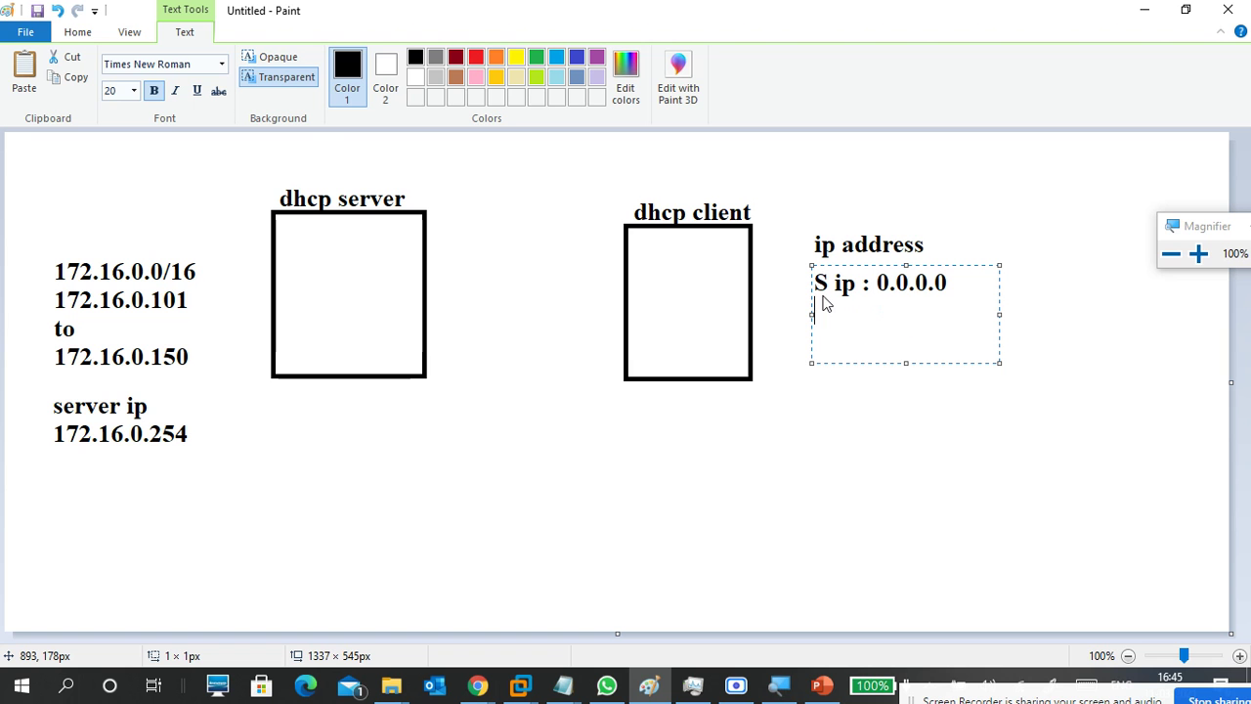
pyautogui.write('D ip ')
pyautogui.write(' 25')
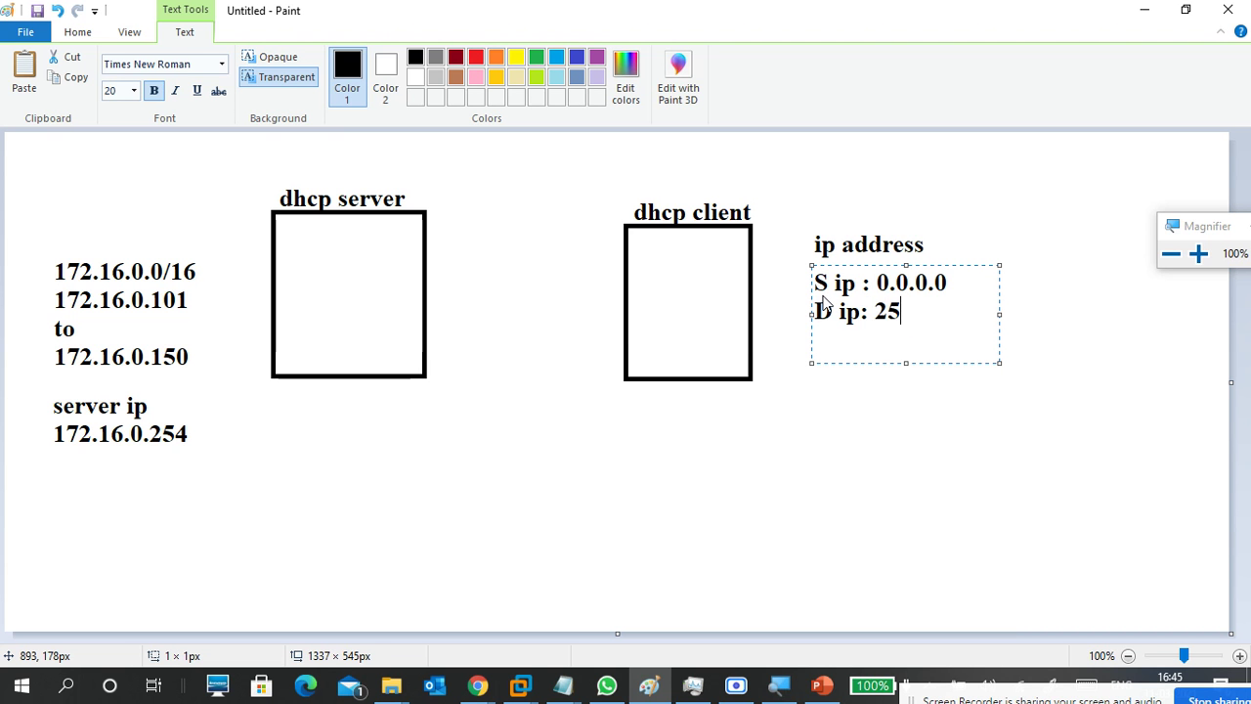
pyautogui.write('5.255.255.255.255')
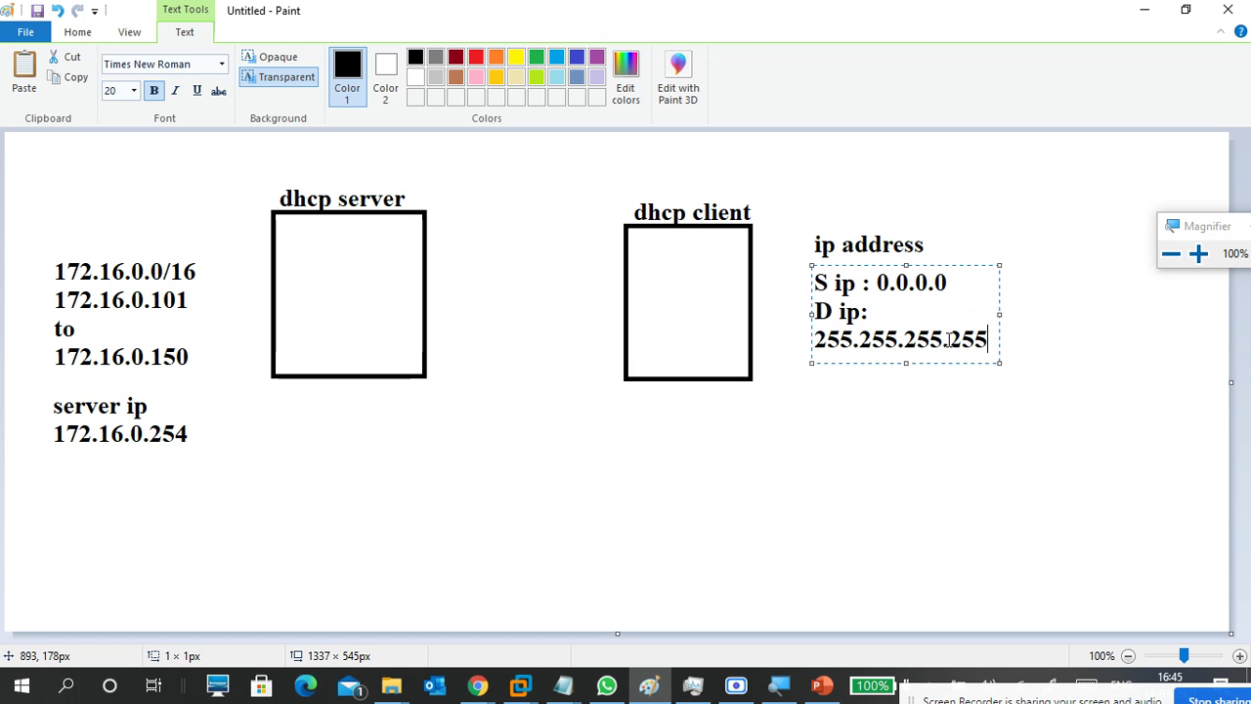
pyautogui.moveTo(999, 313); pyautogui.dragTo(1089, 304)
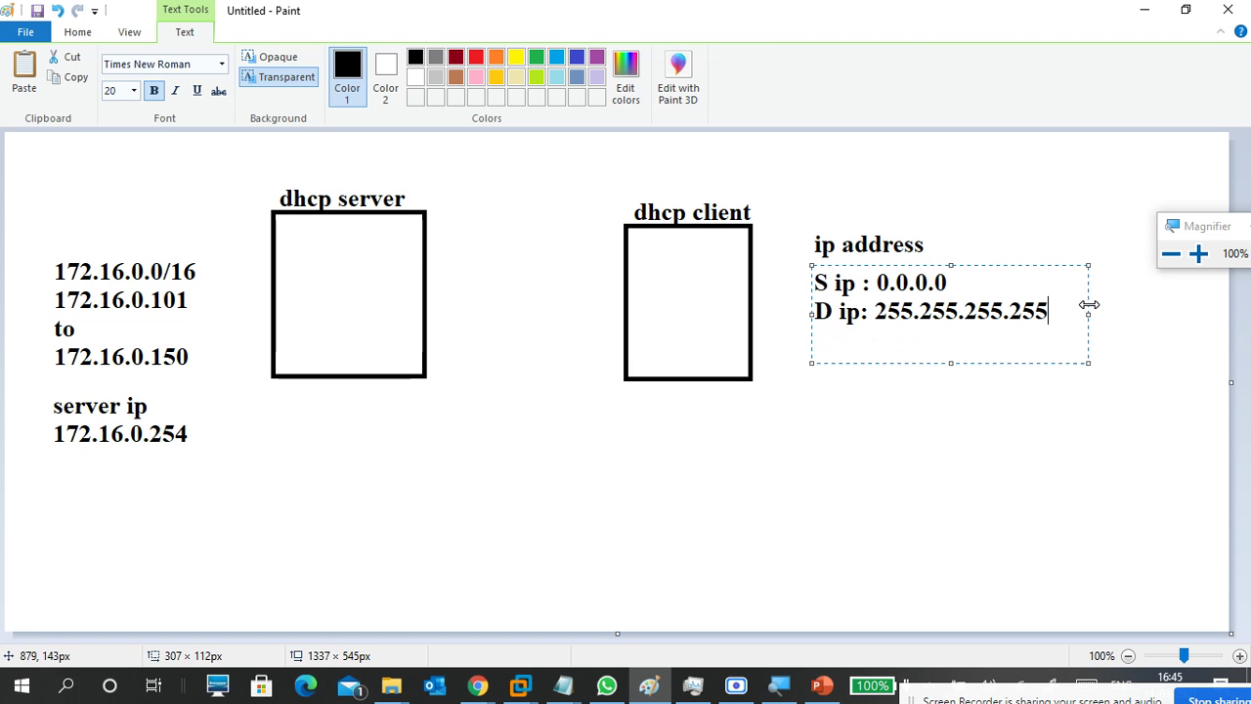
pyautogui.click(892, 404)
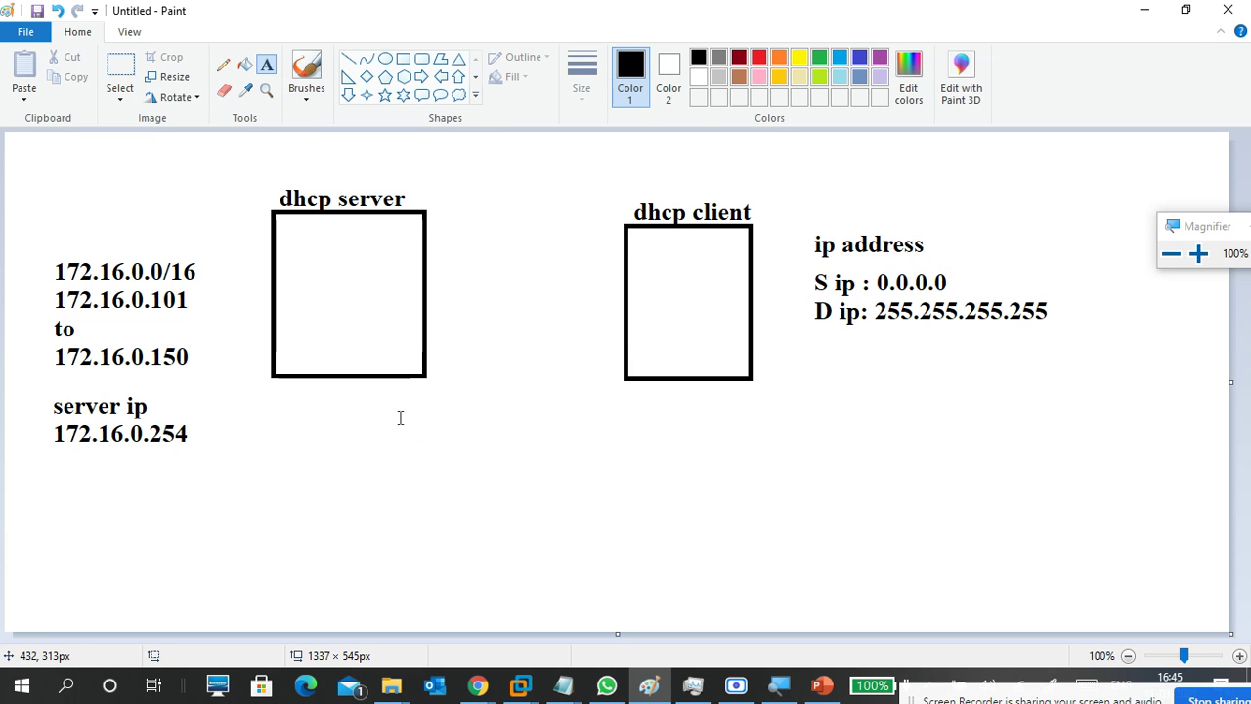
# Draw a horizontal line below the boxes with a left-pointing arrowhead toward the server.
pyautogui.click(349, 60)
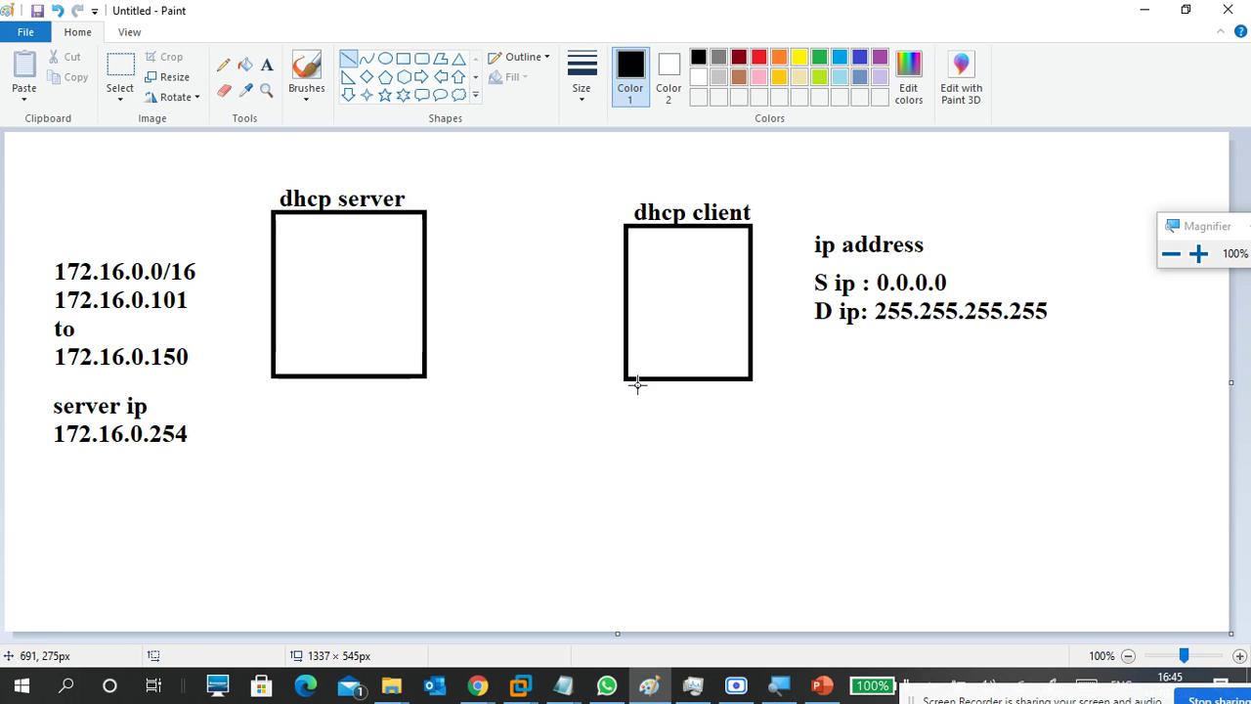
pyautogui.moveTo(674, 417); pyautogui.dragTo(373, 417)
pyautogui.click(307, 94)
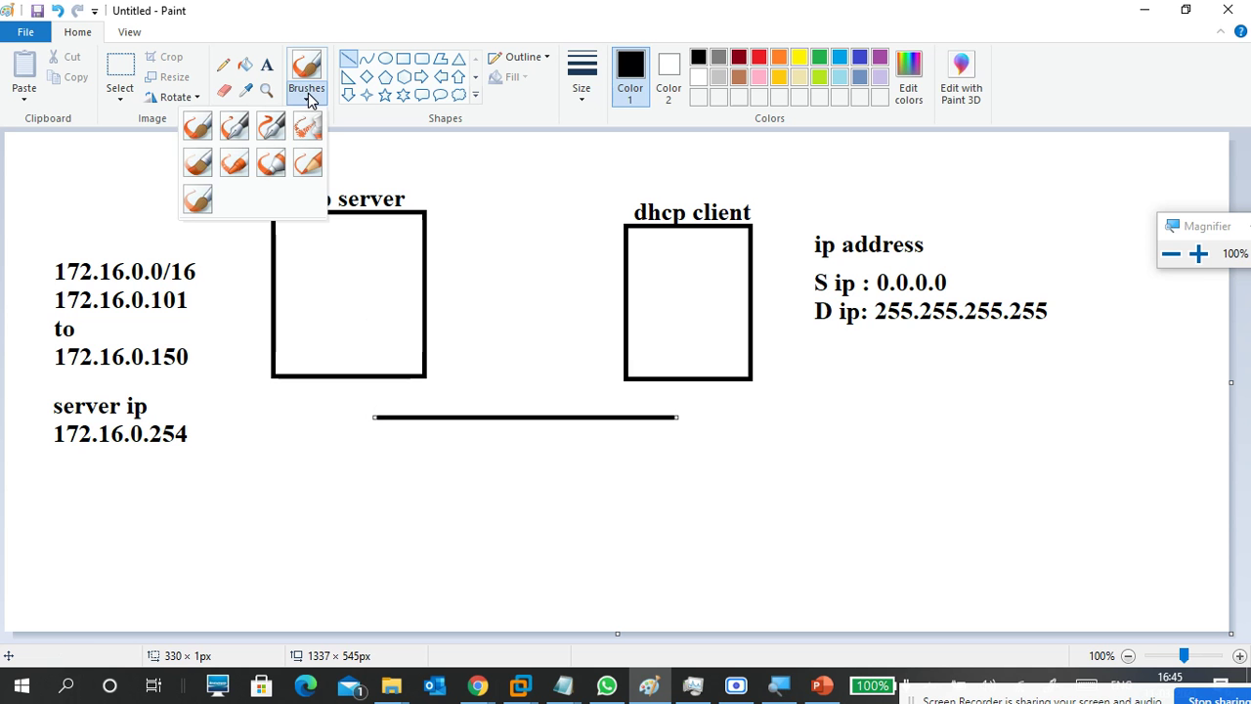
pyautogui.click(199, 129)
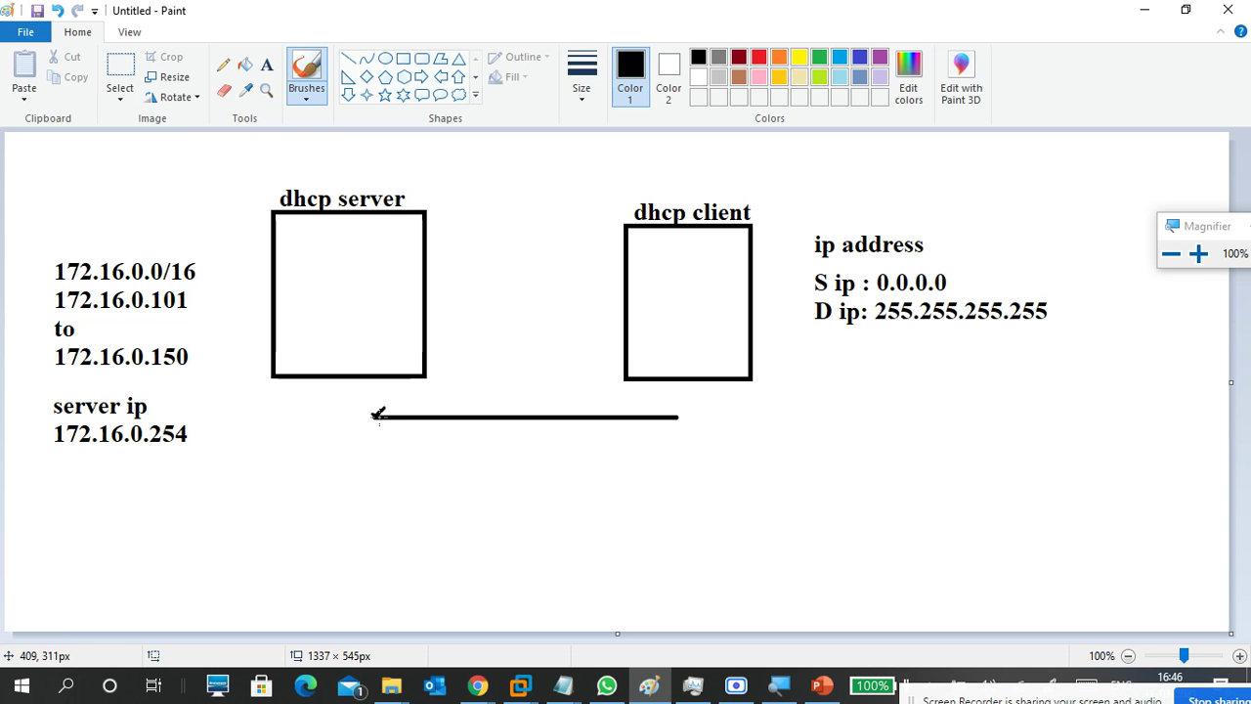
pyautogui.moveTo(374, 418); pyautogui.dragTo(386, 430)
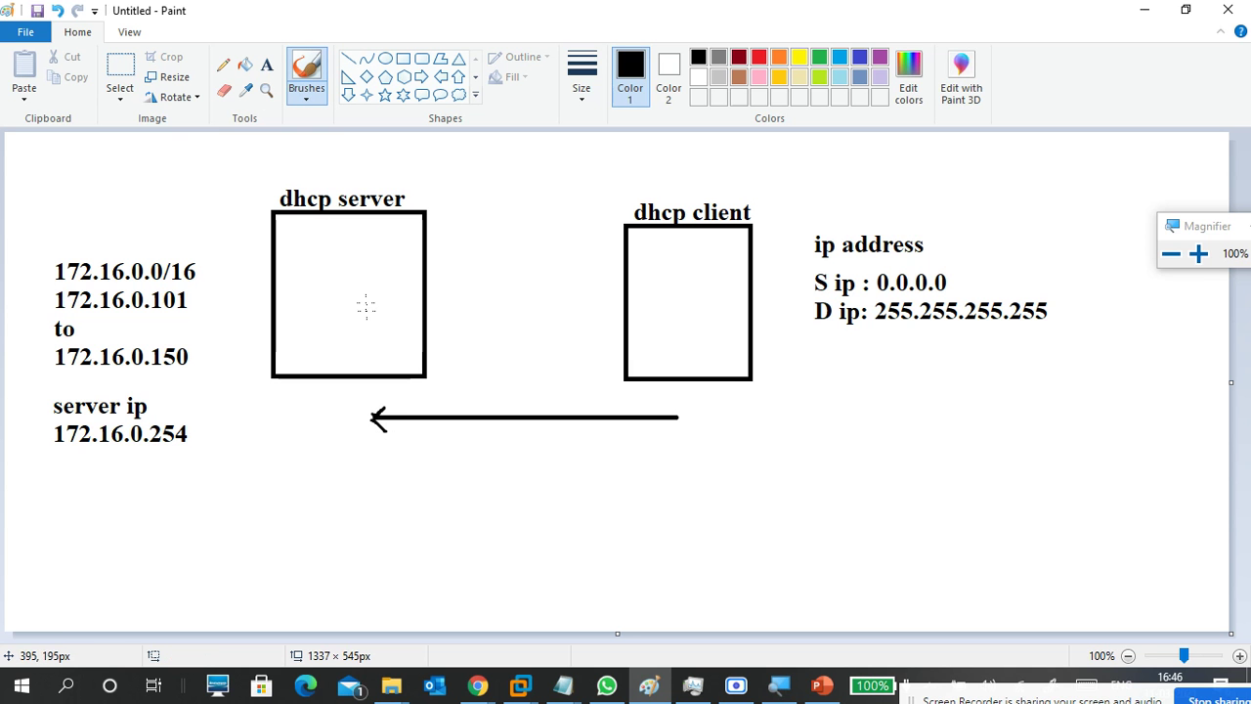
# Label the new arrow 'dhcpdiscover' just above it.
pyautogui.click(267, 65)
pyautogui.click(442, 400)
pyautogui.write('dis')
pyautogui.press('BackSpace')
pyautogui.press('BackSpace')
pyautogui.press('BackSpace')
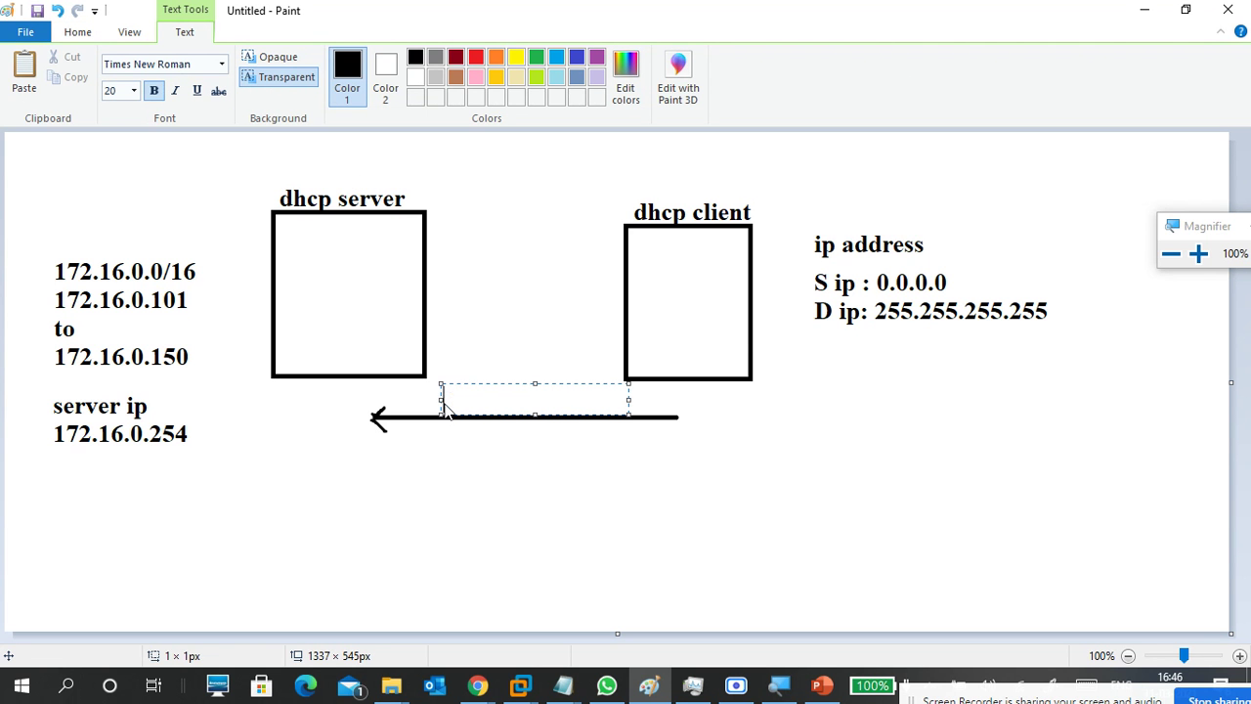
pyautogui.write('discover')
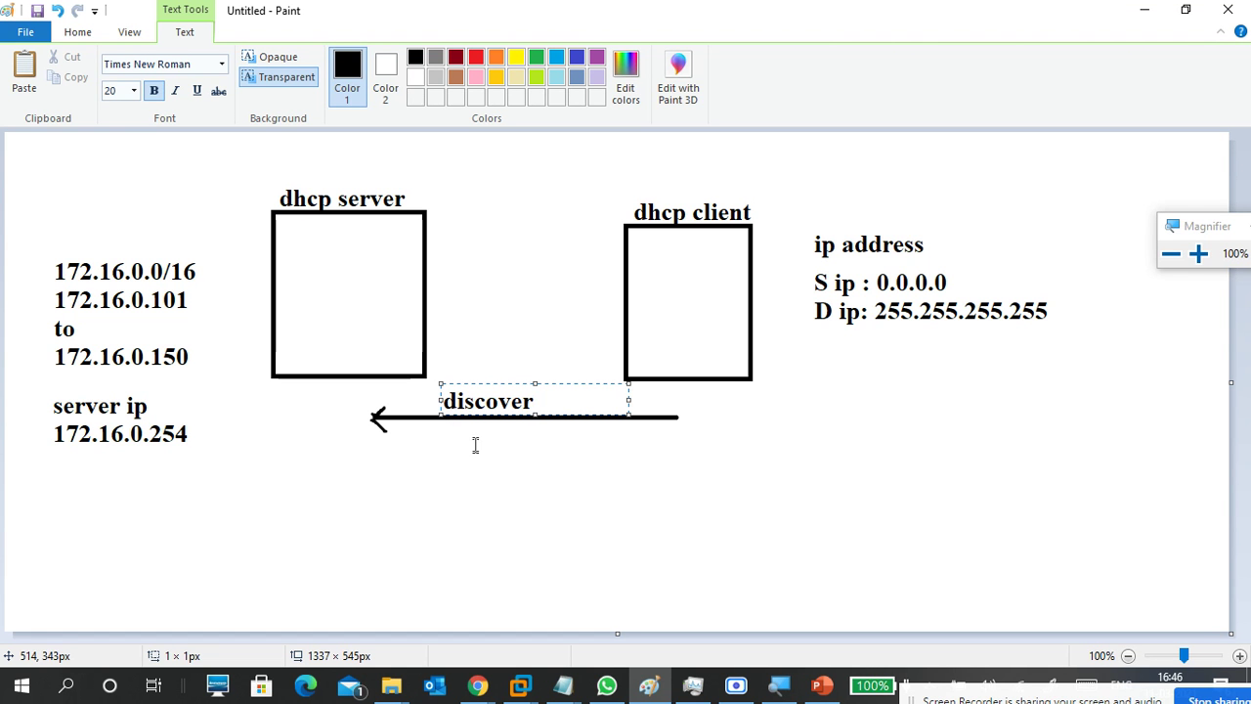
pyautogui.doubleClick(453, 400)
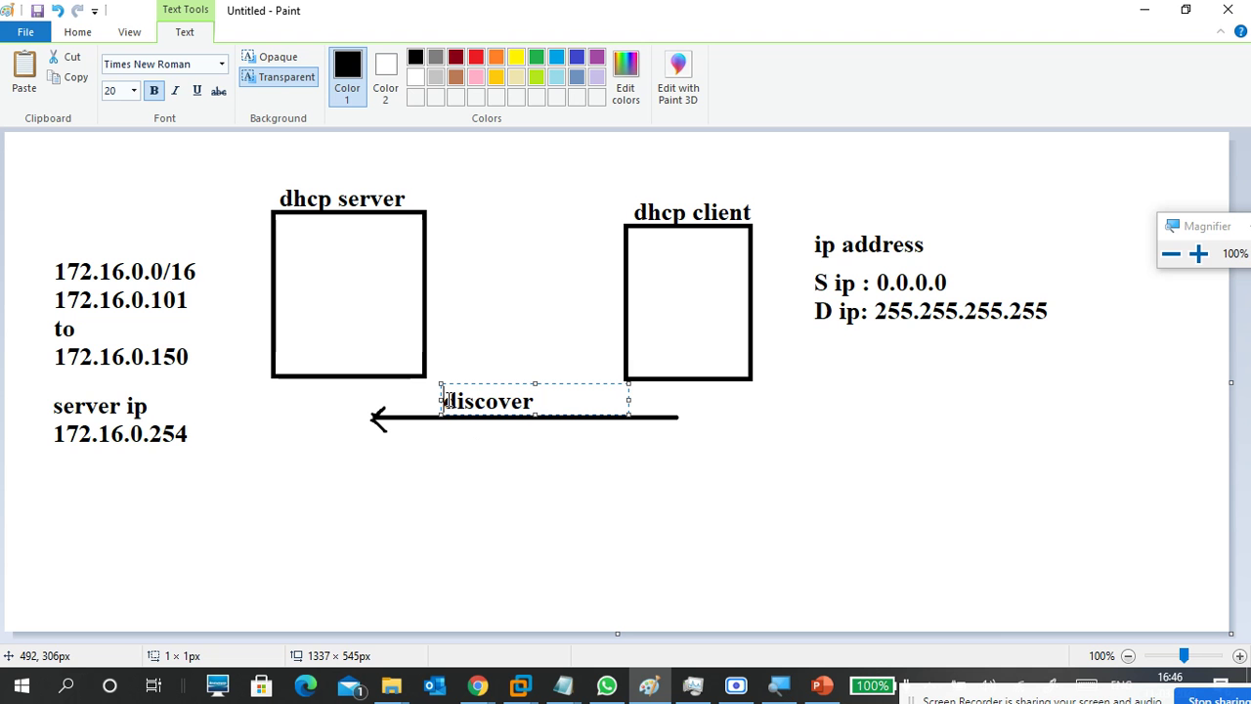
pyautogui.write('dhcp')
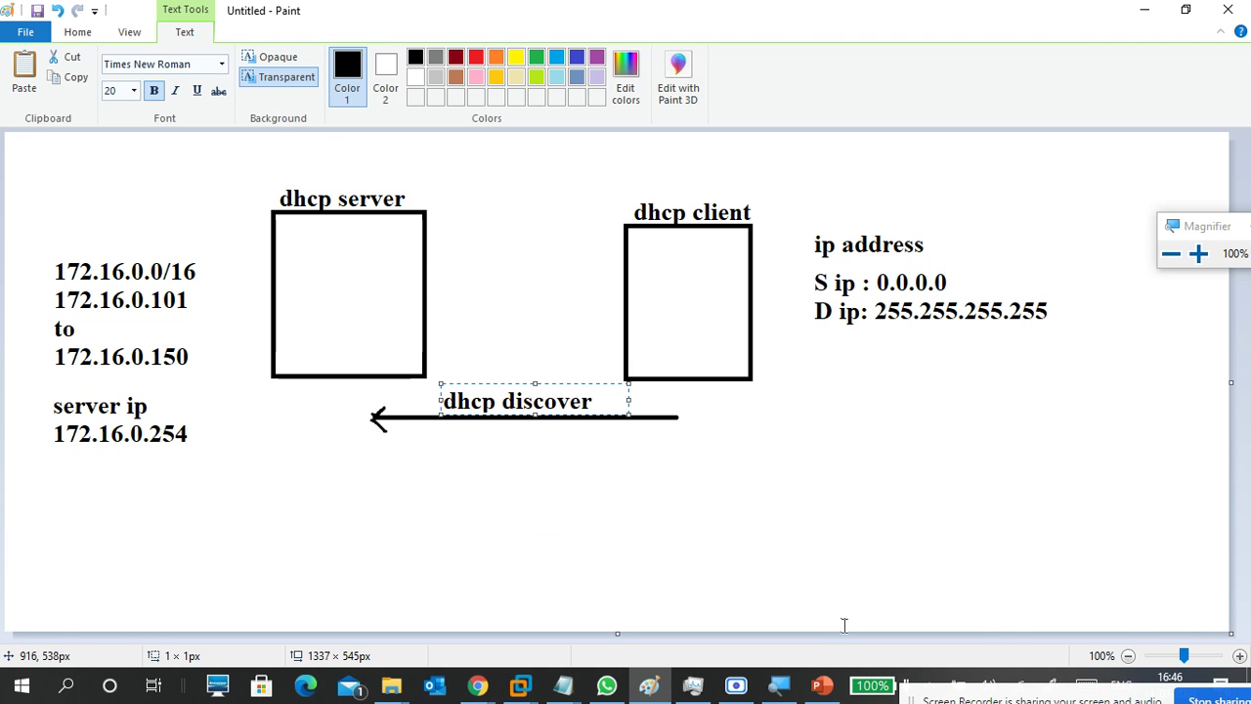
pyautogui.click(833, 691)
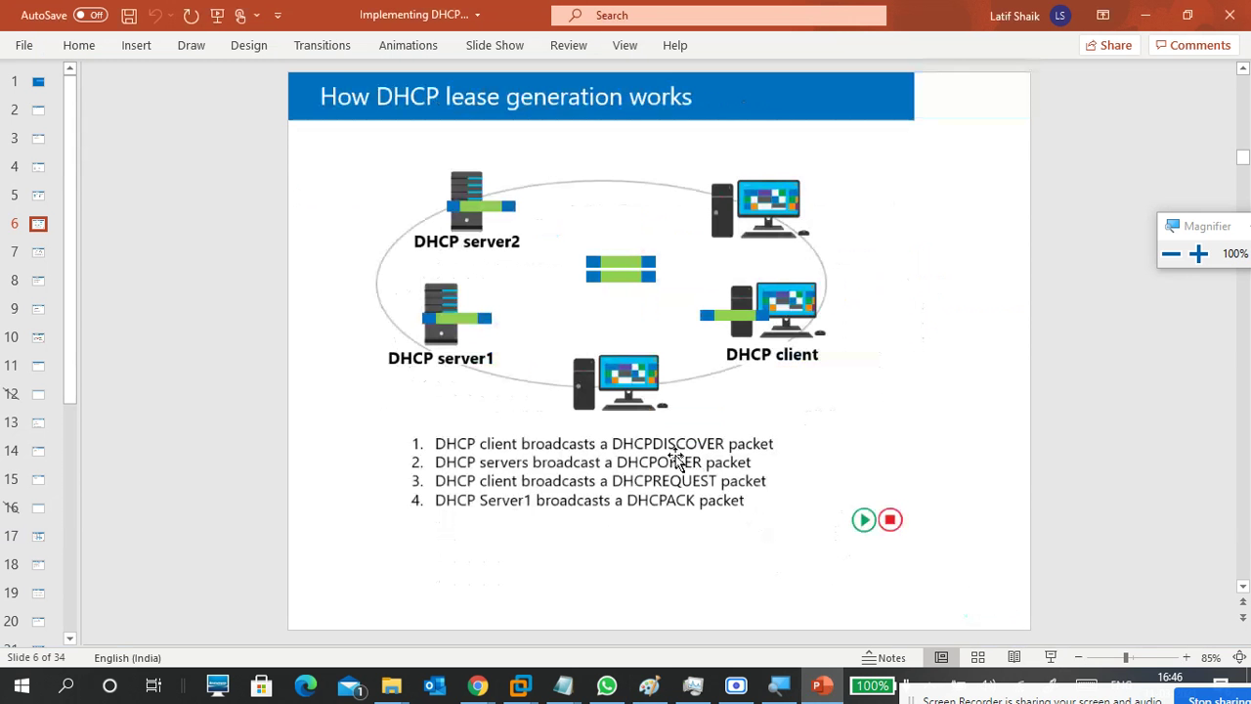
pyautogui.click(1145, 14)
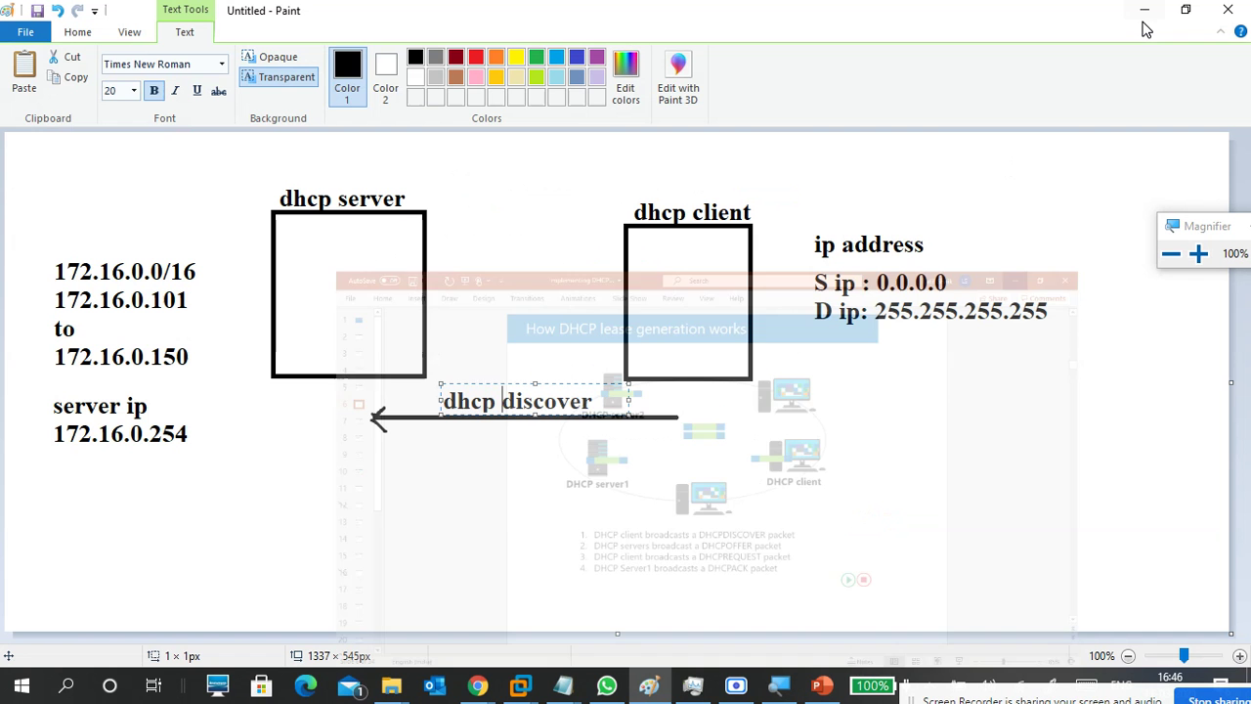
pyautogui.press('BackSpace')
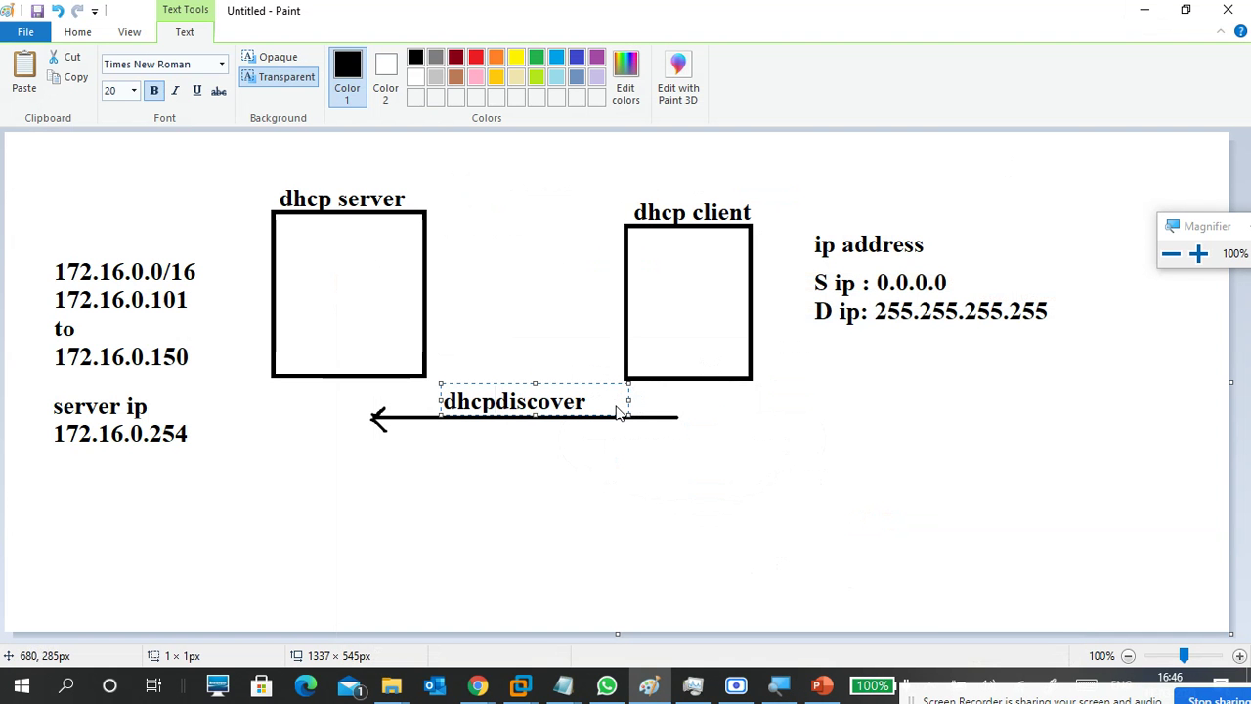
# Commit the dhcpdiscover label and draw a second line below it with a right arrowhead.
pyautogui.click(586, 455)
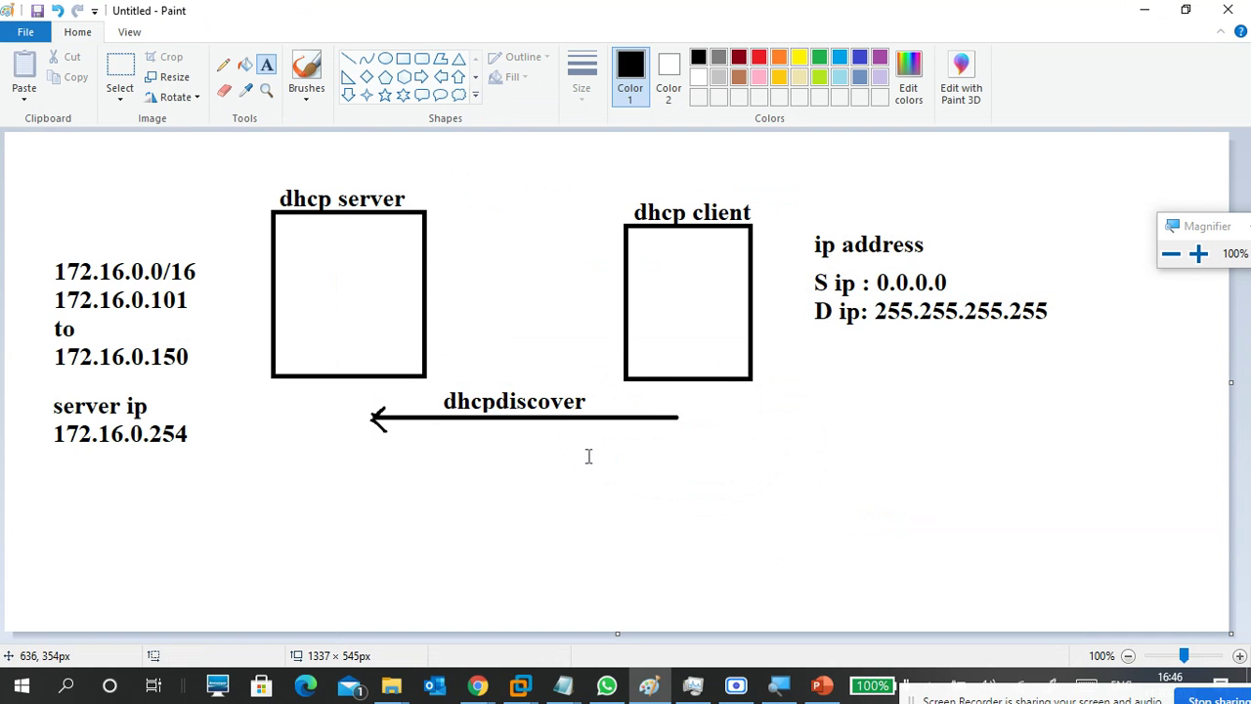
pyautogui.click(348, 59)
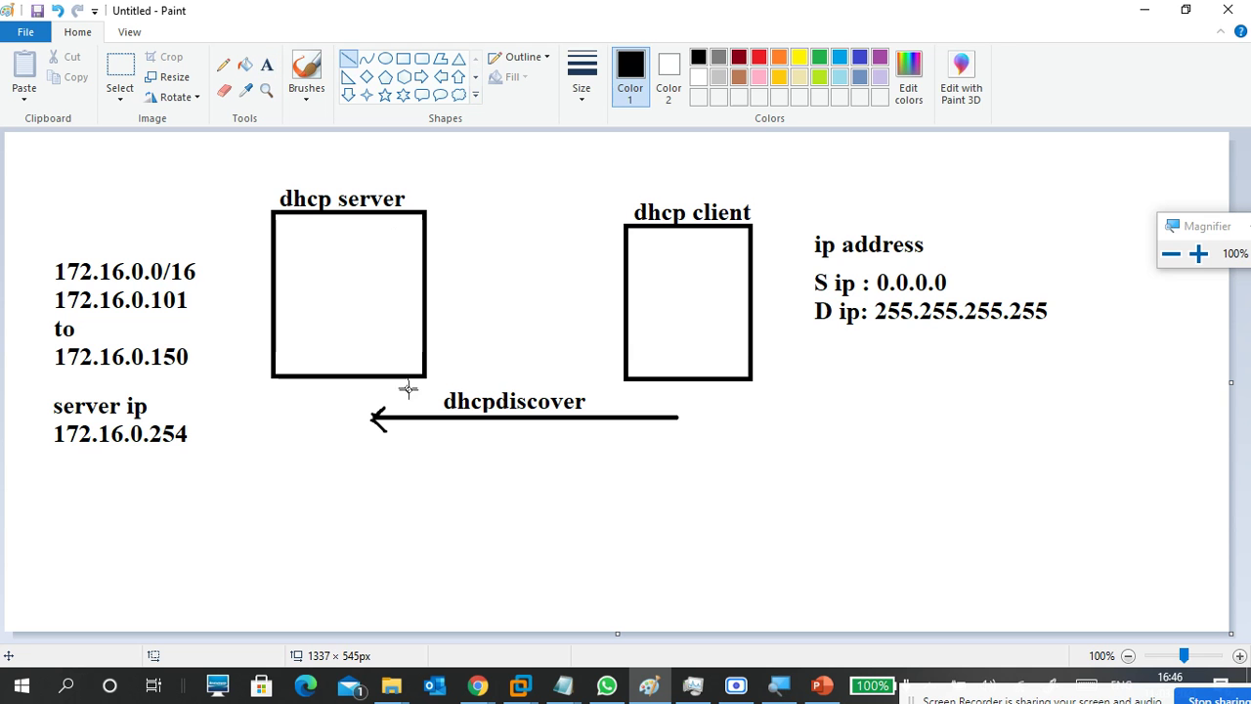
pyautogui.moveTo(376, 468); pyautogui.dragTo(689, 466)
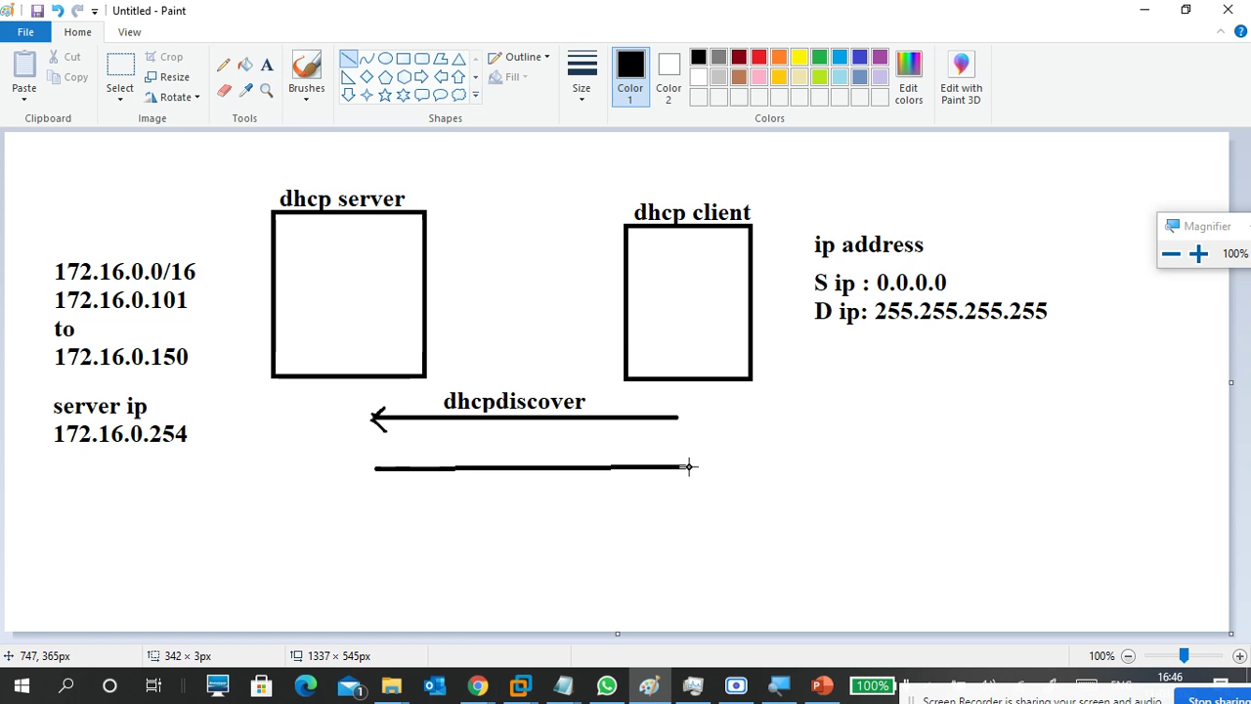
pyautogui.click(301, 93)
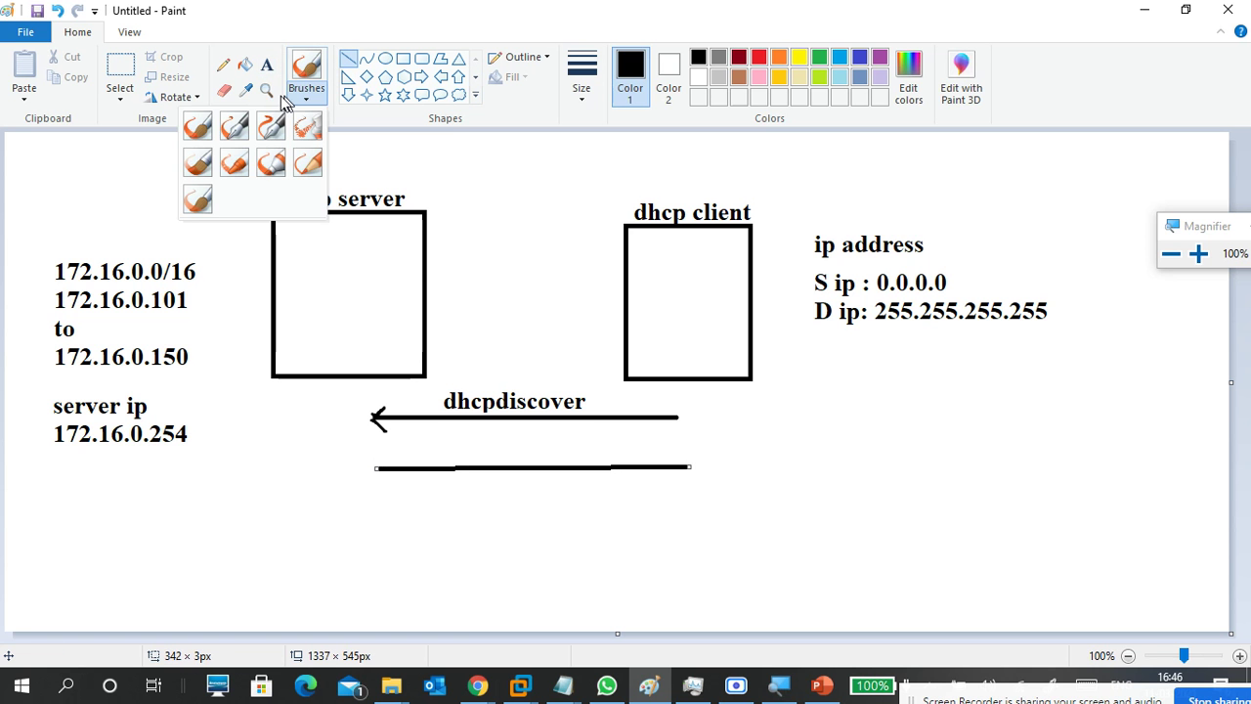
pyautogui.click(209, 128)
pyautogui.moveTo(673, 450); pyautogui.dragTo(690, 467)
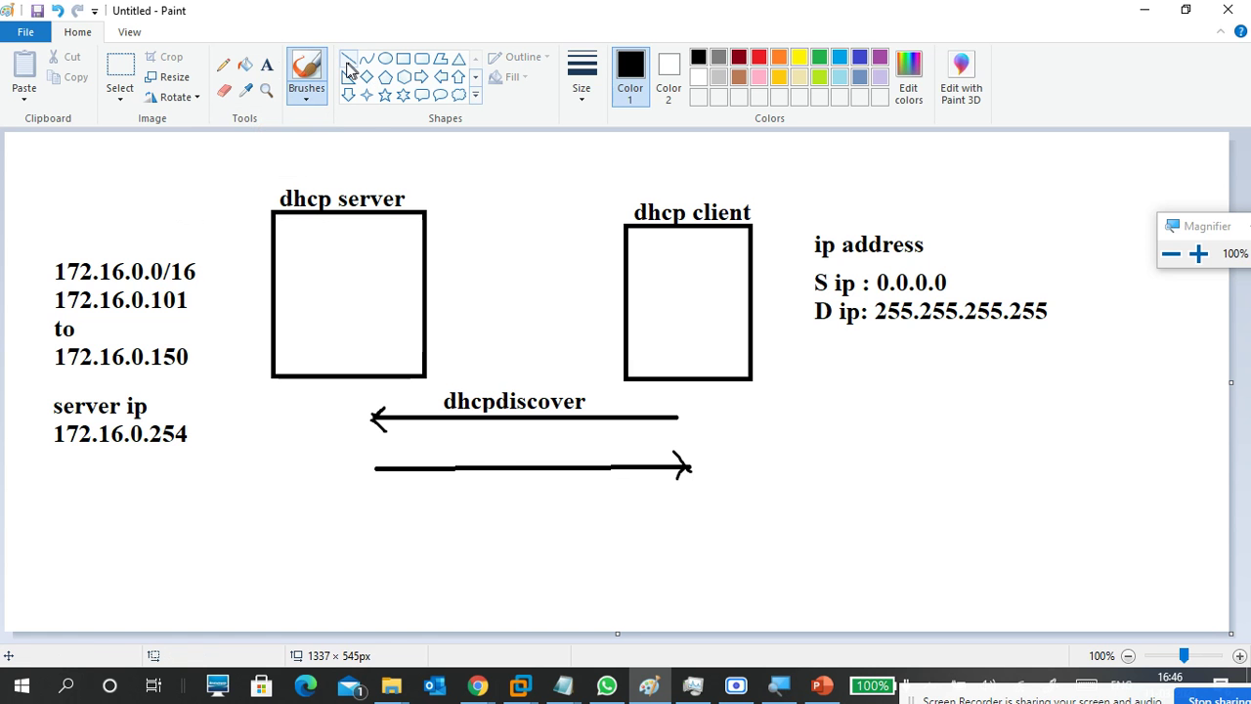
# Label the second arrow 'dhcpoffer'.
pyautogui.click(266, 64)
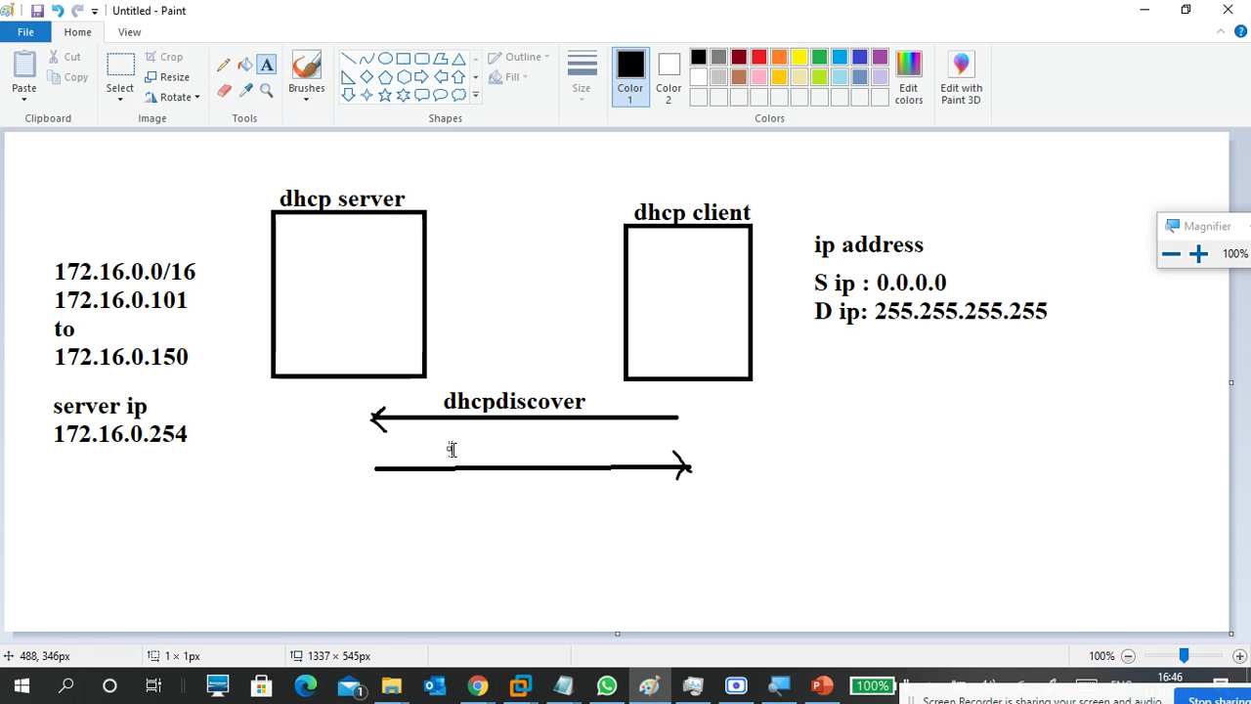
pyautogui.click(451, 448)
pyautogui.write('dhcp')
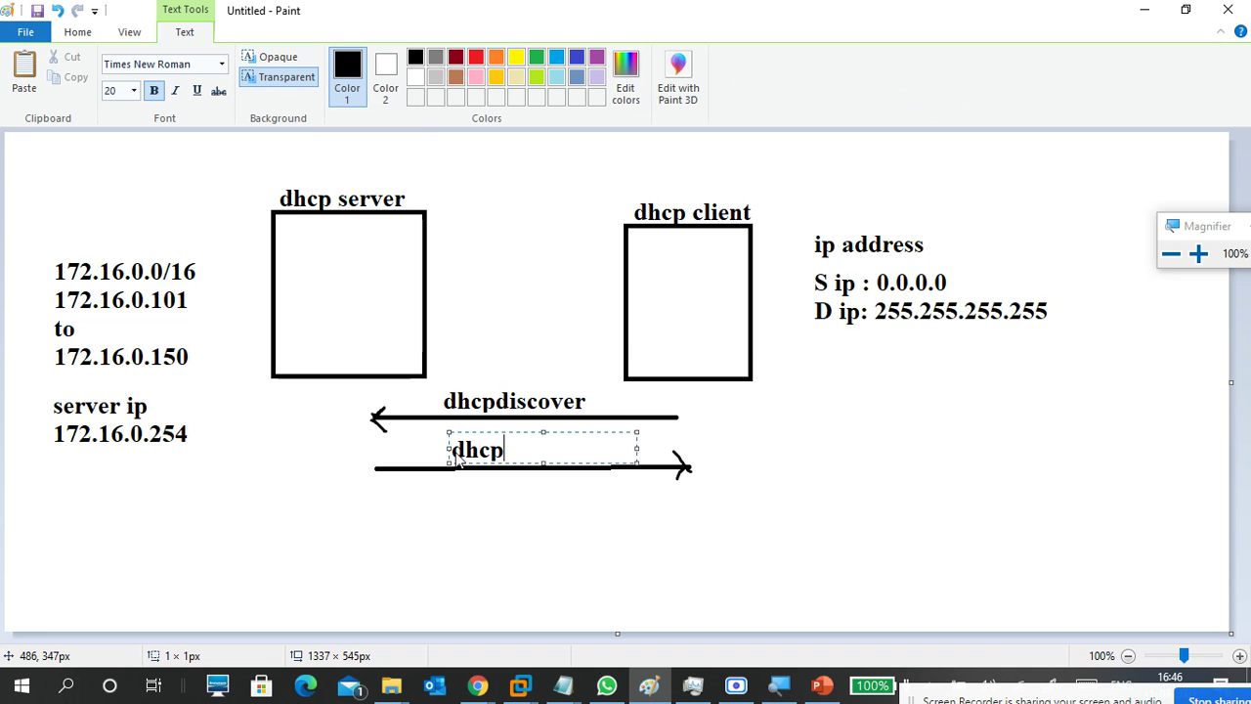
pyautogui.write('offer')
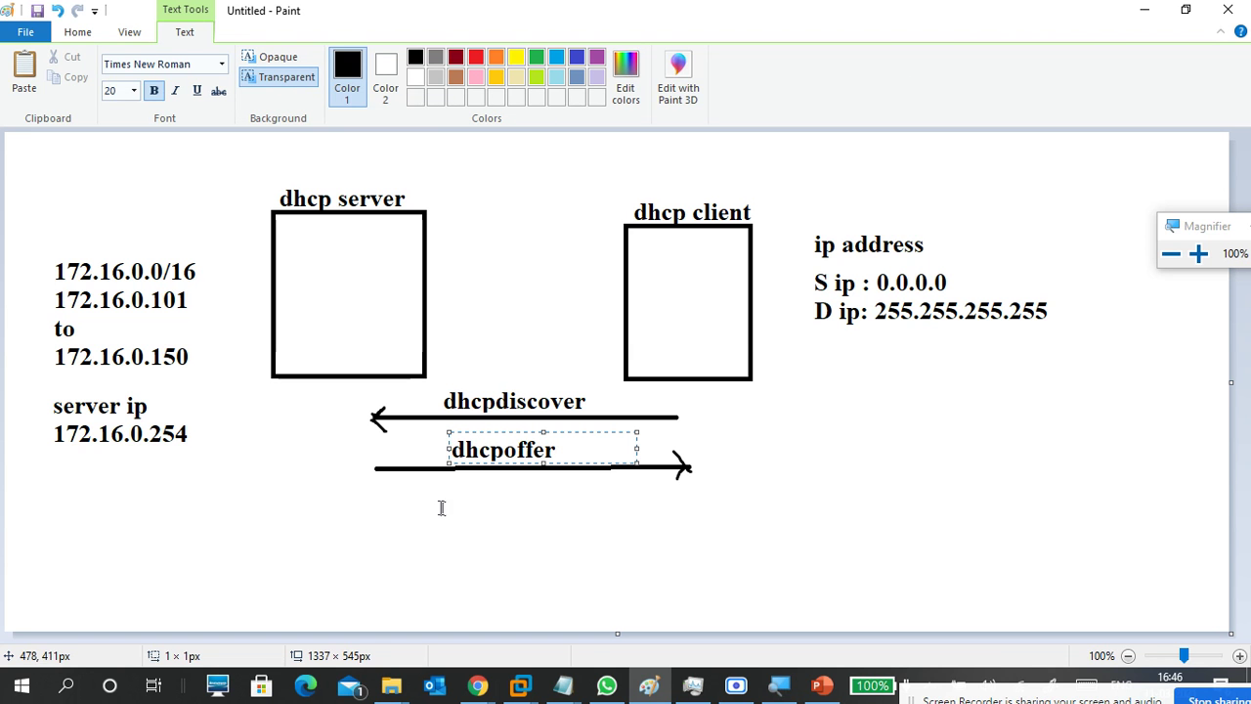
pyautogui.click(394, 502)
pyautogui.click(348, 59)
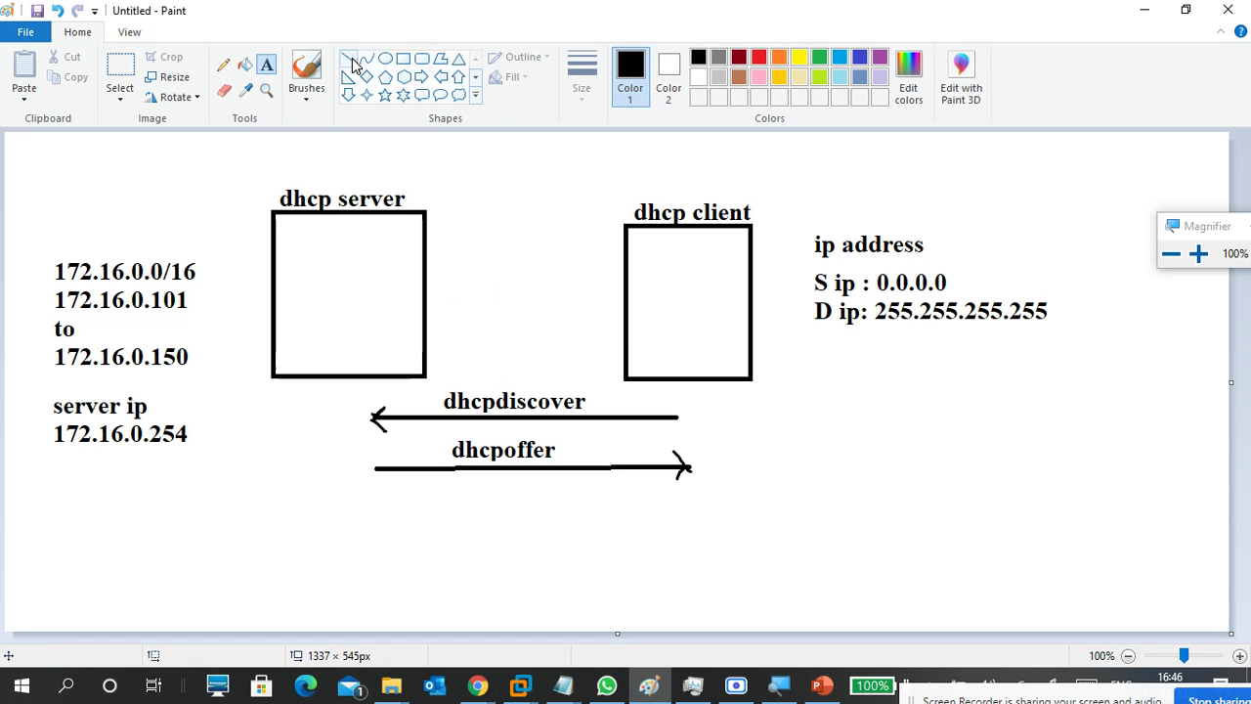
# Draw a third line below the dhcpoffer arrow with a left-pointing arrowhead.
pyautogui.moveTo(686, 508); pyautogui.dragTo(377, 512)
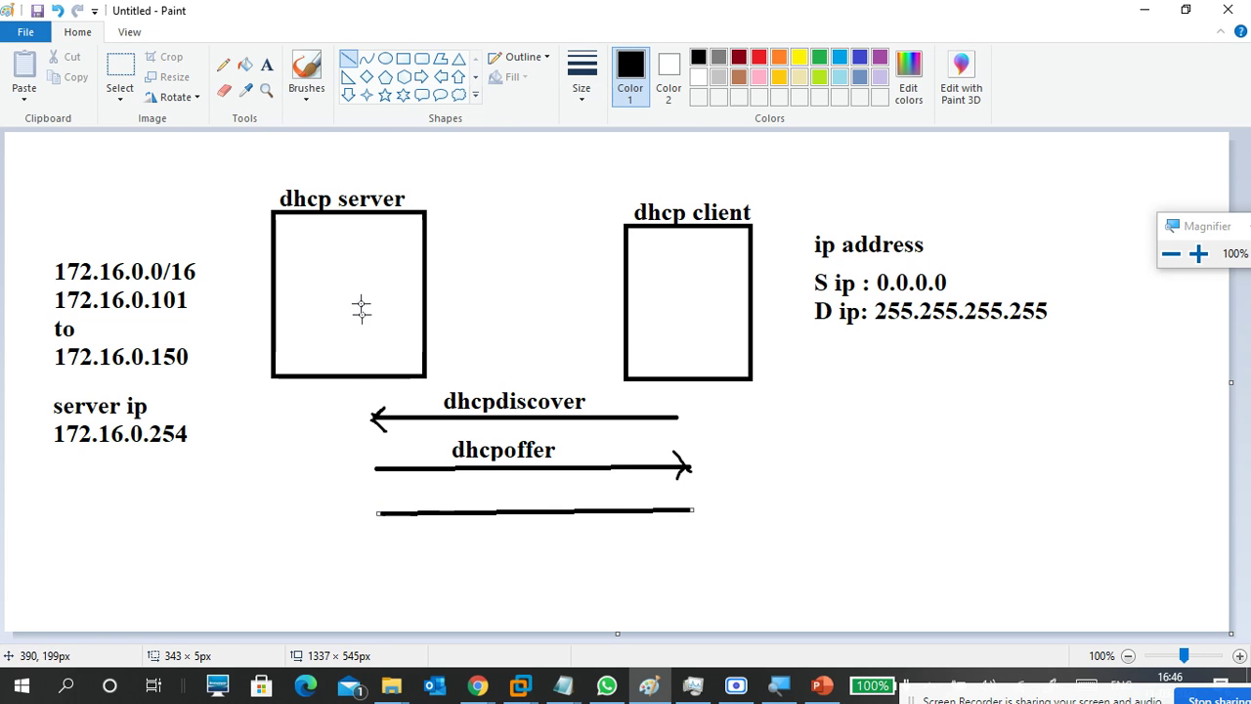
pyautogui.click(306, 95)
pyautogui.click(198, 119)
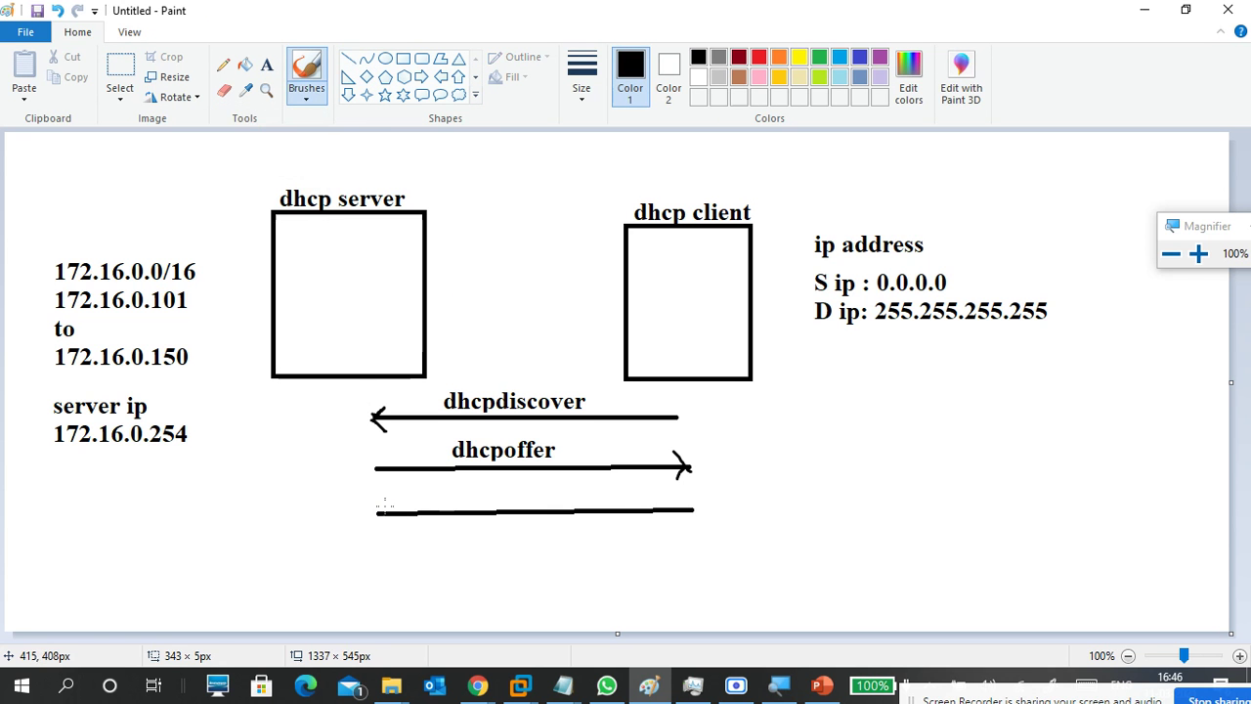
pyautogui.moveTo(387, 498); pyautogui.dragTo(389, 528)
# Label the third arrow 'dhcprequest'.
pyautogui.click(266, 65)
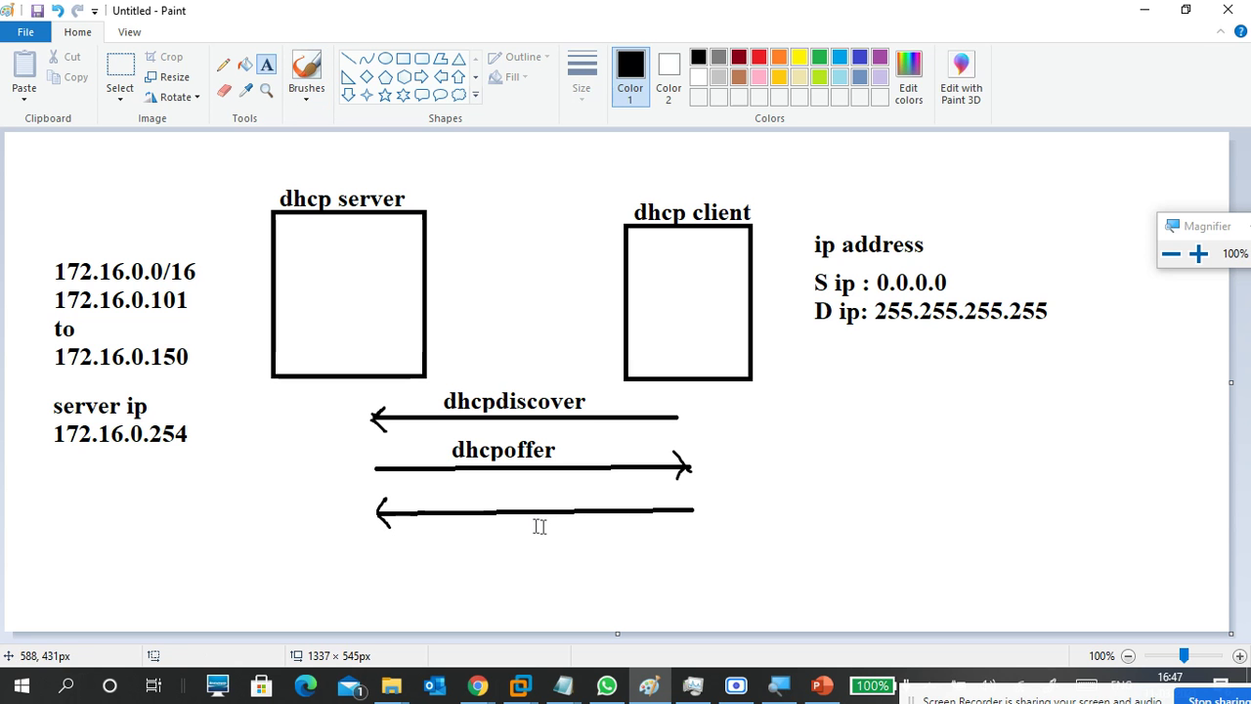
pyautogui.click(456, 480)
pyautogui.write('dhcp ')
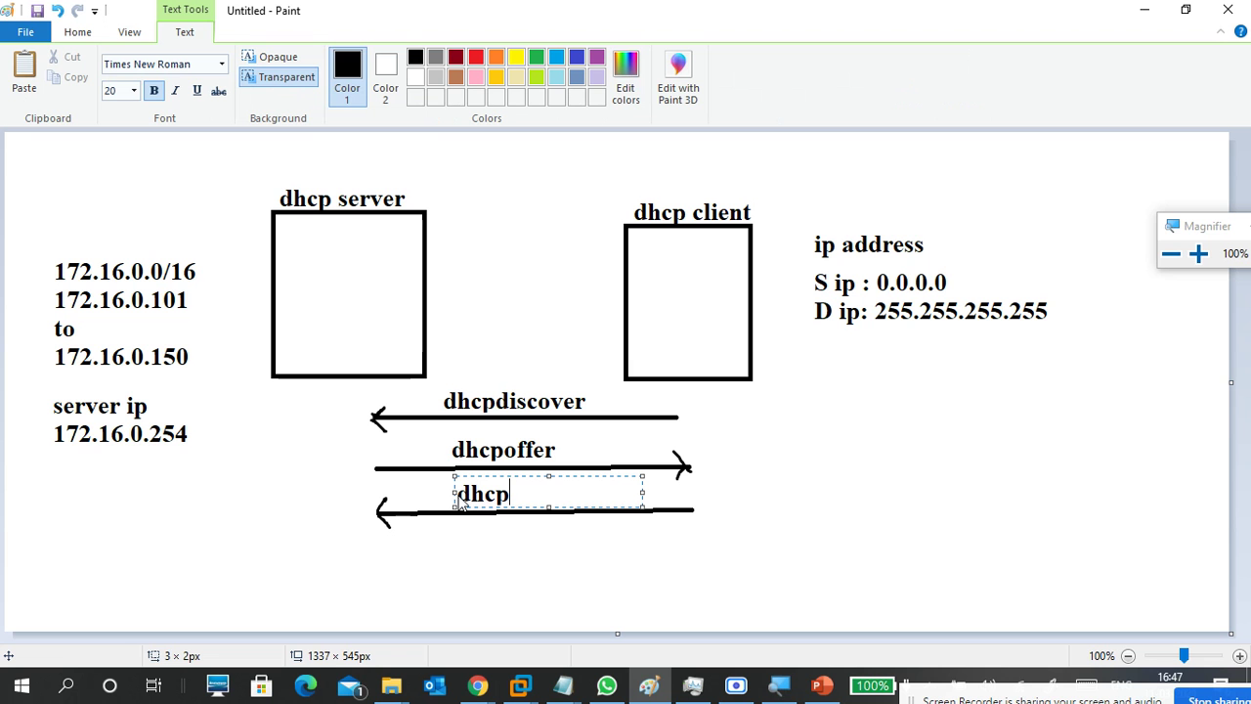
pyautogui.write('equest')
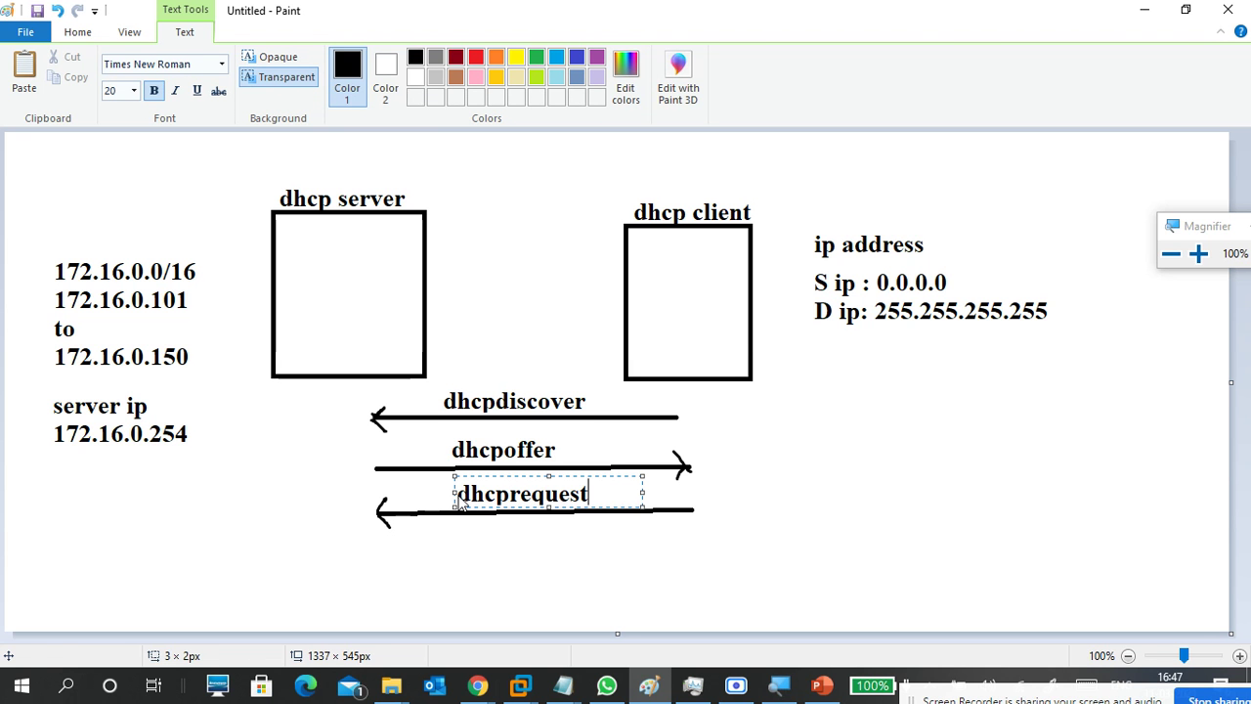
pyautogui.click(513, 549)
pyautogui.click(348, 60)
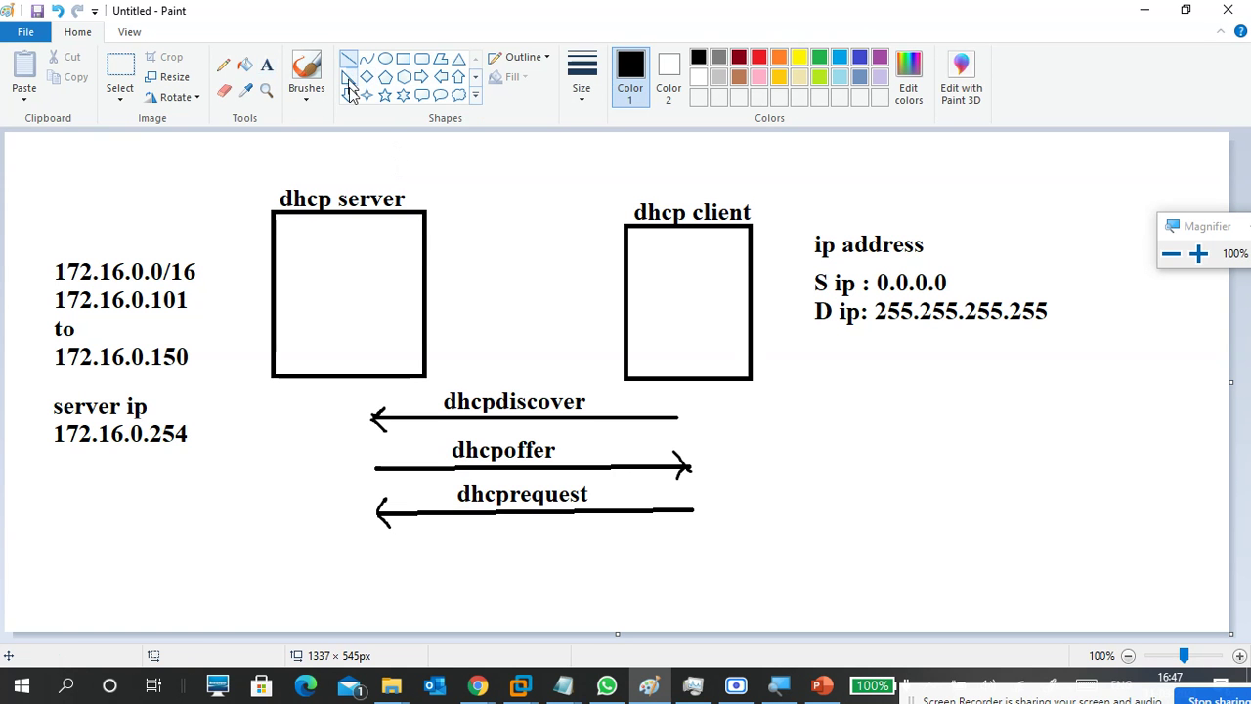
# Draw a fourth line below the dhcprequest arrow with a right-pointing arrowhead.
pyautogui.moveTo(376, 551); pyautogui.dragTo(702, 548)
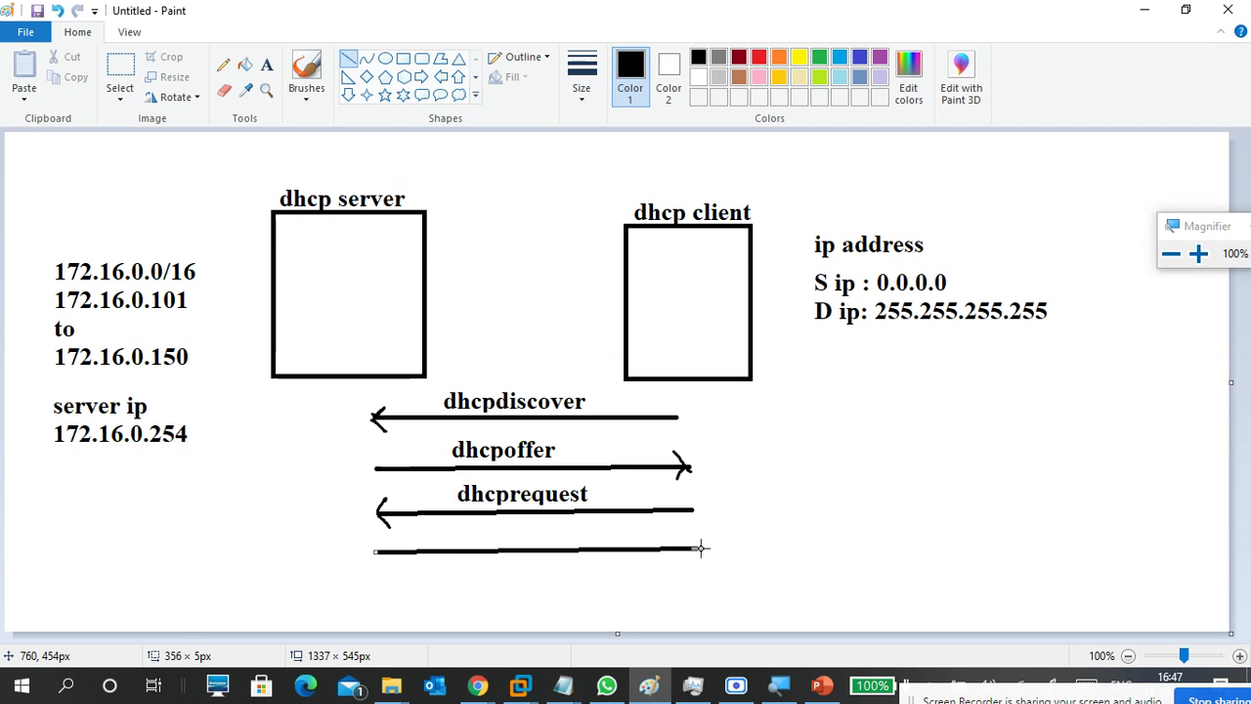
pyautogui.click(305, 98)
pyautogui.click(235, 125)
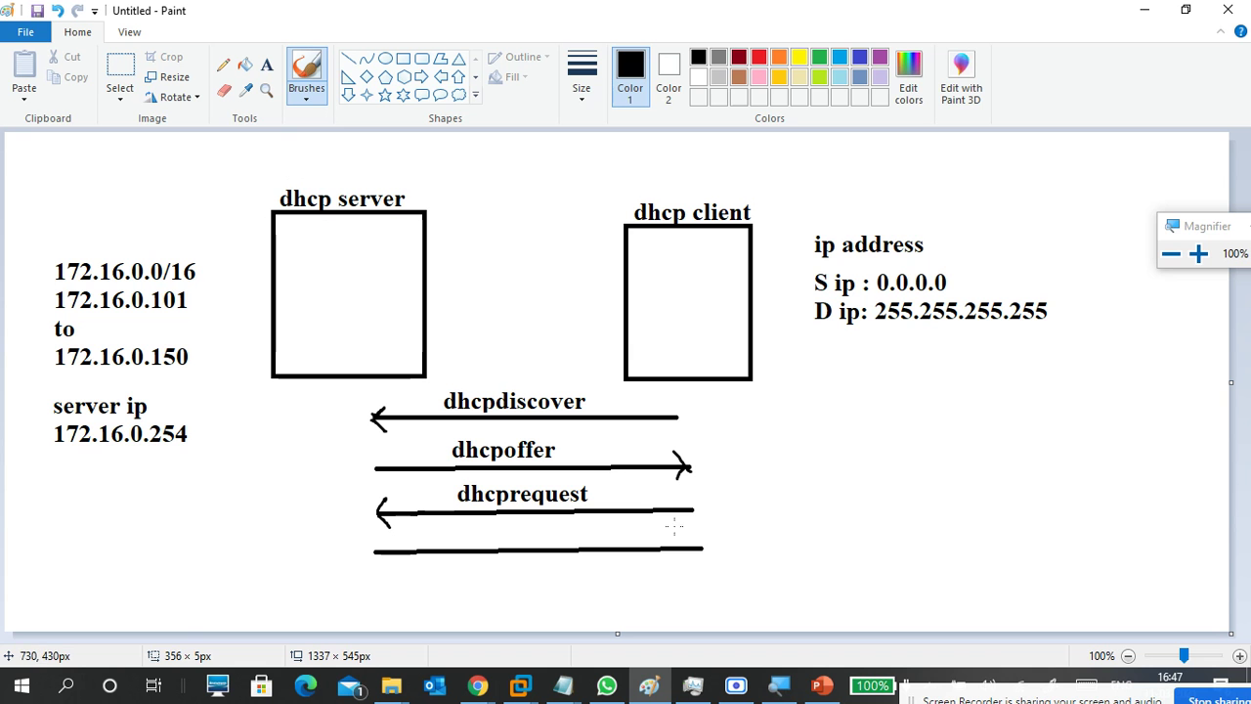
pyautogui.moveTo(681, 533)
pyautogui.mouseDown()
pyautogui.moveTo(703, 550)
pyautogui.moveTo(684, 565)
pyautogui.mouseUp()
# Label the fourth arrow 'dhcpack' and commit the text.
pyautogui.click(267, 64)
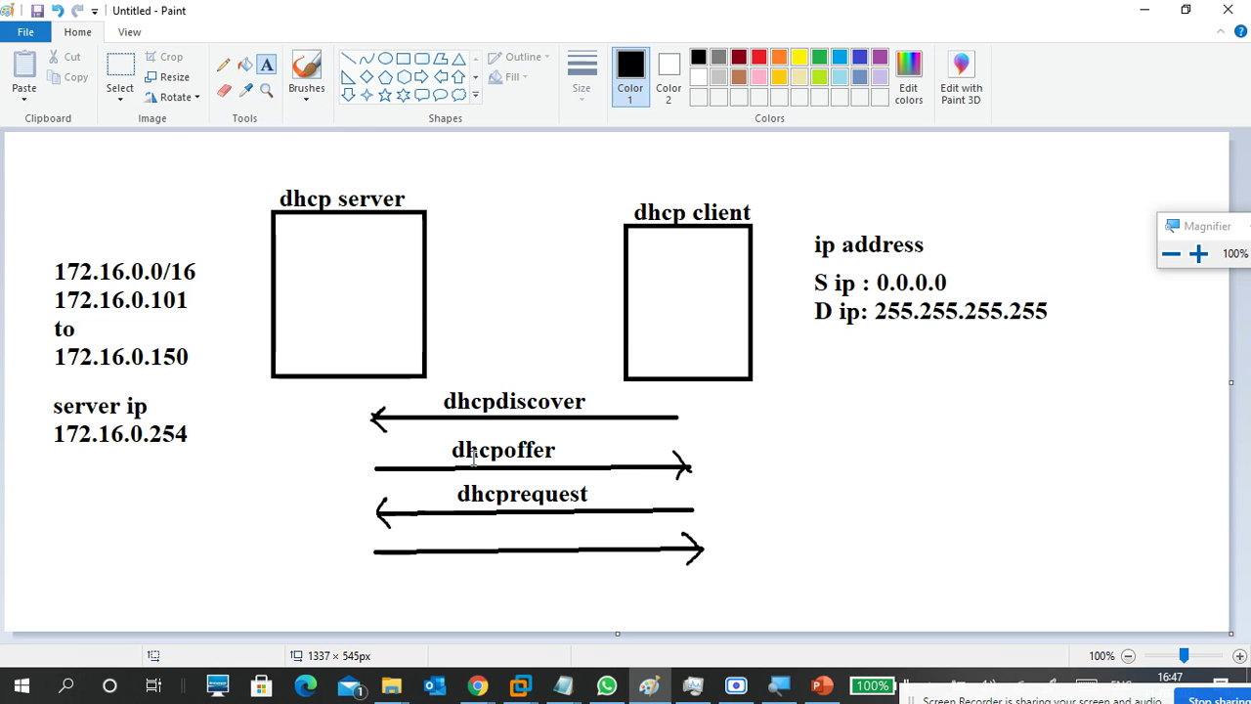
pyautogui.click(468, 538)
pyautogui.write('dhcp')
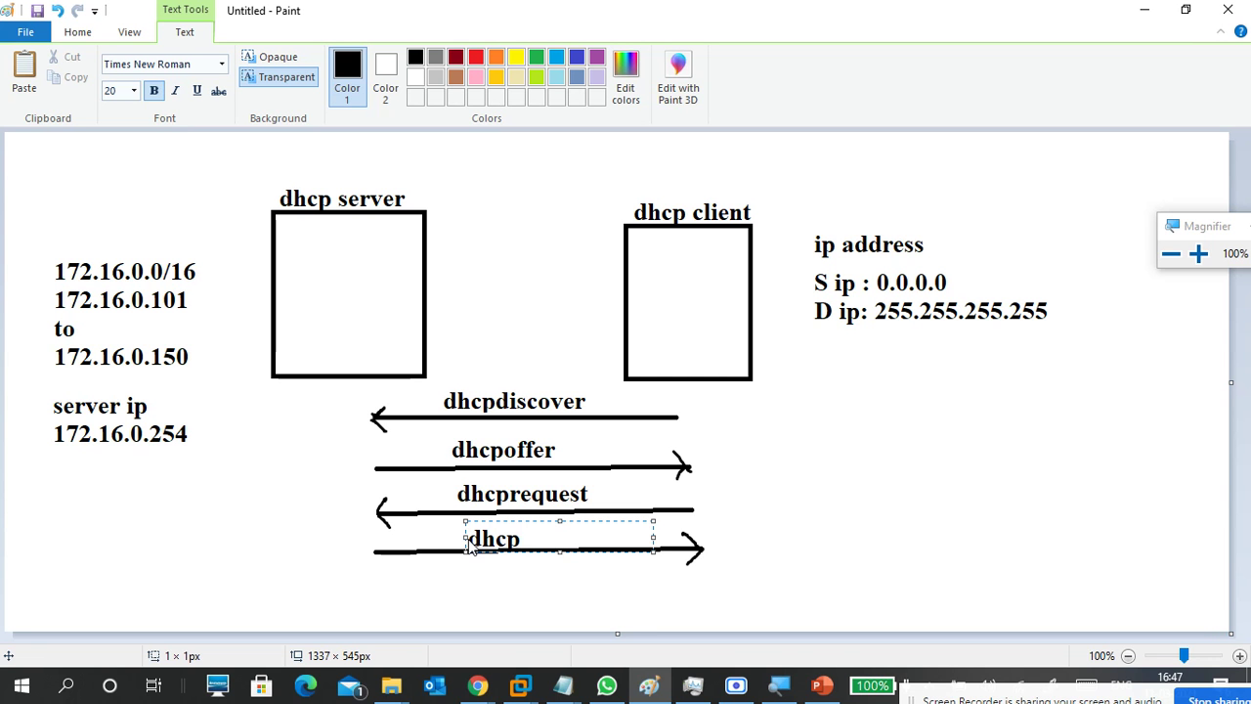
pyautogui.write('ack')
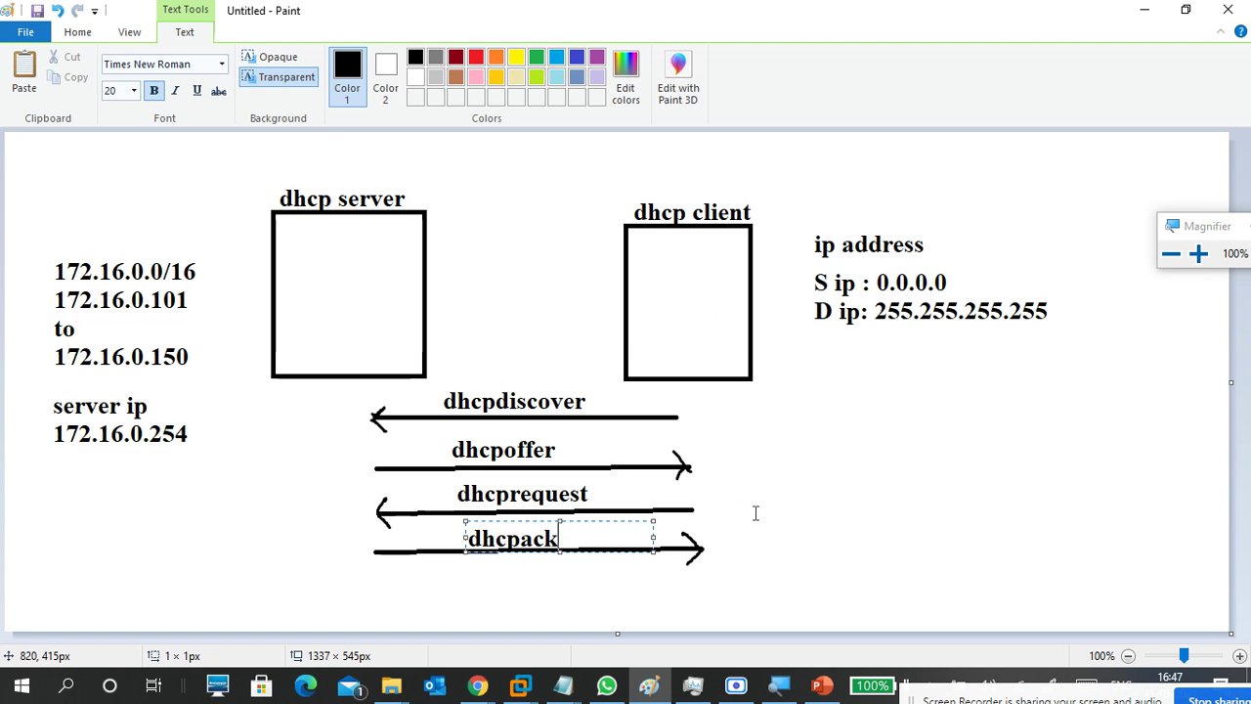
pyautogui.click(855, 560)
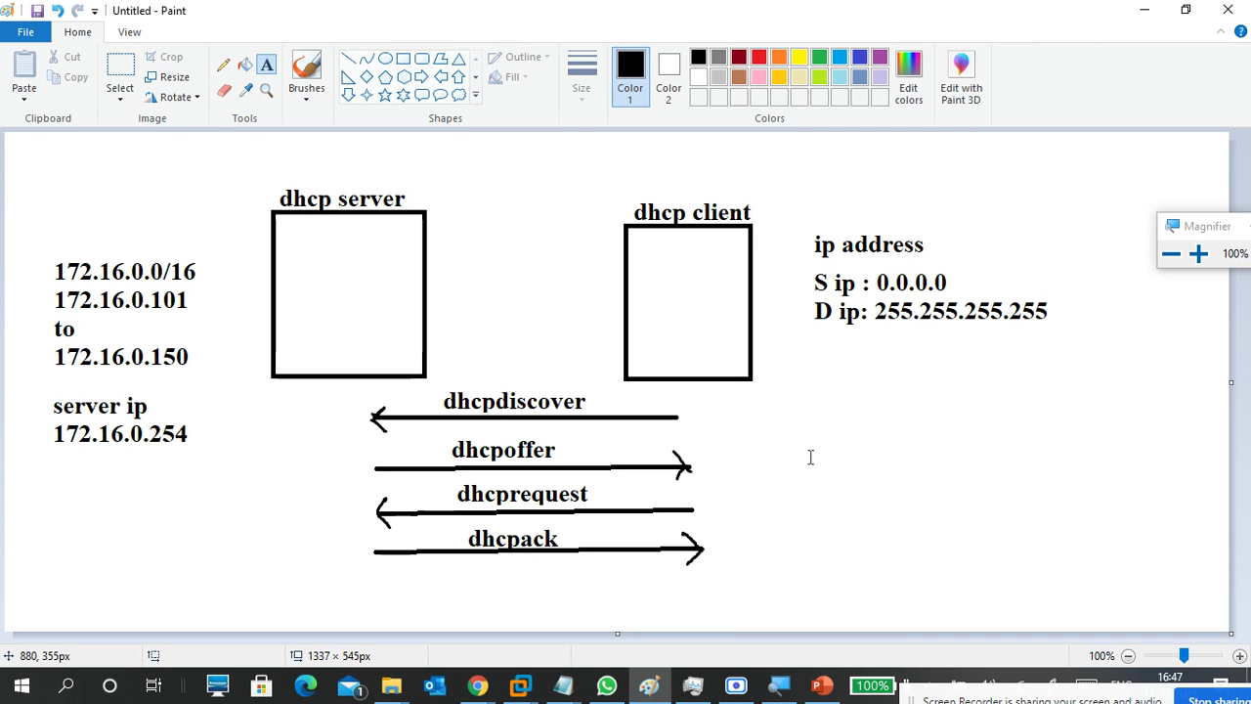
# Start a text block beside the arrows with DORA, DISCOVER and OFFER on separate lines.
pyautogui.click(776, 400)
pyautogui.write('dora')
pyautogui.press('BackSpace')
pyautogui.press('BackSpace')
pyautogui.press('BackSpace')
pyautogui.press('BackSpace')
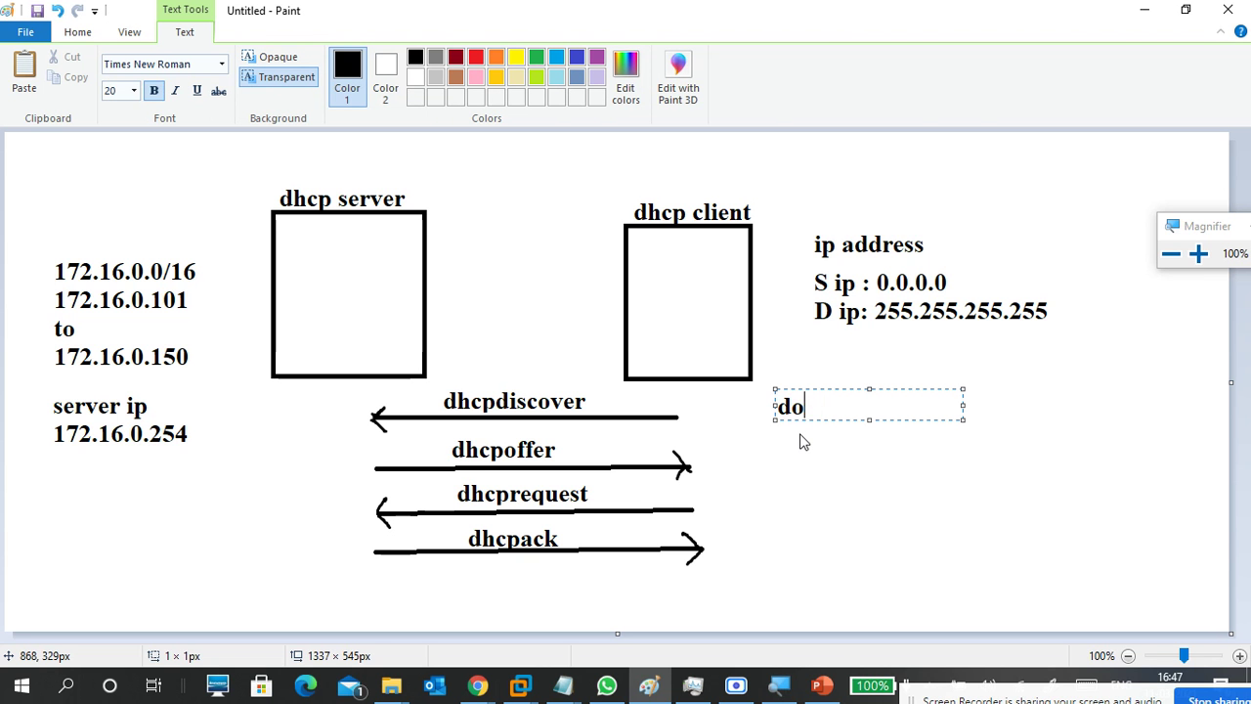
pyautogui.write('DORA')
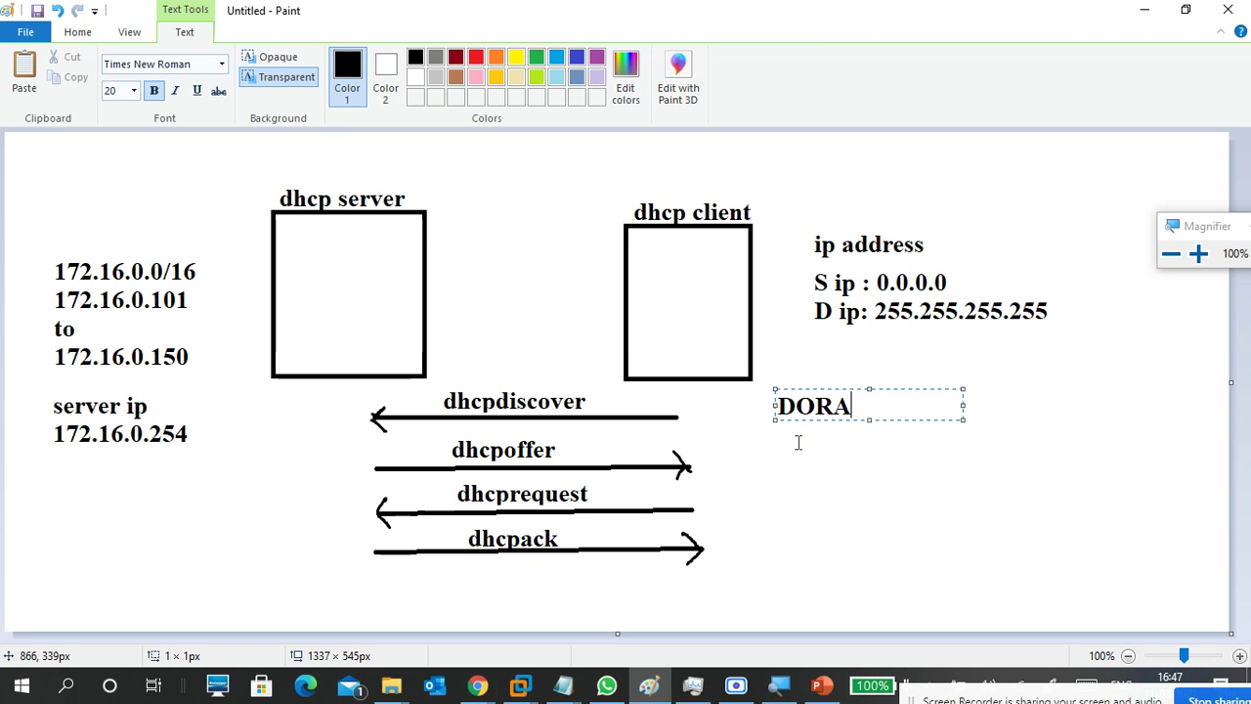
pyautogui.press('Return')
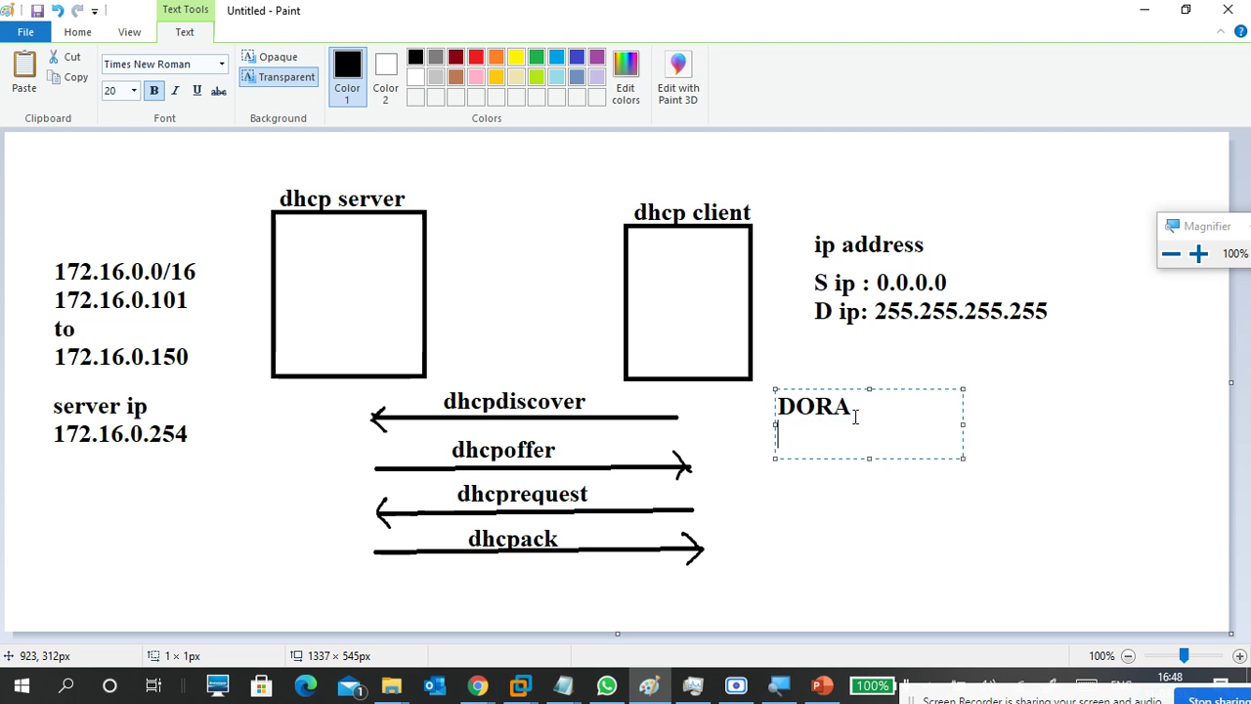
pyautogui.write('DISC')
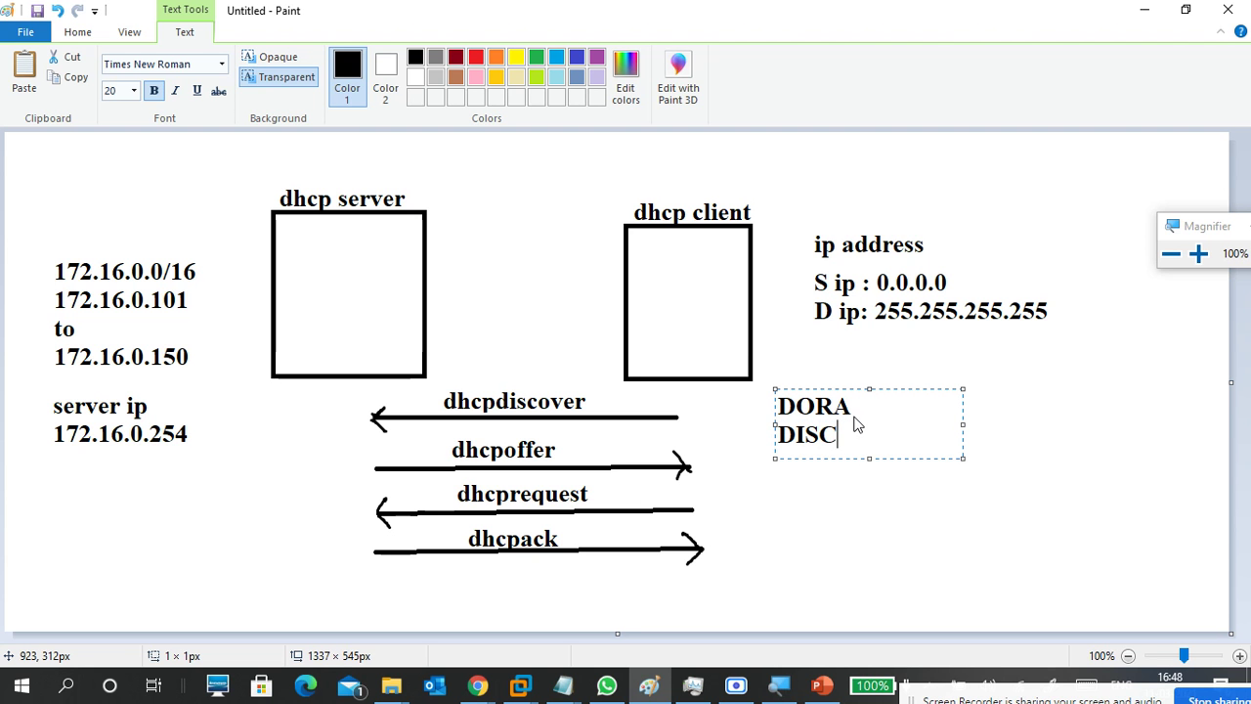
pyautogui.write('OVER')
pyautogui.press('Return')
pyautogui.write('ODD')
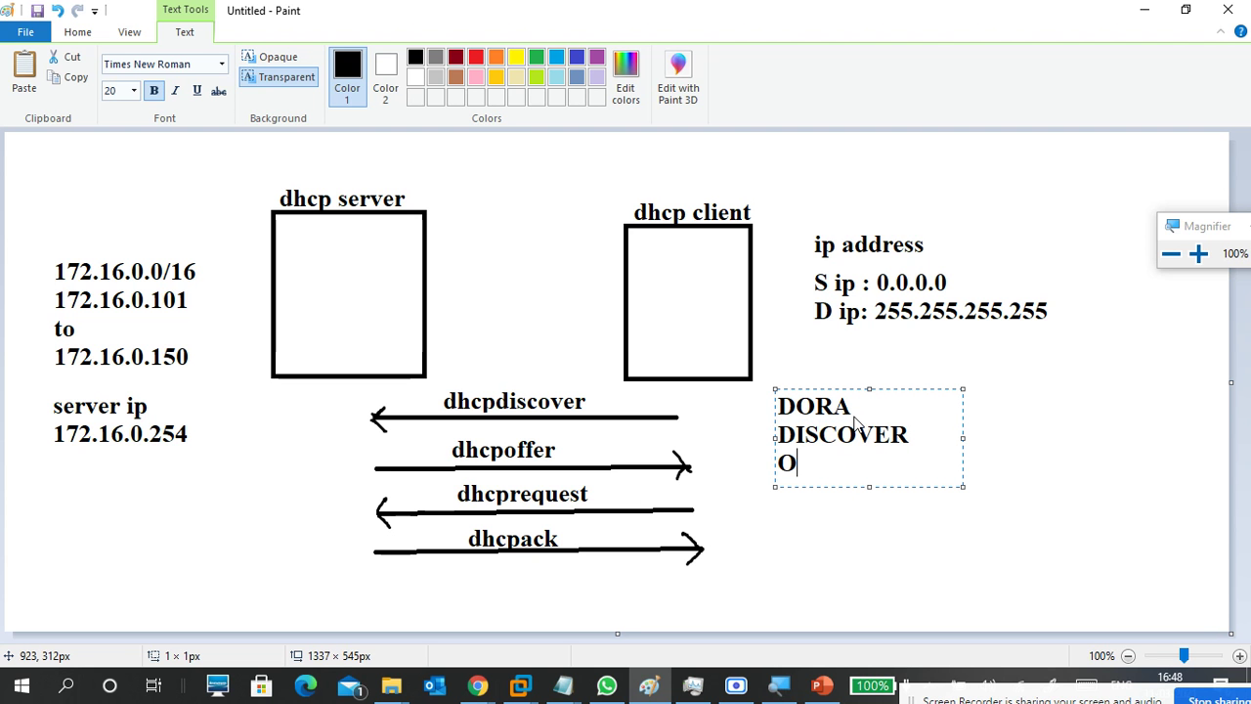
pyautogui.press('BackSpace')
pyautogui.press('BackSpace')
pyautogui.write('FFER')
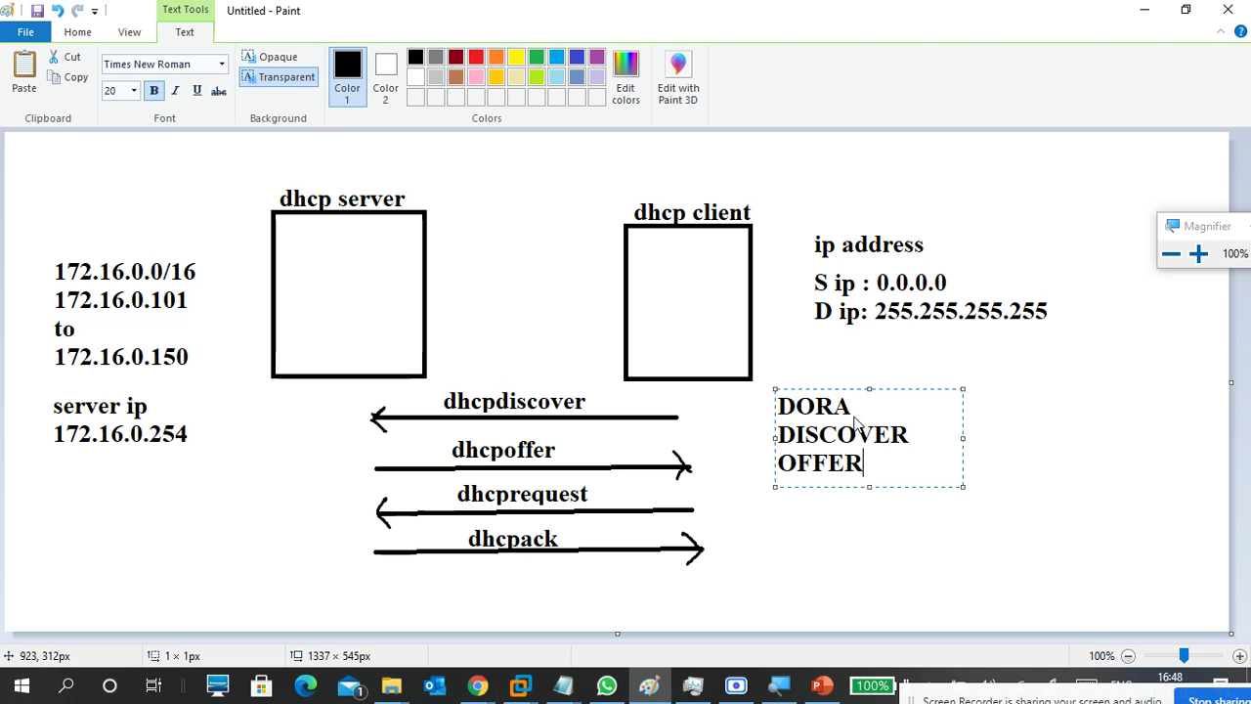
# Add REQUEST and ACK lines, put a colon after DORA, and commit the text.
pyautogui.press('Return')
pyautogui.write('REQUEST')
pyautogui.press('Return')
pyautogui.write('ACJ')
pyautogui.press('BackSpace')
pyautogui.write('K')
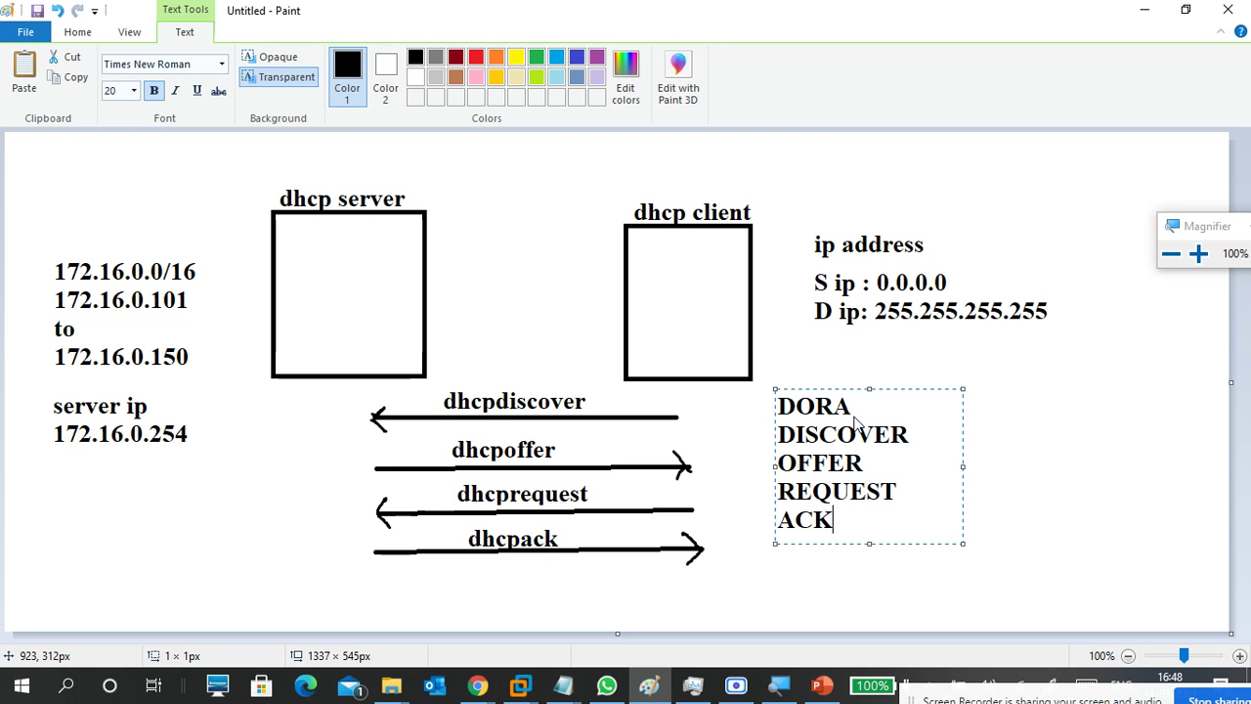
pyautogui.click(881, 401)
pyautogui.write(':')
pyautogui.press('Return')
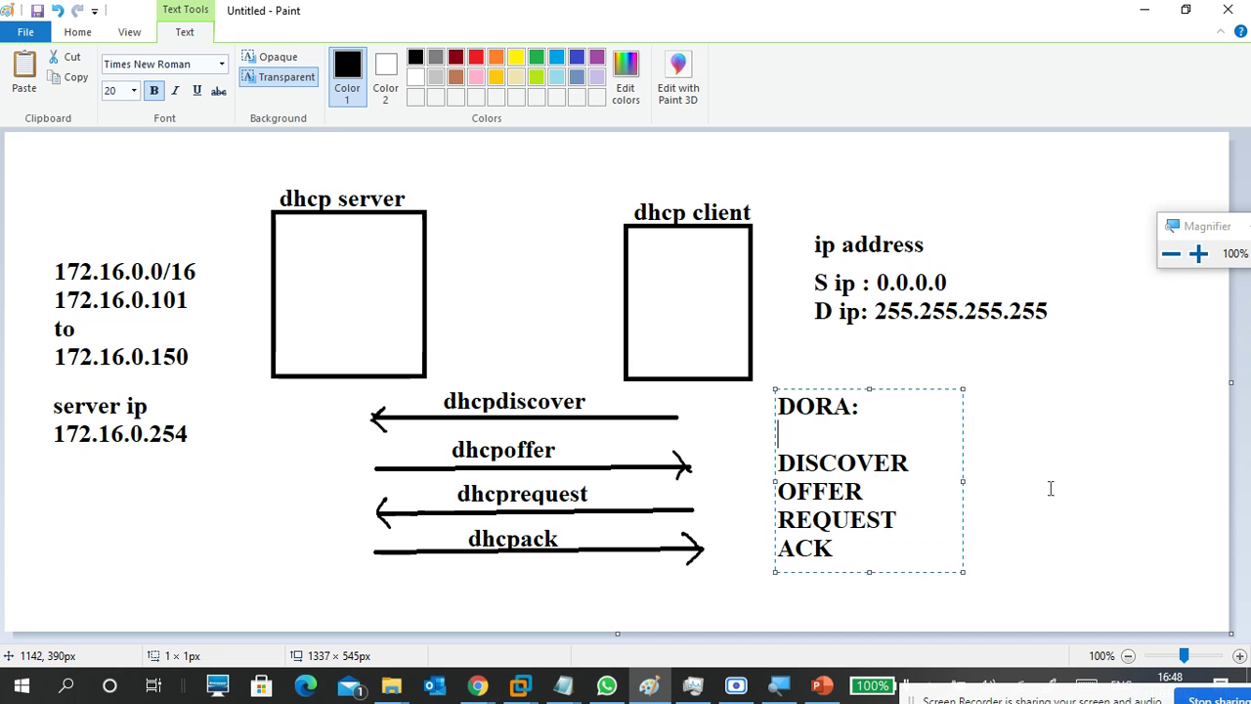
pyautogui.click(1051, 487)
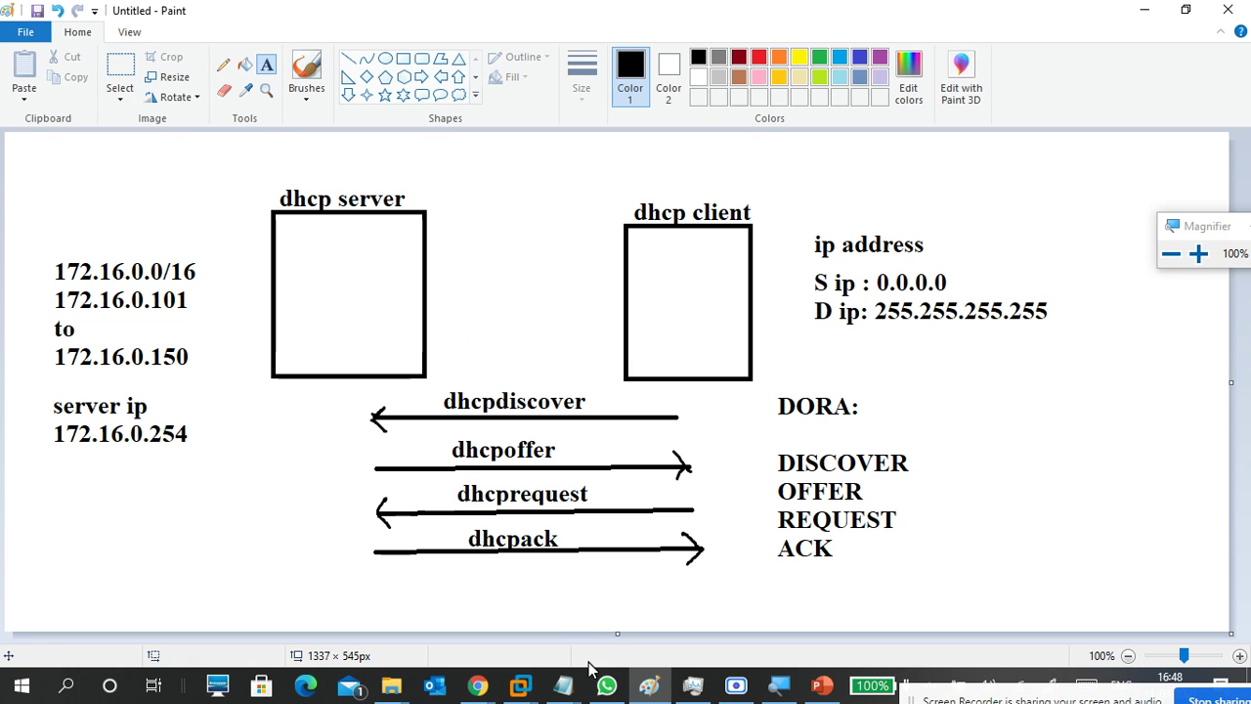
# Bring Notepad back as a restored window with the caret below the existing notes.
pyautogui.moveTo(561, 684)
pyautogui.click(685, 616)
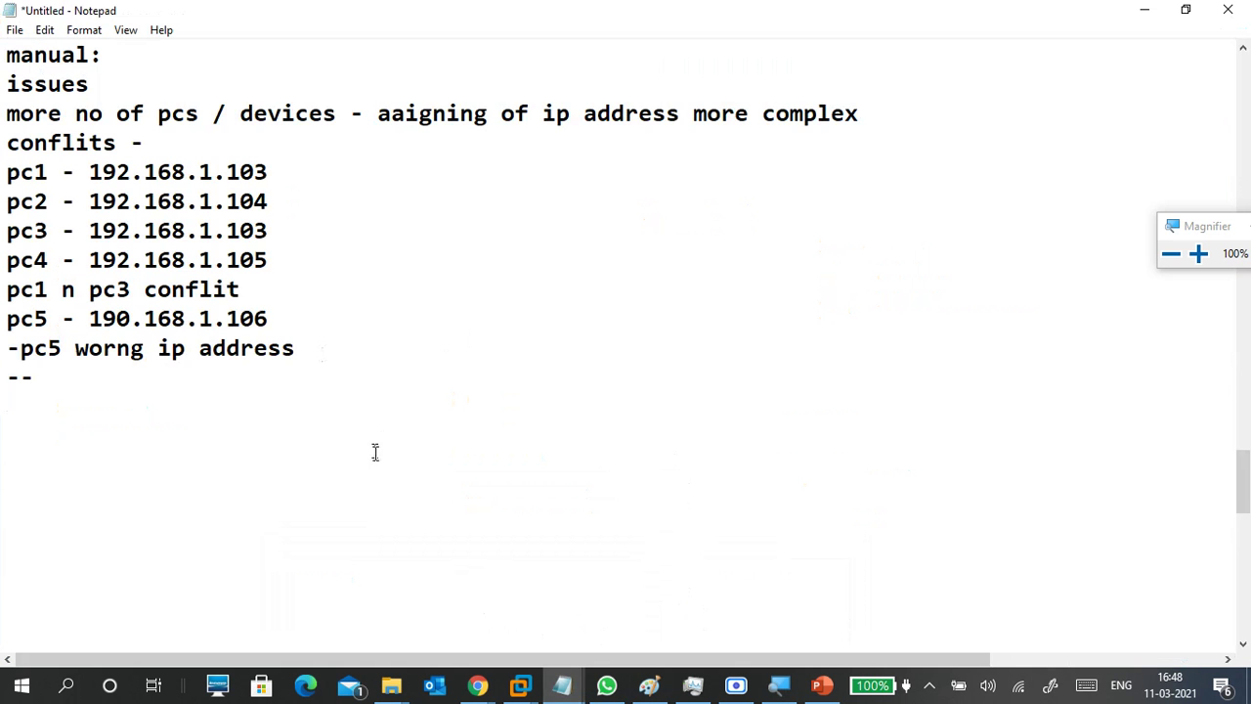
pyautogui.moveTo(8, 55); pyautogui.dragTo(271, 352)
pyautogui.click(78, 109)
pyautogui.click(39, 394)
pyautogui.moveTo(223, 14)
pyautogui.mouseDown()
pyautogui.moveTo(491, 122)
pyautogui.moveTo(614, 57)
pyautogui.mouseUp()
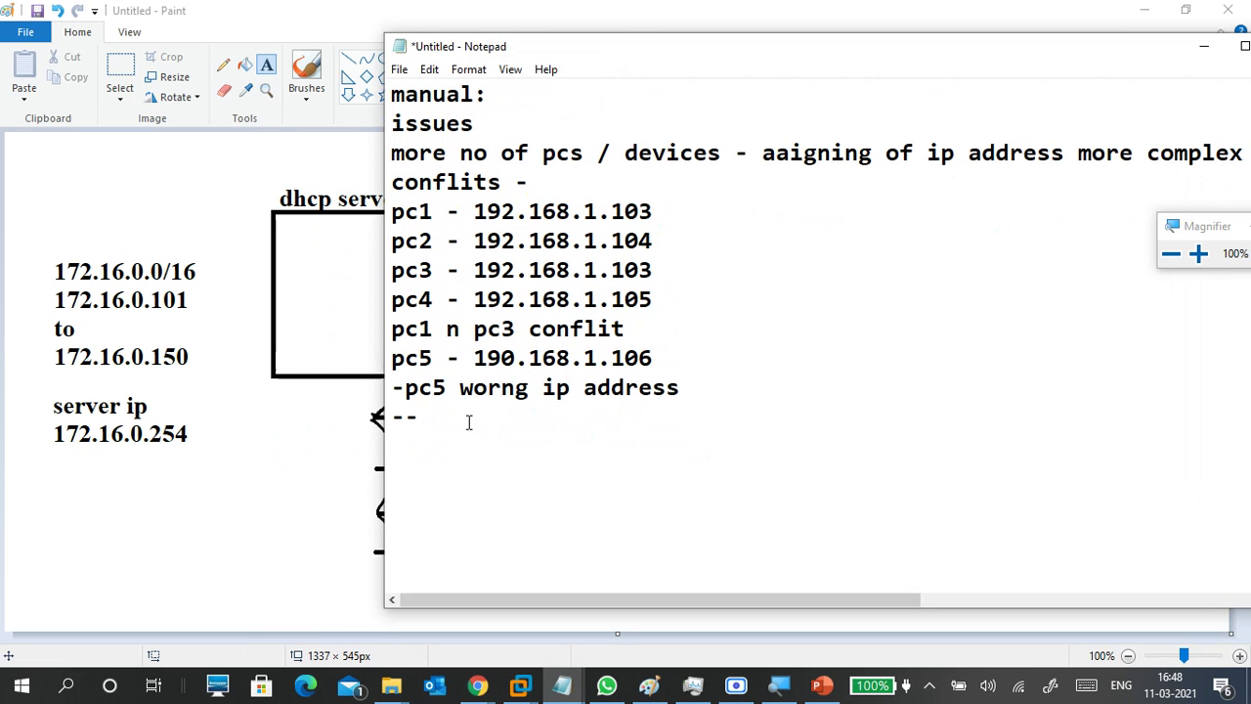
# Add a dashed separator line followed by the heading 'DHCP PROCESS:'.
pyautogui.write('----------------')
pyautogui.press('Return')
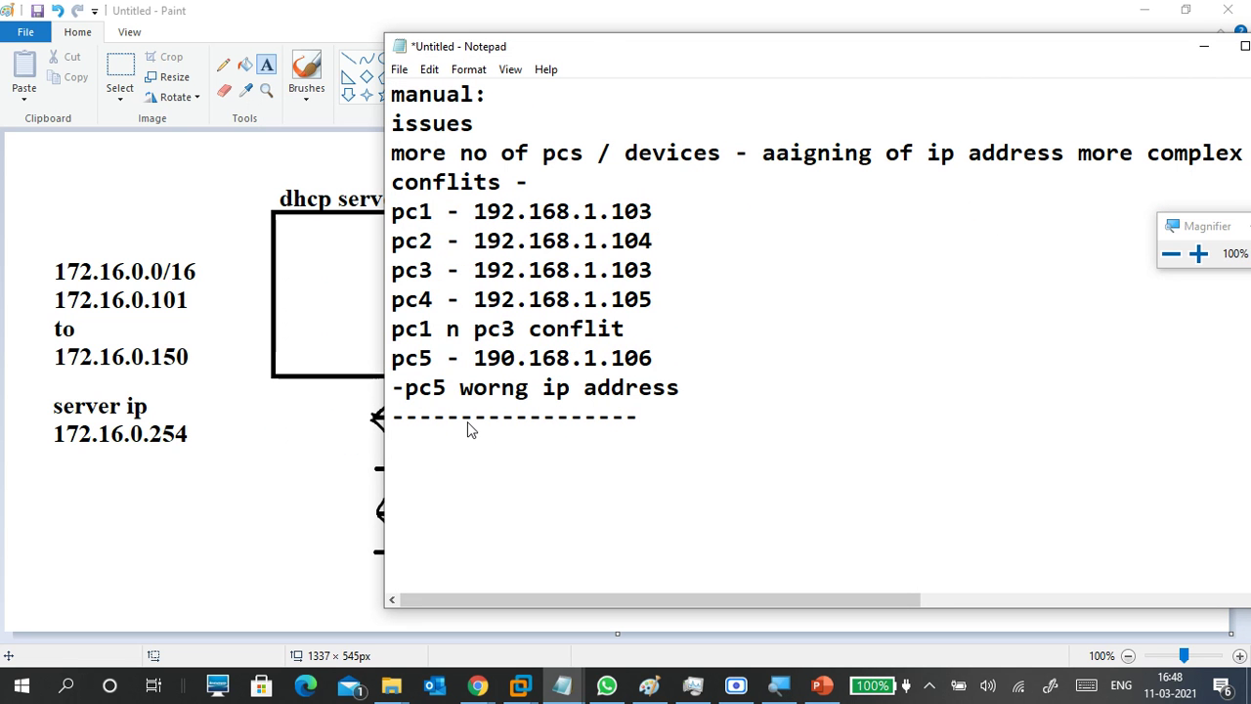
pyautogui.write('DHCP PROCE')
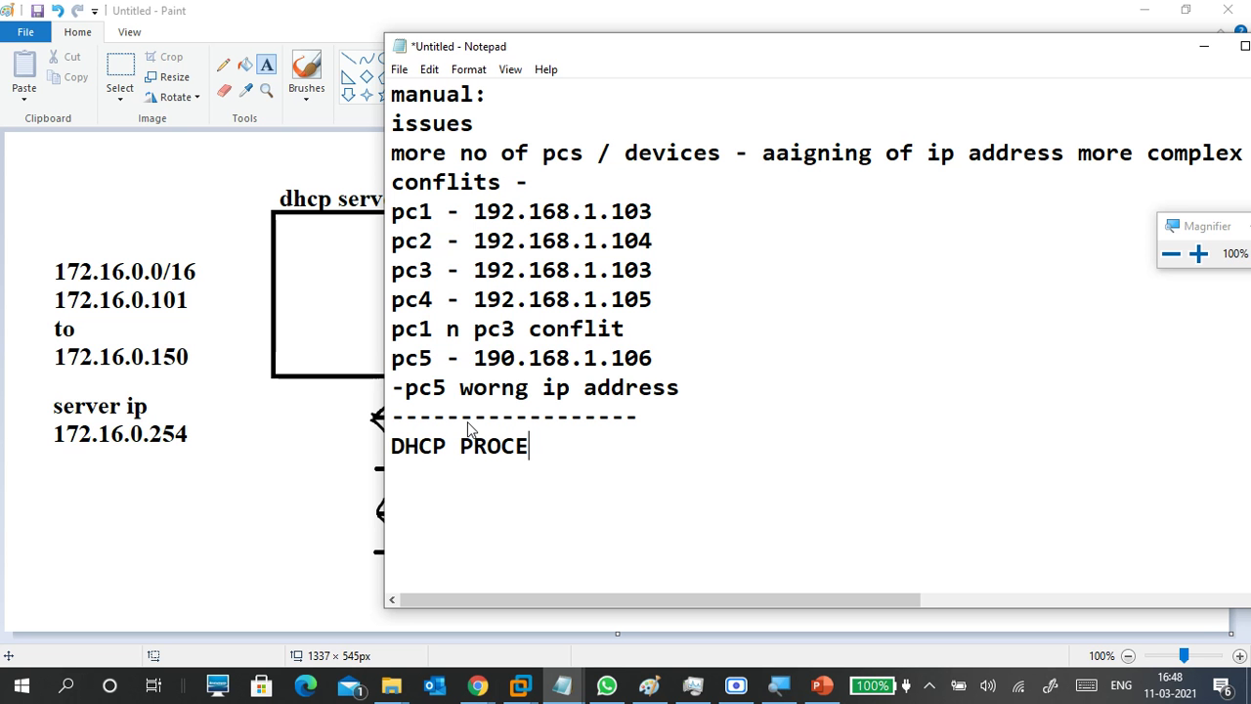
pyautogui.write('SS')
pyautogui.press('Return')
pyautogui.press('BackSpace')
pyautogui.write('S')
pyautogui.press('Return')
pyautogui.press('BackSpace')
pyautogui.write(':')
pyautogui.press('Return')
pyautogui.press('Return')
pyautogui.press('Return')
pyautogui.press('Return')
pyautogui.press('Return')
pyautogui.press('Return')
pyautogui.press('Return')
pyautogui.press('Return')
pyautogui.press('Return')
pyautogui.press('Return')
pyautogui.press('BackSpace')
pyautogui.press('BackSpace')
pyautogui.press('BackSpace')
pyautogui.press('BackSpace')
pyautogui.press('BackSpace')
pyautogui.press('BackSpace')
pyautogui.press('BackSpace')
pyautogui.press('BackSpace')
pyautogui.press('BackSpace')
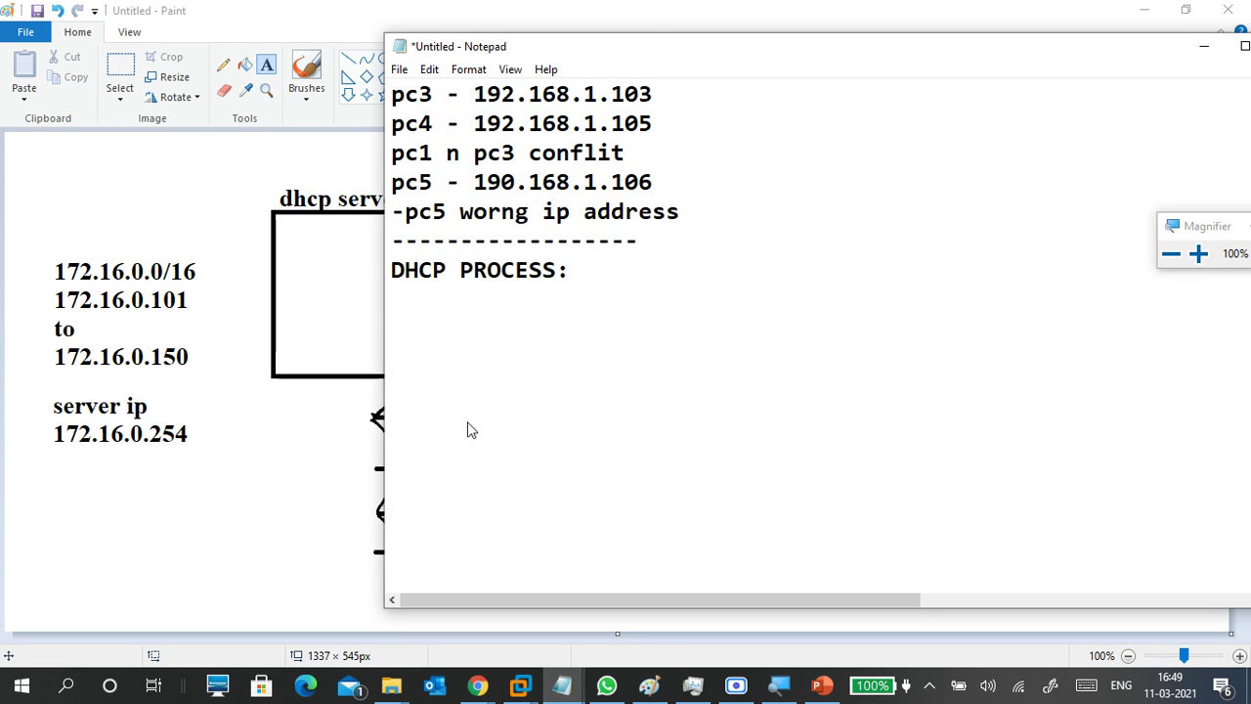
# List DORA, then DISCOVER, OFFER, REQUEST and ACK on separate lines.
pyautogui.write('DORA')
pyautogui.press('Return')
pyautogui.press('Return')
pyautogui.write('DI')
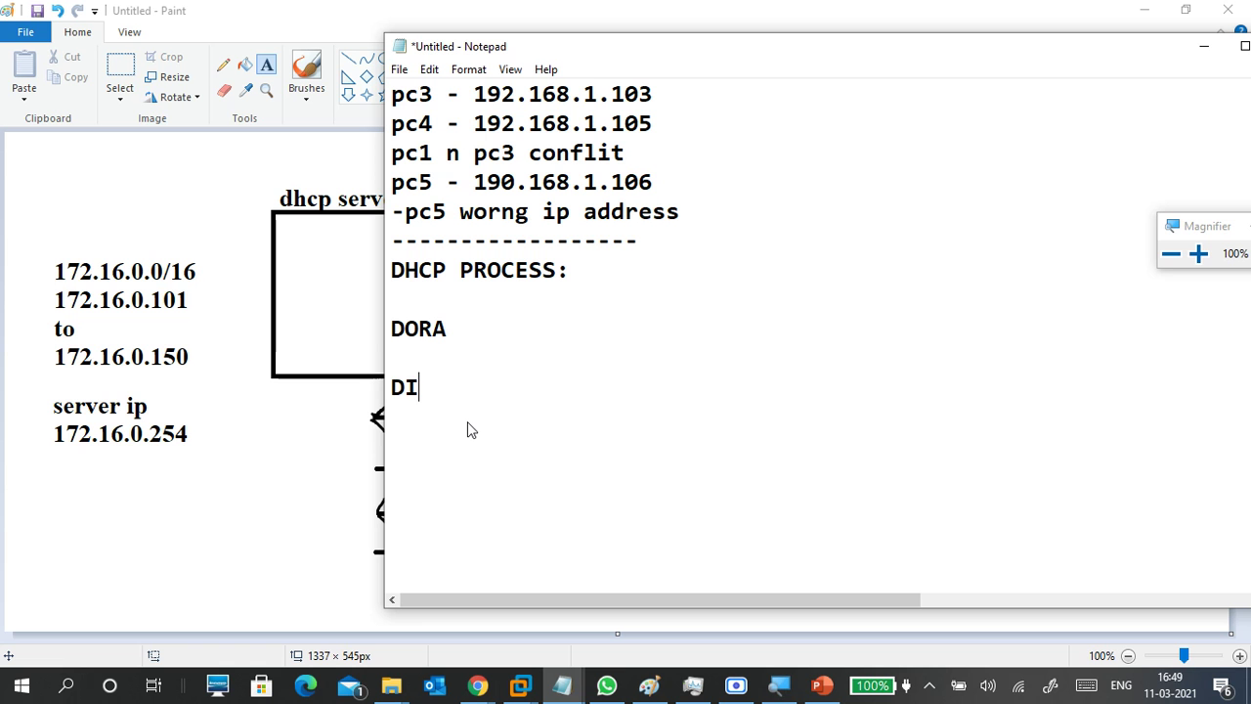
pyautogui.write('SCOVER')
pyautogui.press('Return')
pyautogui.write('OFFER')
pyautogui.press('Return')
pyautogui.write('RE')
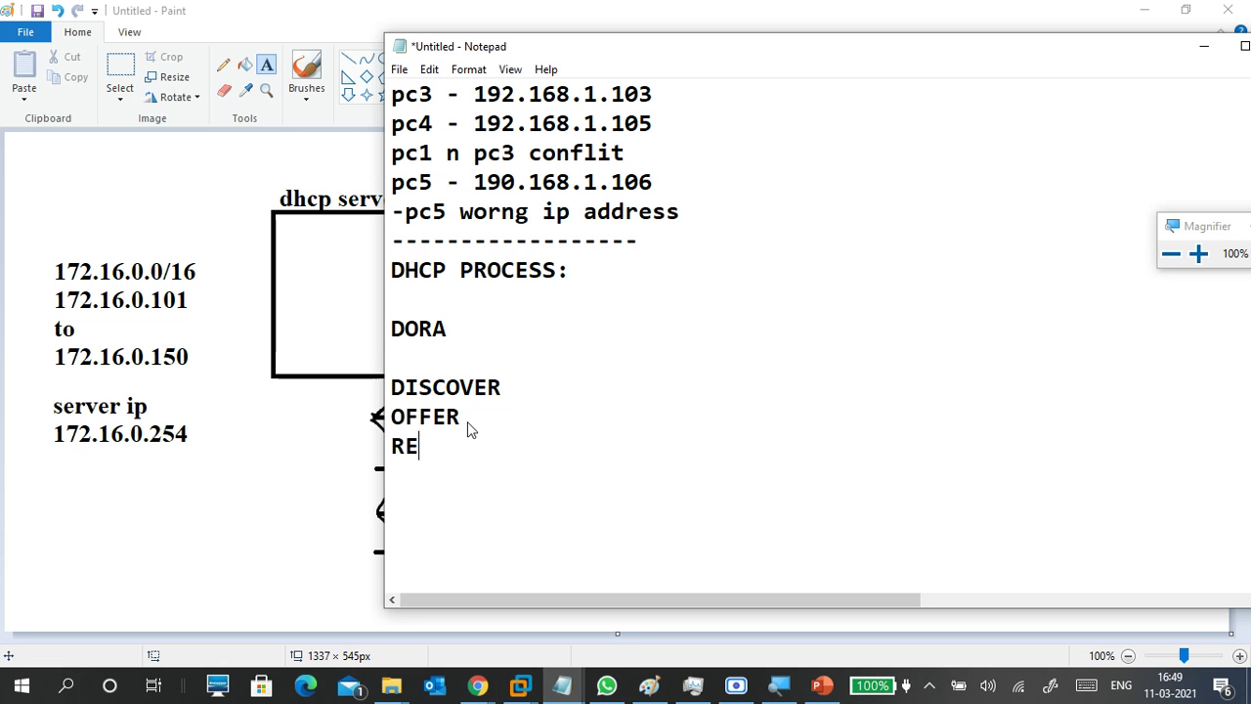
pyautogui.write('QUEST')
pyautogui.press('Return')
pyautogui.write('ACK')
pyautogui.press('Return')
pyautogui.press('Return')
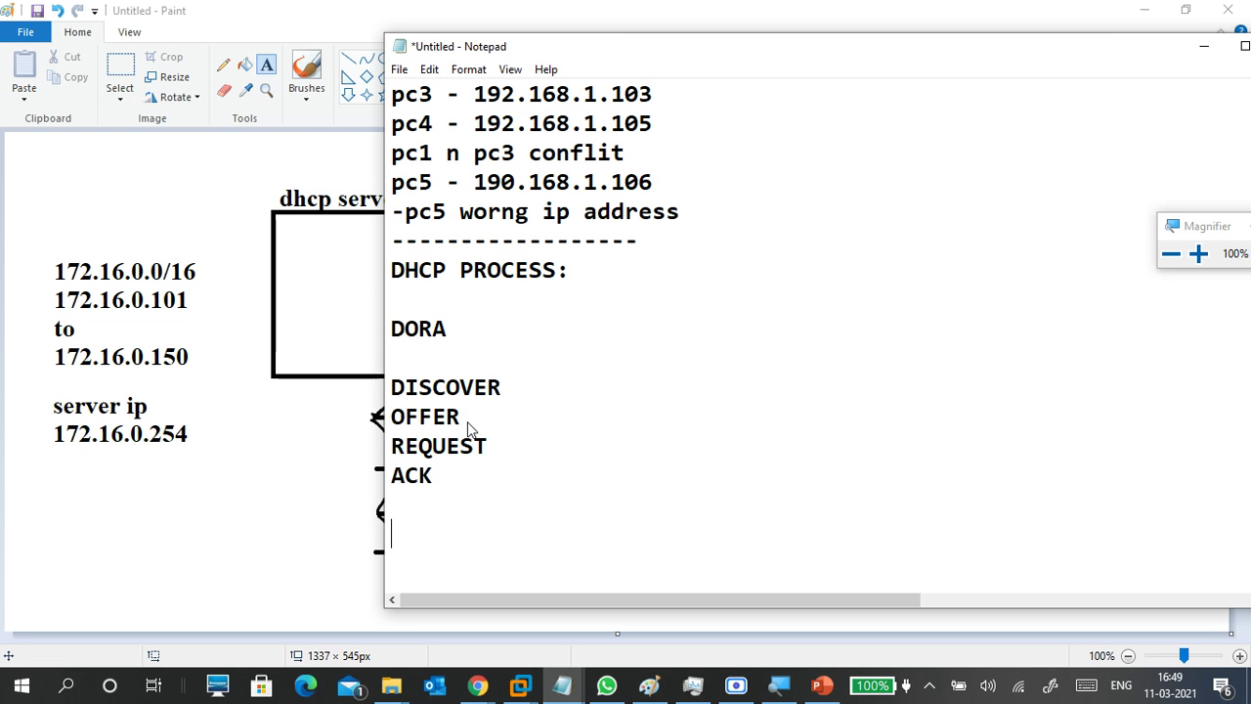
# Type a 'Client --- Server' line below the list, correcting the spelling.
pyautogui.write('clent')
pyautogui.press('BackSpace')
pyautogui.press('BackSpace')
pyautogui.press('BackSpace')
pyautogui.write('eit')
pyautogui.press('BackSpace')
pyautogui.press('BackSpace')
pyautogui.press('BackSpace')
pyautogui.press('BackSpace')
pyautogui.press('BackSpace')
pyautogui.write('CLi')
pyautogui.press('BackSpace')
pyautogui.press('BackSpace')
pyautogui.write('lient  ')
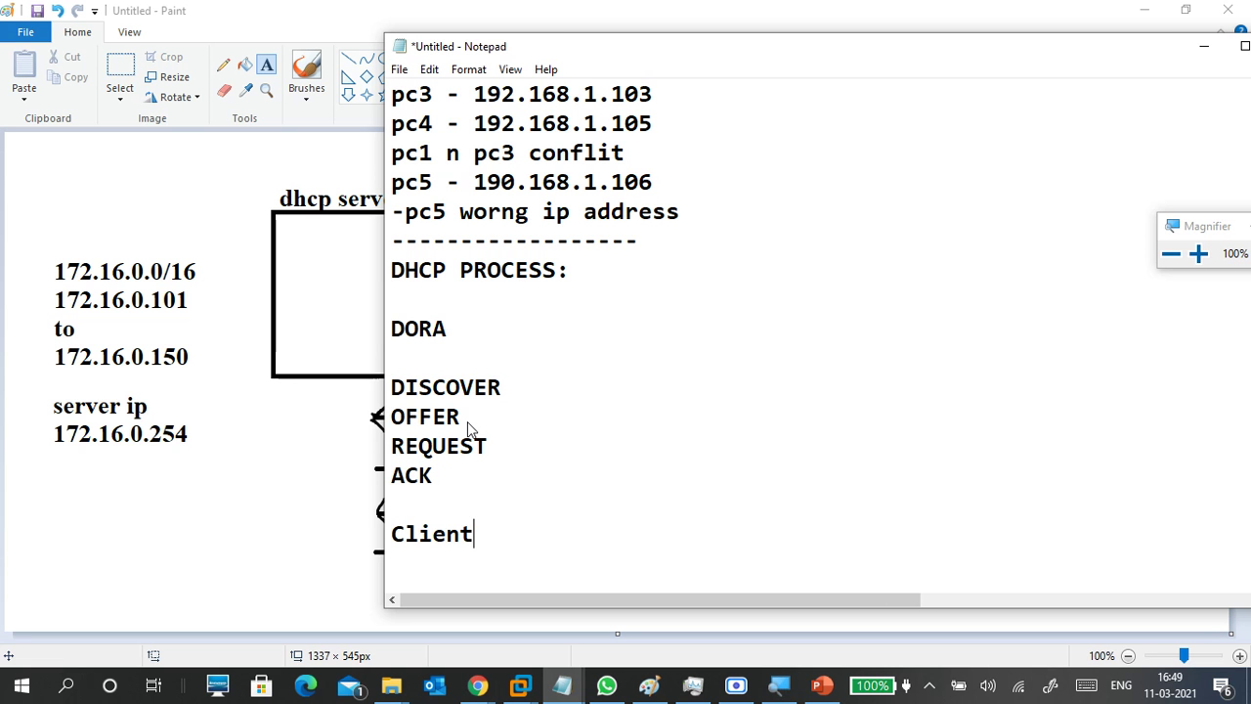
pyautogui.write('---   Server')
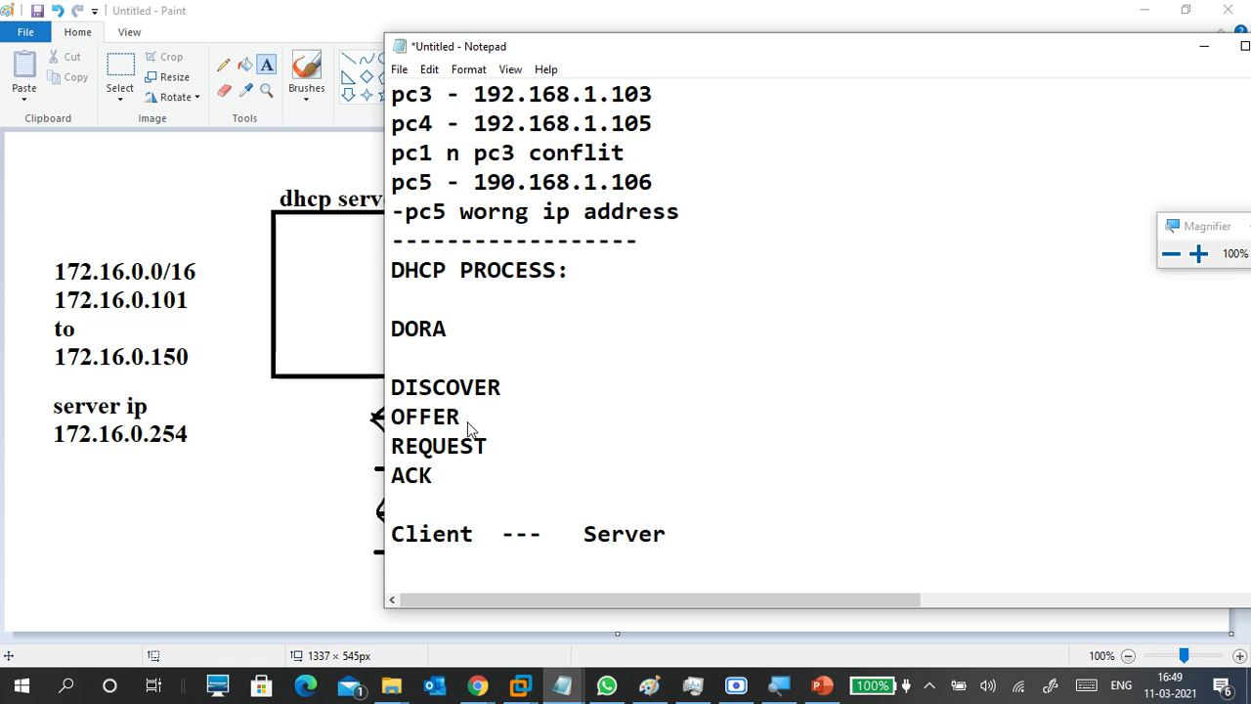
# Add the '---->Discover-->' arrow line under Client --- Server.
pyautogui.scroll(-2, 536, 438)
pyautogui.press('Return')
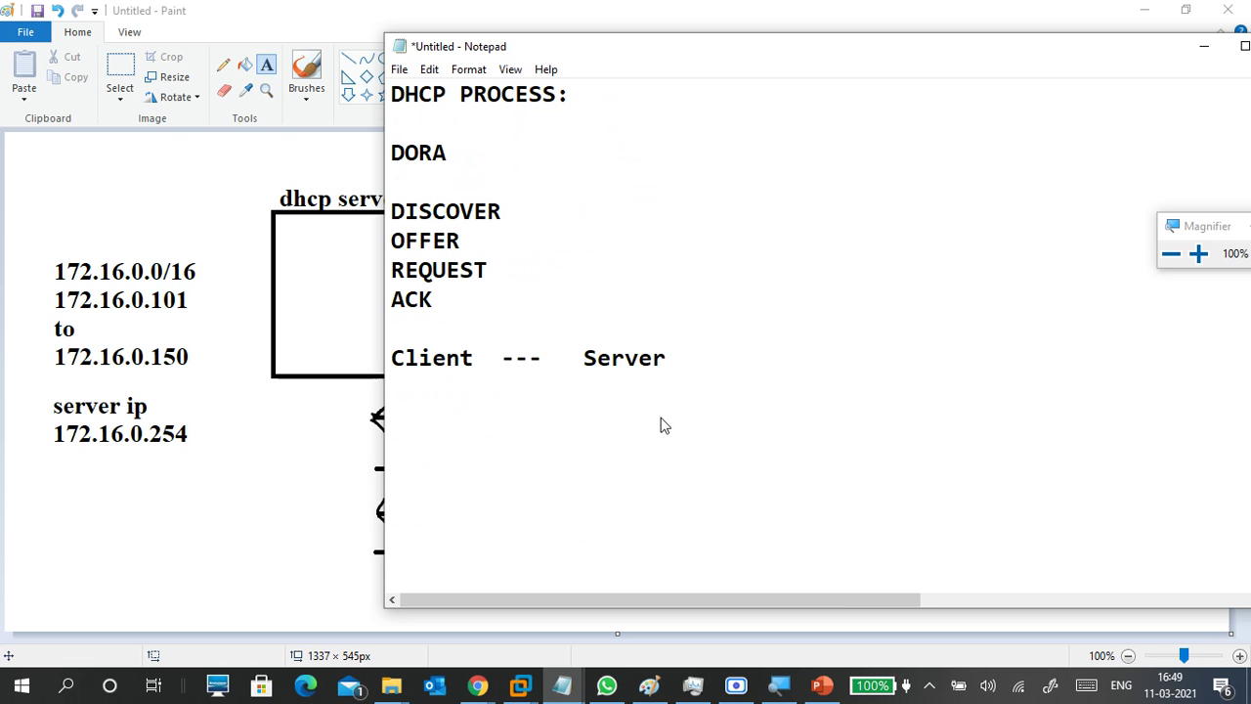
pyautogui.write('----->Dis')
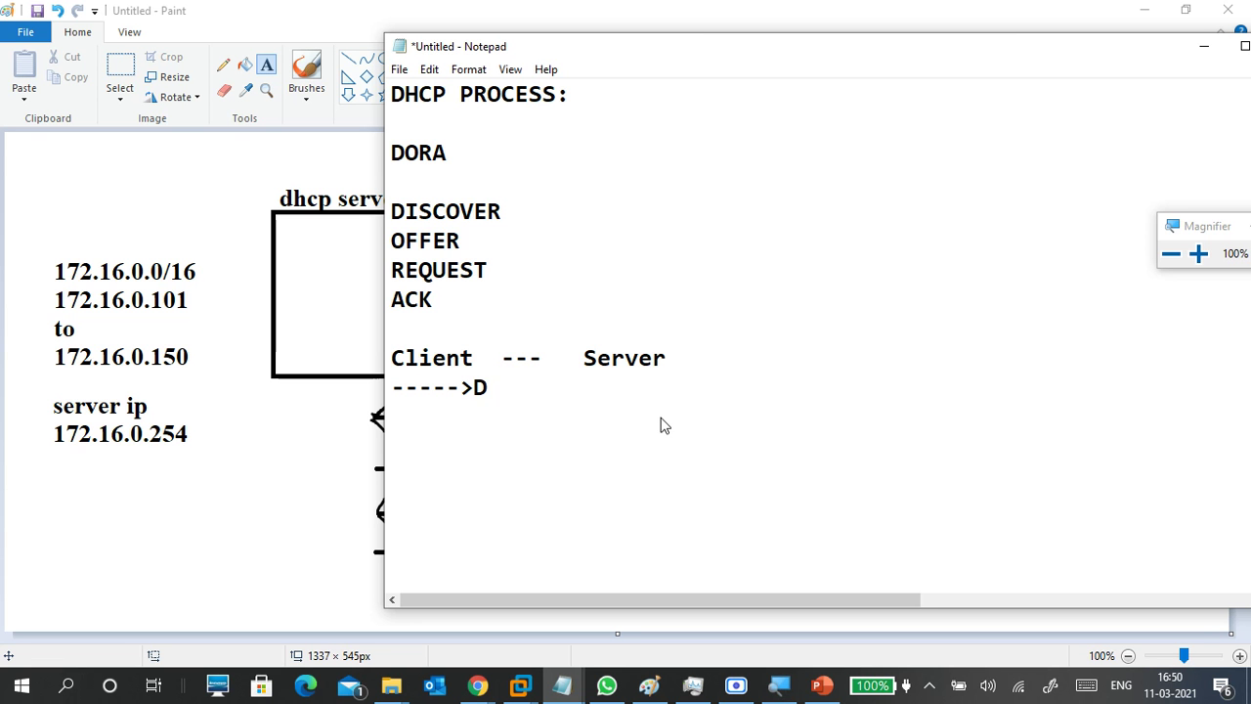
pyautogui.press('BackSpace')
pyautogui.write('scover')
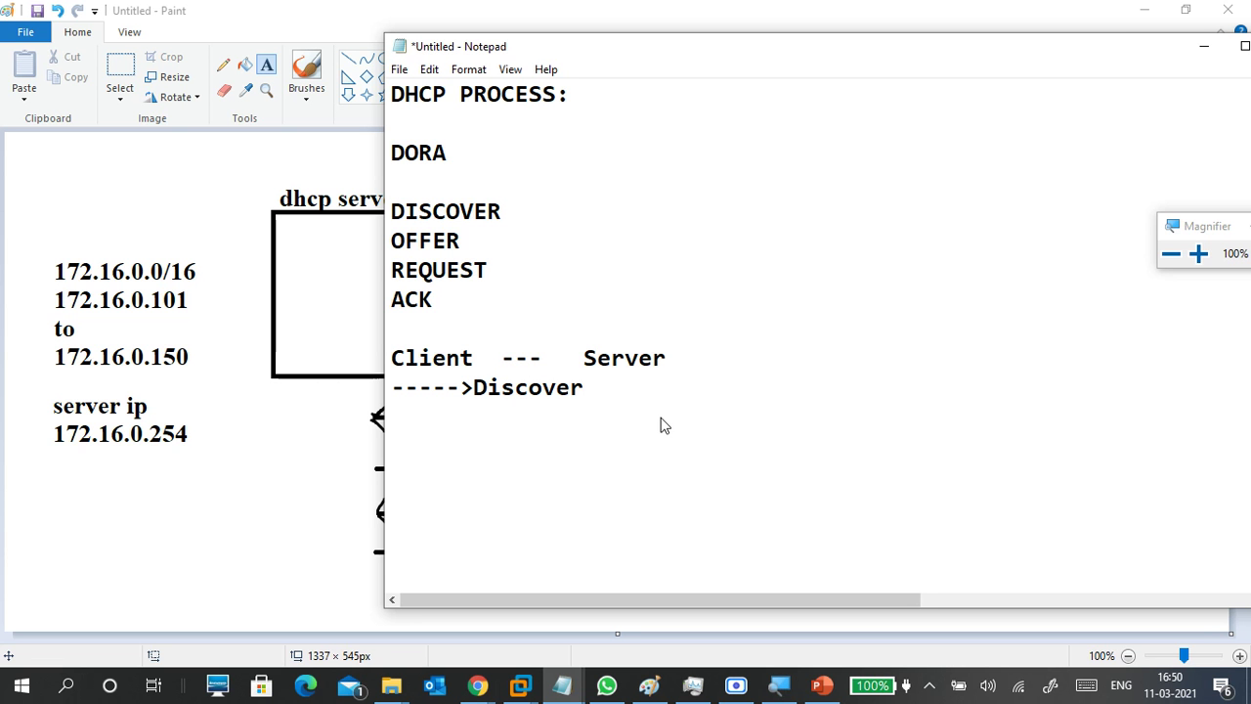
pyautogui.write('-->')
# Type the Offer arrow line '---->Offer<---' beneath the Discover line.
pyautogui.click(556, 358)
pyautogui.click(535, 435)
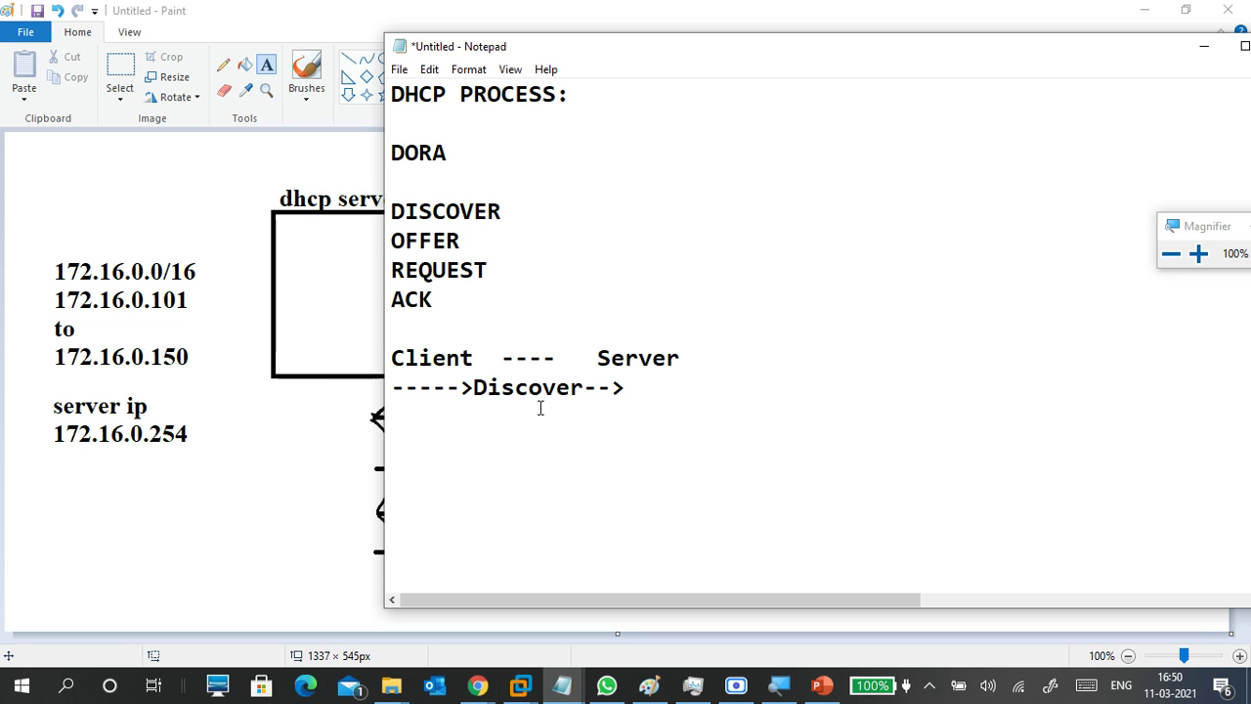
pyautogui.write('Offer')
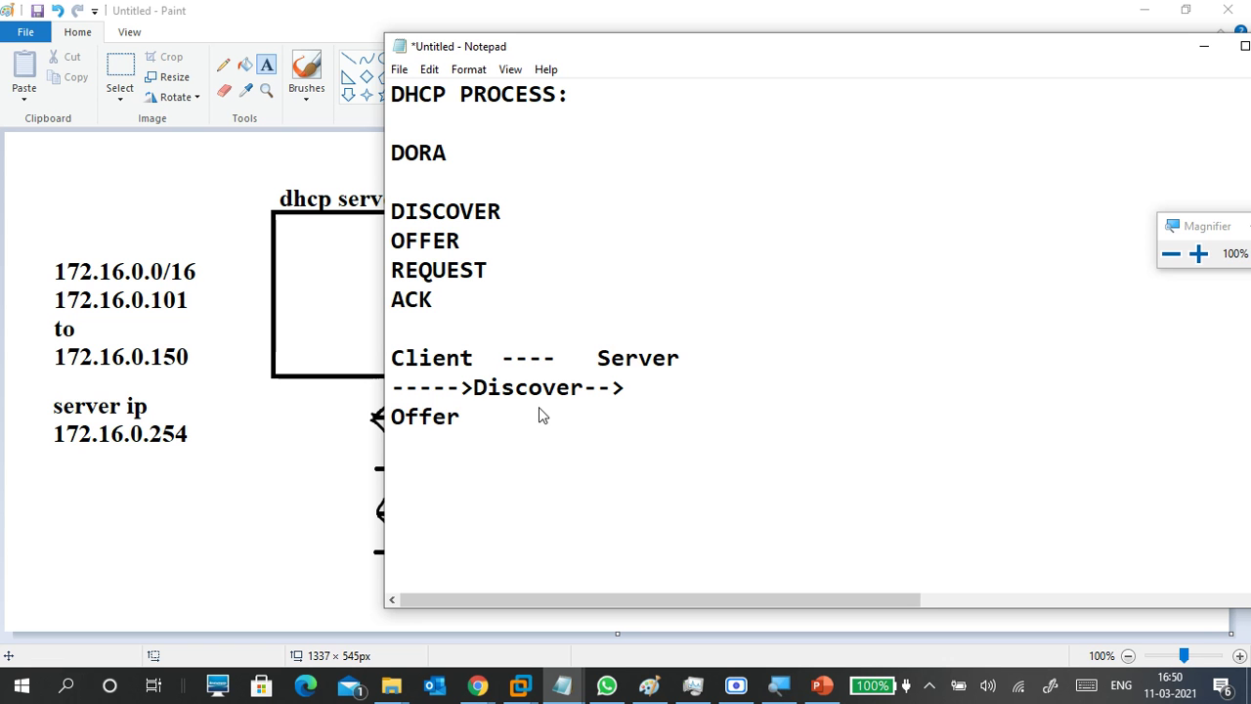
pyautogui.write('<---')
pyautogui.click(389, 422)
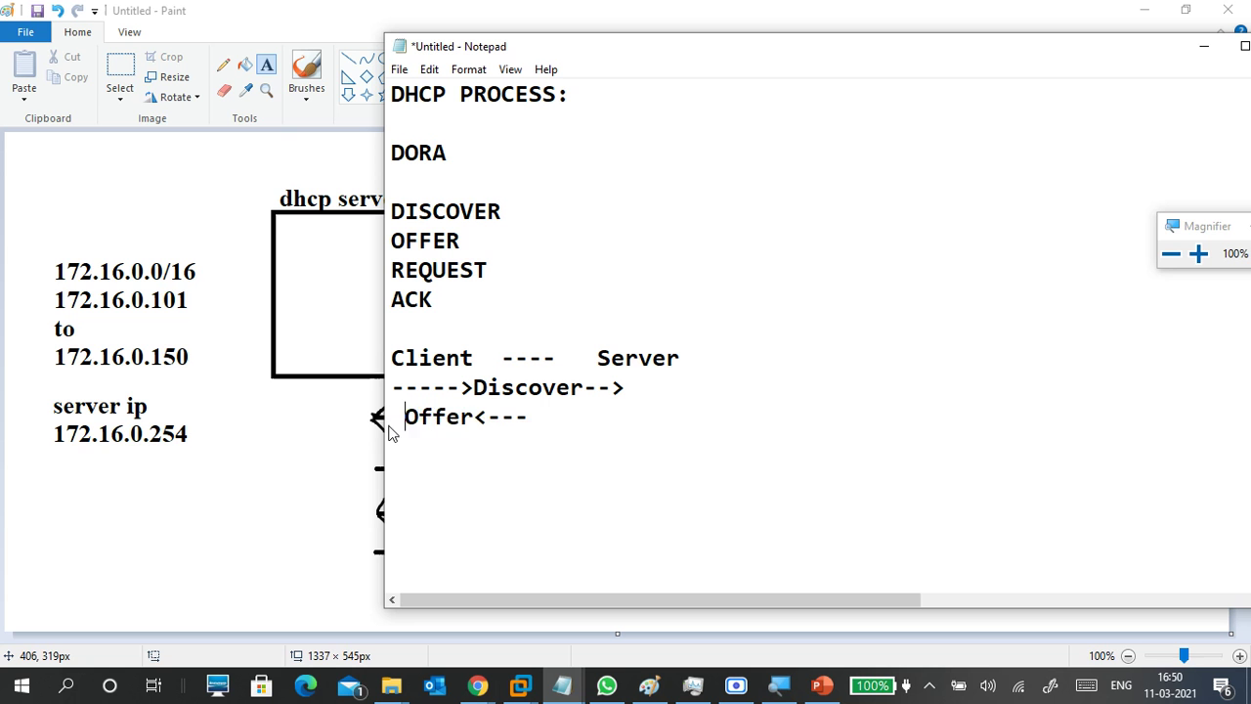
pyautogui.press('BackSpace')
pyautogui.press('BackSpace')
pyautogui.press('BackSpace')
pyautogui.press('BackSpace')
pyautogui.press('BackSpace')
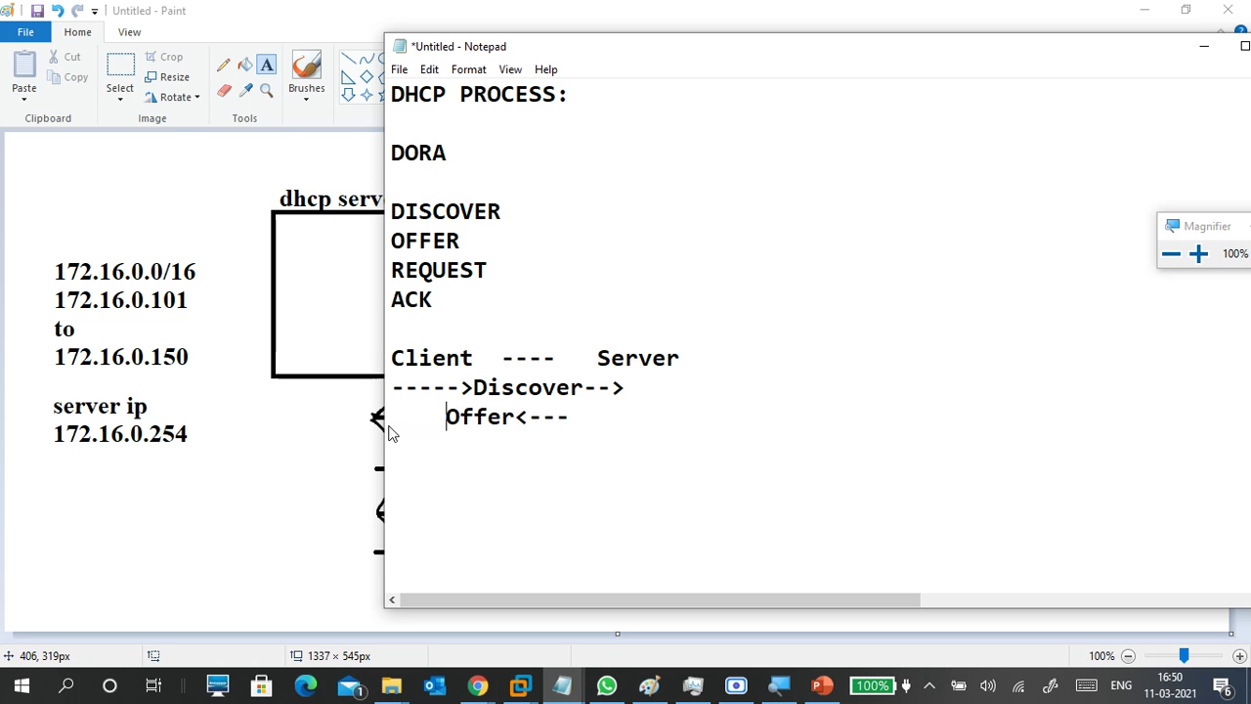
pyautogui.write('---')
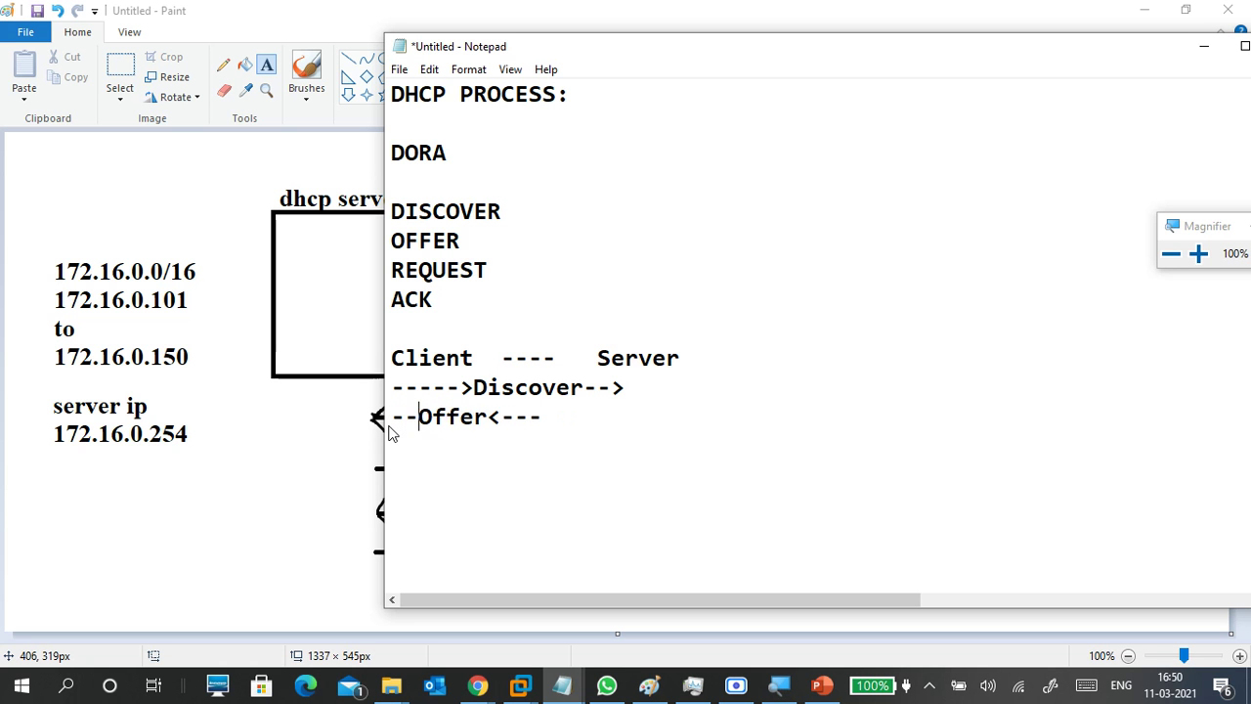
pyautogui.write('->')
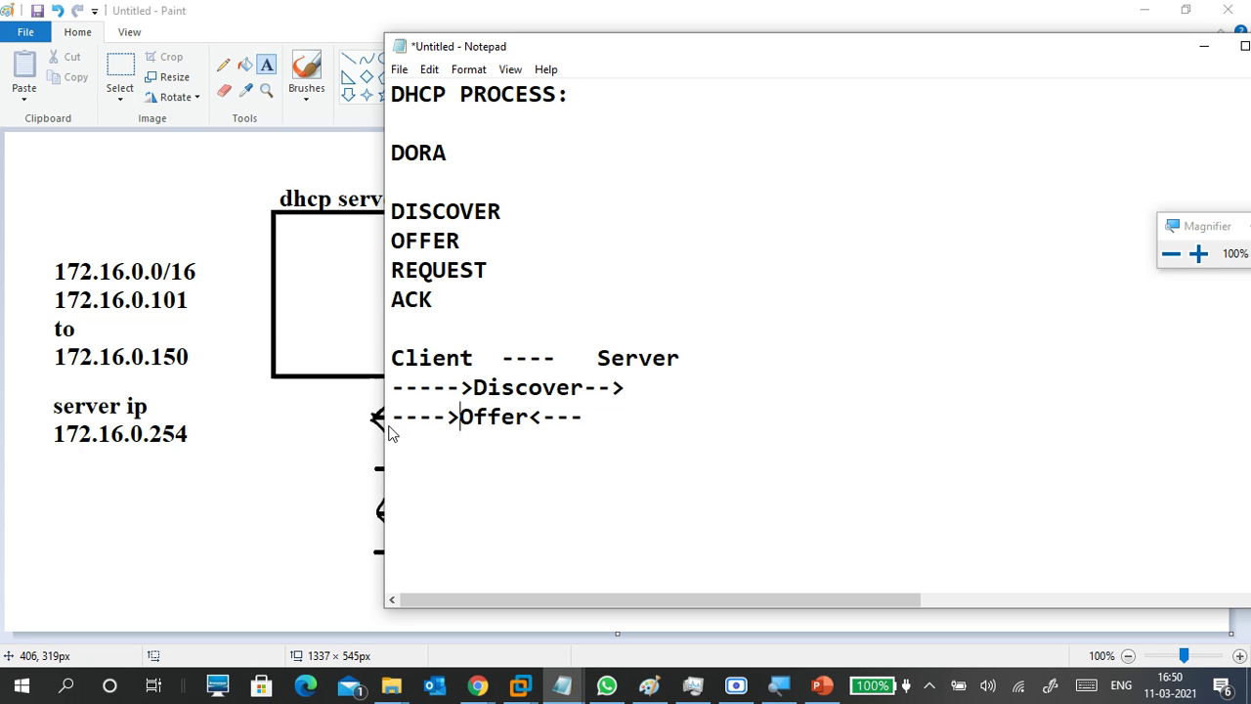
pyautogui.press('Left')
pyautogui.press('Left')
pyautogui.press('Left')
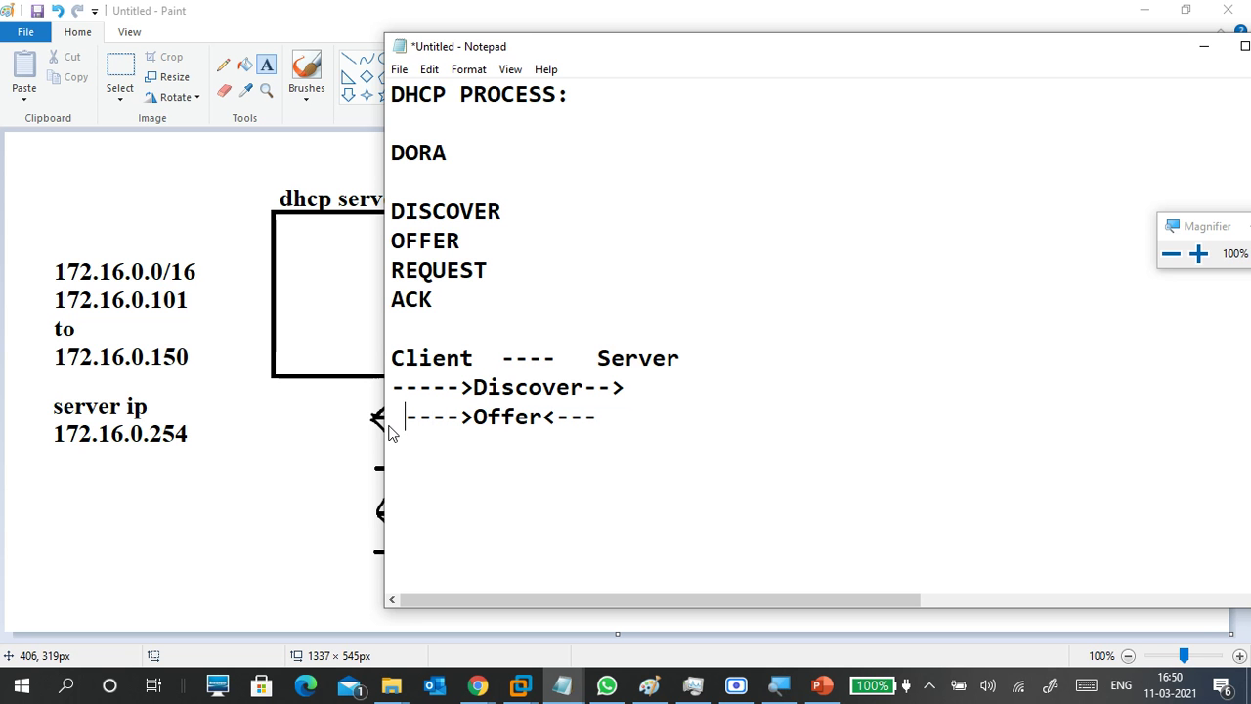
pyautogui.press('Down')
# Add the '----->Request--->' and '<-----Ack<-------' arrow lines, fixing typos.
pyautogui.write('----->Reques')
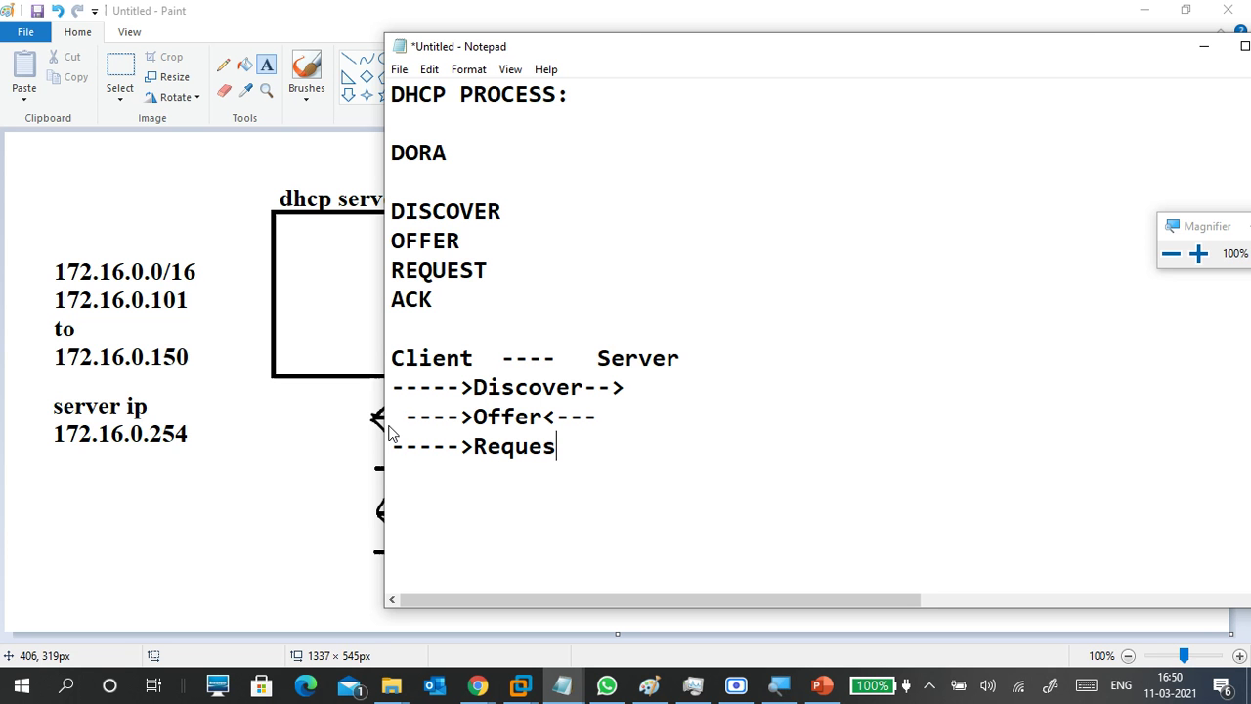
pyautogui.write('t--->')
pyautogui.press('Return')
pyautogui.write('----->Ack')
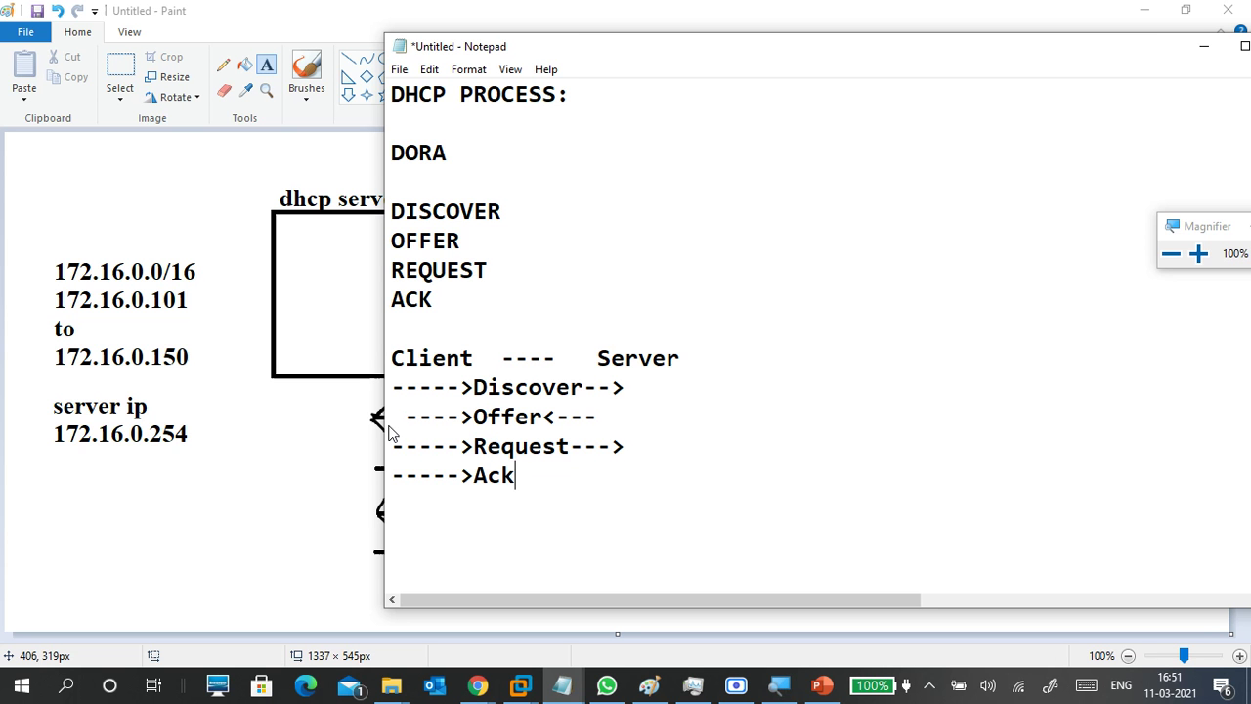
pyautogui.press('BackSpace')
pyautogui.press('BackSpace')
pyautogui.press('BackSpace')
pyautogui.press('BackSpace')
pyautogui.press('BackSpace')
pyautogui.press('BackSpace')
pyautogui.press('BackSpace')
pyautogui.press('BackSpace')
pyautogui.press('BackSpace')
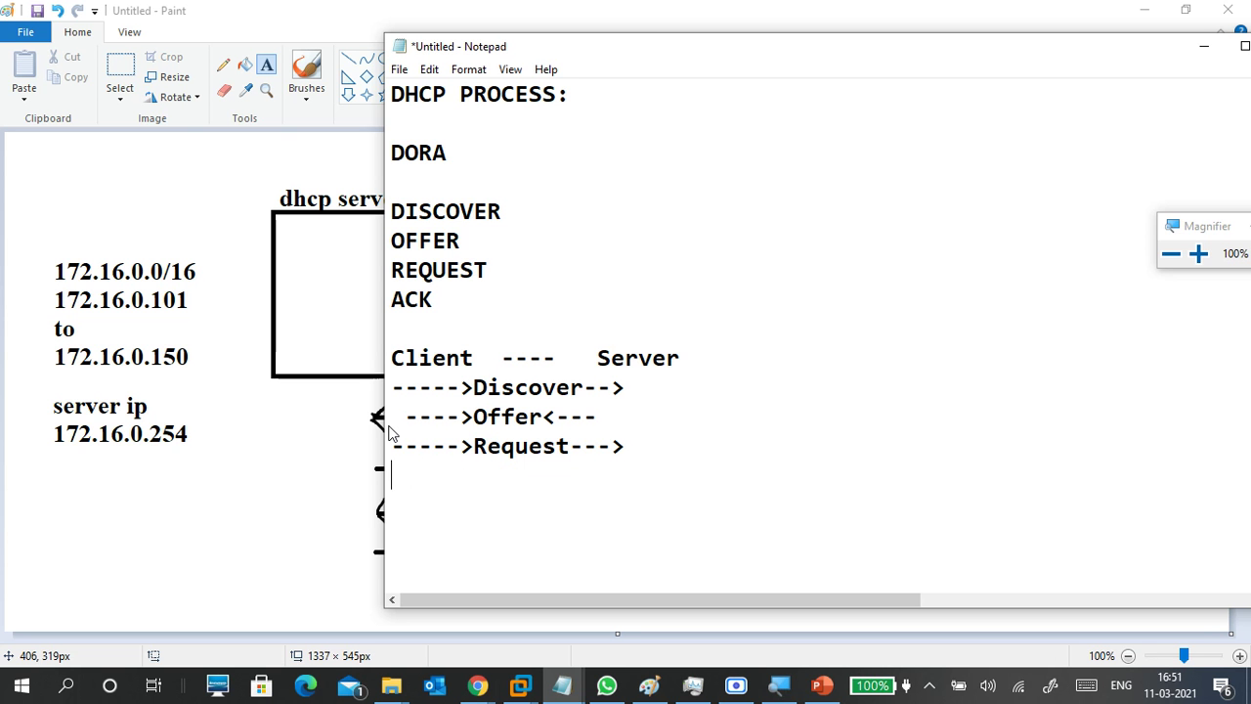
pyautogui.write('<-----Ack')
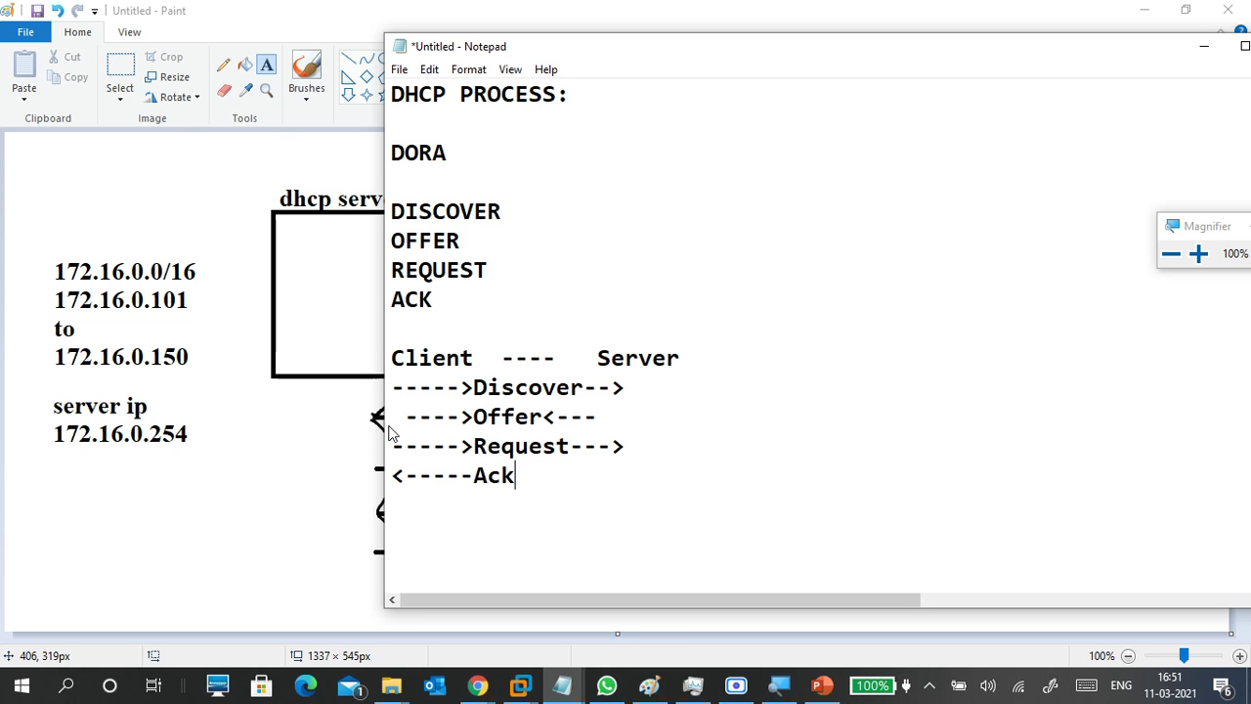
pyautogui.write('<-------')
# Rewrite the Offer line's arrows to read '<-----Offer<----'.
pyautogui.click(474, 416)
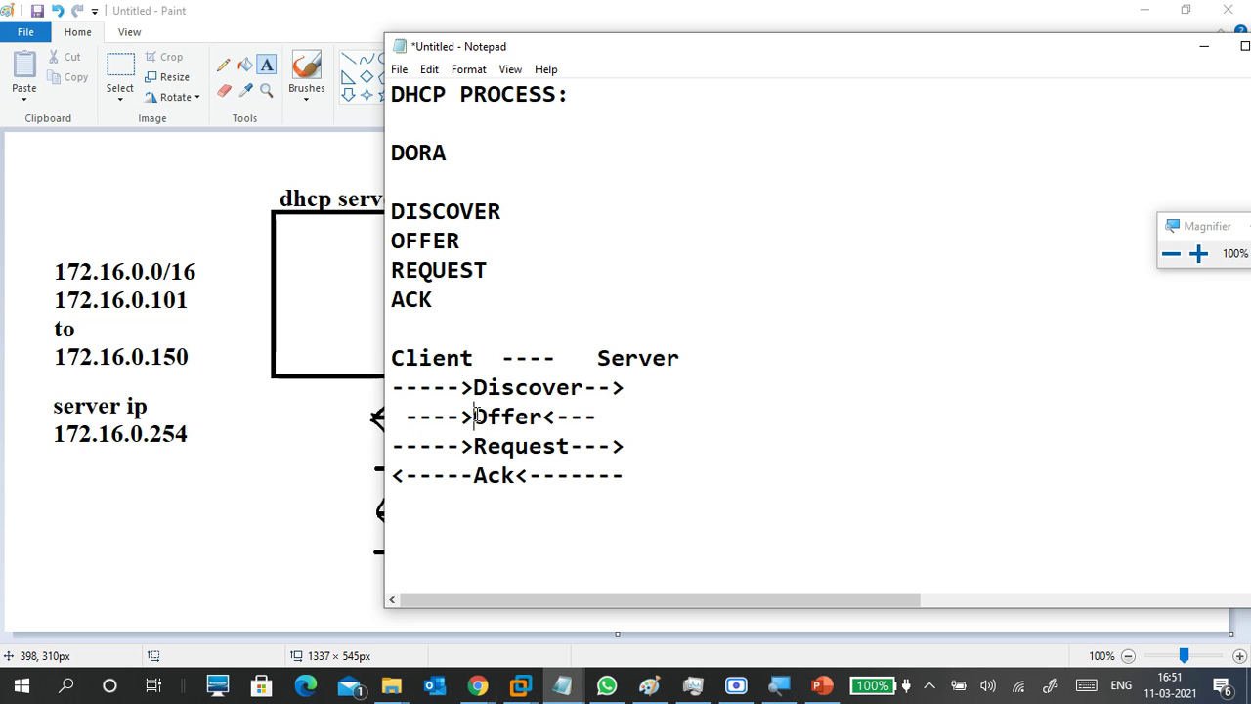
pyautogui.press('BackSpace')
pyautogui.press('Left')
pyautogui.press('Left')
pyautogui.press('Left')
pyautogui.press('Left')
pyautogui.press('Left')
pyautogui.write('<')
pyautogui.click(407, 420)
pyautogui.press('BackSpace')
pyautogui.click(473, 416)
pyautogui.press('BackSpace')
pyautogui.write('-')
pyautogui.click(596, 416)
pyautogui.write('-')
# Highlight the Discover and Offer lines while explaining, then move below the Ack line.
pyautogui.moveTo(393, 387); pyautogui.dragTo(575, 387)
pyautogui.moveTo(636, 418); pyautogui.dragTo(391, 479)
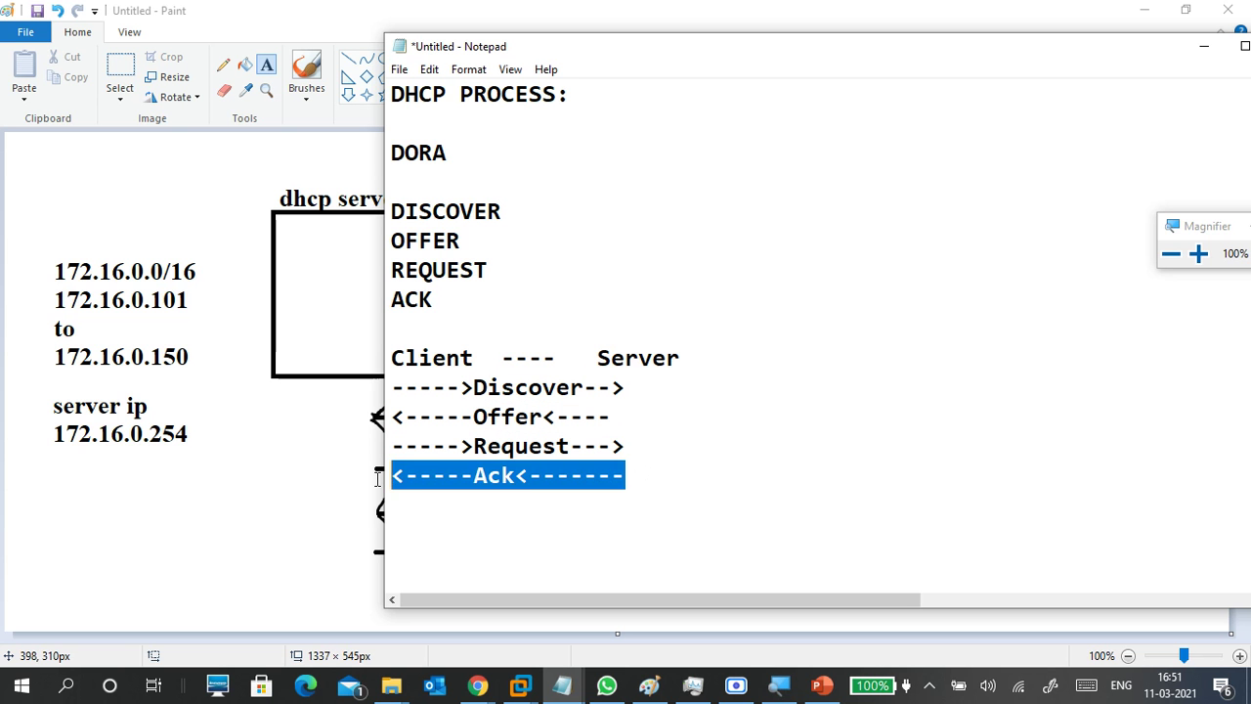
pyautogui.click(448, 475)
pyautogui.moveTo(394, 388); pyautogui.dragTo(387, 465)
pyautogui.click(449, 514)
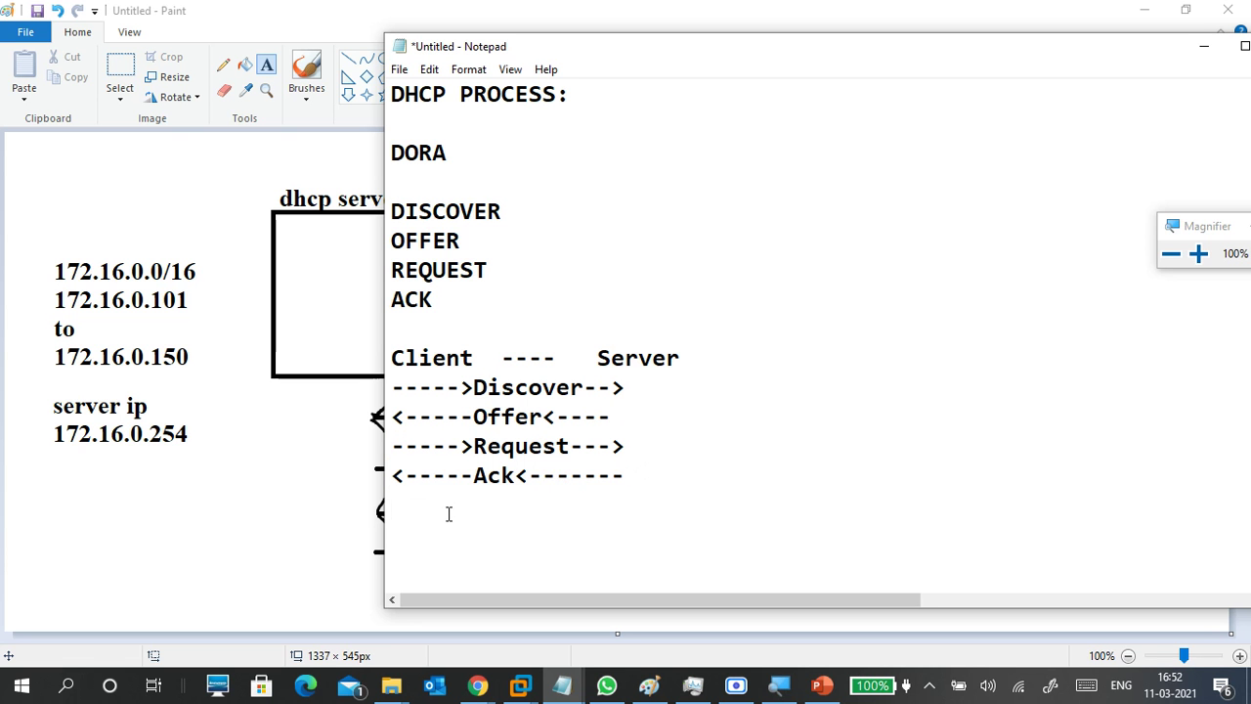
# Extend the dashed separator line under the Ack line of the DORA diagram.
pyautogui.write('-------------')
pyautogui.scroll(1, 498, 413)
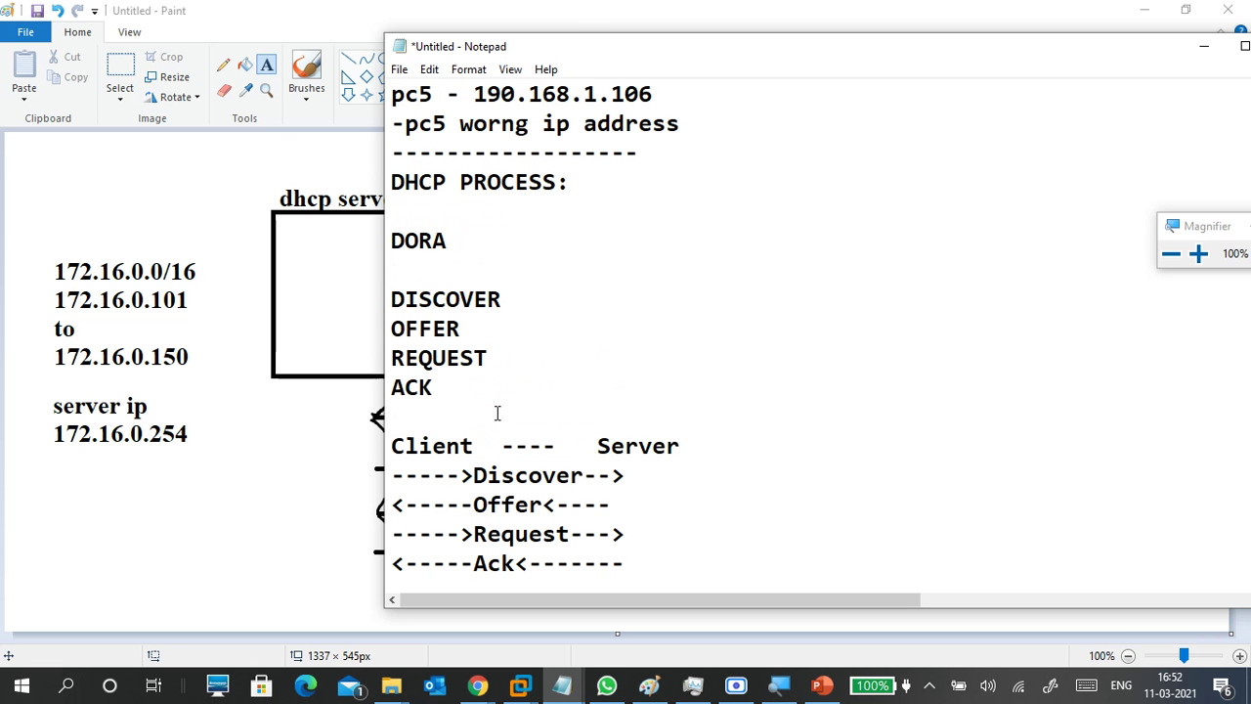
pyautogui.click(406, 182)
pyautogui.scroll(-3, 553, 360)
pyautogui.click(570, 332)
pyautogui.write('----------------------------------')
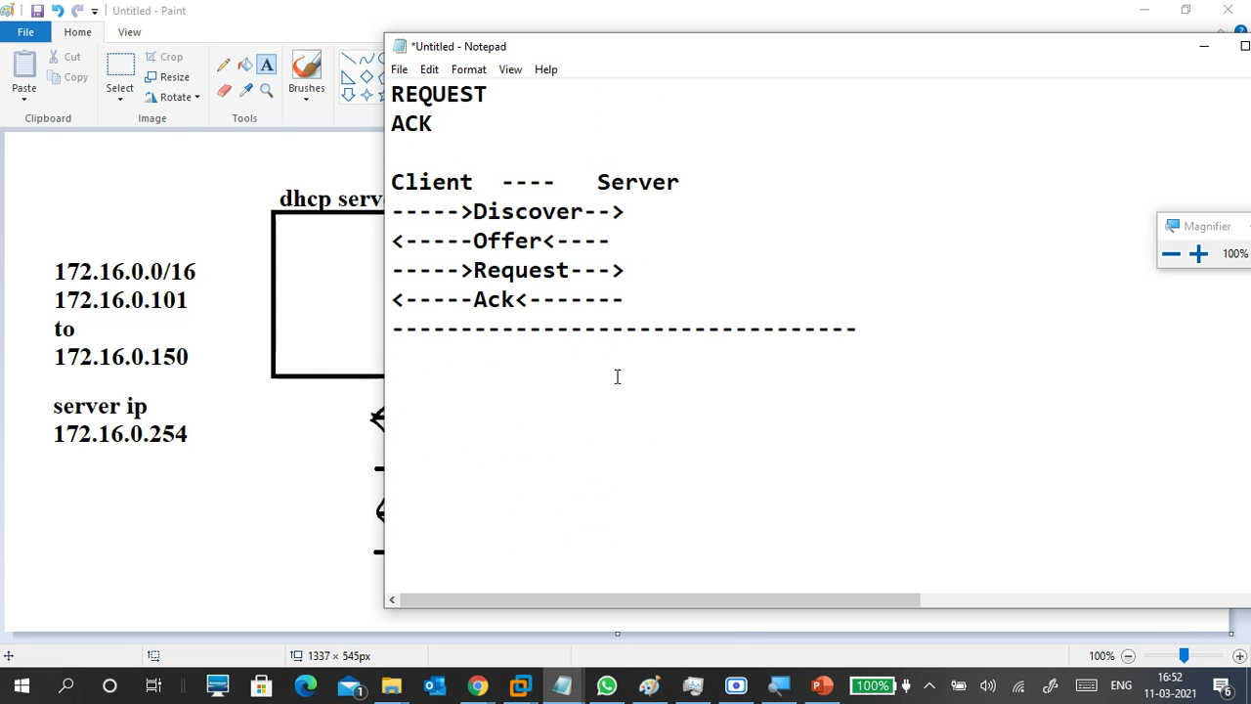
# Highlight the 'dynamic host configuration protocol' expansion in the earlier DHCP definition.
pyautogui.scroll(3, 628, 413)
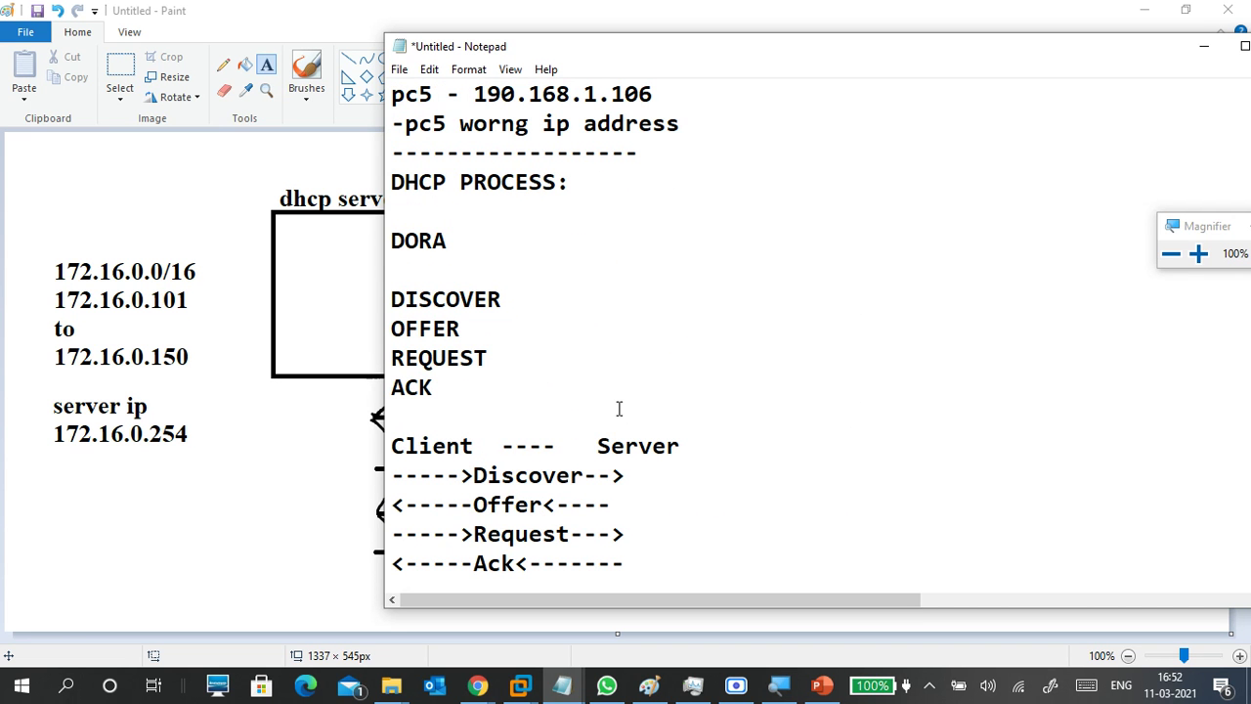
pyautogui.scroll(11, 619, 409)
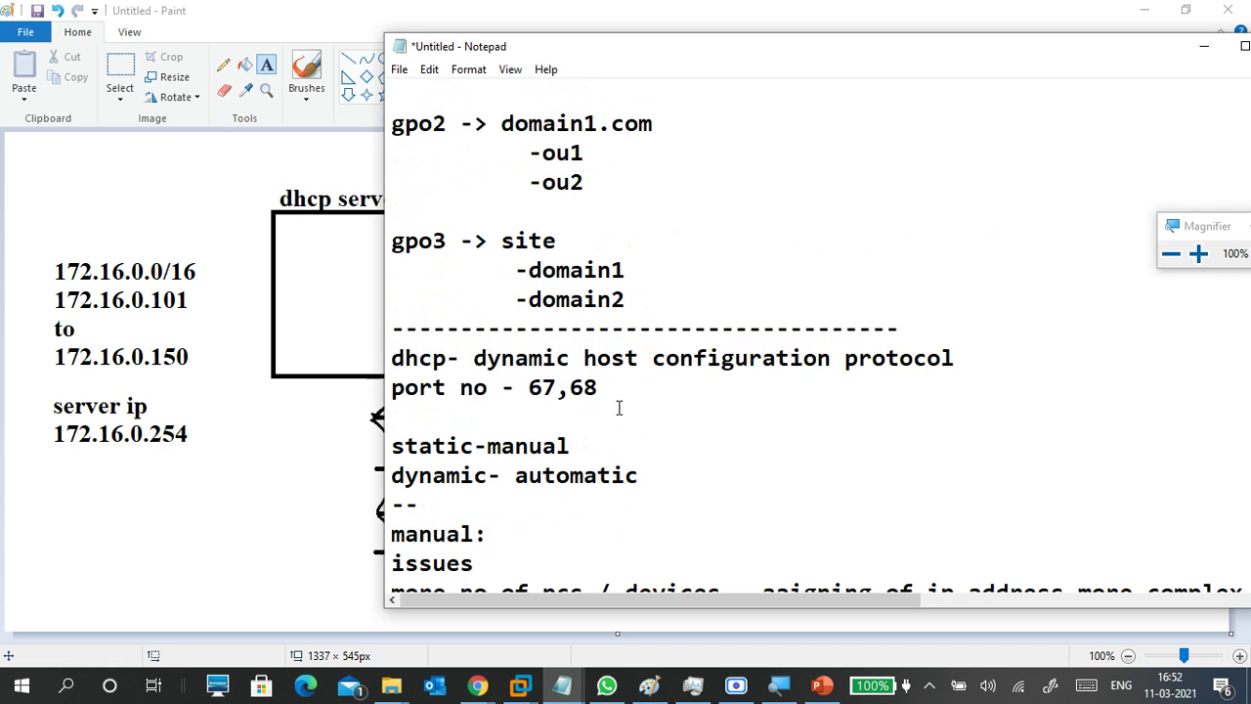
pyautogui.scroll(-2, 508, 353)
pyautogui.moveTo(473, 358); pyautogui.dragTo(953, 344)
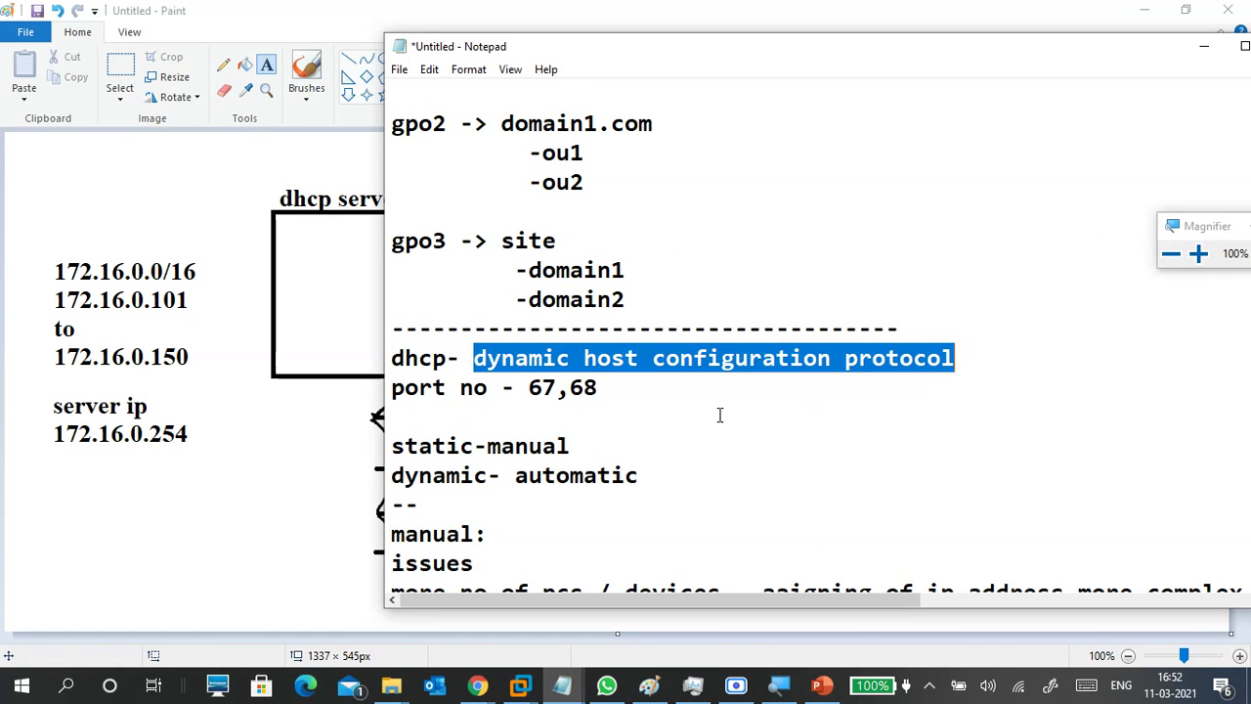
pyautogui.scroll(-2, 719, 414)
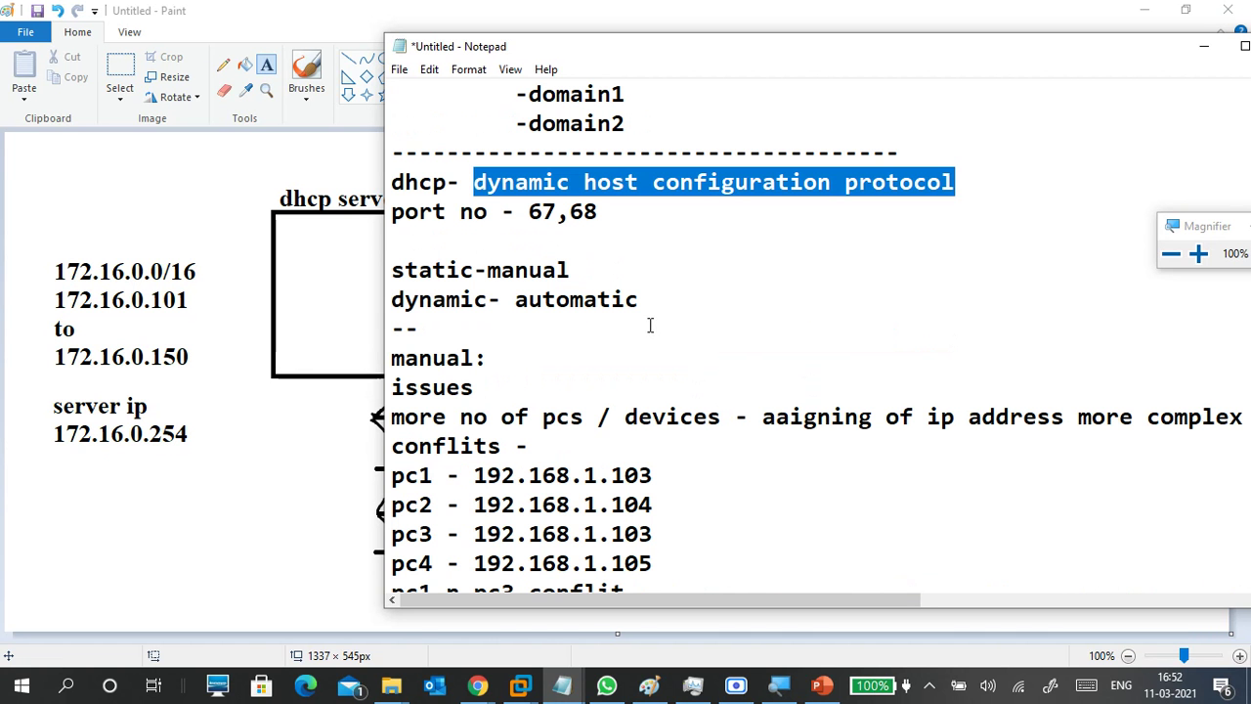
# Add the note '--it provide ip address to clients' below the port numbers line.
pyautogui.click(493, 245)
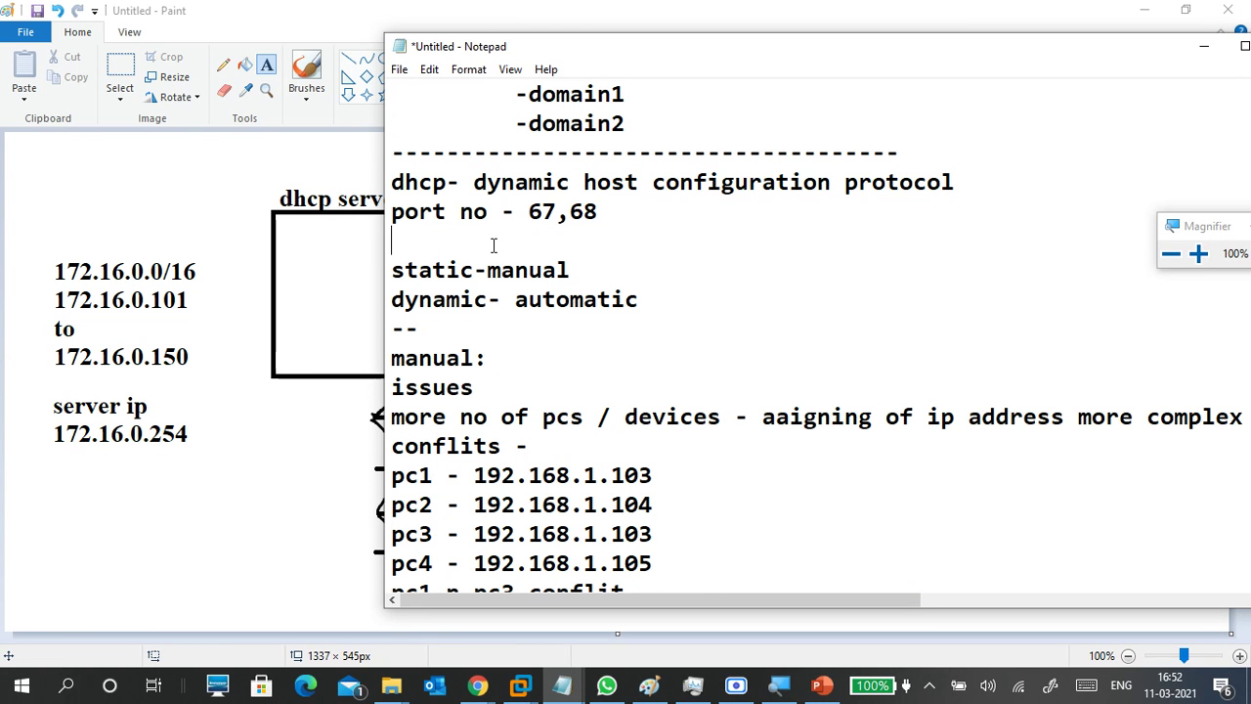
pyautogui.write('--')
pyautogui.write('it pr')
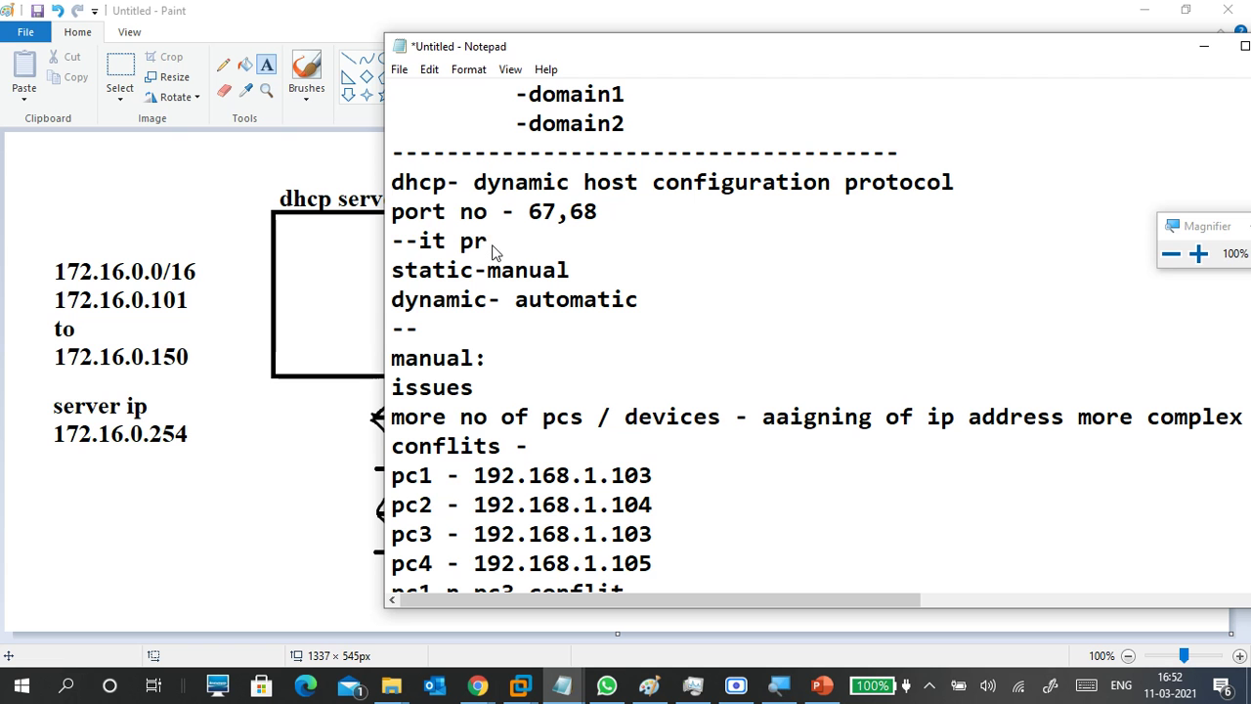
pyautogui.write('ovide ip add')
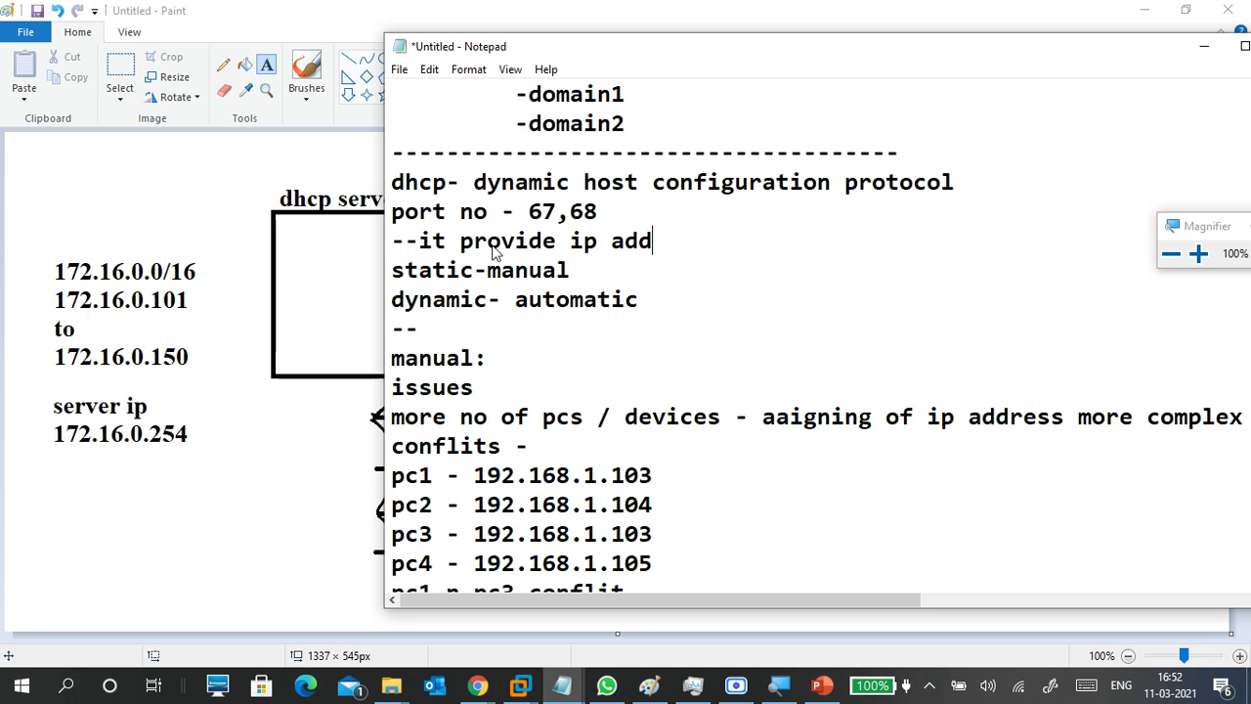
pyautogui.write('ress to c')
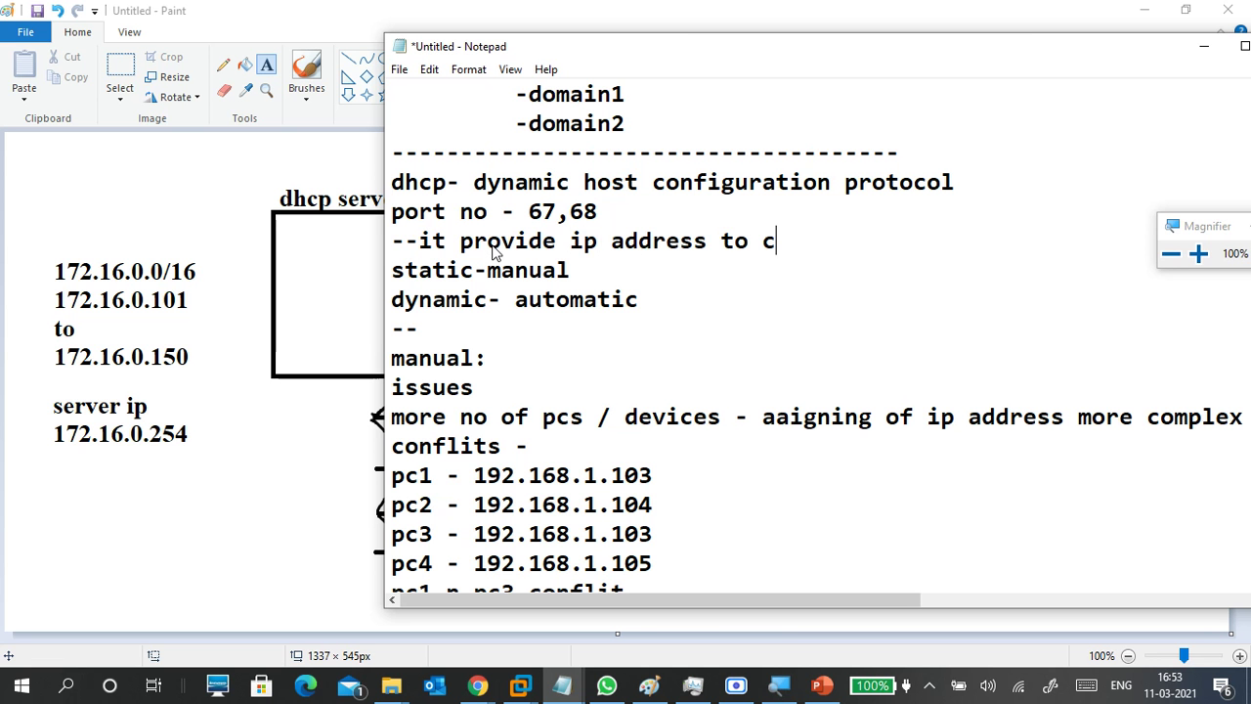
pyautogui.write('lients')
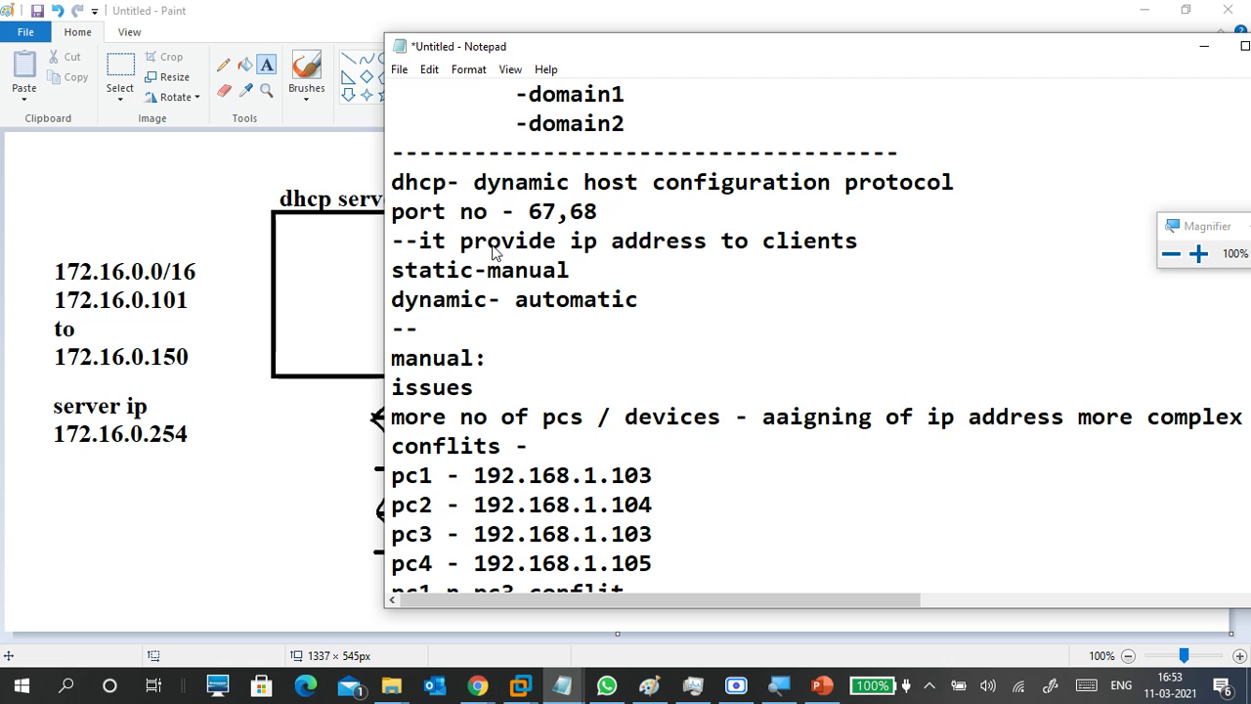
# Add the line '--client get ip address automatically' beneath it.
pyautogui.press('Return')
pyautogui.write('--clent')
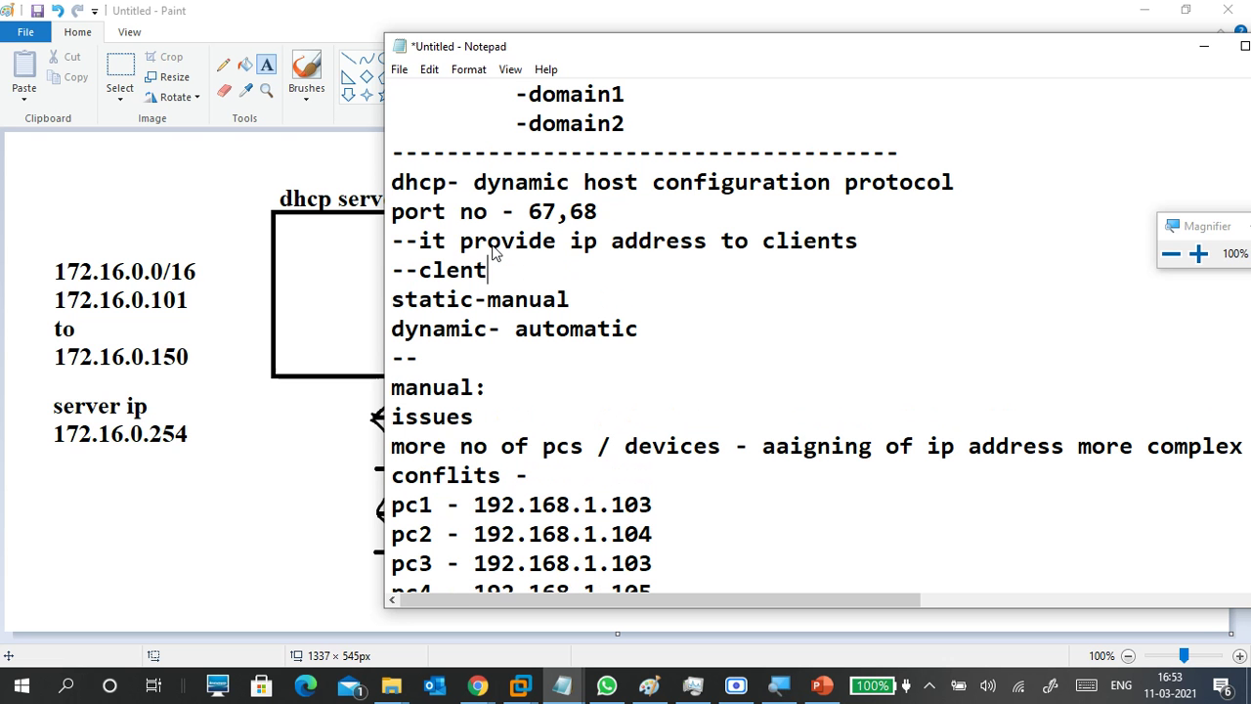
pyautogui.press('BackSpace')
pyautogui.press('BackSpace')
pyautogui.press('BackSpace')
pyautogui.write('ient ')
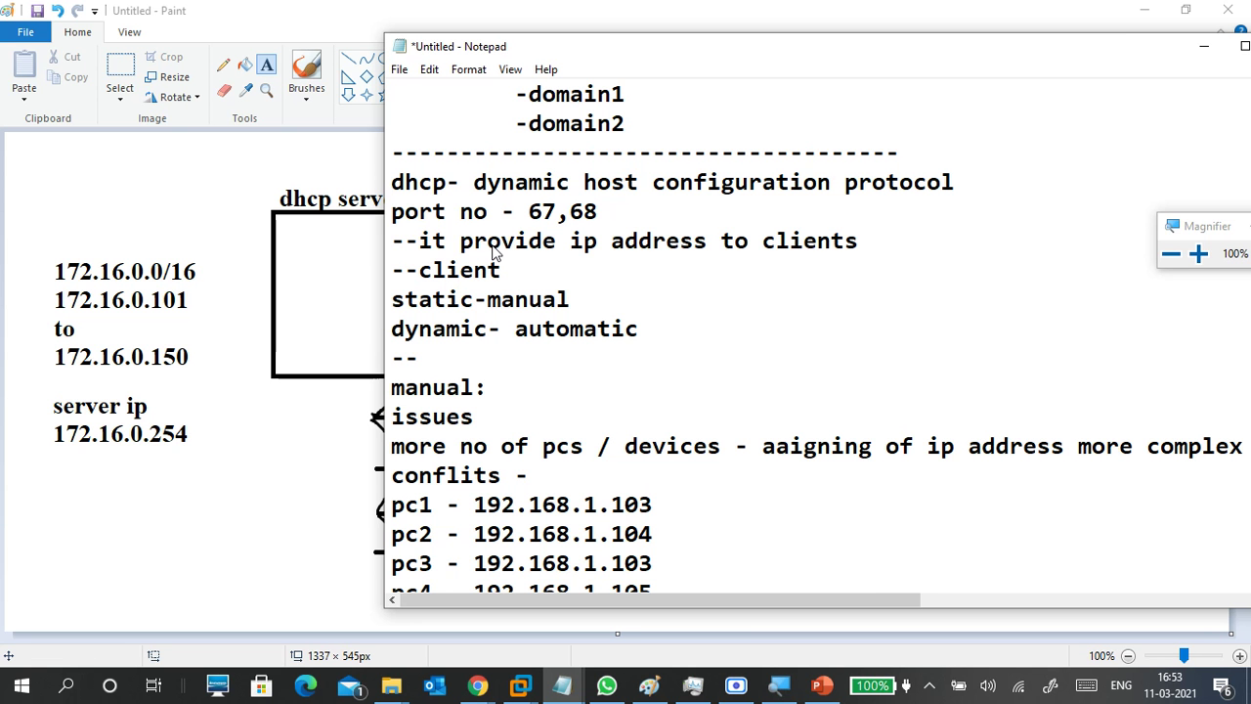
pyautogui.write('get ip')
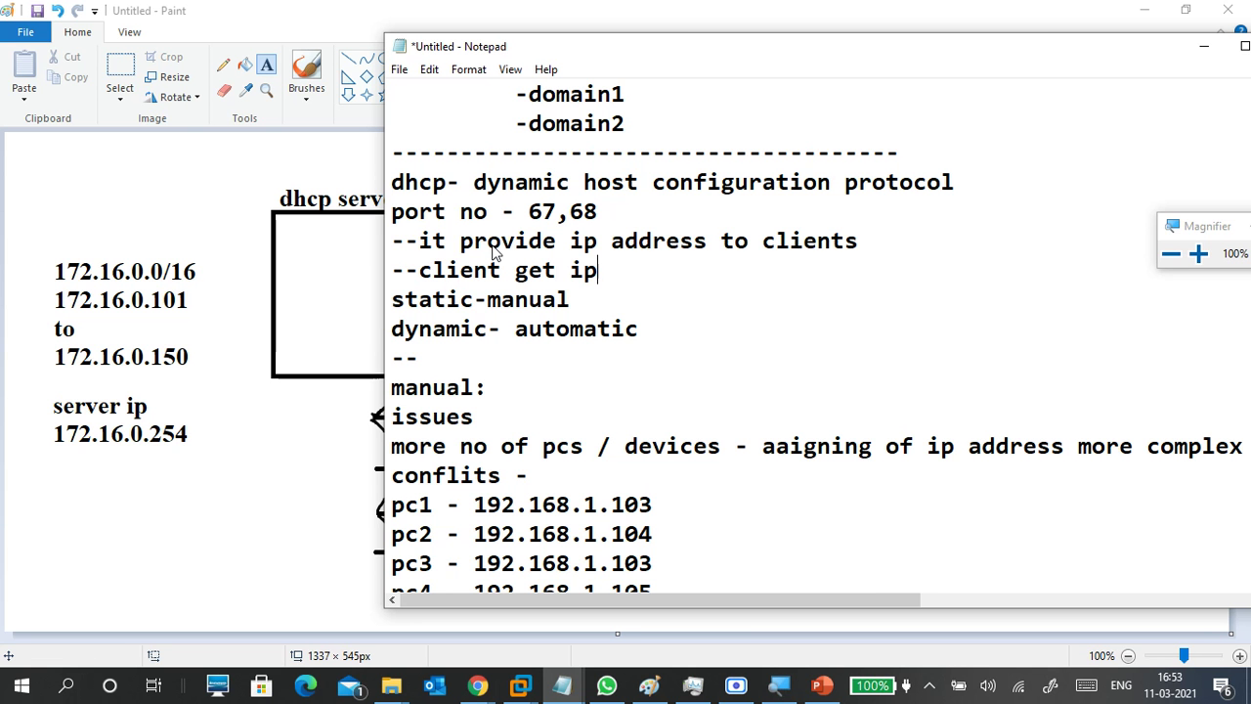
pyautogui.write(' address ')
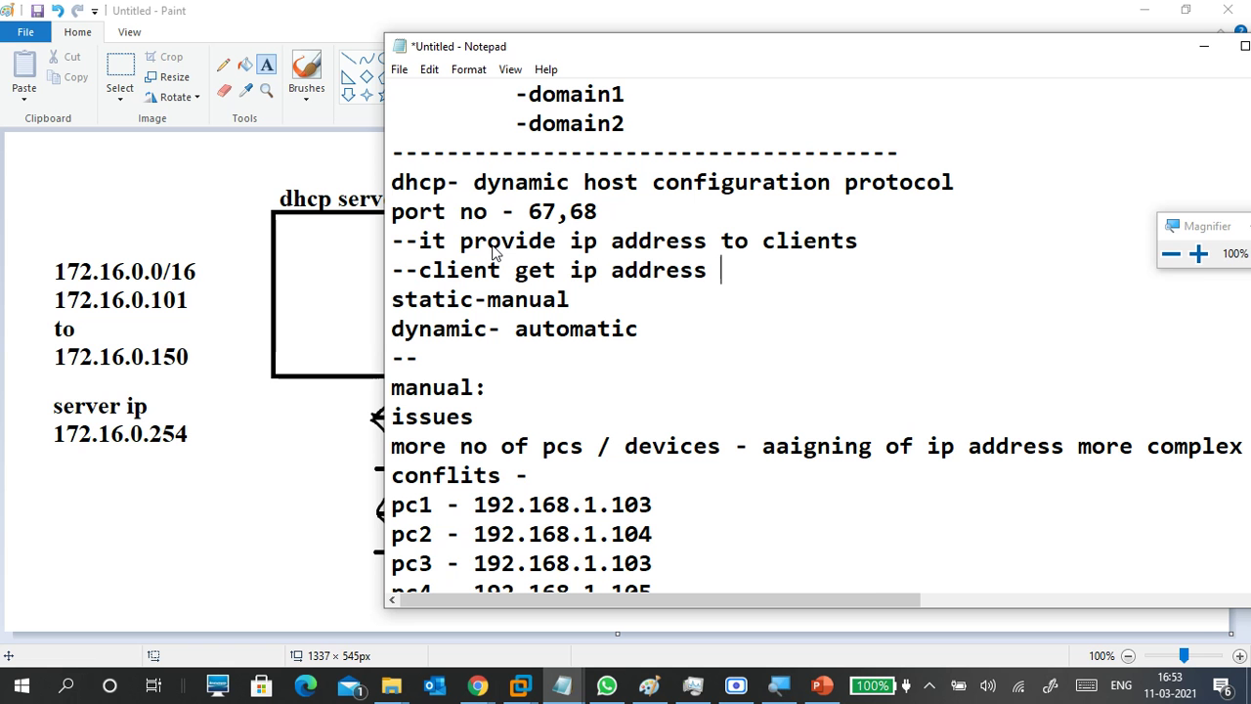
pyautogui.write('automatically')
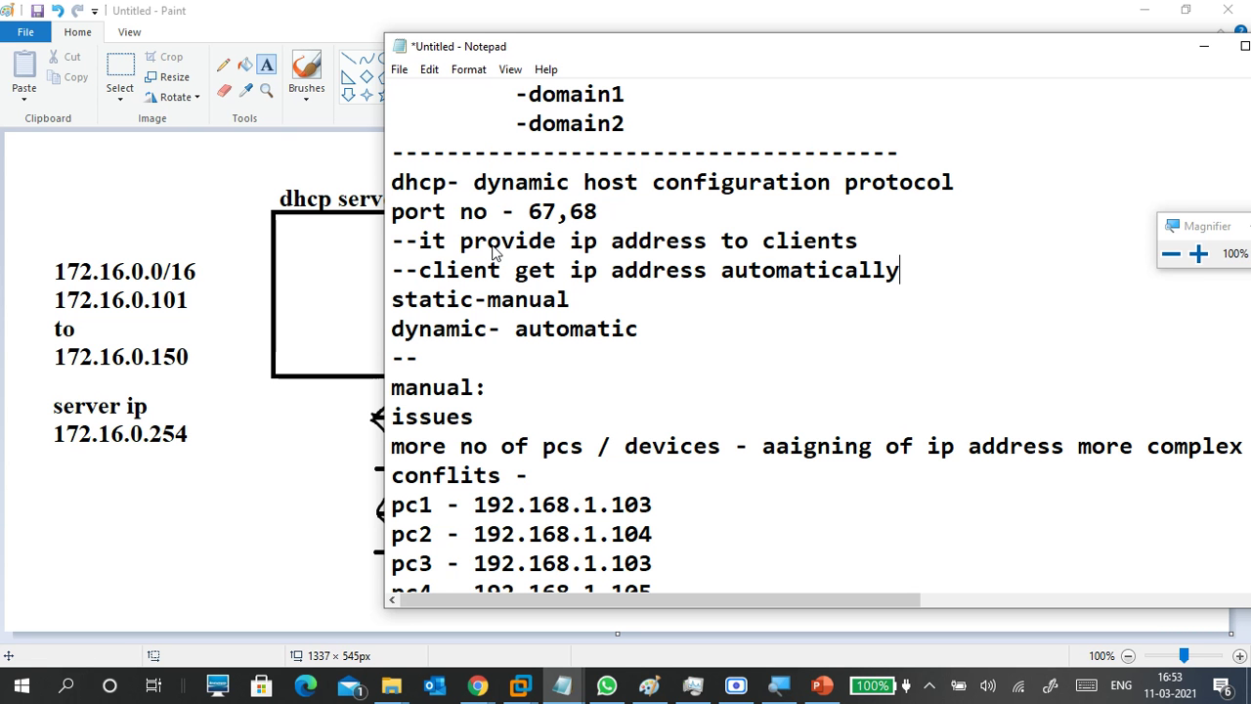
# Insert a '----------' separator line above static-manual.
pyautogui.press('Down')
pyautogui.press('Left')
pyautogui.press('Left')
pyautogui.press('Left')
pyautogui.press('Left')
pyautogui.press('Left')
pyautogui.press('Left')
pyautogui.press('Left')
pyautogui.press('Left')
pyautogui.press('Left')
pyautogui.press('Left')
pyautogui.press('Left')
pyautogui.press('Left')
pyautogui.press('Left')
pyautogui.press('Return')
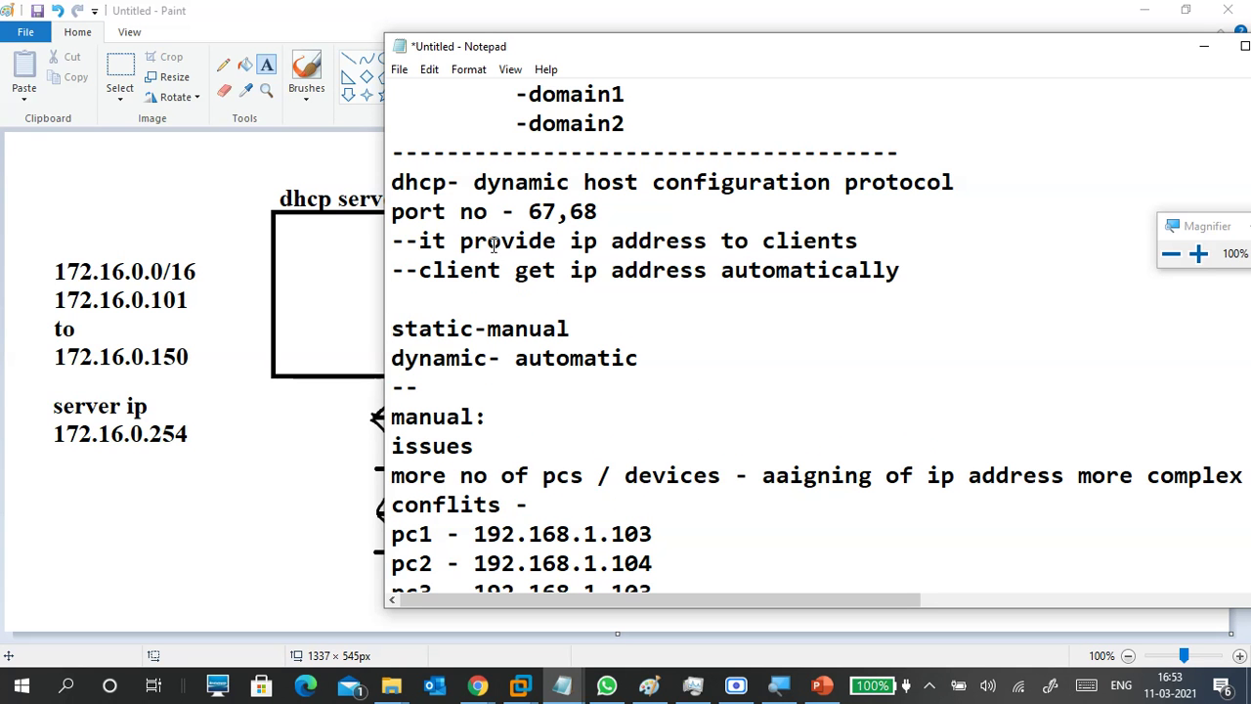
pyautogui.write('----------')
pyautogui.press('Down')
pyautogui.press('Down')
pyautogui.press('Down')
pyautogui.press('Down')
pyautogui.press('Down')
pyautogui.press('Down')
pyautogui.press('Down')
pyautogui.press('Down')
pyautogui.press('Down')
pyautogui.press('Down')
pyautogui.press('Down')
pyautogui.press('Down')
pyautogui.press('Down')
pyautogui.press('Down')
pyautogui.press('Down')
pyautogui.press('Down')
pyautogui.press('Down')
pyautogui.press('Down')
pyautogui.press('Down')
pyautogui.press('Down')
pyautogui.press('Down')
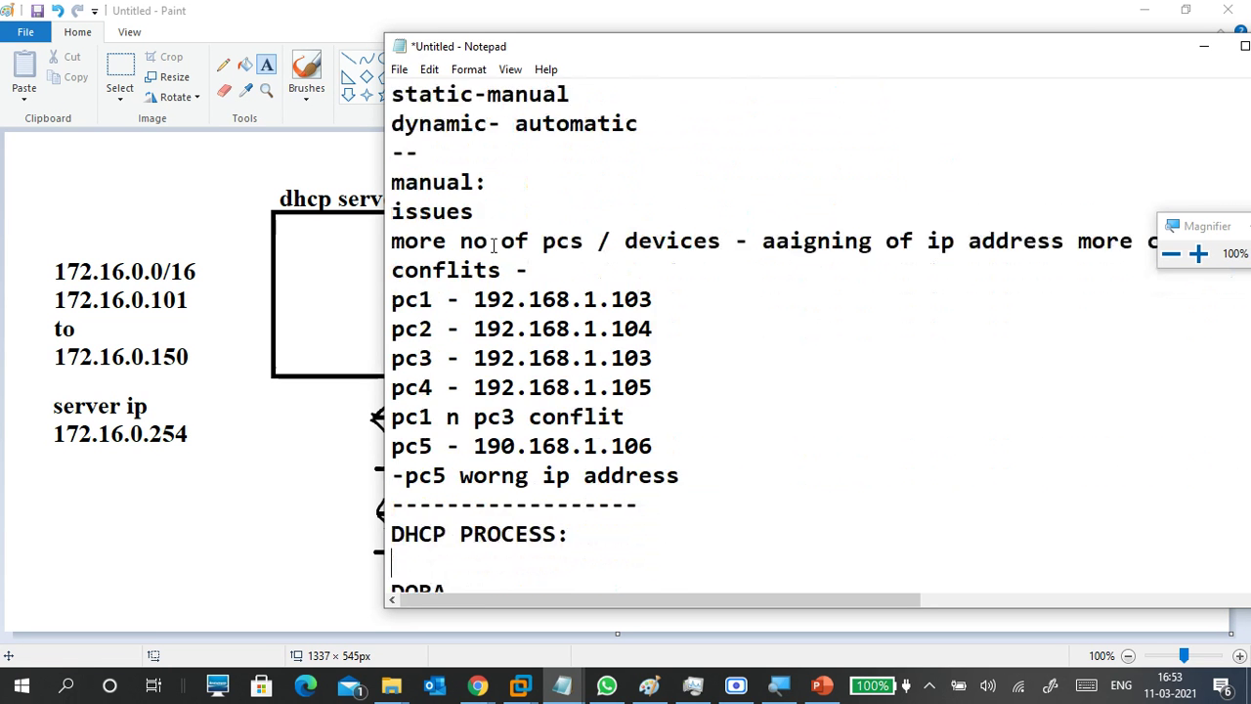
pyautogui.press('Up')
pyautogui.press('Up')
pyautogui.press('Up')
pyautogui.press('Up')
pyautogui.press('Up')
pyautogui.press('Up')
pyautogui.press('Up')
pyautogui.press('Down')
pyautogui.press('Down')
pyautogui.press('Down')
pyautogui.press('Down')
pyautogui.press('Down')
pyautogui.press('Down')
pyautogui.press('Down')
pyautogui.press('Down')
pyautogui.press('Down')
pyautogui.press('Down')
pyautogui.press('Up')
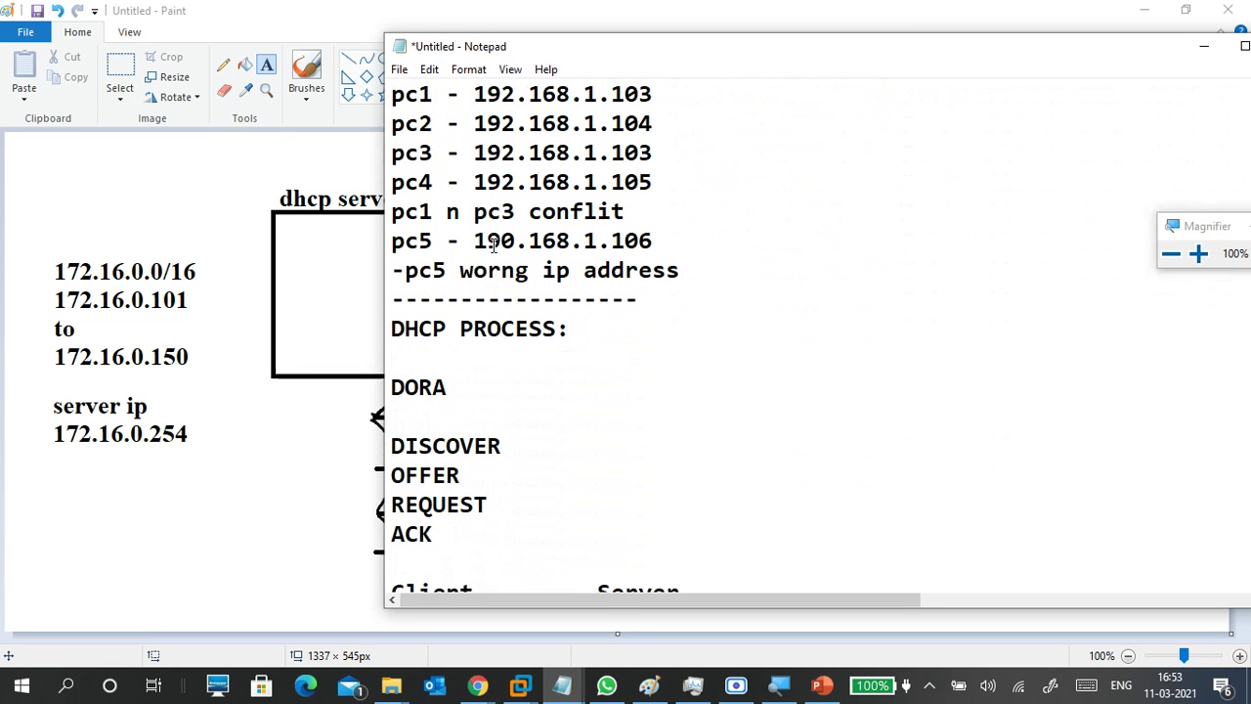
pyautogui.press('Up')
pyautogui.press('Up')
pyautogui.press('Up')
pyautogui.press('Up')
pyautogui.press('Up')
pyautogui.press('Up')
pyautogui.press('Down')
pyautogui.press('Down')
pyautogui.press('Down')
pyautogui.press('Down')
pyautogui.press('Down')
pyautogui.press('Down')
pyautogui.press('Down')
pyautogui.press('Down')
pyautogui.press('Down')
pyautogui.press('Down')
pyautogui.press('Down')
pyautogui.press('Up')
pyautogui.press('Up')
pyautogui.press('Up')
pyautogui.press('Up')
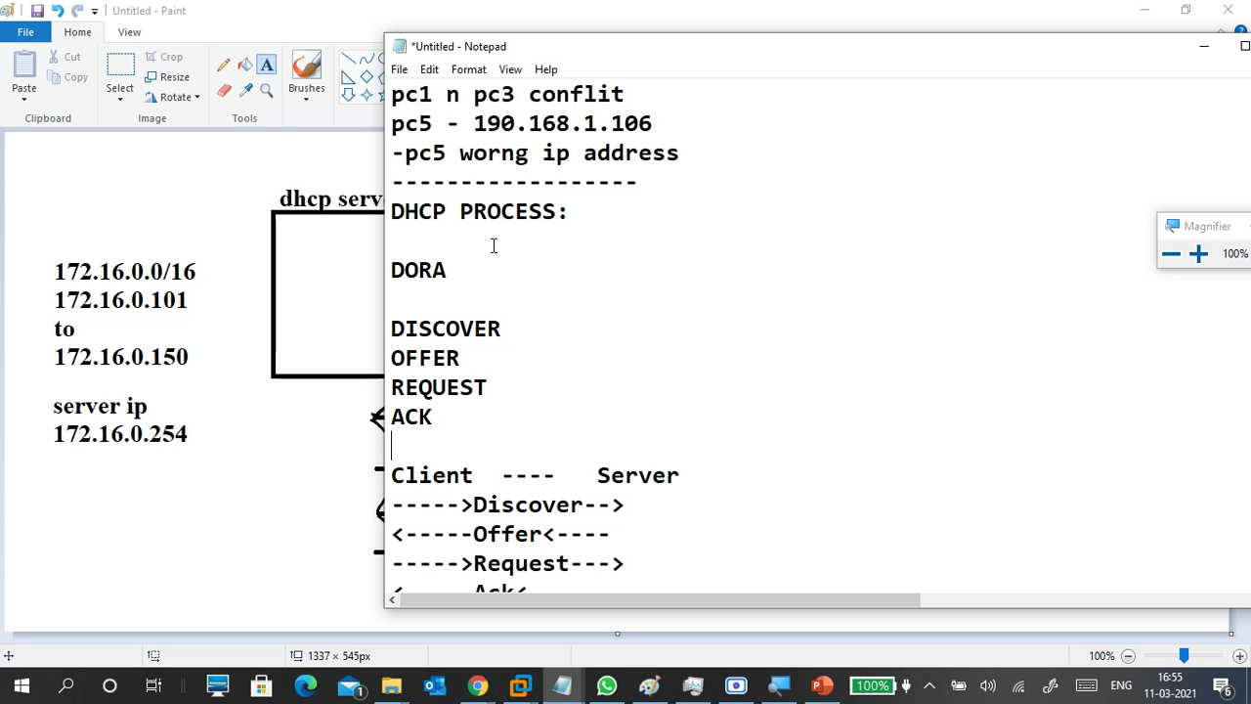
pyautogui.press('Down')
pyautogui.press('Down')
pyautogui.press('Down')
pyautogui.press('Down')
pyautogui.press('Down')
pyautogui.press('Down')
pyautogui.press('Down')
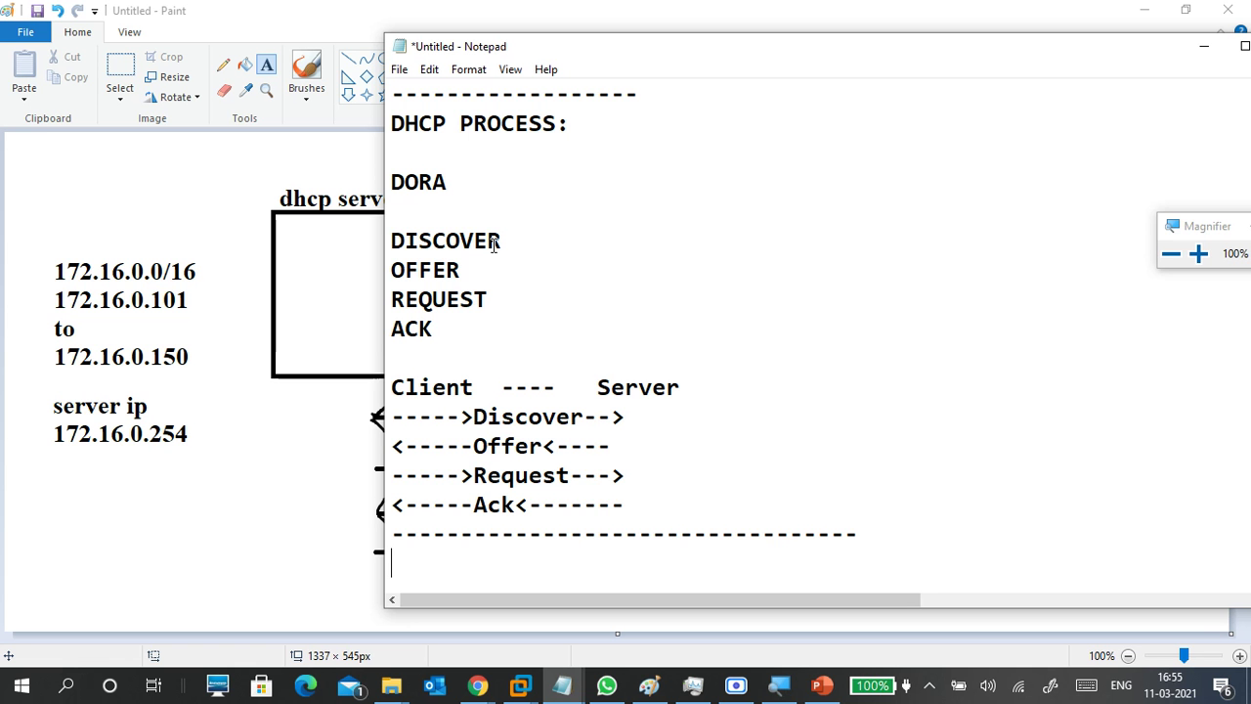
pyautogui.press('Up')
pyautogui.press('Up')
pyautogui.press('Up')
pyautogui.press('Up')
pyautogui.press('Up')
pyautogui.press('Up')
pyautogui.press('Up')
pyautogui.press('Up')
pyautogui.press('Up')
pyautogui.press('Up')
pyautogui.press('Up')
pyautogui.press('Up')
pyautogui.press('Up')
pyautogui.press('Up')
pyautogui.press('Up')
pyautogui.press('Up')
pyautogui.press('Up')
pyautogui.press('Up')
pyautogui.press('Up')
pyautogui.press('Up')
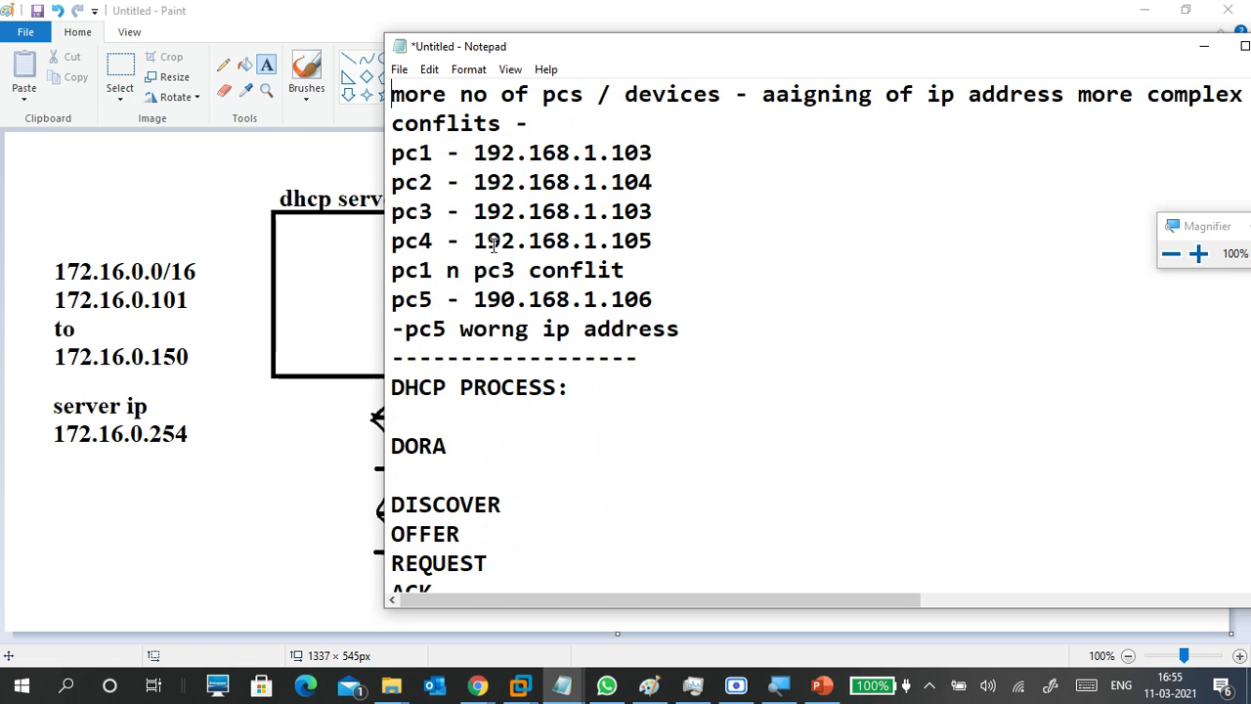
pyautogui.press('Up')
pyautogui.press('Up')
pyautogui.press('Up')
pyautogui.scroll(1, 493, 245)
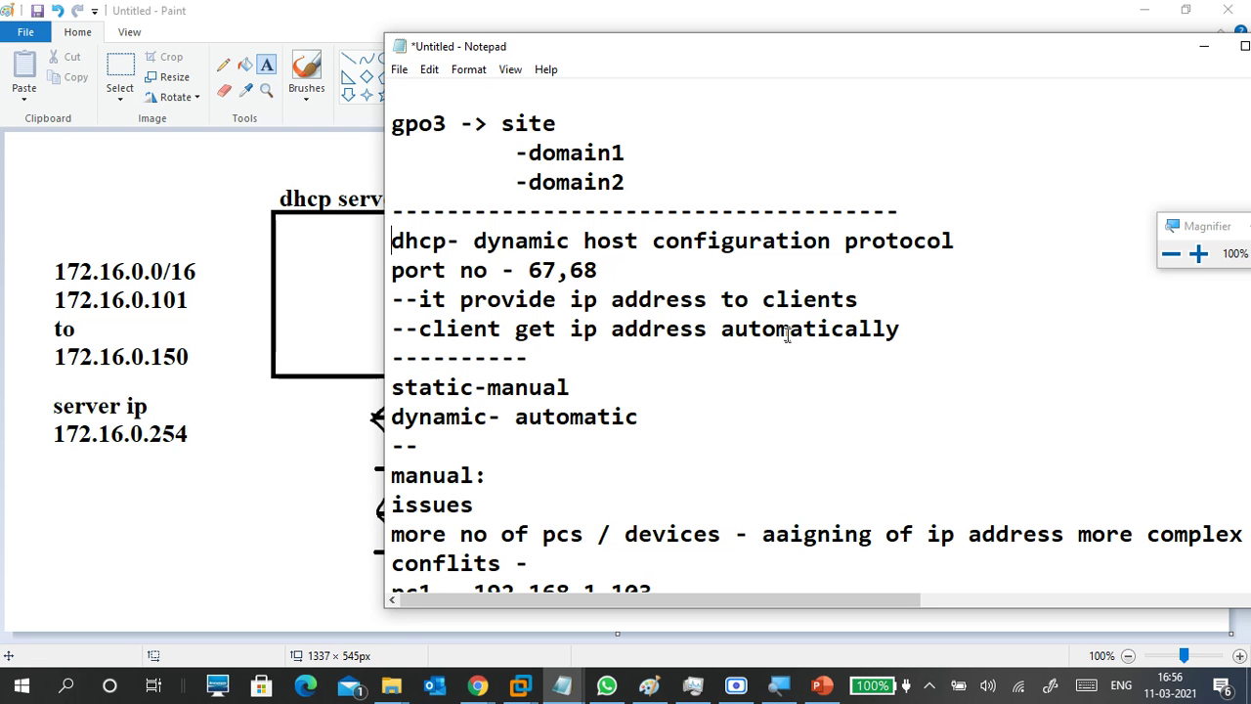
# Append 'from dhcp' after 'automatically' on the client line.
pyautogui.click(922, 331)
pyautogui.write('from ')
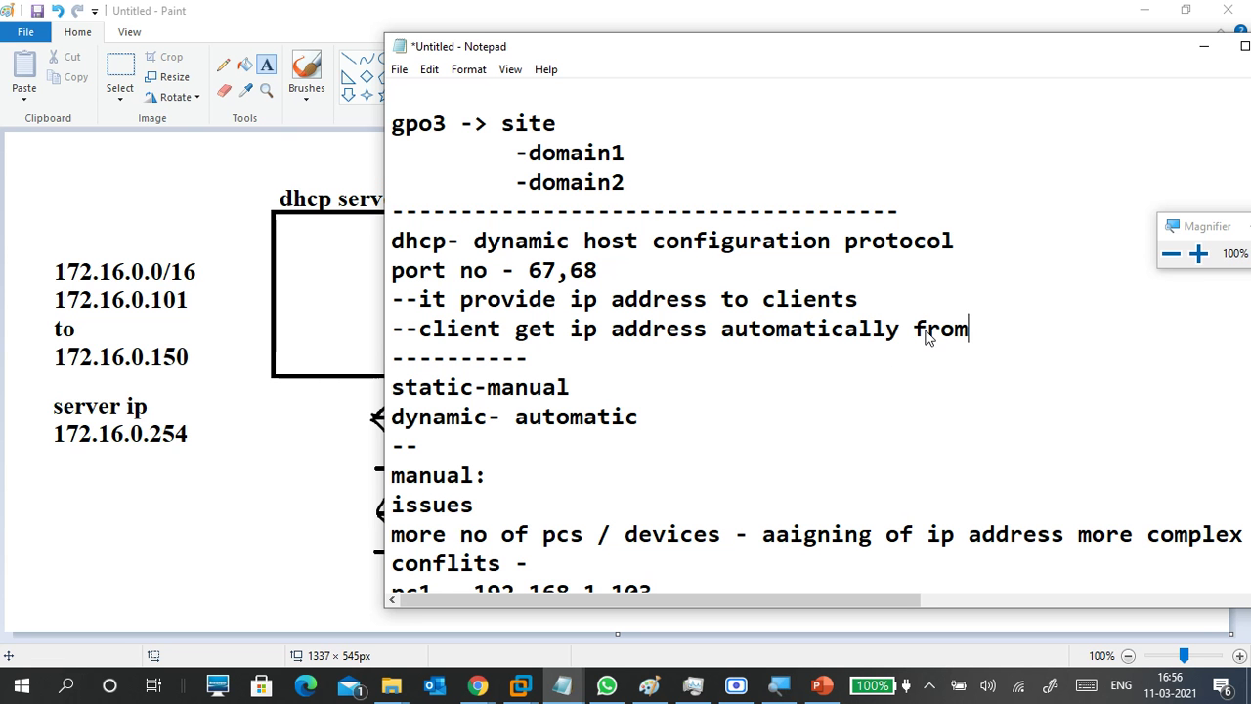
pyautogui.write('dhcp')
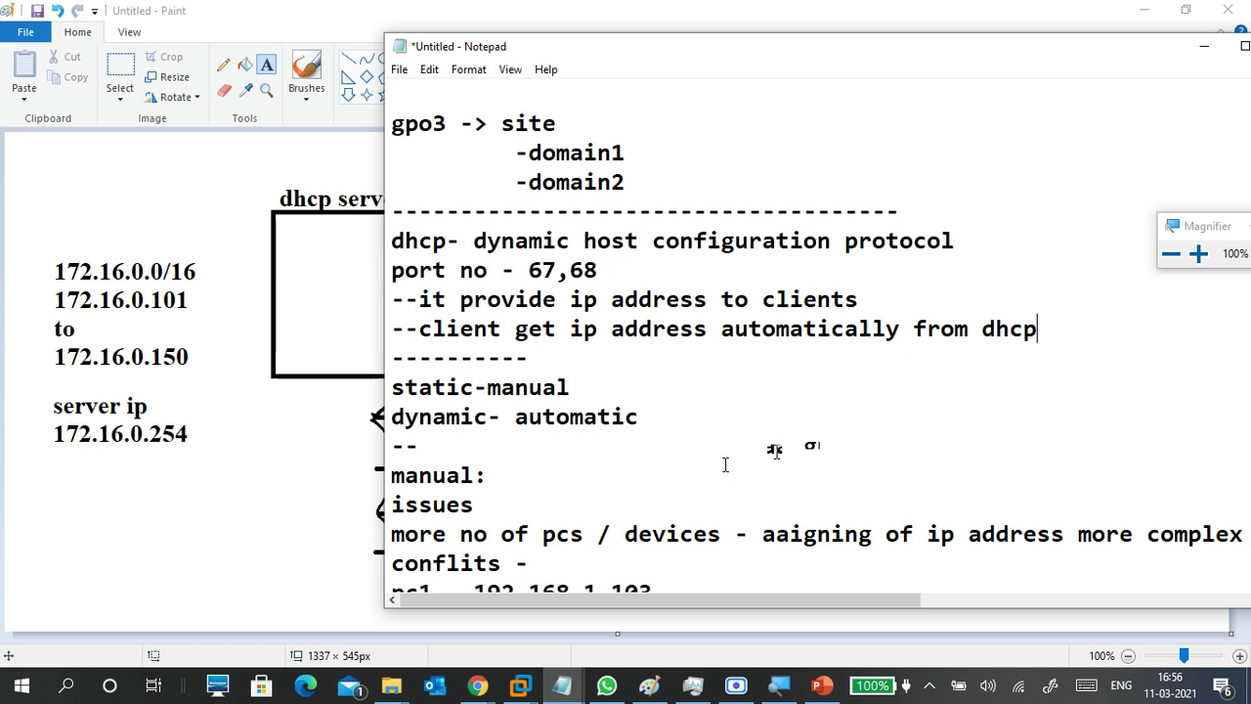
pyautogui.scroll(-7, 734, 447)
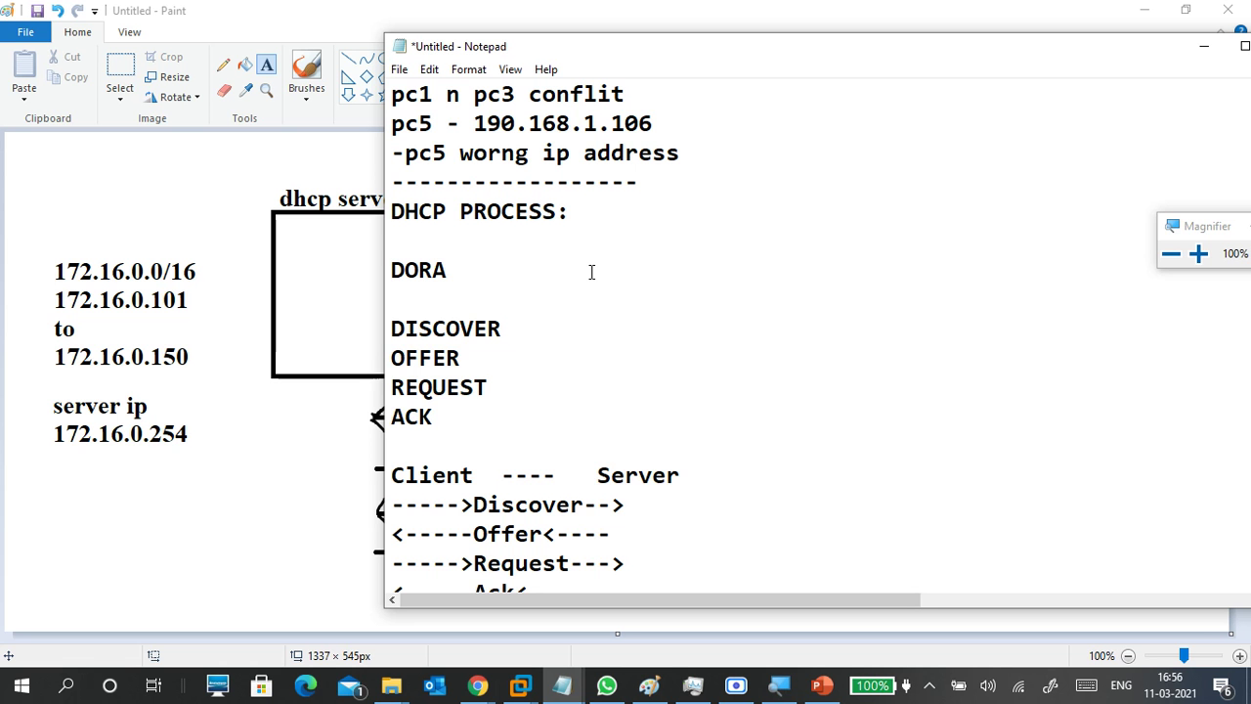
pyautogui.scroll(-1, 689, 318)
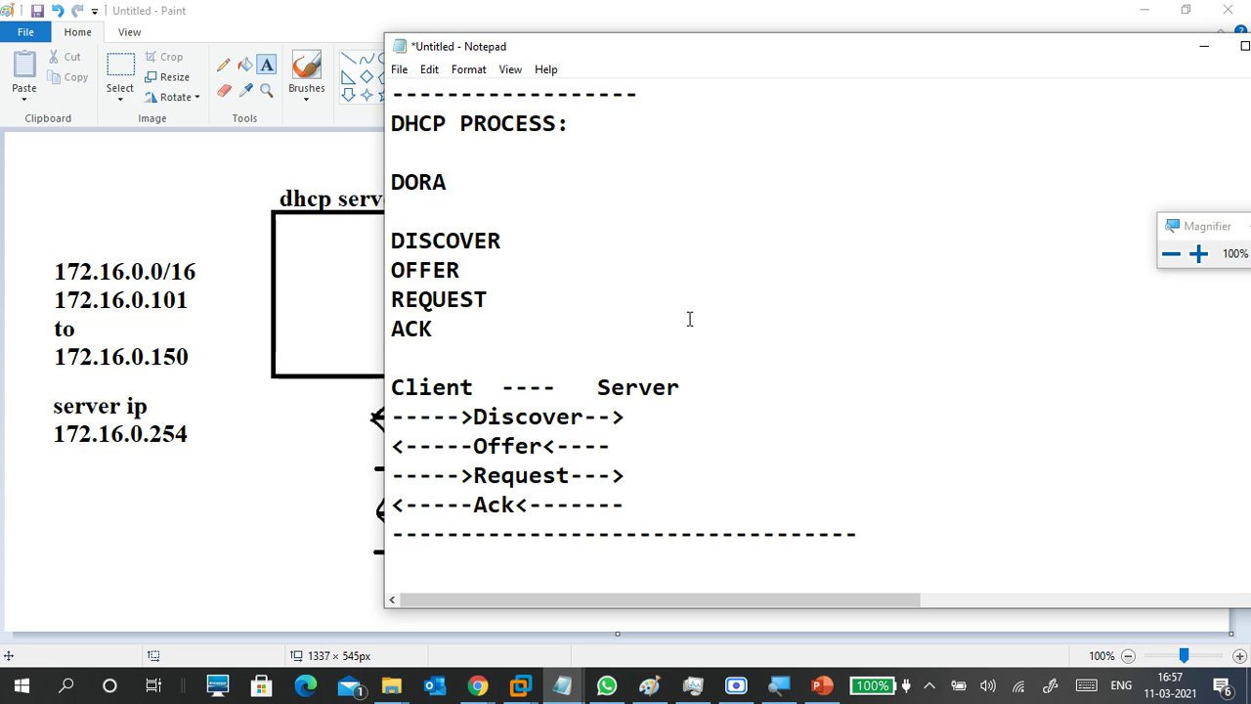
# Enter the network 172.16.0.0/16 below the dashed line.
pyautogui.scroll(-2, 782, 489)
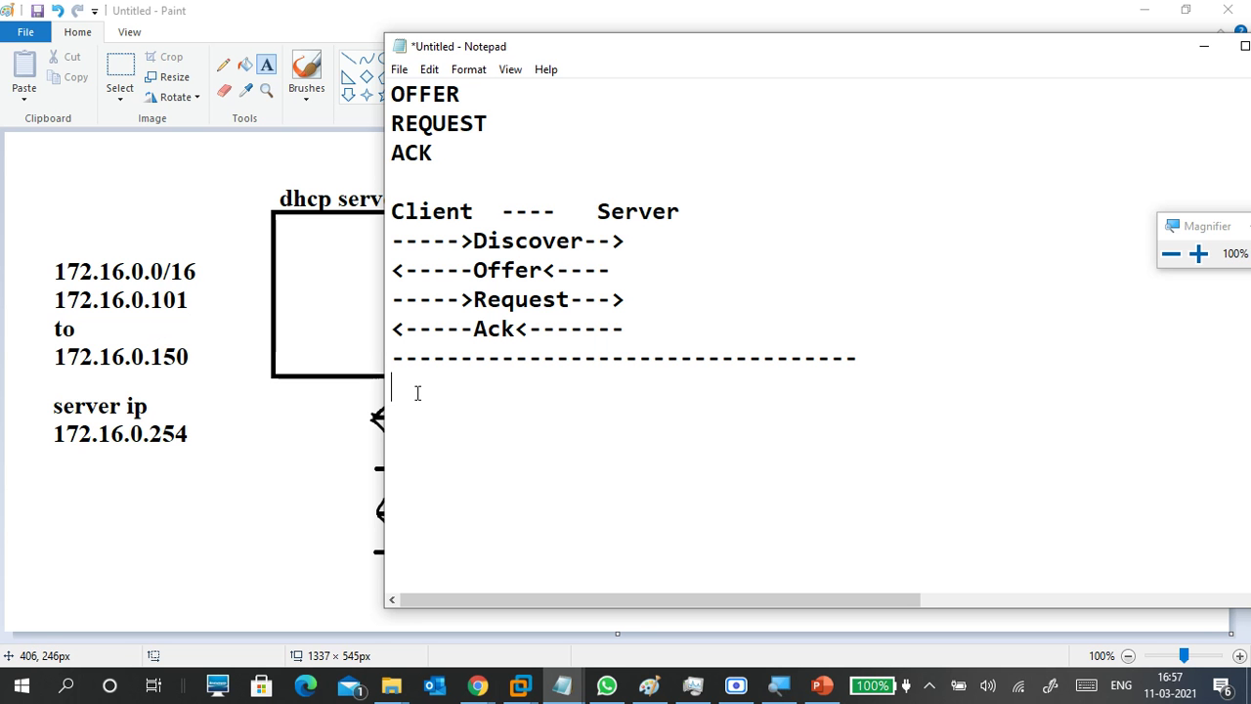
pyautogui.write('172.16.')
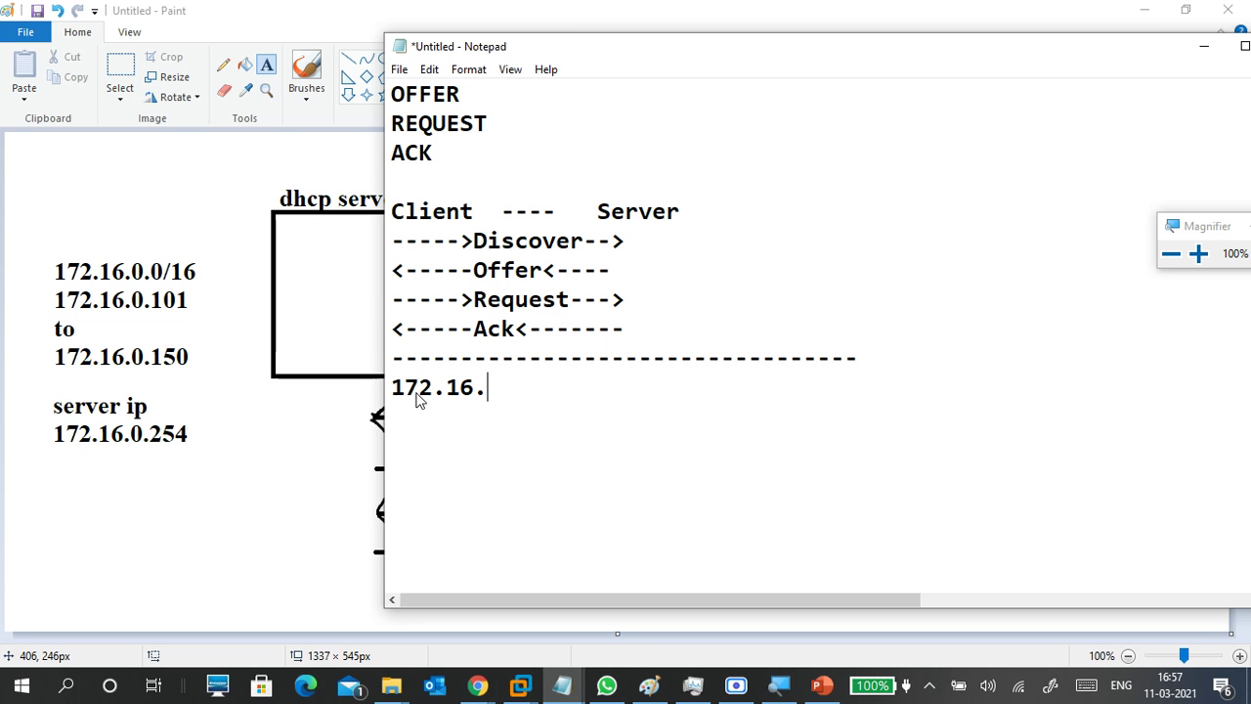
pyautogui.write('0.0/16')
pyautogui.press('Return')
pyautogui.press('Return')
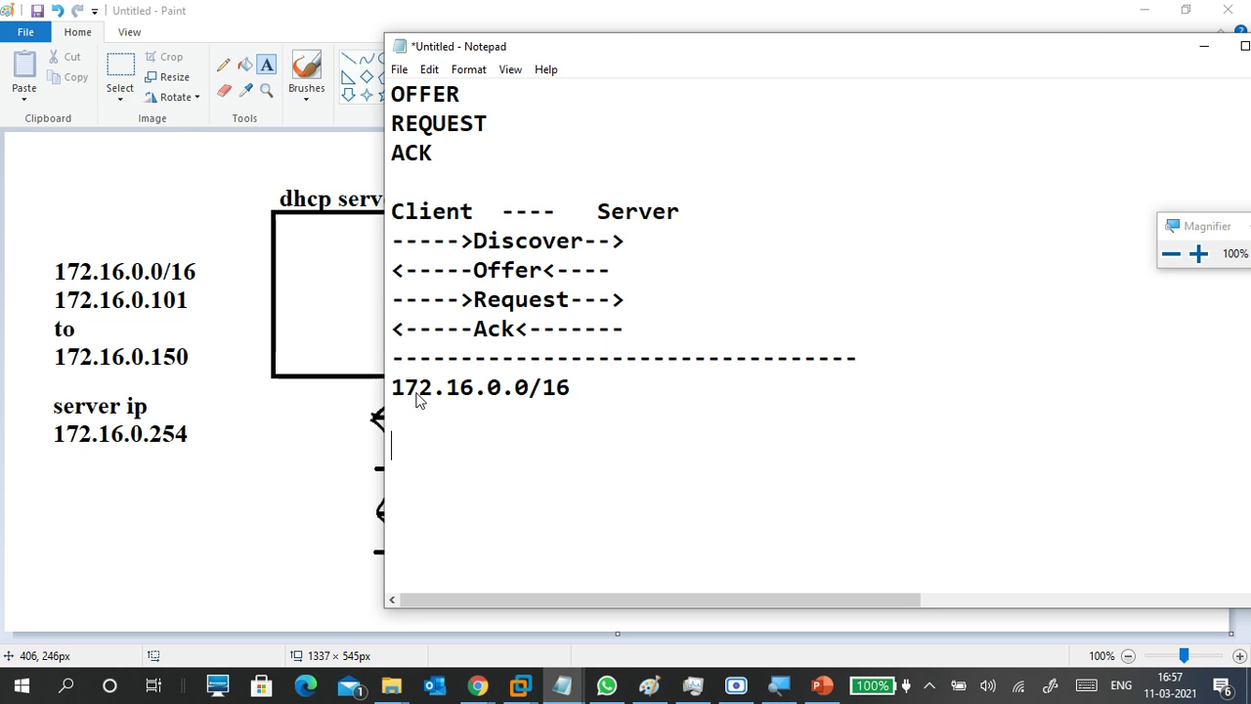
# List the address range 172.16.0.101 'to' 172.16.0.150 on separate lines.
pyautogui.write('172.16.0.')
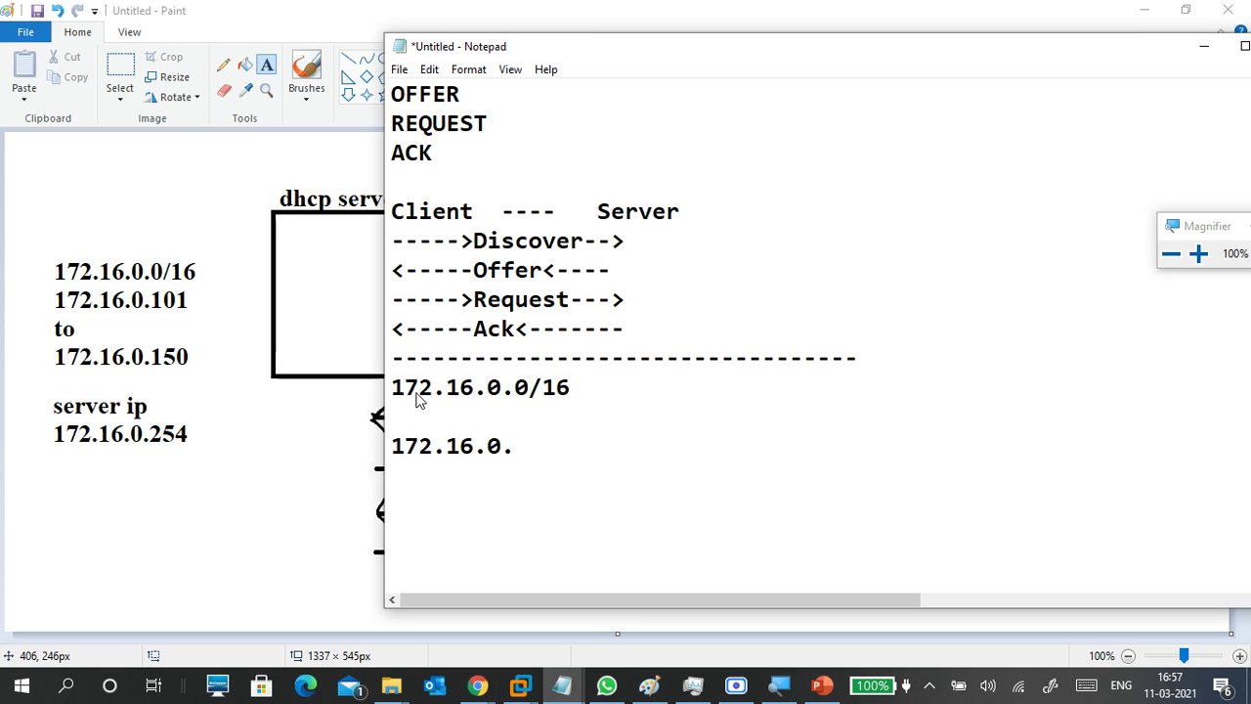
pyautogui.write('101')
pyautogui.press('Return')
pyautogui.write('172')
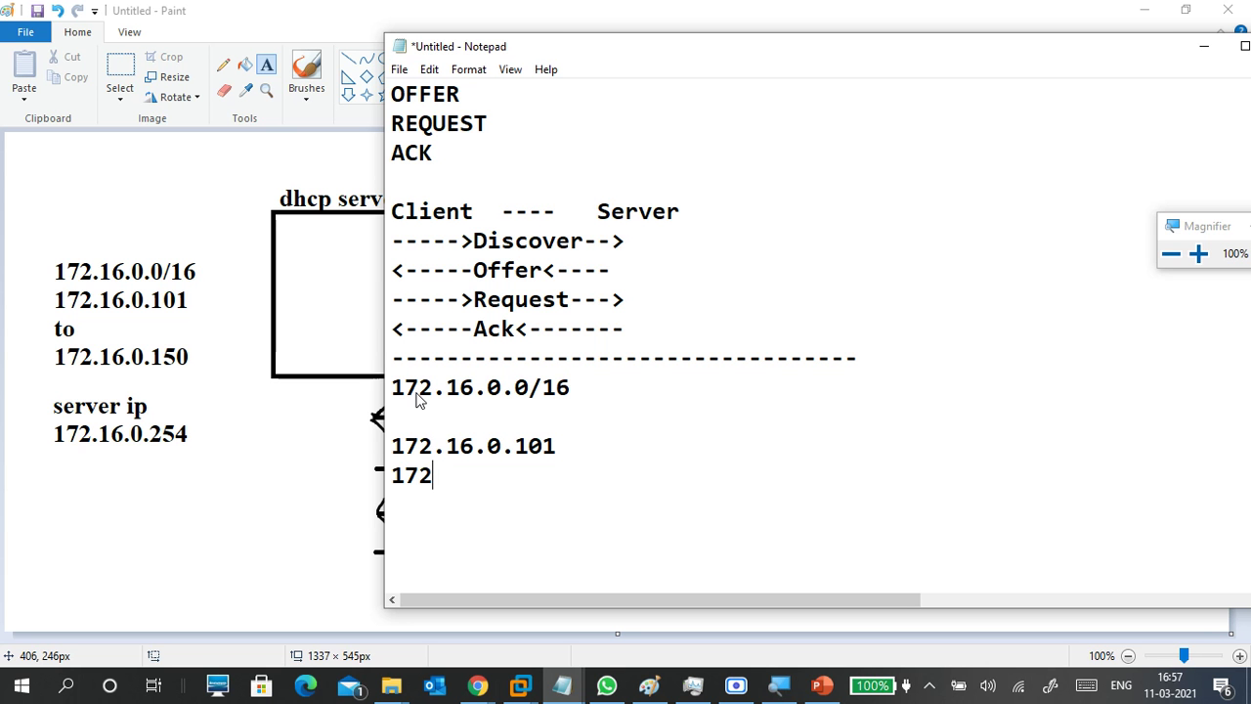
pyautogui.write('.16.0.150')
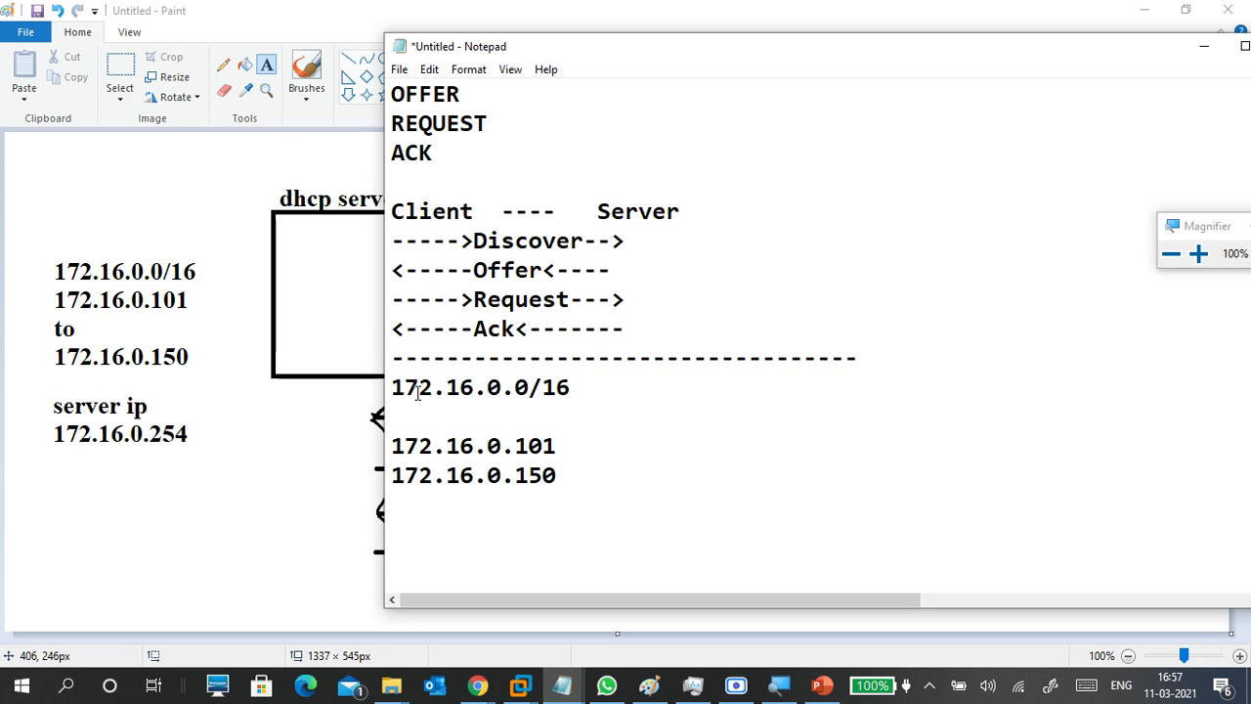
pyautogui.press('Up')
pyautogui.press('Return')
pyautogui.write('t')
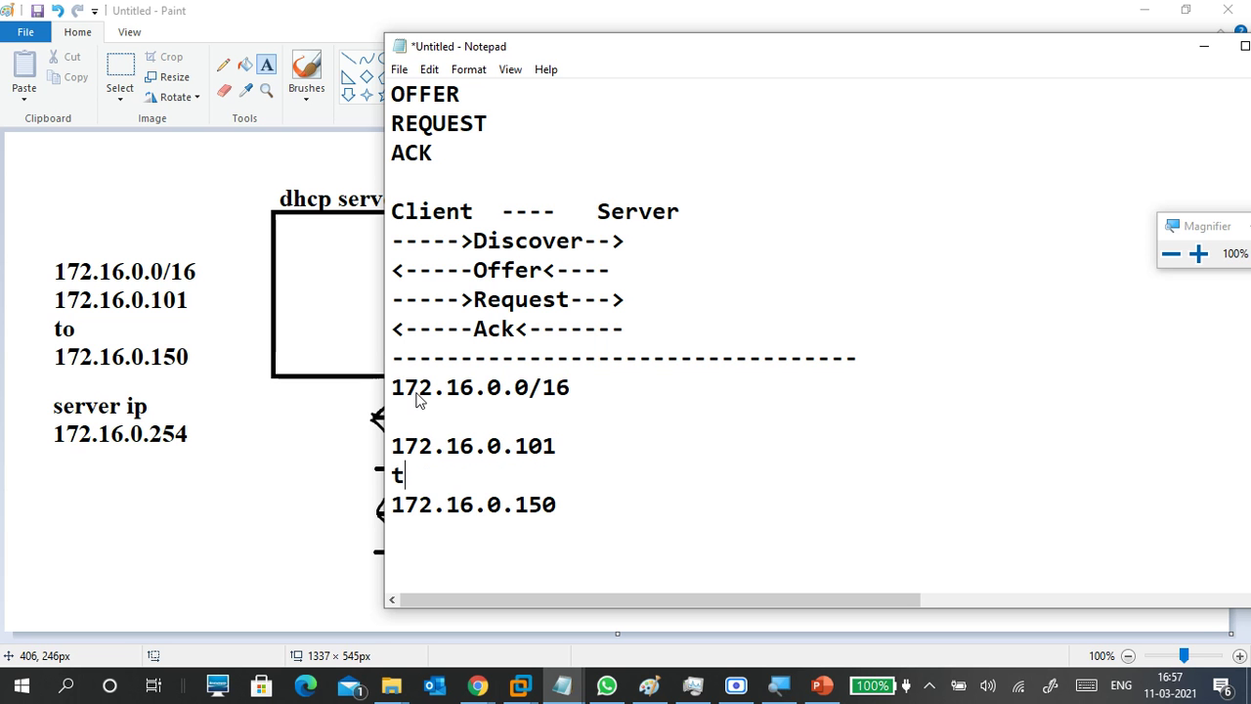
pyautogui.write('o')
pyautogui.press('Up')
pyautogui.press('Up')
pyautogui.press('Down')
pyautogui.press('Down')
pyautogui.press('Down')
pyautogui.press('Down')
pyautogui.press('Up')
pyautogui.press('Up')
pyautogui.press('Up')
pyautogui.press('Down')
pyautogui.press('Down')
pyautogui.press('Down')
pyautogui.press('Down')
pyautogui.scroll(-2, 417, 392)
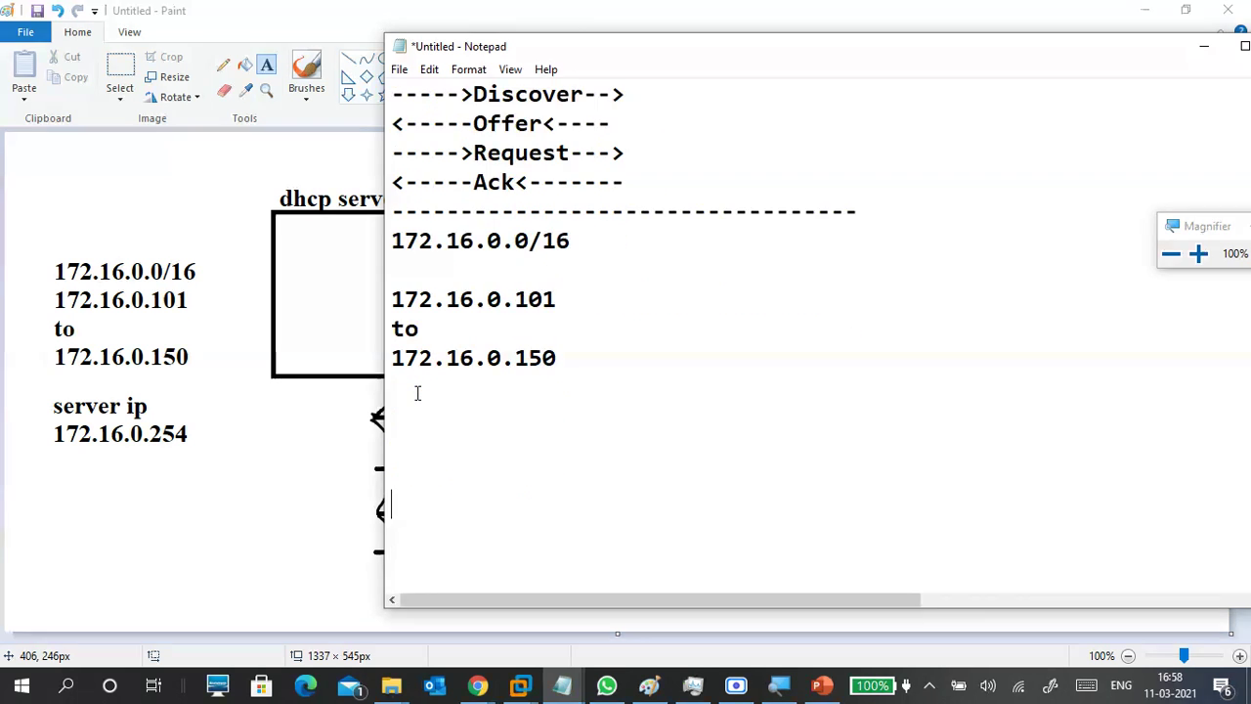
# Add the line 'dns server:172.16.0.254' below the address range.
pyautogui.write('dn')
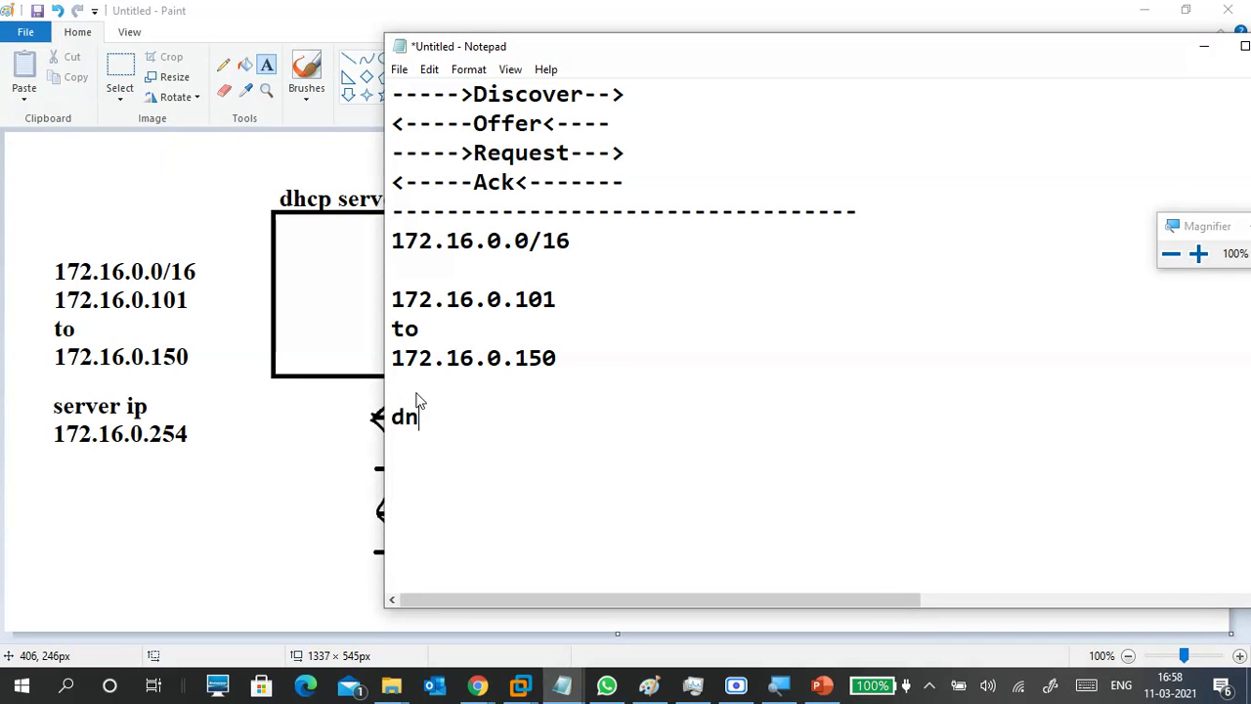
pyautogui.write('s serve')
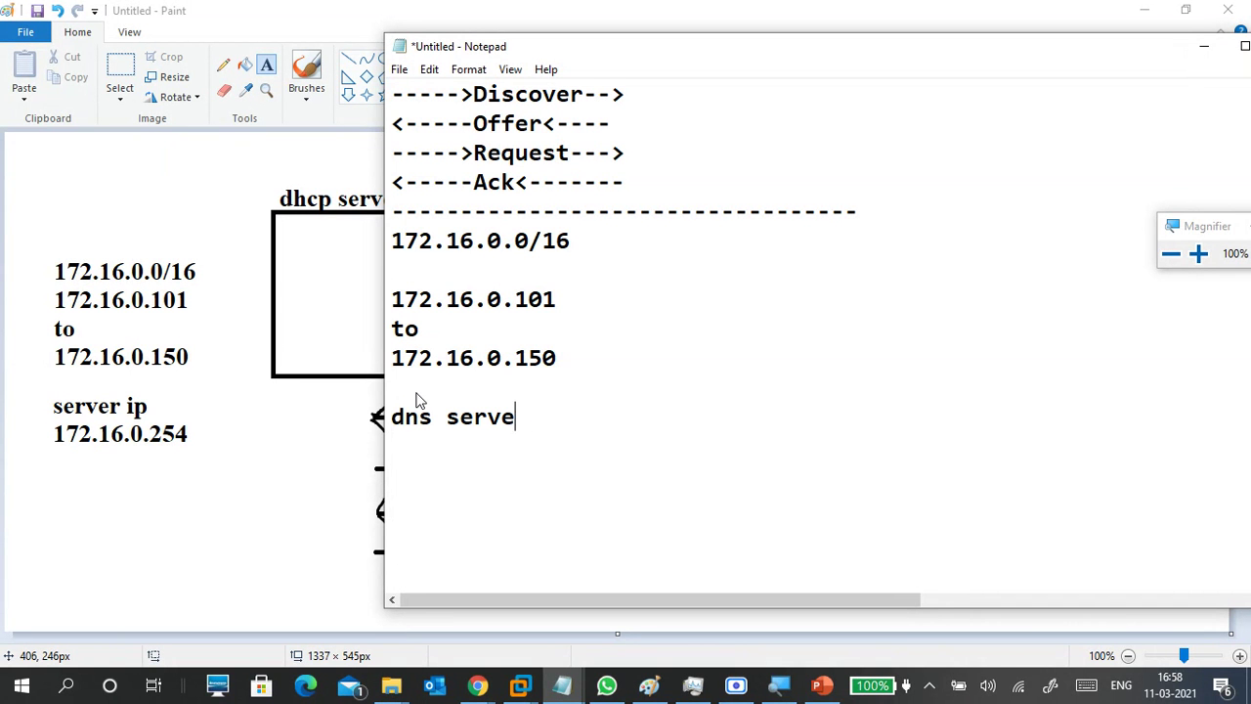
pyautogui.write('r:172.168')
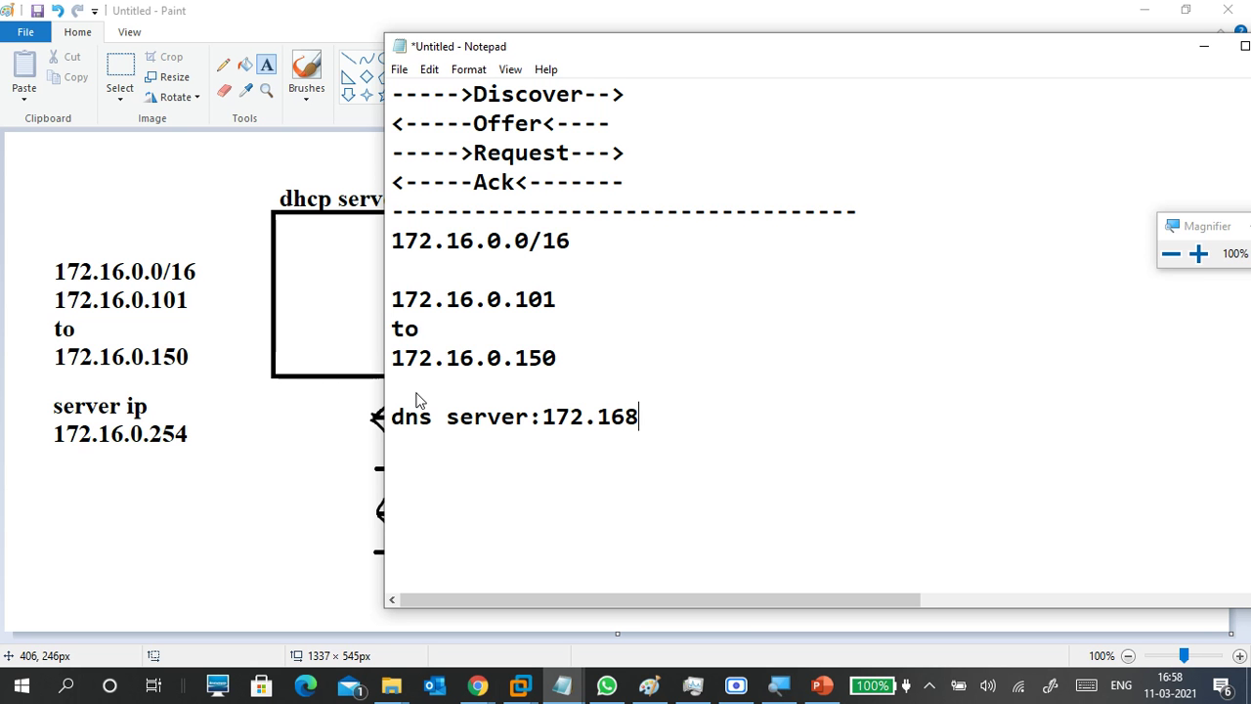
pyautogui.press('BackSpace')
pyautogui.write('.0.254')
pyautogui.press('Home')
pyautogui.press('Down')
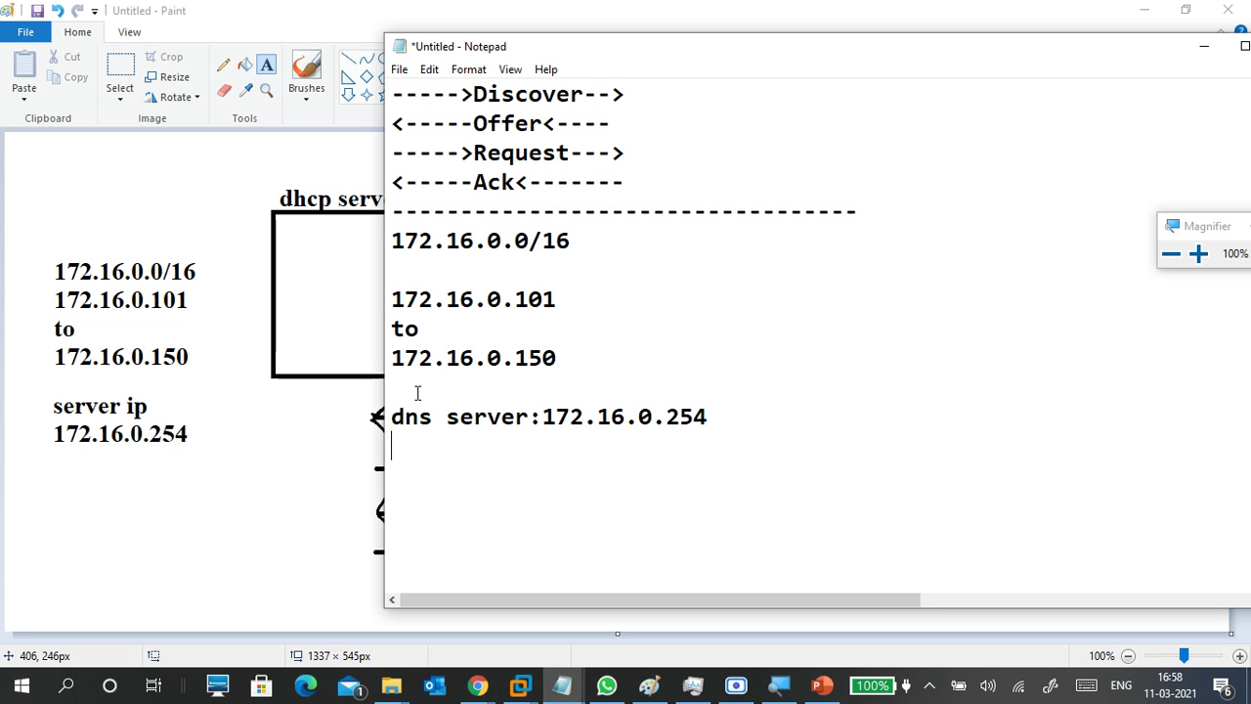
# Add 'server:172.16.0.254' below it, reusing the copied address.
pyautogui.write('server')
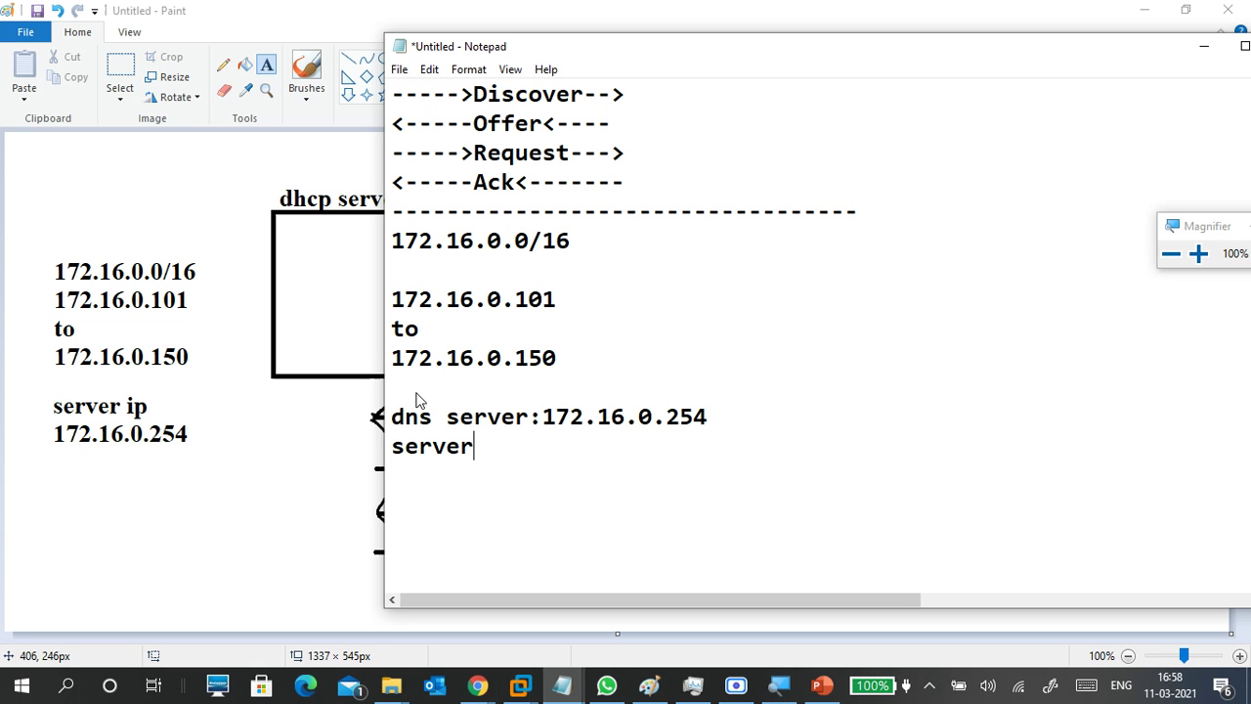
pyautogui.write(':')
pyautogui.moveTo(545, 415); pyautogui.dragTo(718, 406)
pyautogui.hotkey('ctrl', 'c')
pyautogui.click(583, 455)
pyautogui.hotkey('ctrl', 'v')
pyautogui.click(433, 449)
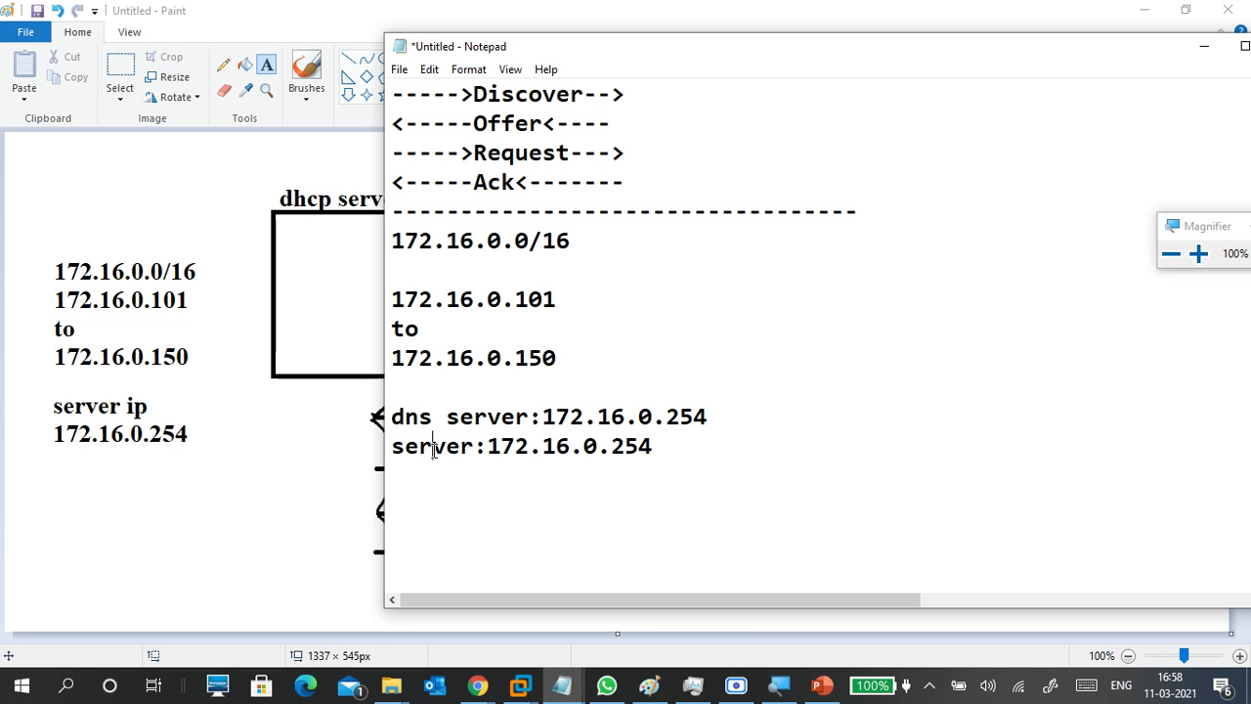
pyautogui.moveTo(670, 447); pyautogui.dragTo(392, 418)
pyautogui.click(544, 441)
pyautogui.click(463, 486)
# Begin the setup notes with '--' and the heading 'Server manager-'.
pyautogui.write('--')
pyautogui.press('Return')
pyautogui.write('sm')
pyautogui.press('BackSpace')
pyautogui.press('BackSpace')
pyautogui.write('Server ')
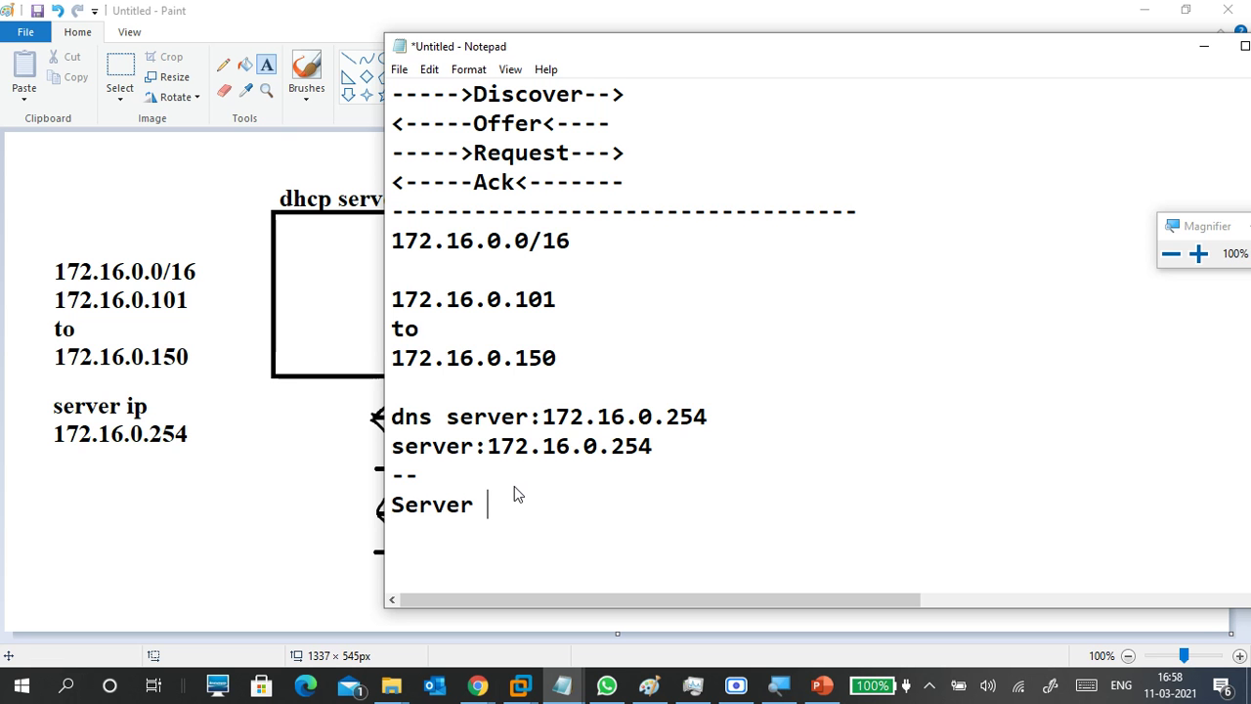
pyautogui.write('manager-')
pyautogui.press('Return')
# List 'add roles n features' and 'role->dhcp', followed by an underscore divider line.
pyautogui.write('a')
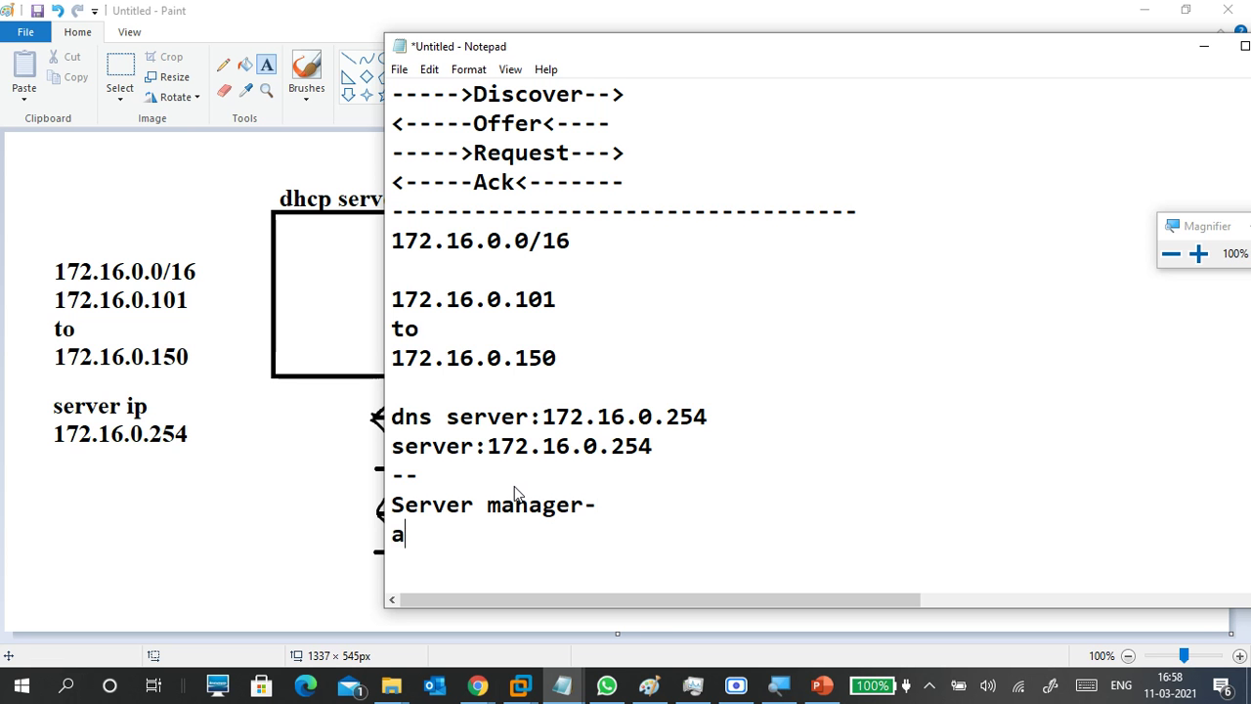
pyautogui.write('dd roles')
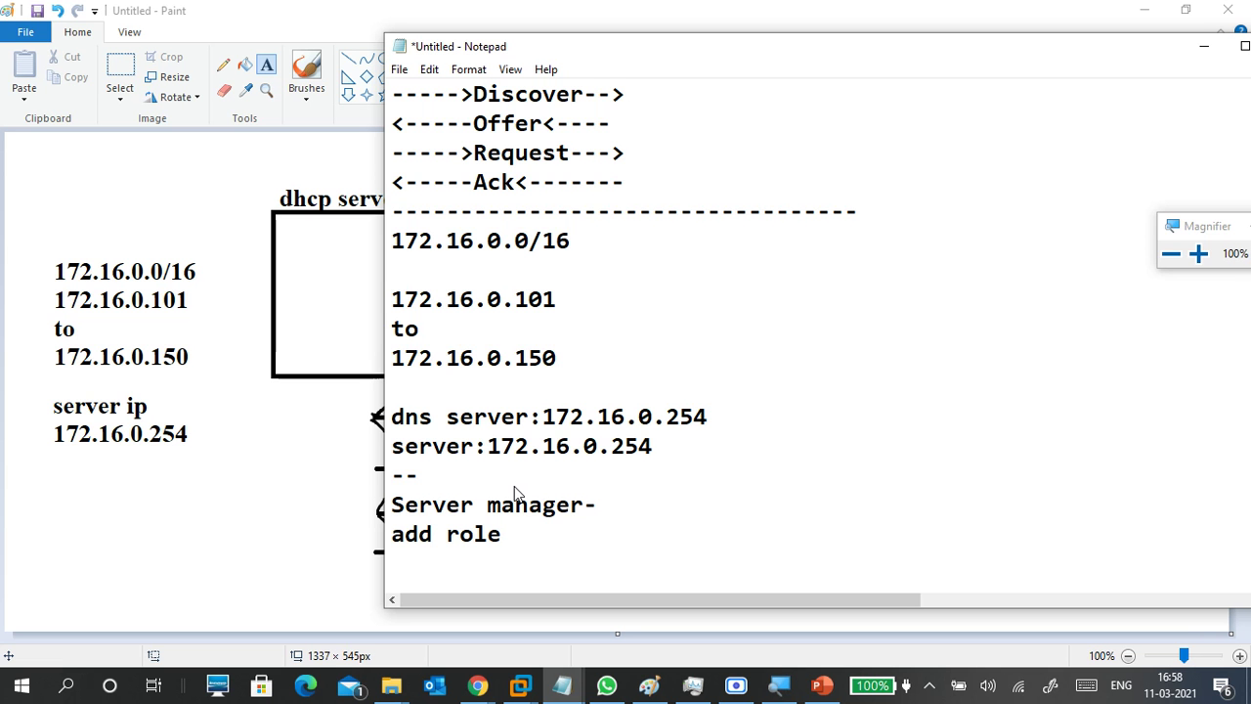
pyautogui.press('Return')
pyautogui.press('Return')
pyautogui.press('Return')
pyautogui.press('Return')
pyautogui.press('Return')
pyautogui.press('BackSpace')
pyautogui.press('BackSpace')
pyautogui.press('BackSpace')
pyautogui.press('BackSpace')
pyautogui.write('n features')
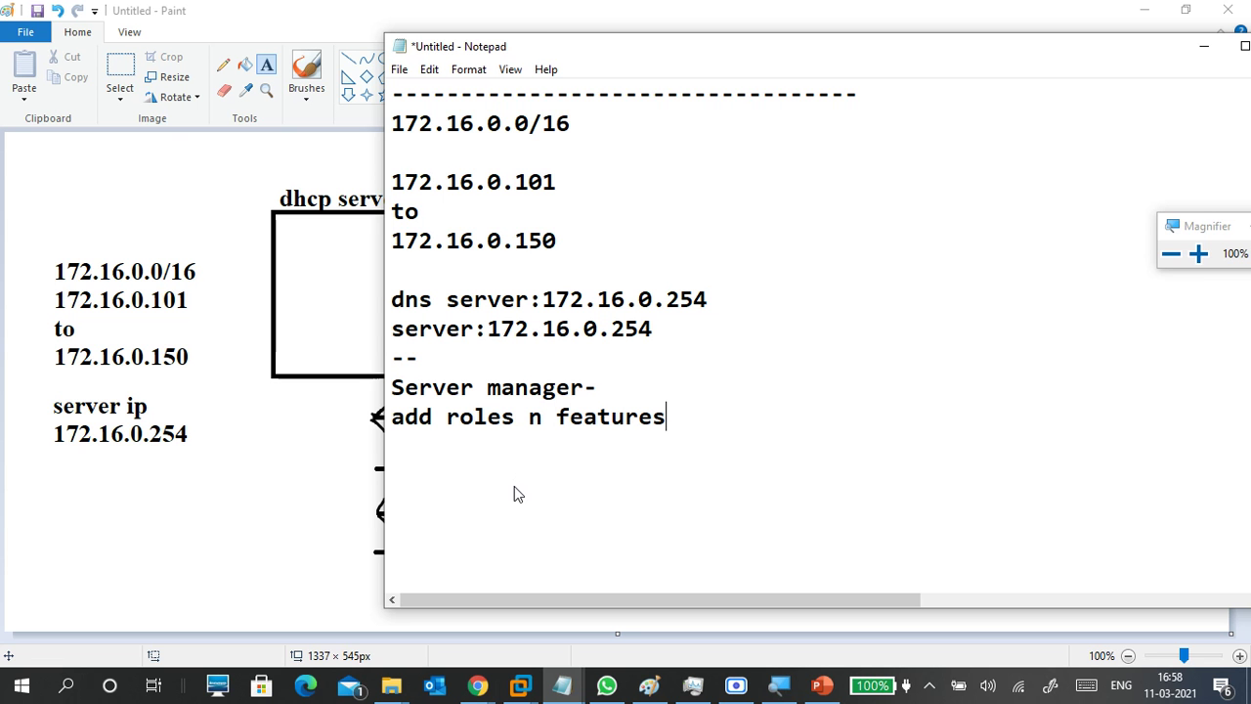
pyautogui.press('Return')
pyautogui.write('role->dhcp')
pyautogui.press('Return')
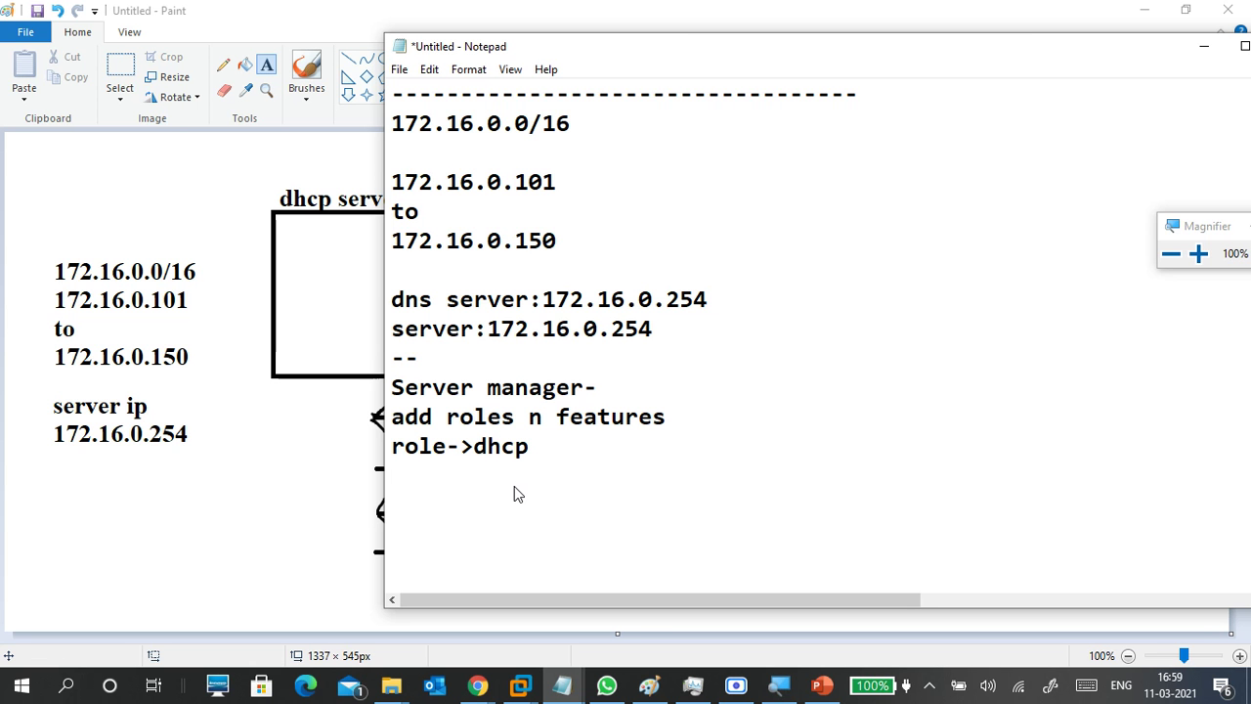
pyautogui.press('Return')
pyautogui.write('_________')
pyautogui.press('Return')
pyautogui.press('Return')
pyautogui.press('Return')
pyautogui.press('Return')
pyautogui.press('Return')
pyautogui.press('Return')
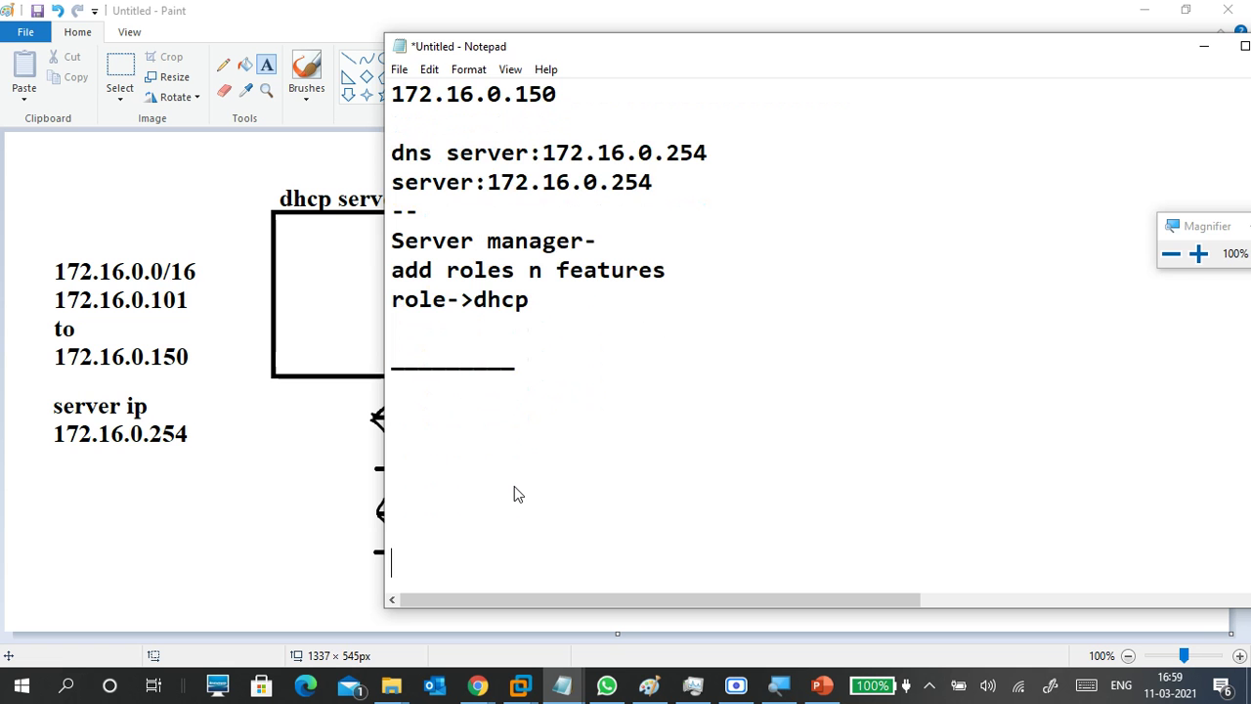
pyautogui.press('BackSpace')
pyautogui.press('BackSpace')
pyautogui.press('BackSpace')
pyautogui.press('BackSpace')
# Switch to the CTS1-WINS1 virtual machine and sign in with the Administrator password.
pyautogui.click(519, 685)
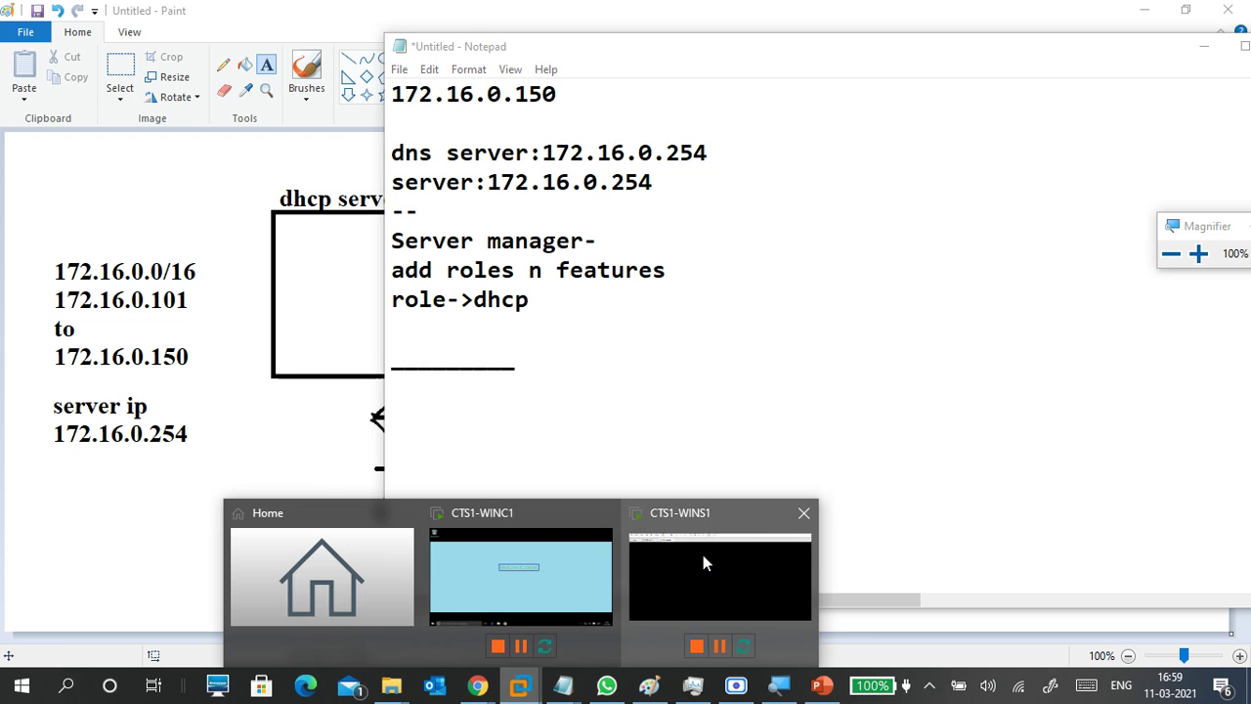
pyautogui.click(702, 552)
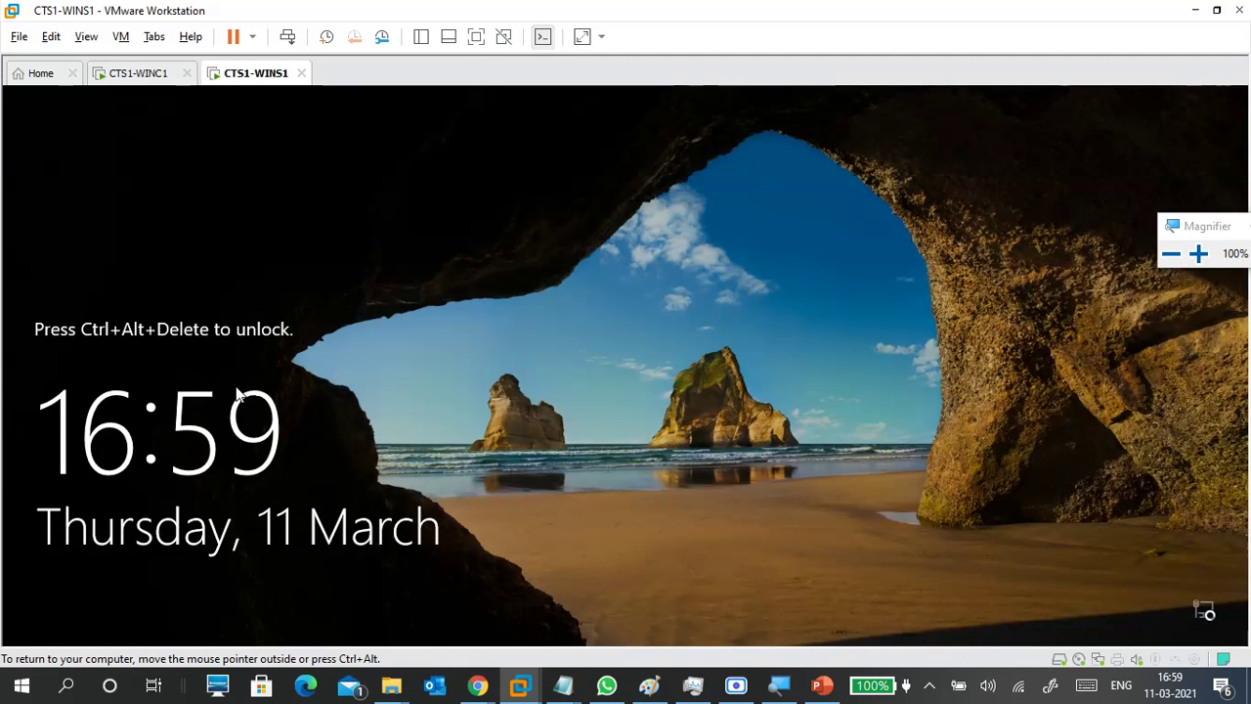
pyautogui.press('ctrl+alt+Insert')
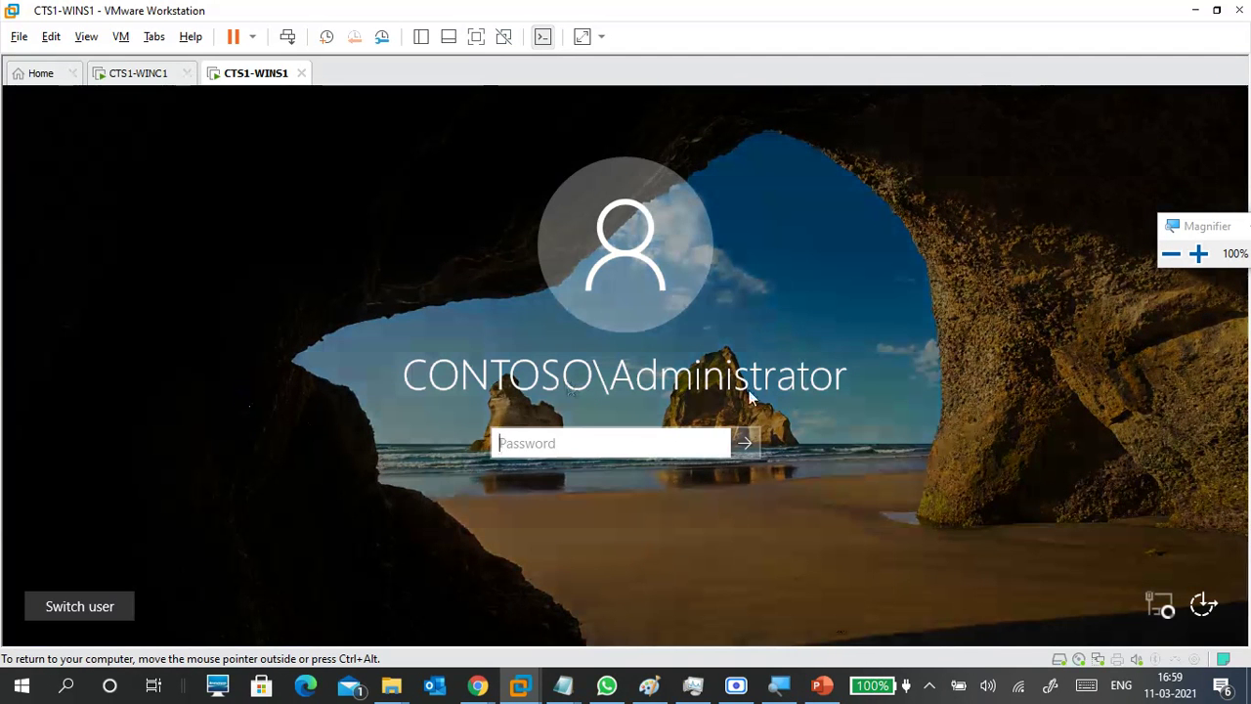
pyautogui.hotkey('ctrl', 'alt')
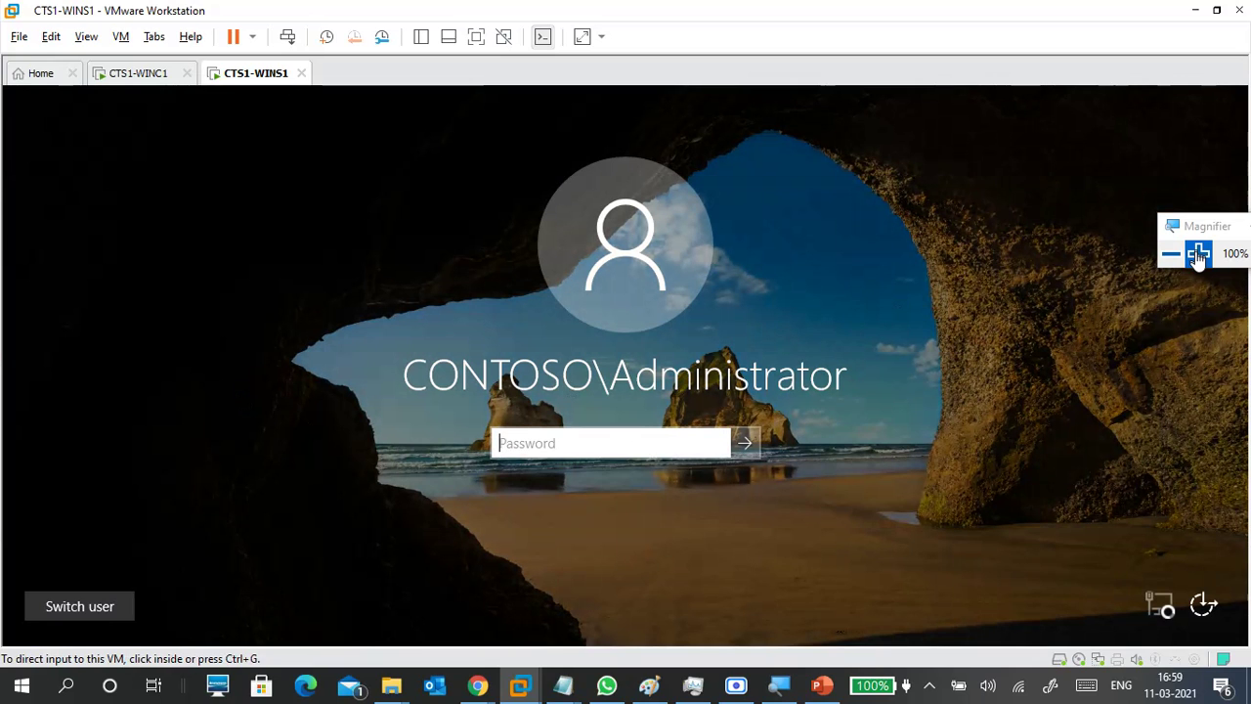
pyautogui.click(1198, 254)
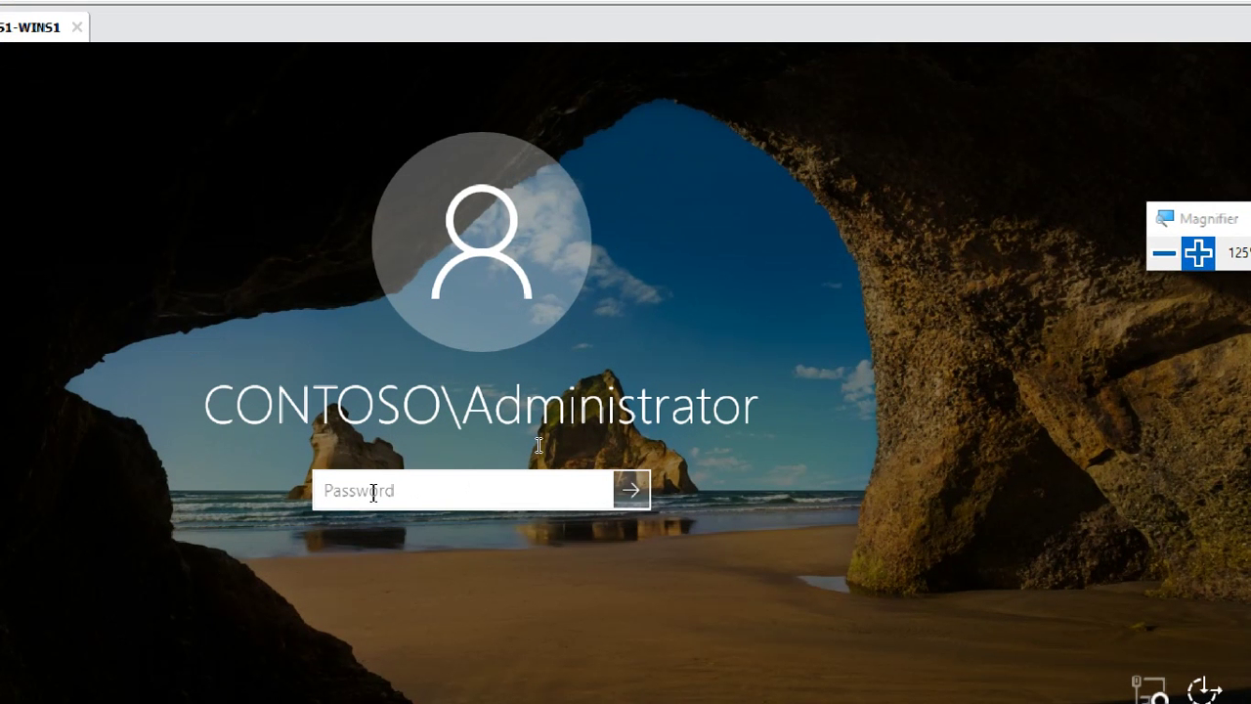
pyautogui.write('Pa$$w0rd')
pyautogui.press('Return')
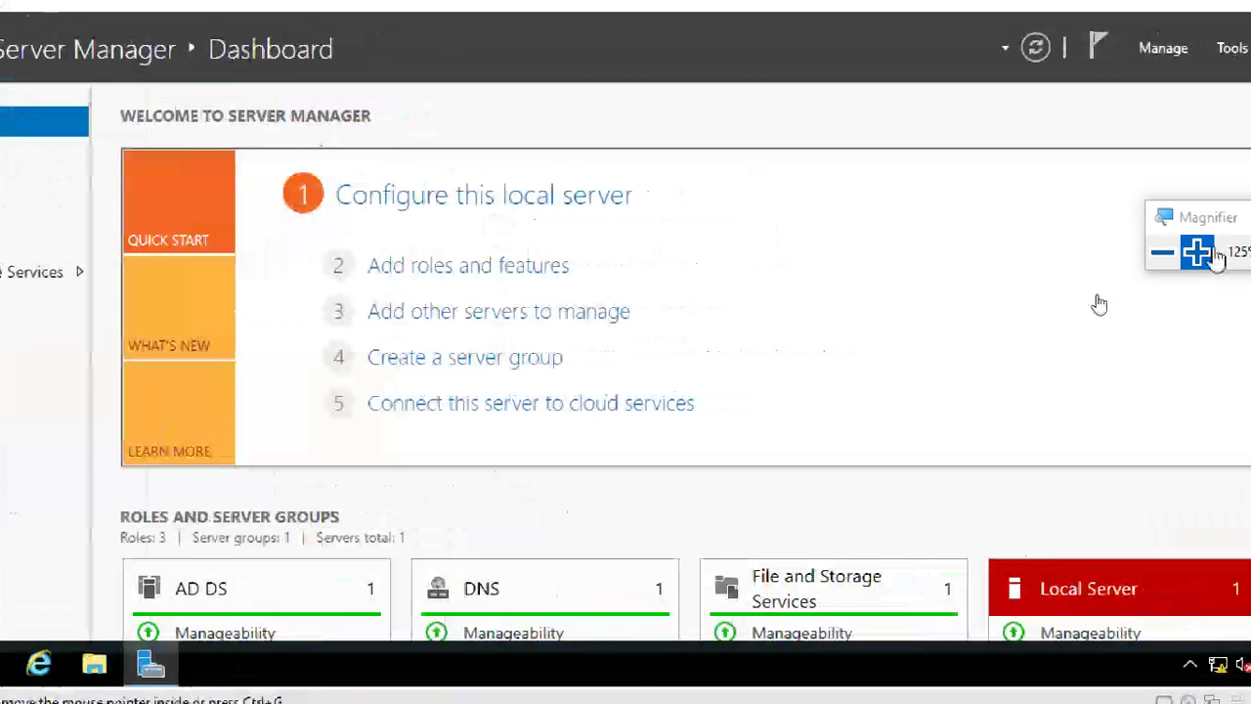
# Show WINS1's Local Server properties and open Server Manager's Manage menu.
pyautogui.click(1196, 253)
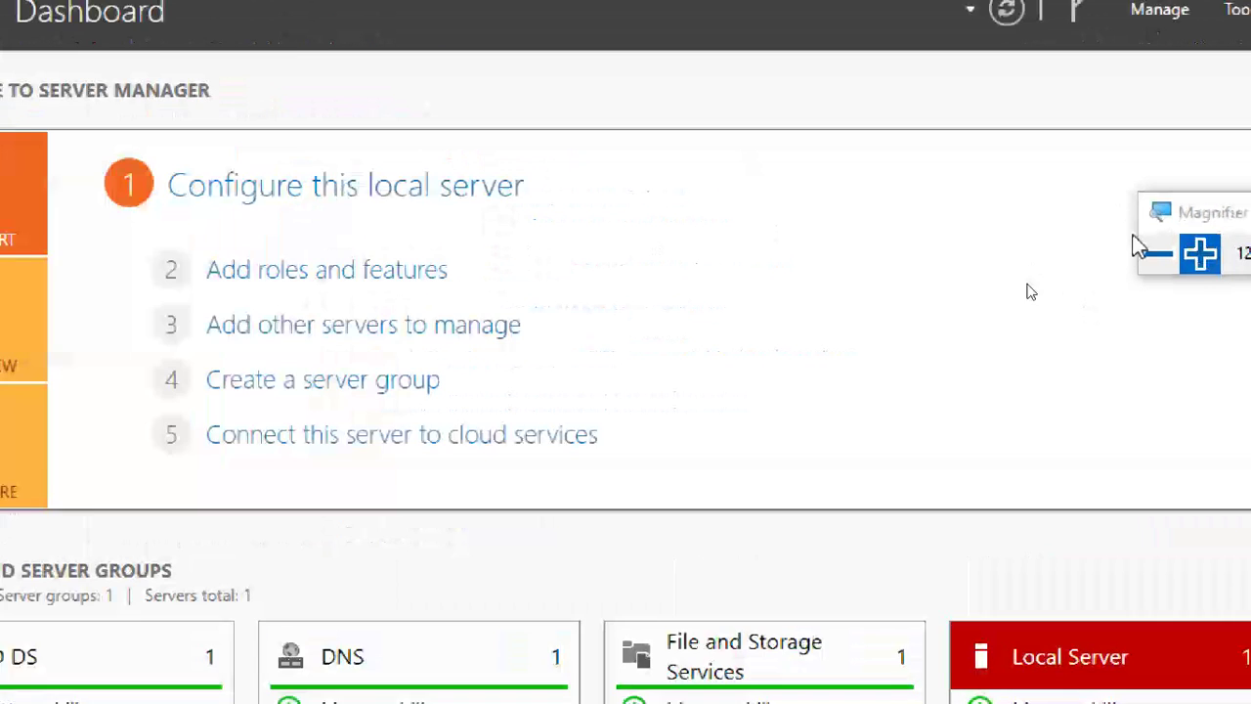
pyautogui.click(132, 250)
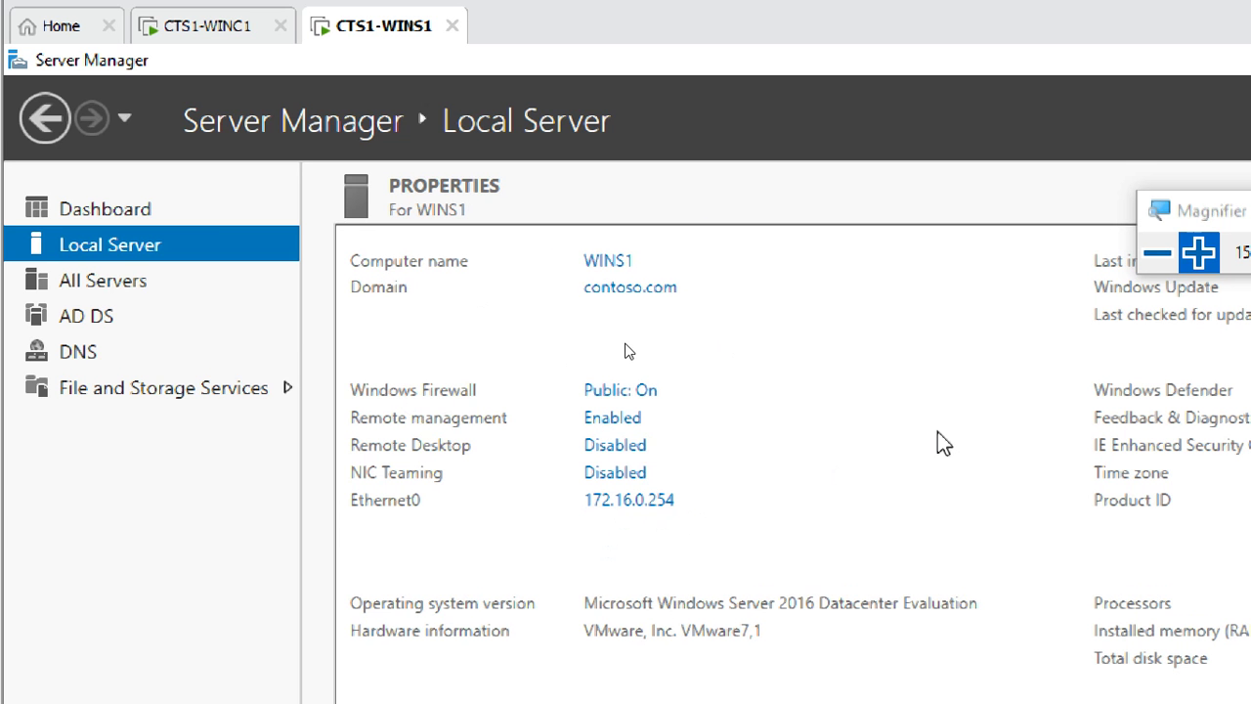
pyautogui.hotkey('ctrl', 'alt', 'space')
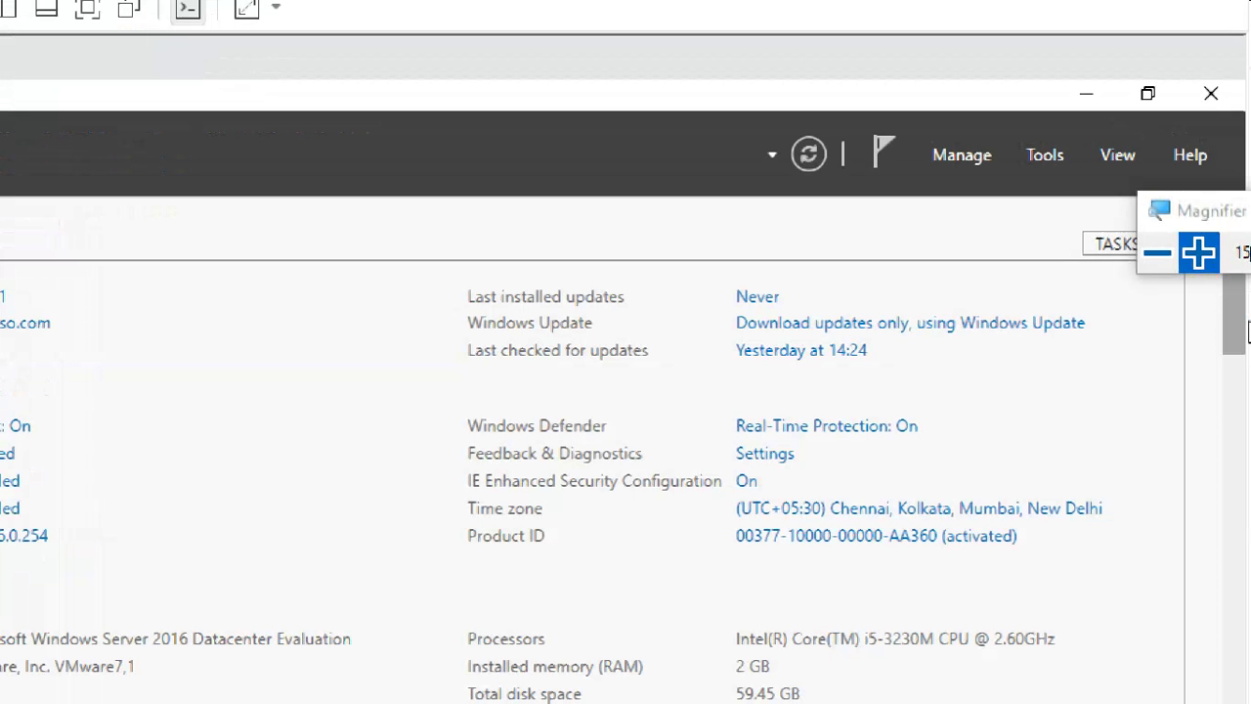
pyautogui.click(1044, 156)
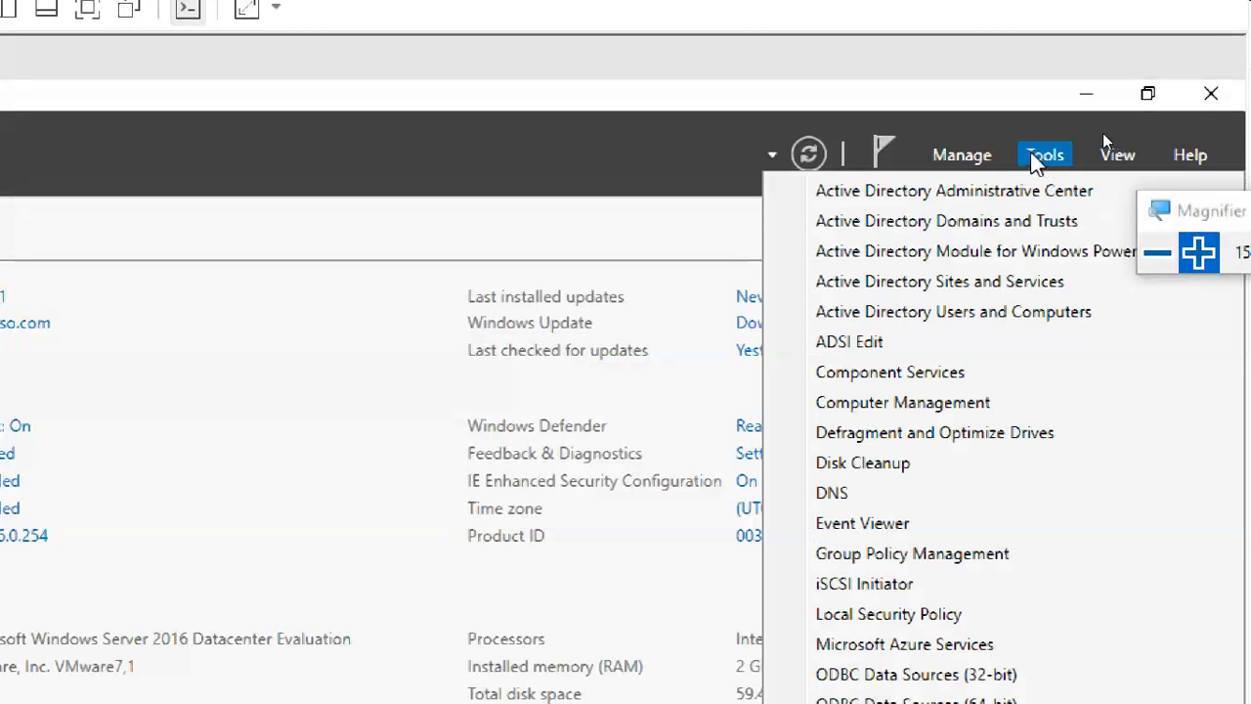
pyautogui.click(988, 153)
pyautogui.click(989, 153)
pyautogui.click(988, 155)
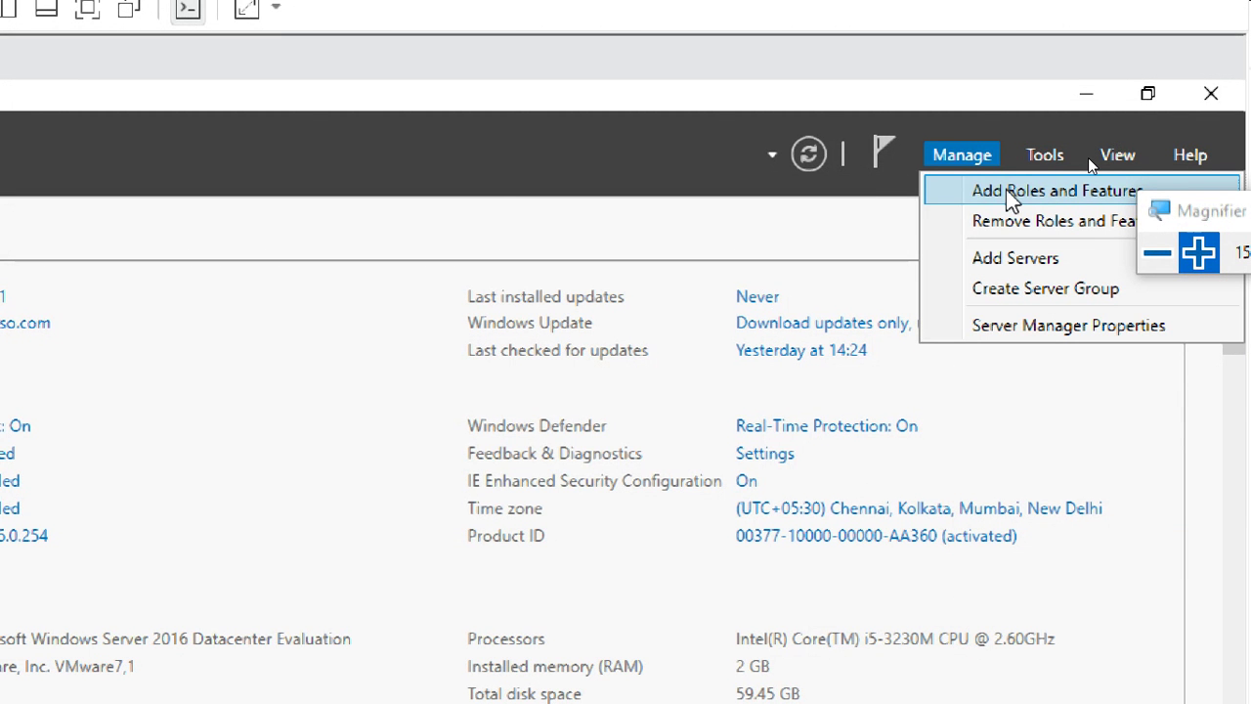
# In Add Roles and Features, select the DHCP Server role with its management tools.
pyautogui.click(1006, 191)
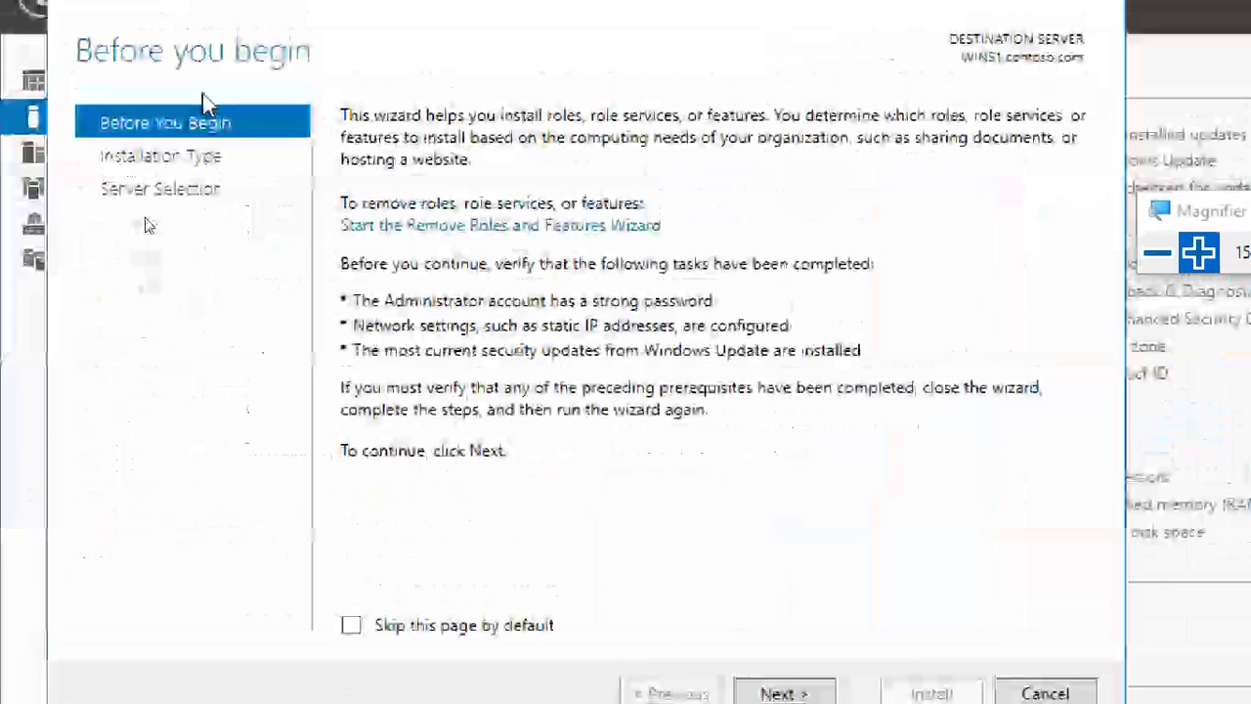
pyautogui.click(772, 691)
pyautogui.click(772, 691)
pyautogui.click(772, 692)
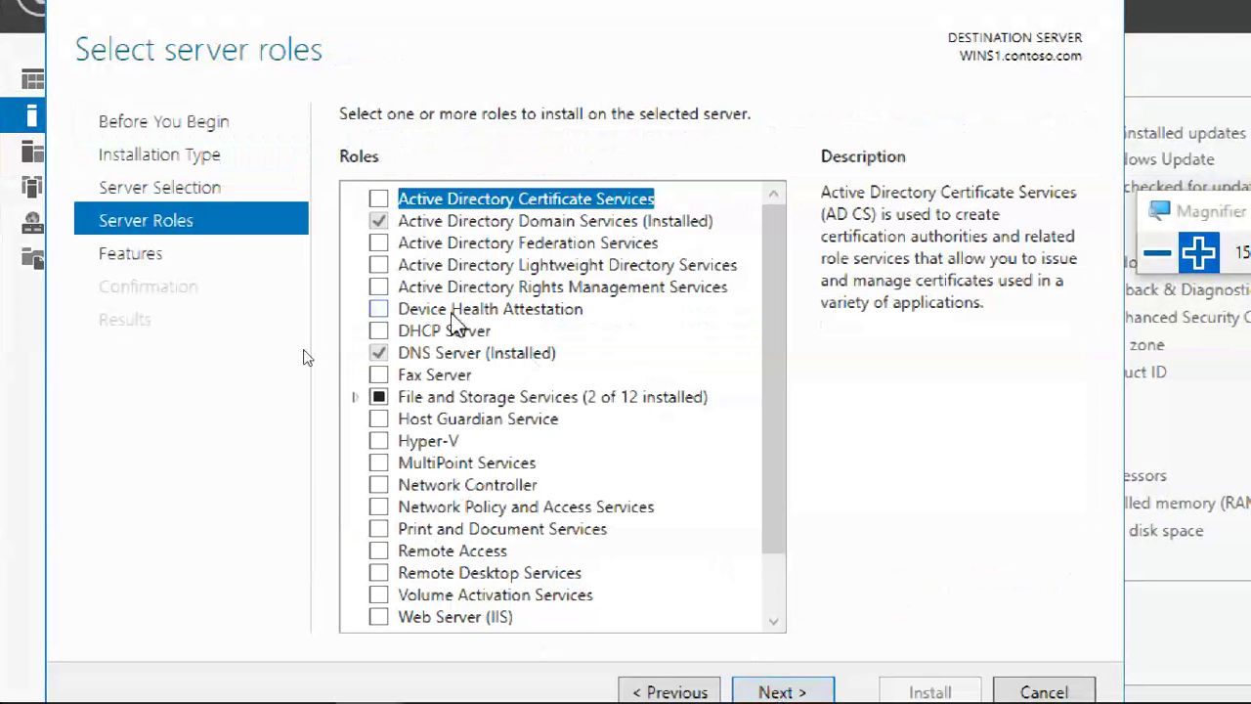
pyautogui.click(430, 330)
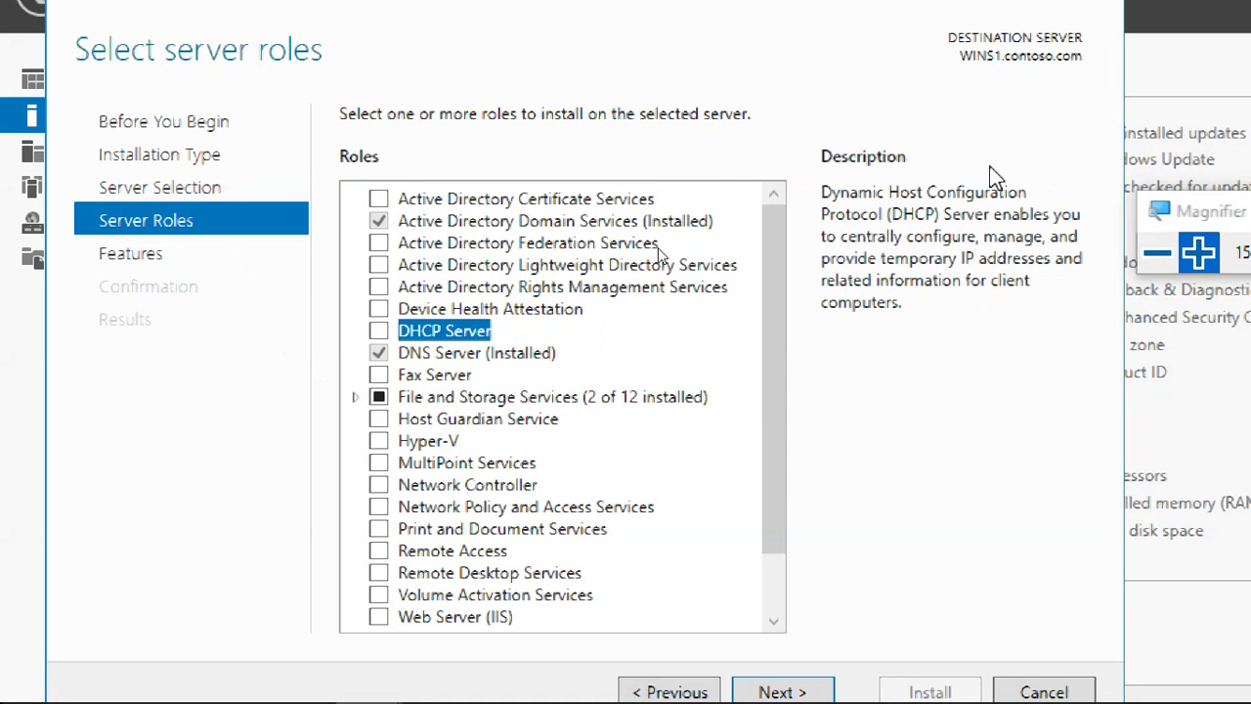
pyautogui.click(380, 330)
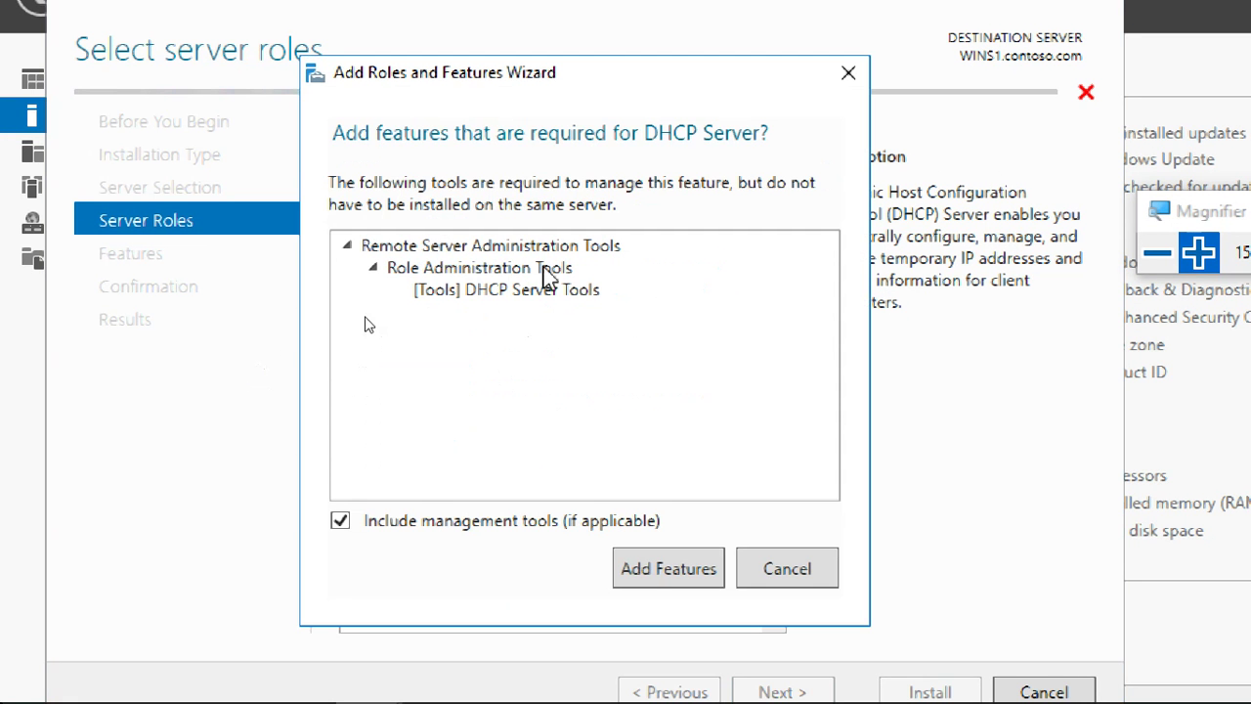
pyautogui.click(646, 575)
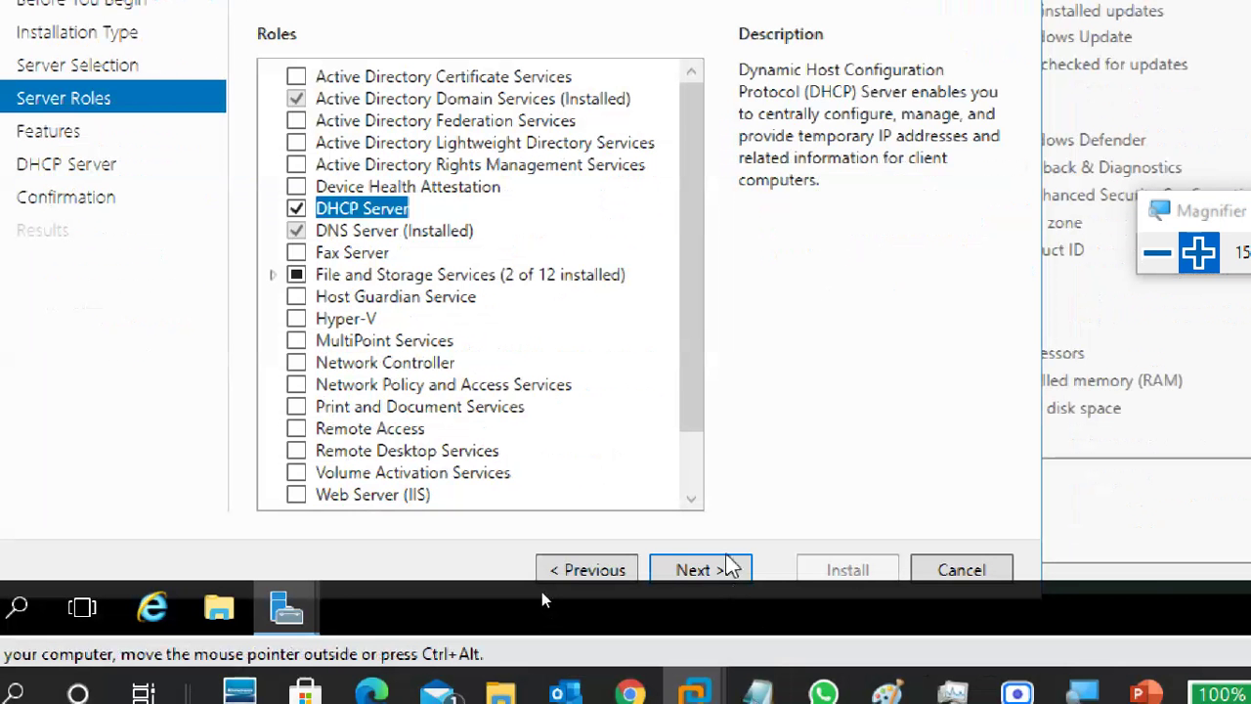
# Continue to confirmation, allow automatic restart, and start the DHCP Server installation.
pyautogui.click(728, 566)
pyautogui.click(733, 570)
pyautogui.click(733, 569)
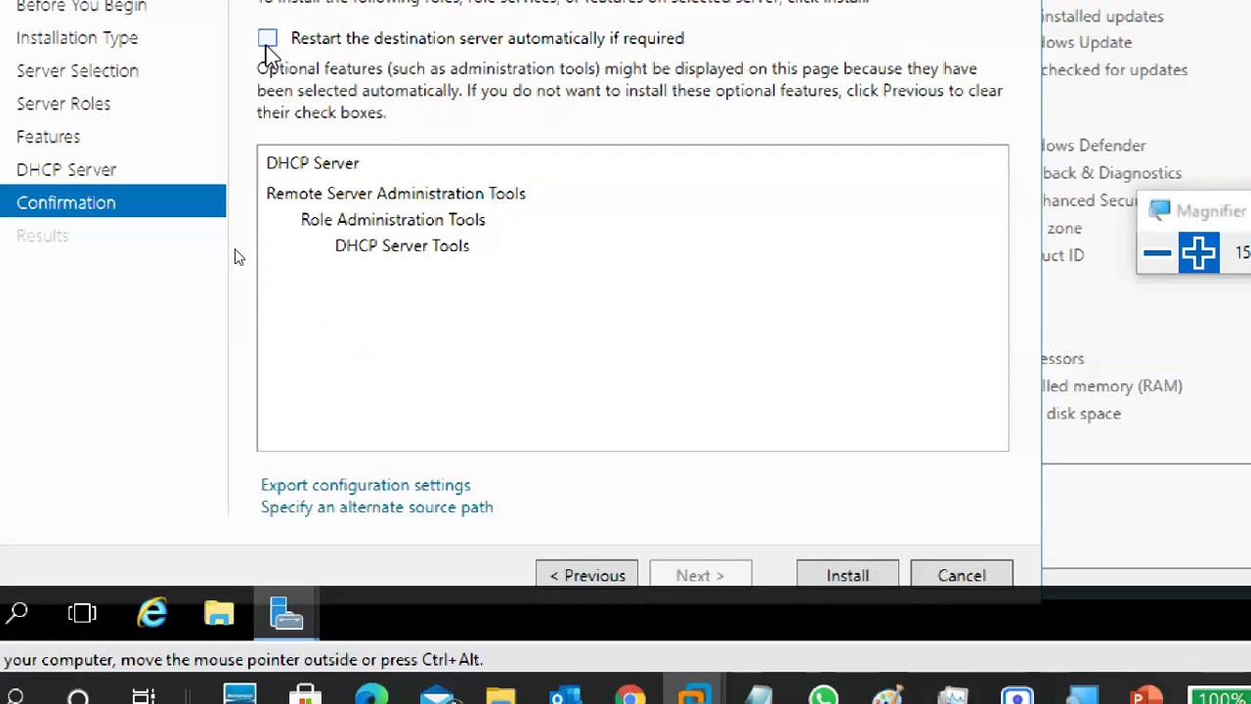
pyautogui.click(266, 37)
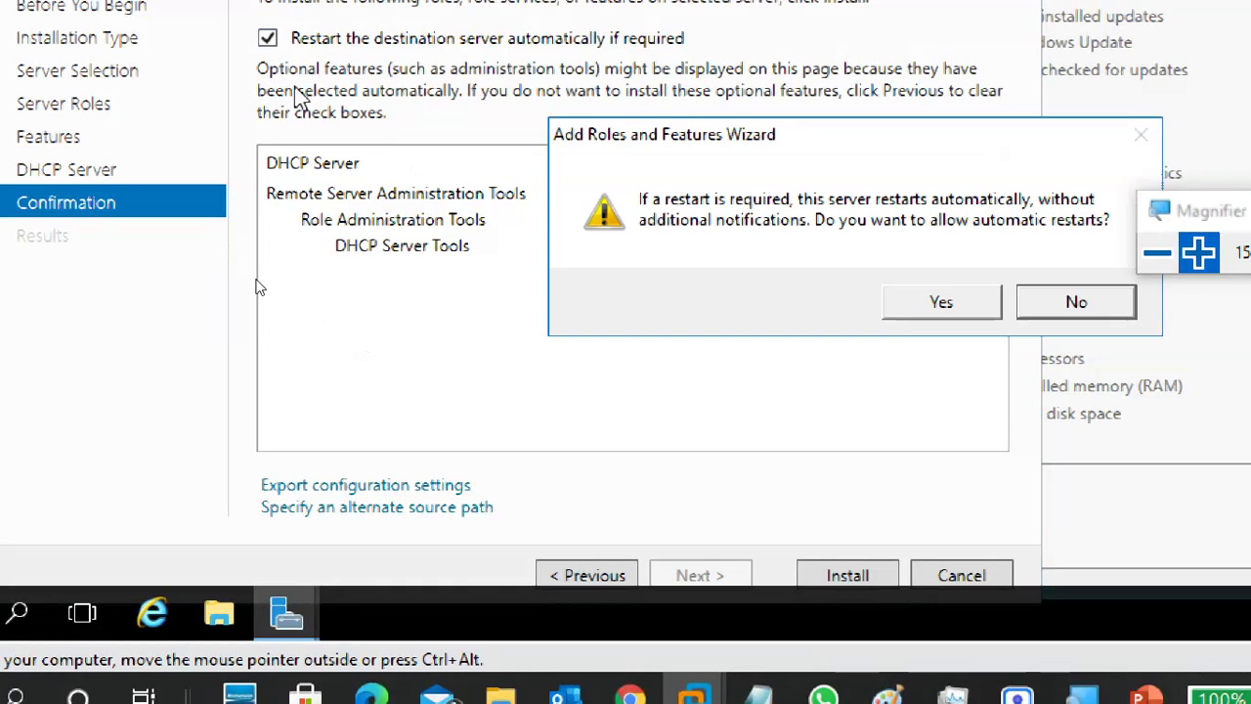
pyautogui.click(902, 304)
pyautogui.click(838, 576)
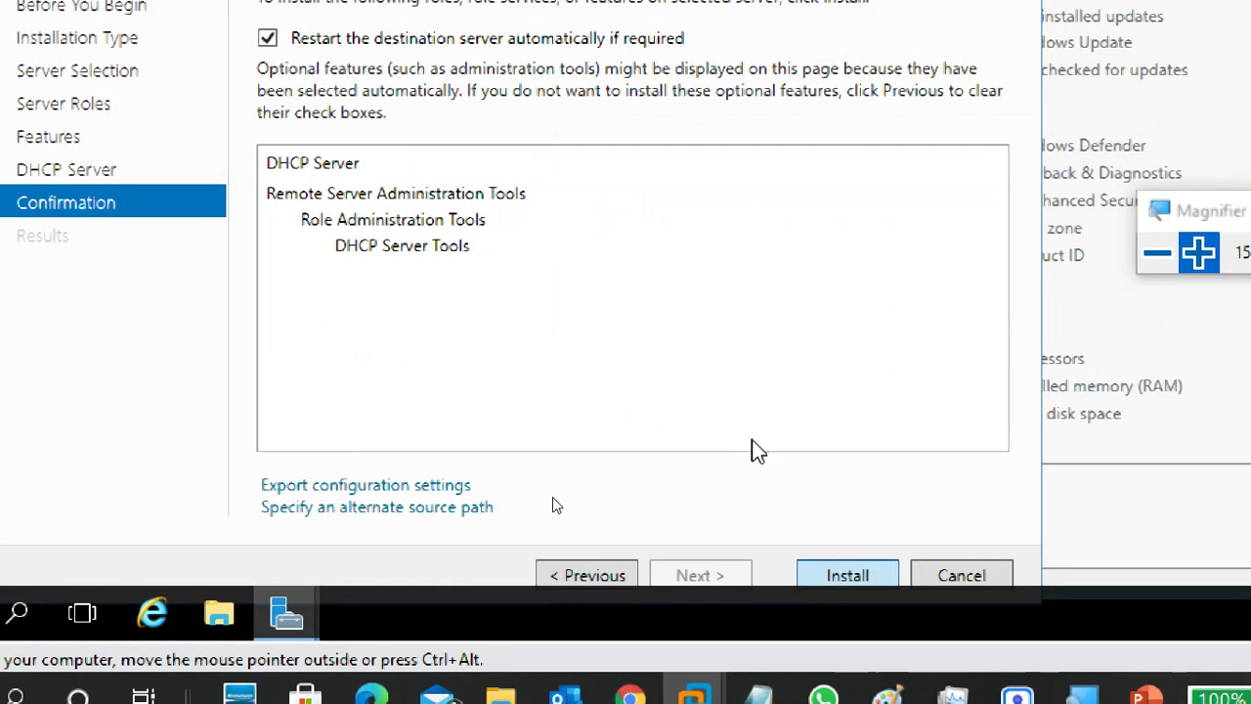
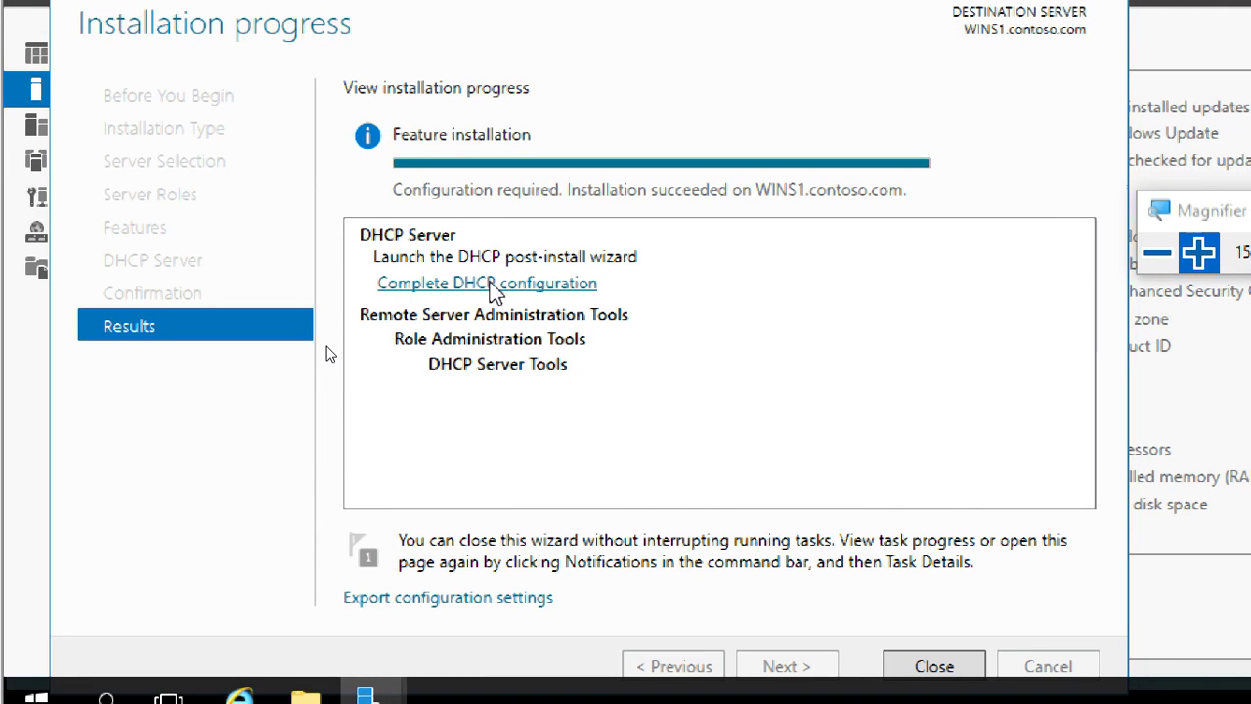
# Run the DHCP post-install configuration with Administrator credentials, commit it, and close both wizards.
pyautogui.click(493, 283)
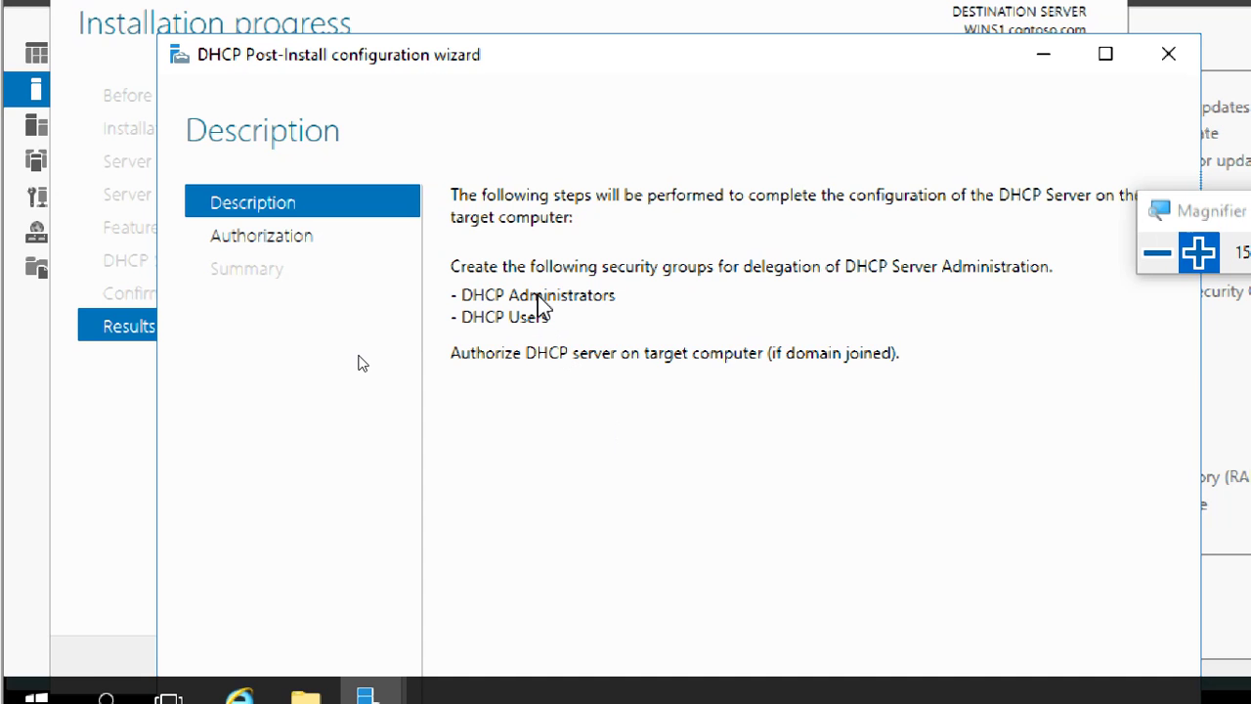
pyautogui.click(1219, 248)
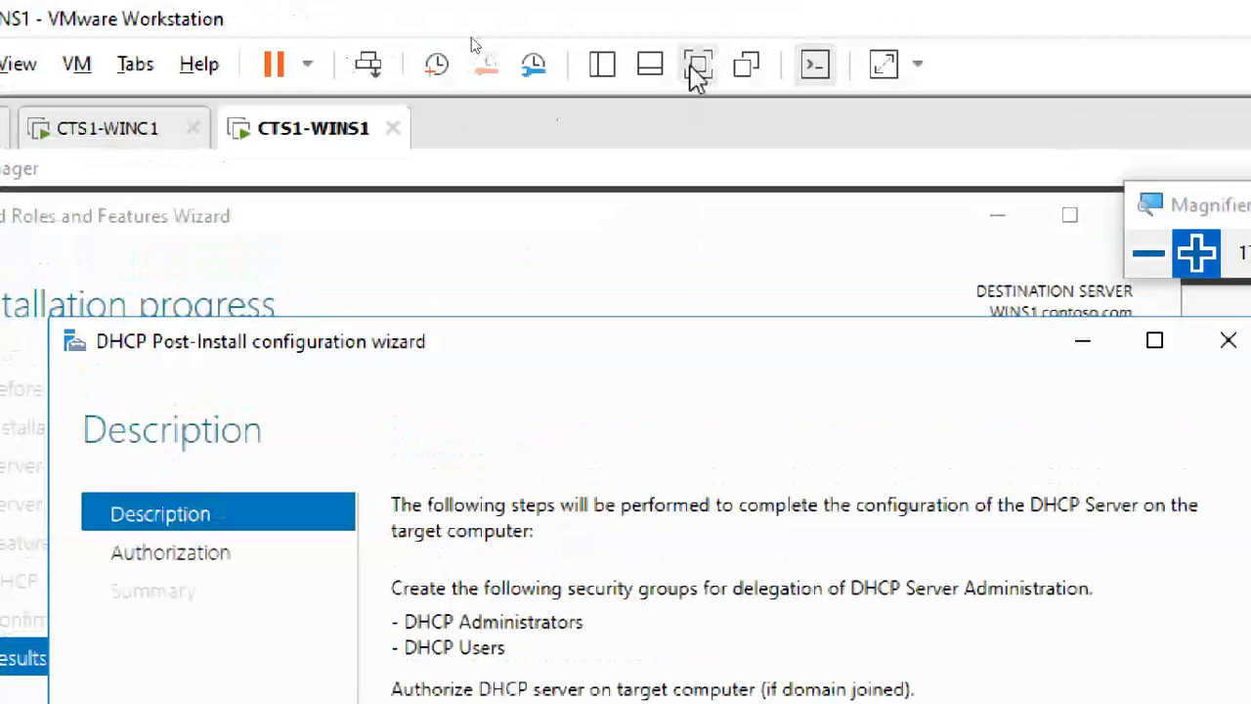
pyautogui.click(695, 65)
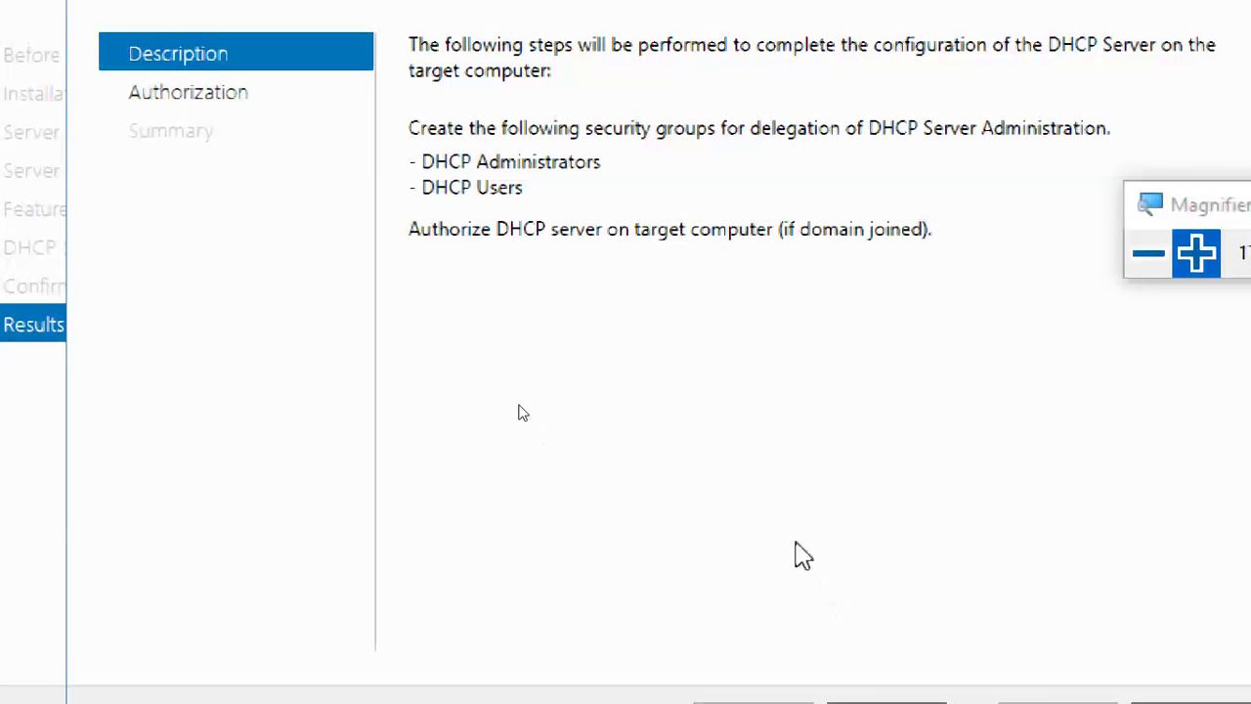
pyautogui.click(826, 545)
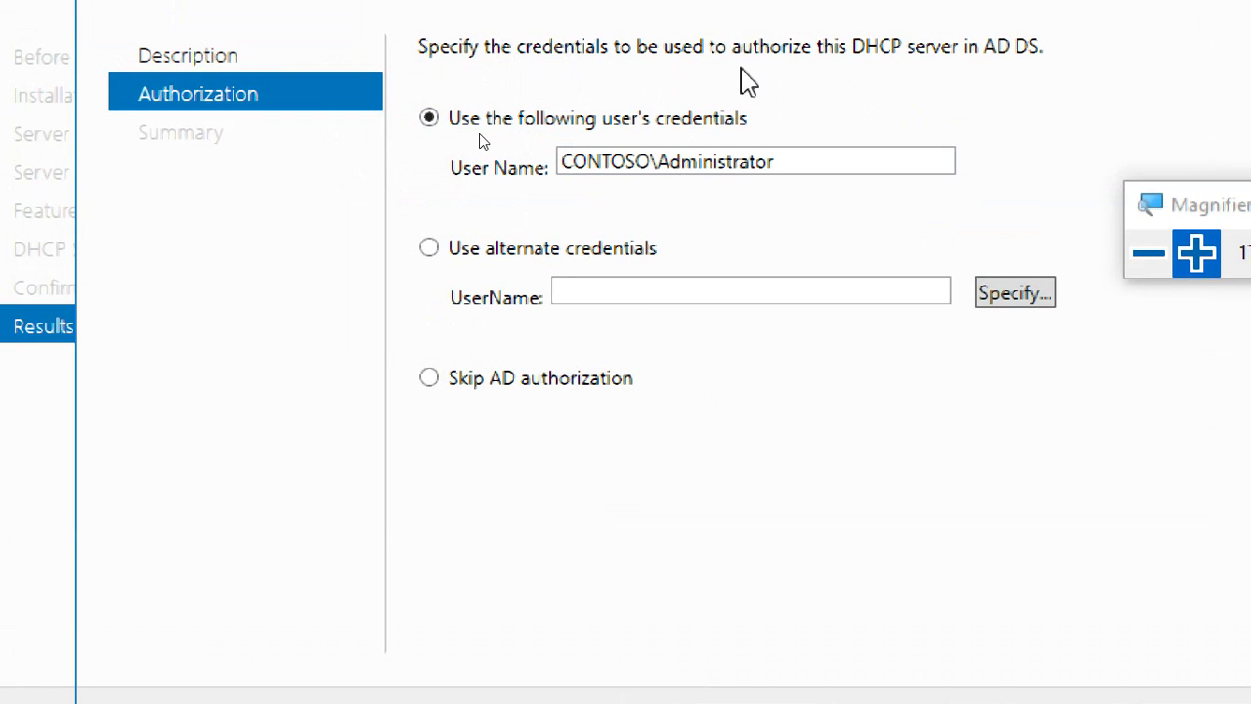
pyautogui.tripleClick(797, 168)
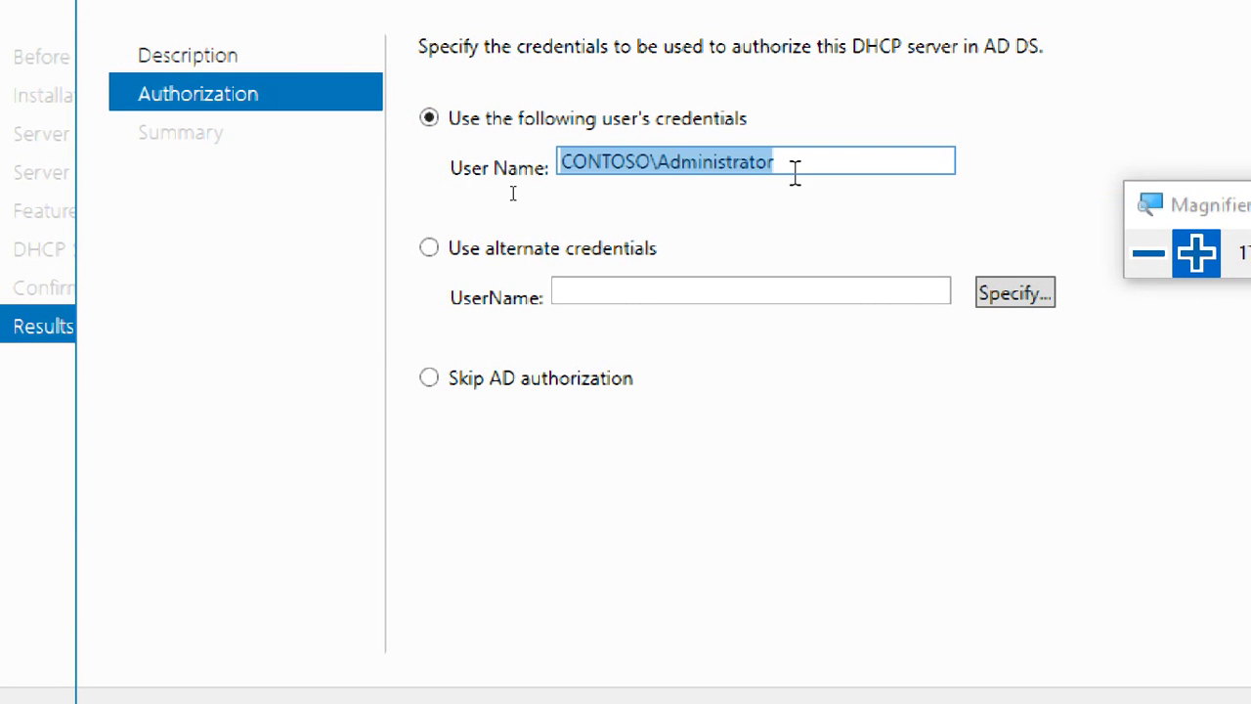
pyautogui.click(803, 217)
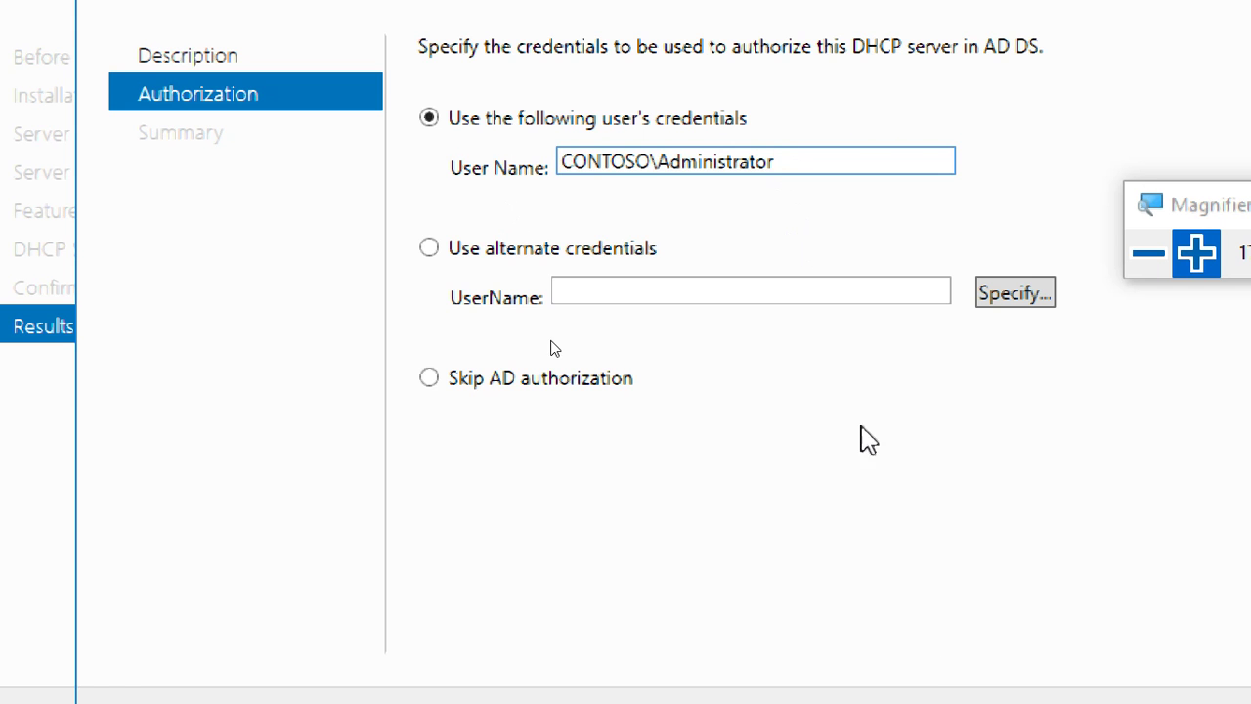
pyautogui.click(1024, 615)
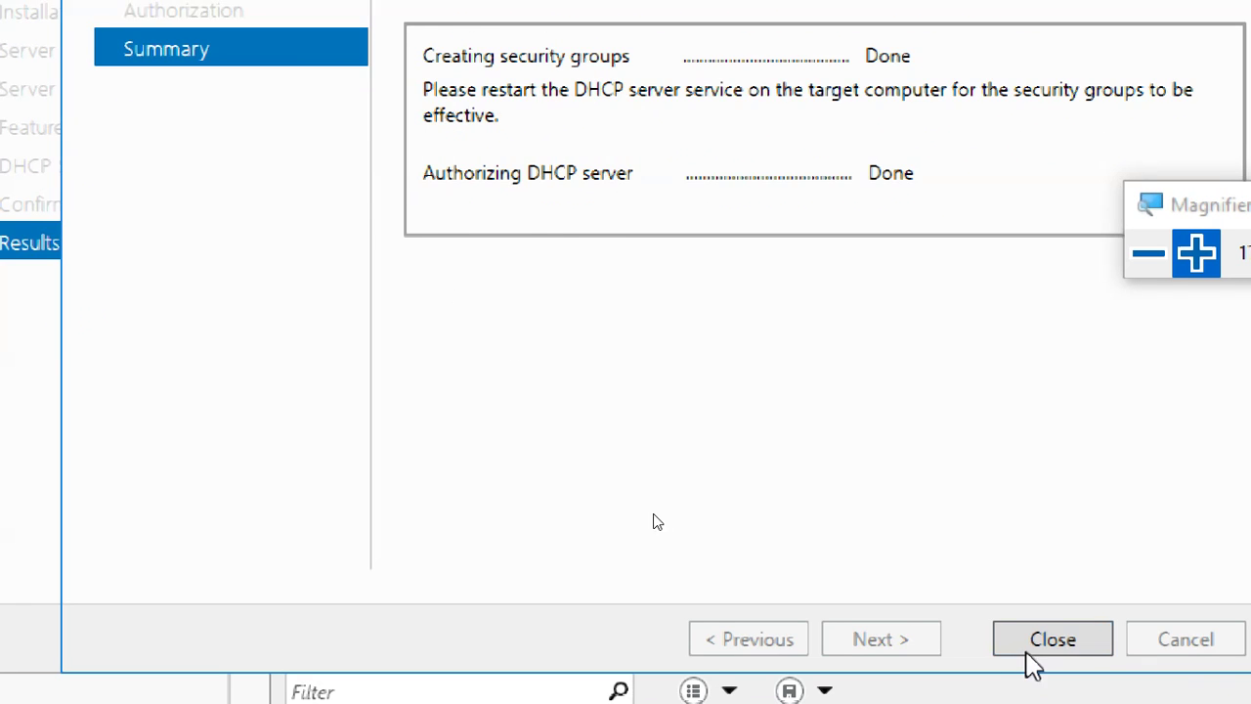
pyautogui.click(1075, 696)
pyautogui.click(1021, 645)
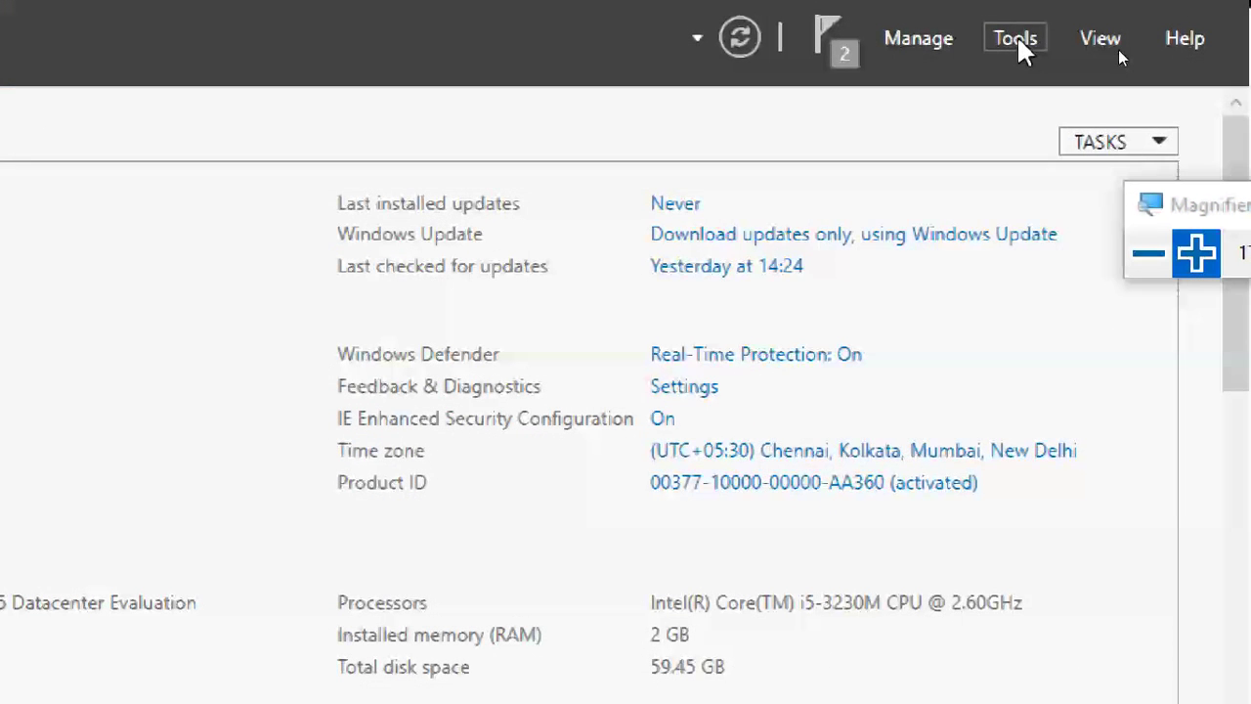
# Launch the DHCP console from Tools and maximize its window.
pyautogui.click(1016, 44)
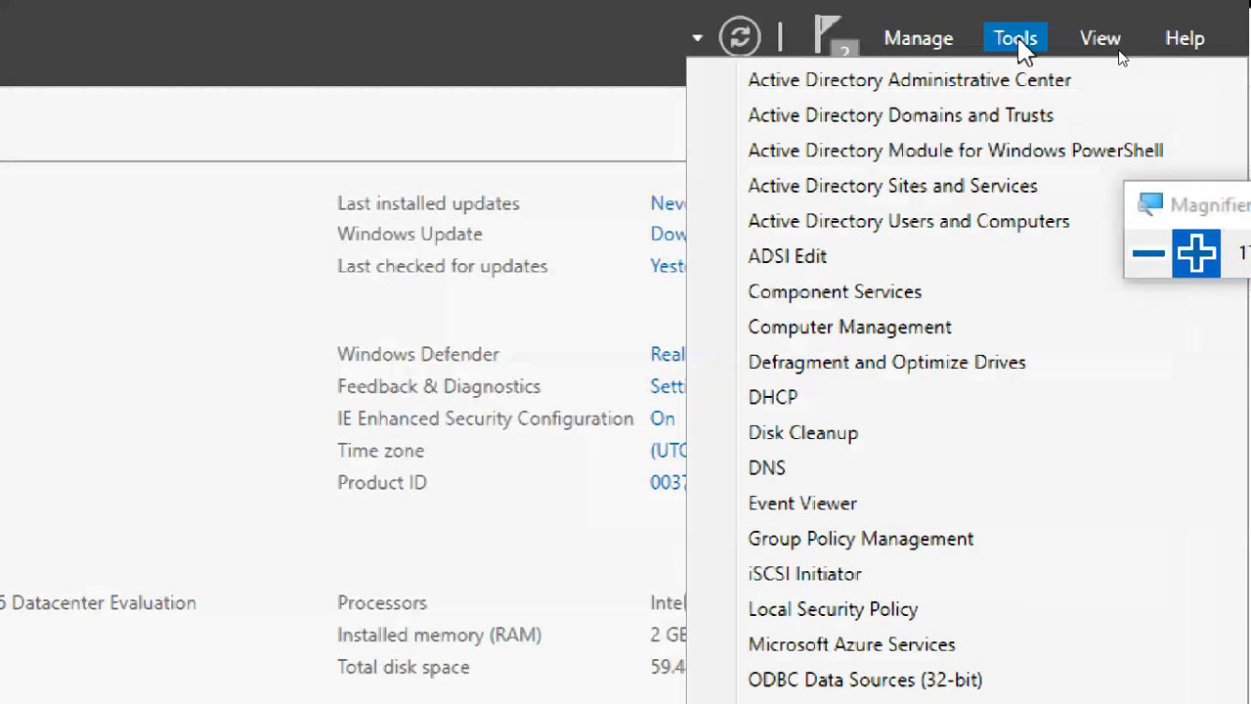
pyautogui.click(812, 400)
pyautogui.press('super+minus')
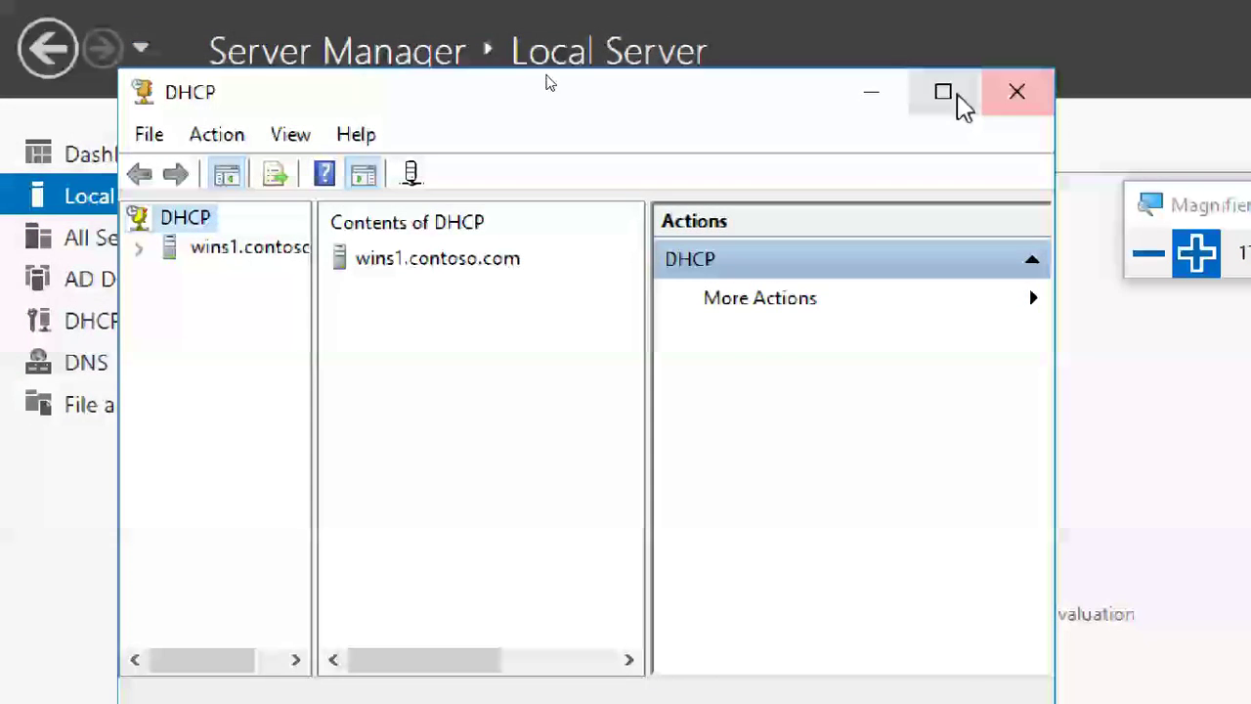
pyautogui.click(942, 90)
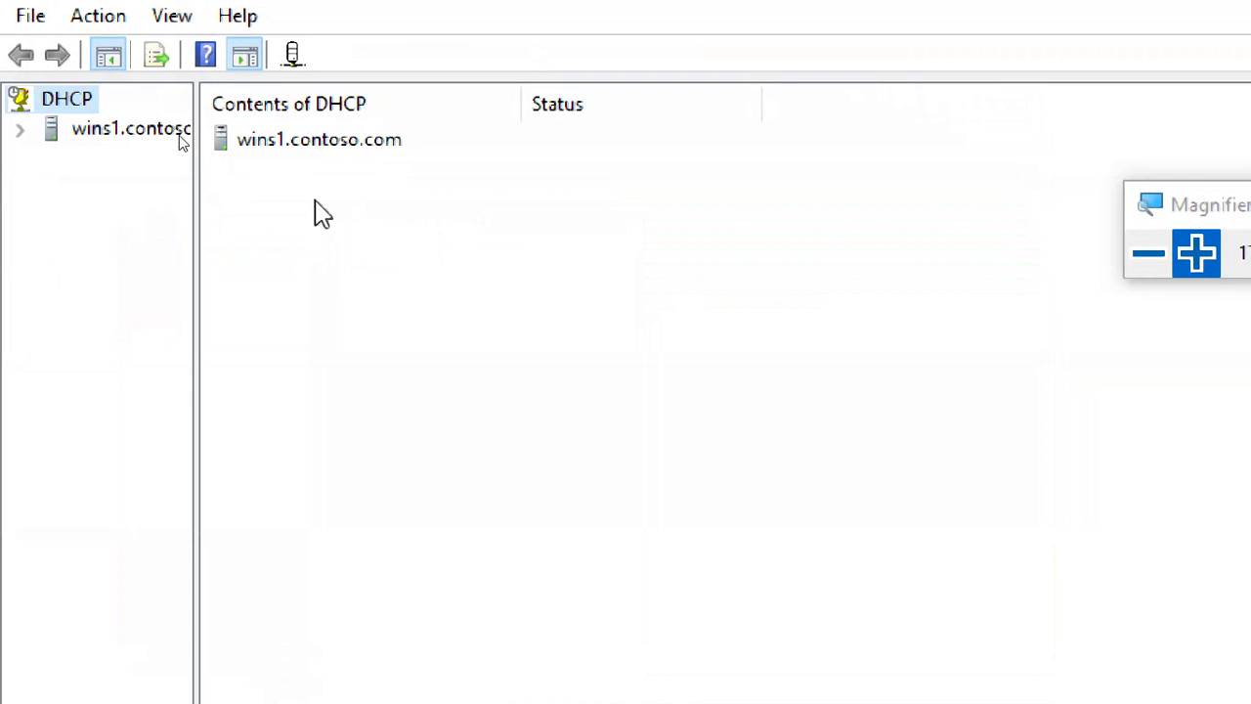
# Expand wins1.contoso.com down to IPv4, widen the tree pane, and select the IPv4 node.
pyautogui.click(21, 131)
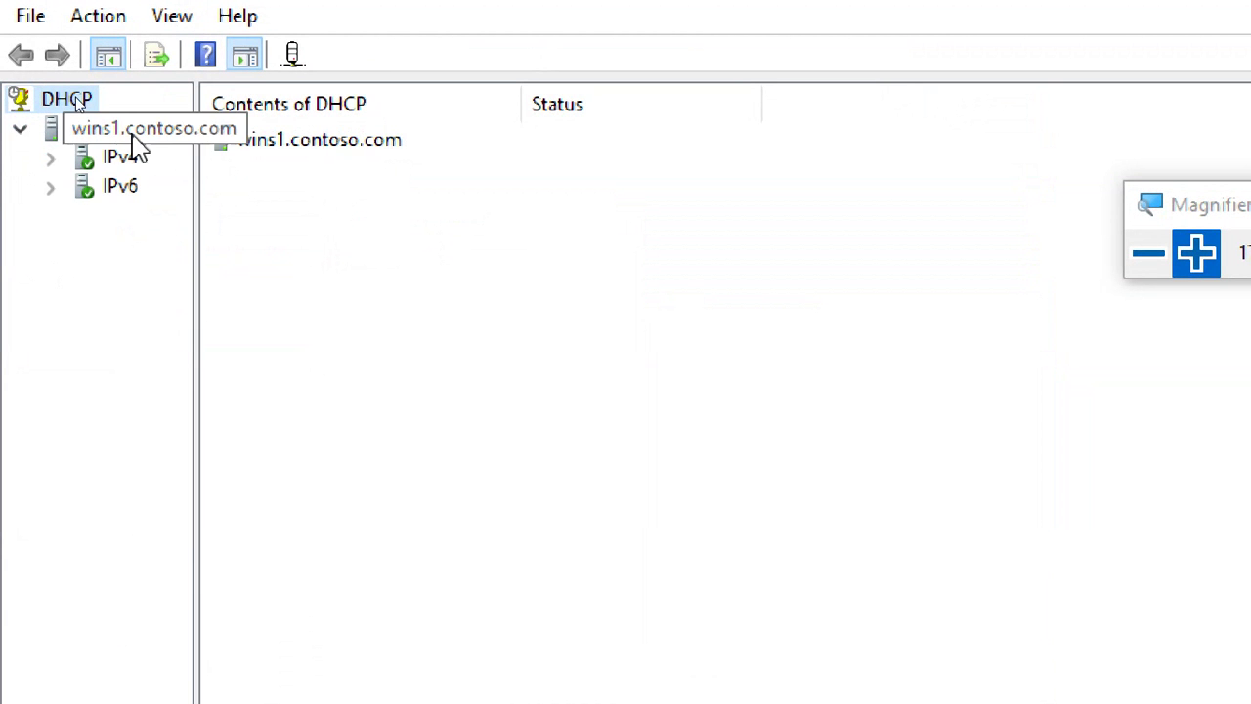
pyautogui.click(131, 140)
pyautogui.click(51, 158)
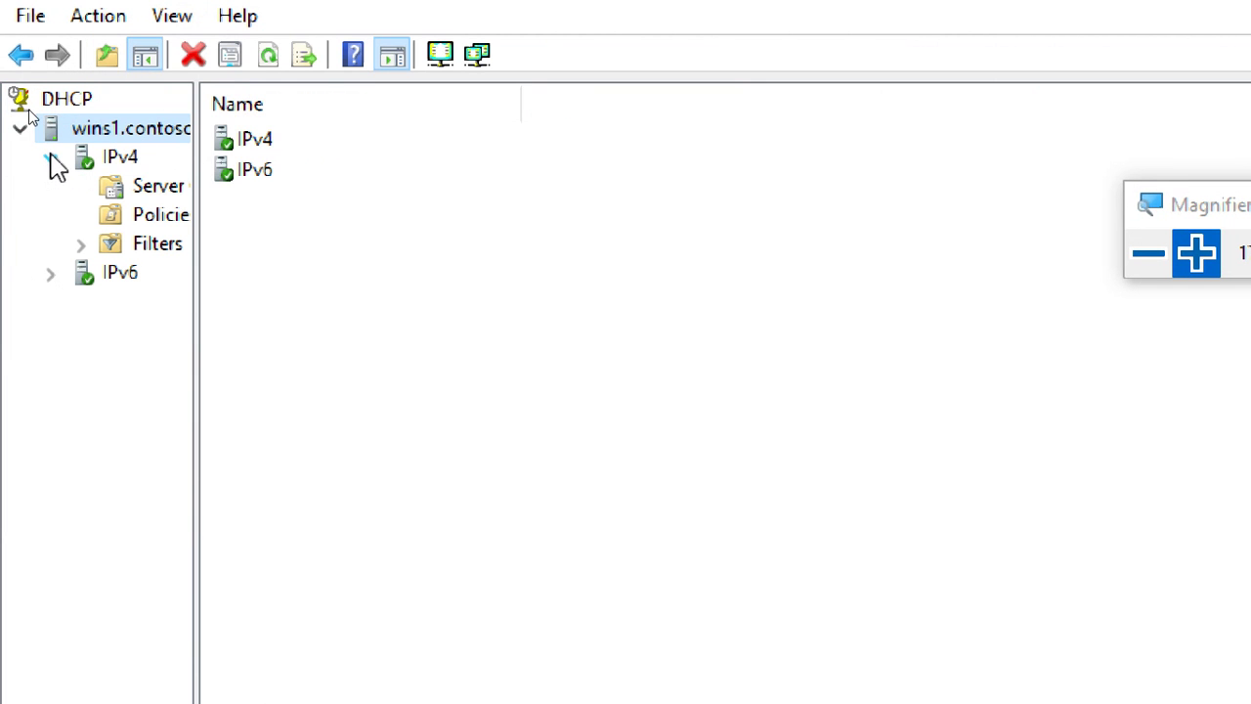
pyautogui.moveTo(200, 185); pyautogui.dragTo(404, 209)
pyautogui.click(122, 156)
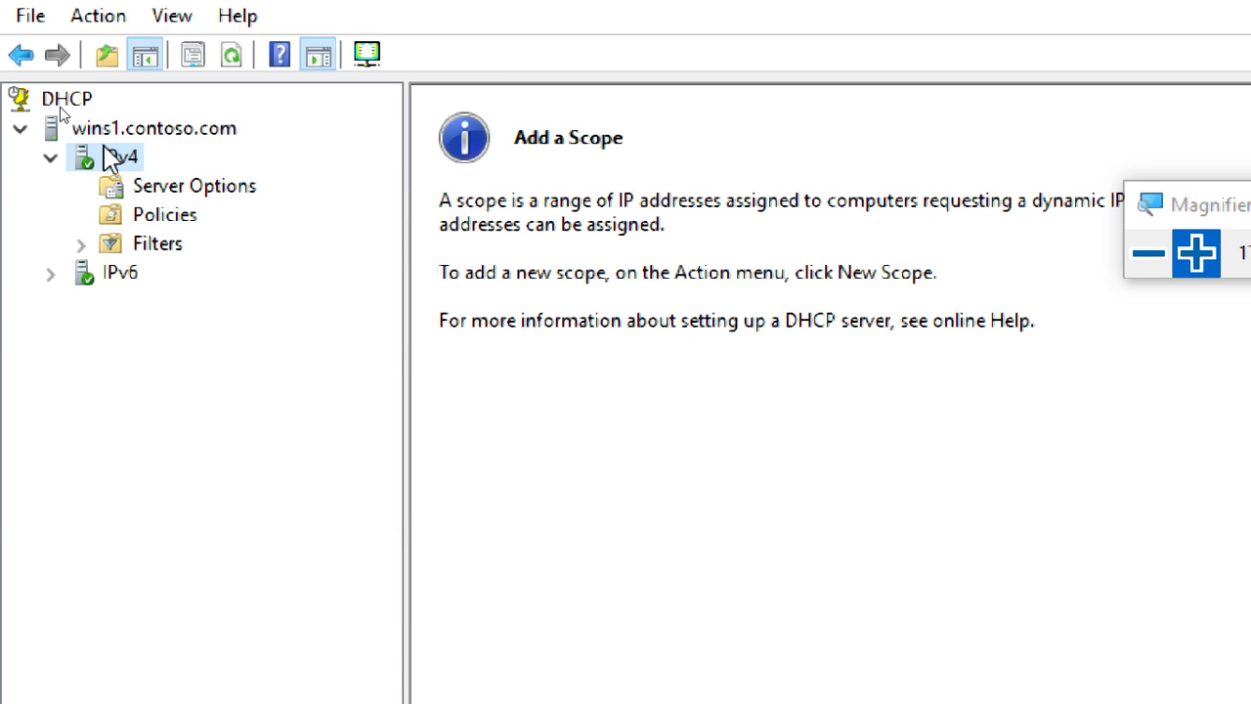
pyautogui.click(20, 130)
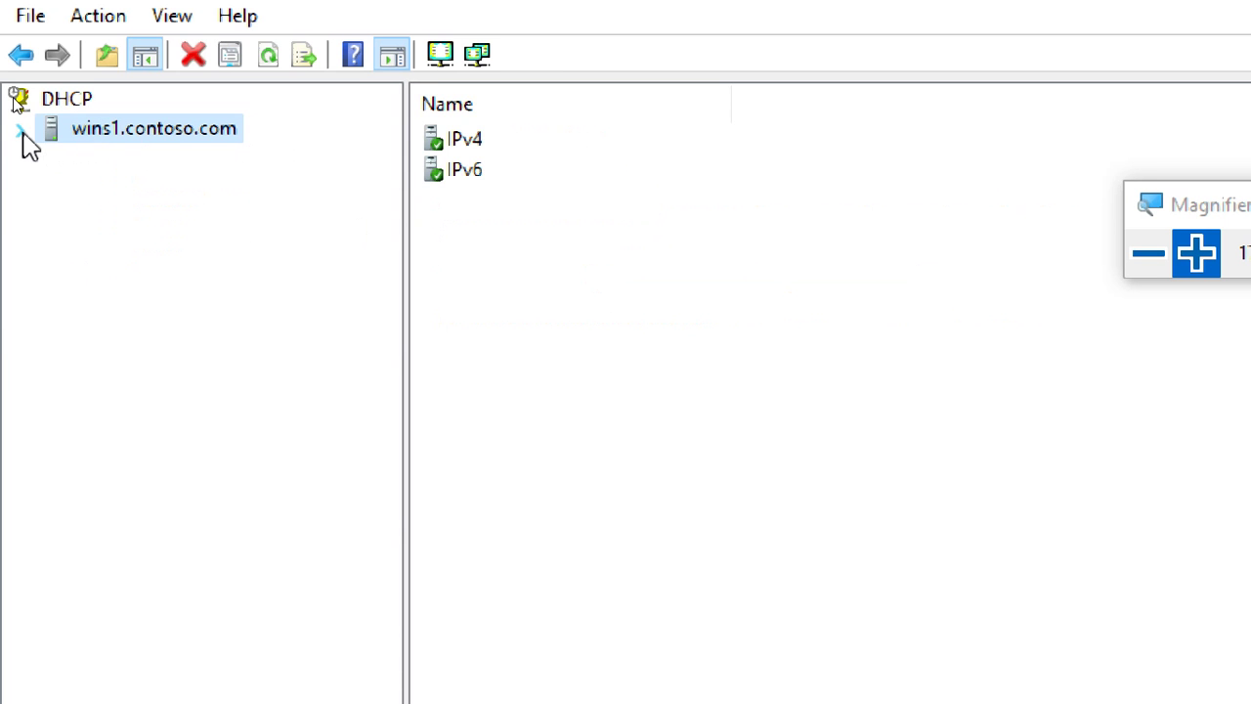
pyautogui.click(21, 132)
pyautogui.click(52, 159)
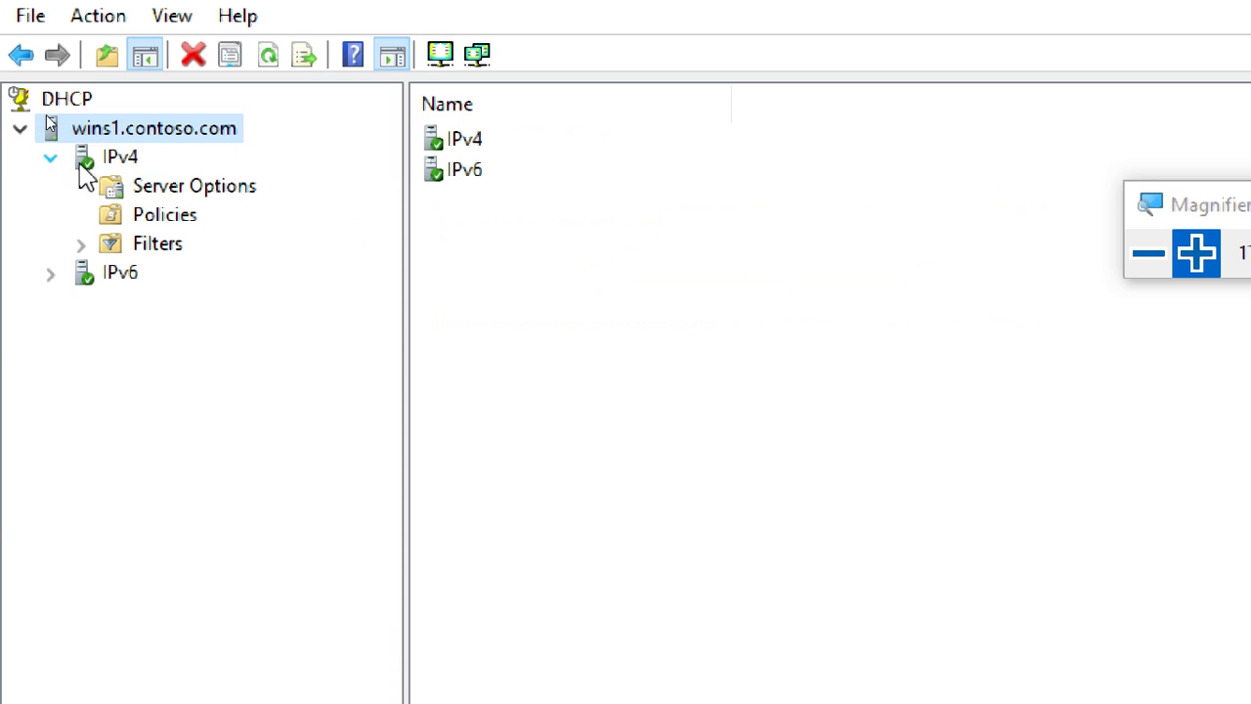
pyautogui.click(125, 164)
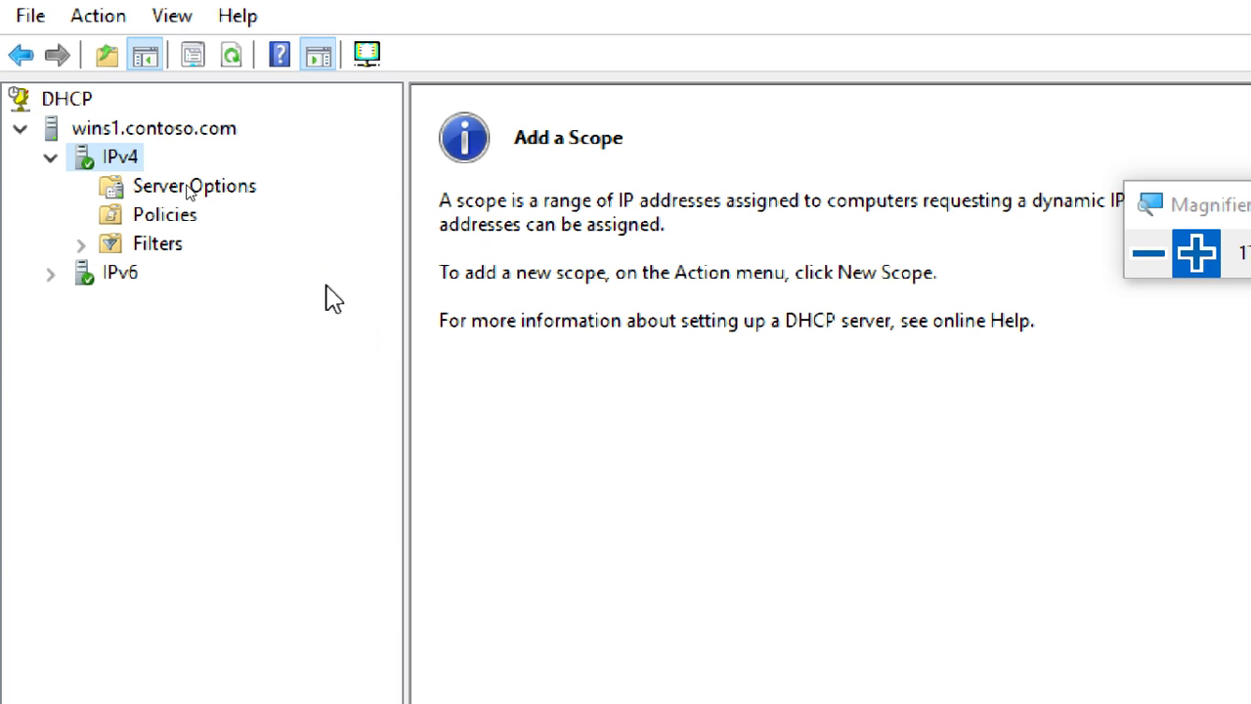
# Start a New Scope on IPv4 and name it scope1.
pyautogui.rightClick(133, 160)
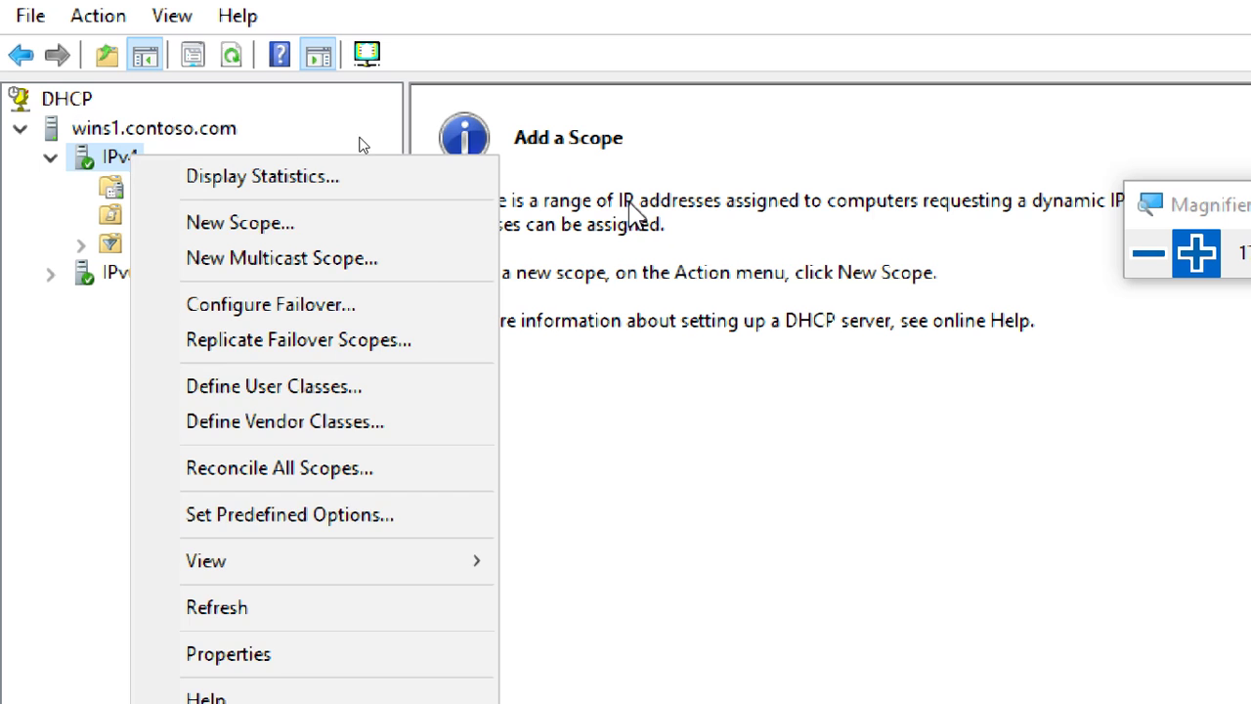
pyautogui.press('Escape')
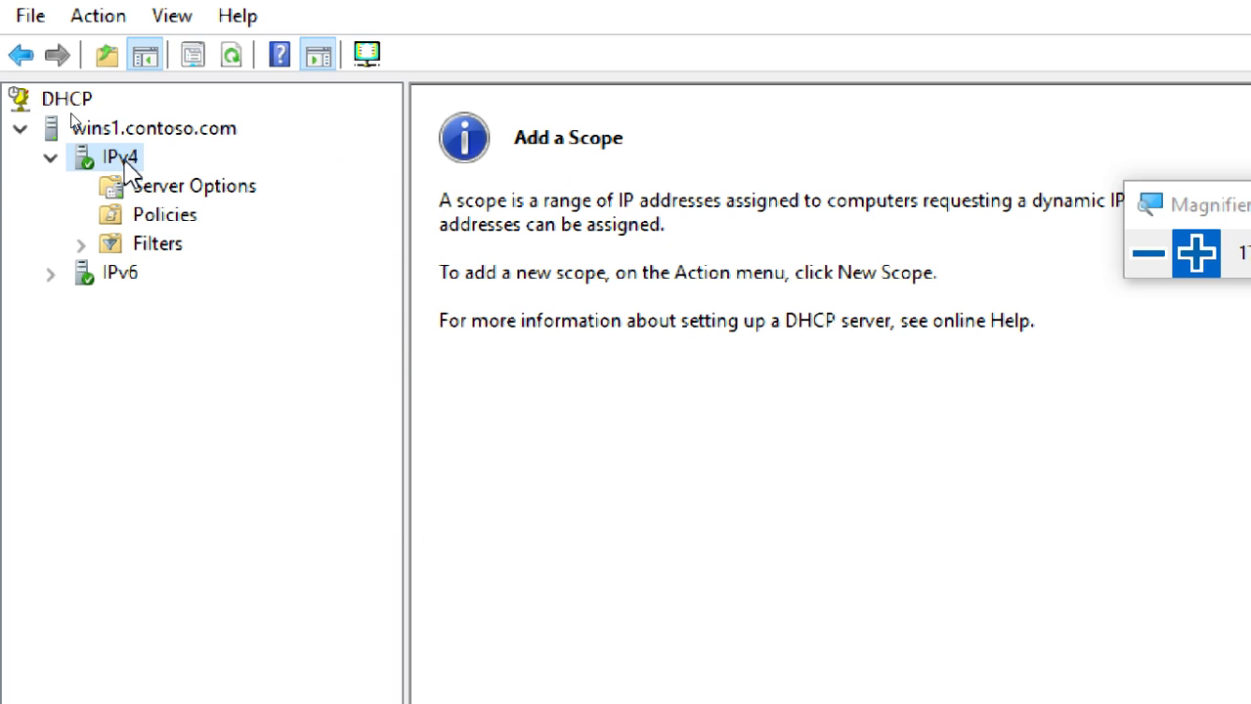
pyautogui.rightClick(128, 167)
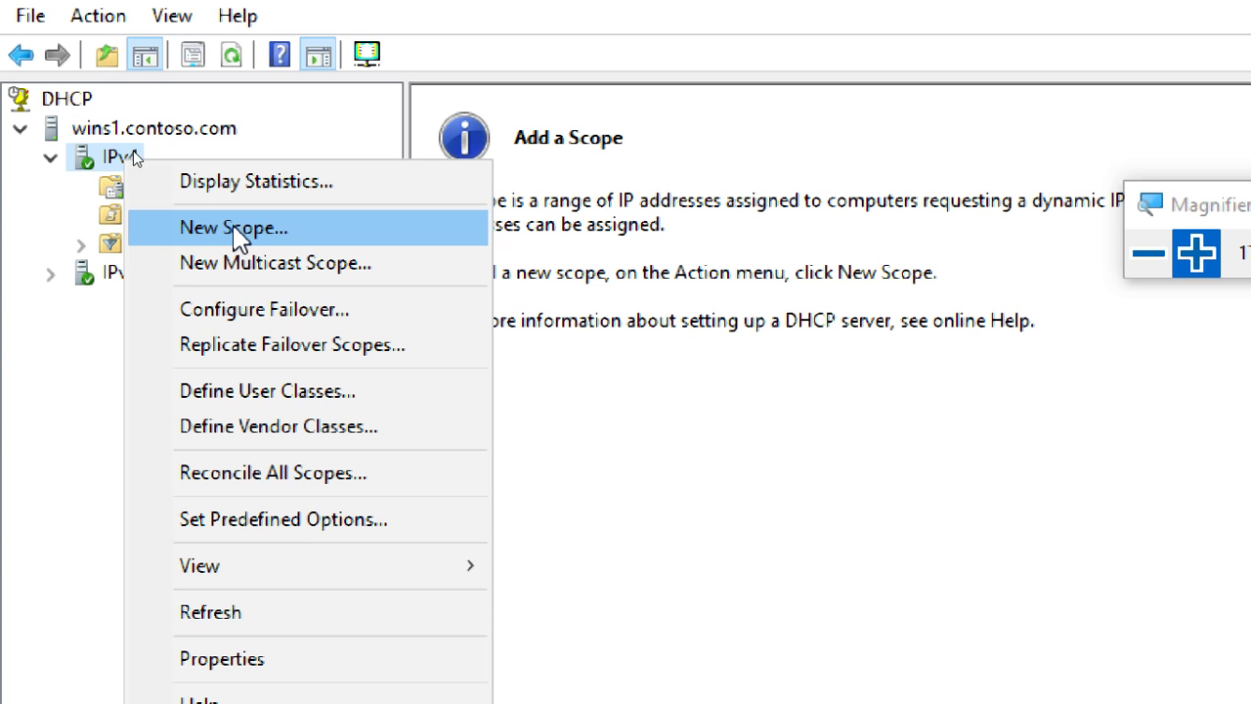
pyautogui.click(234, 229)
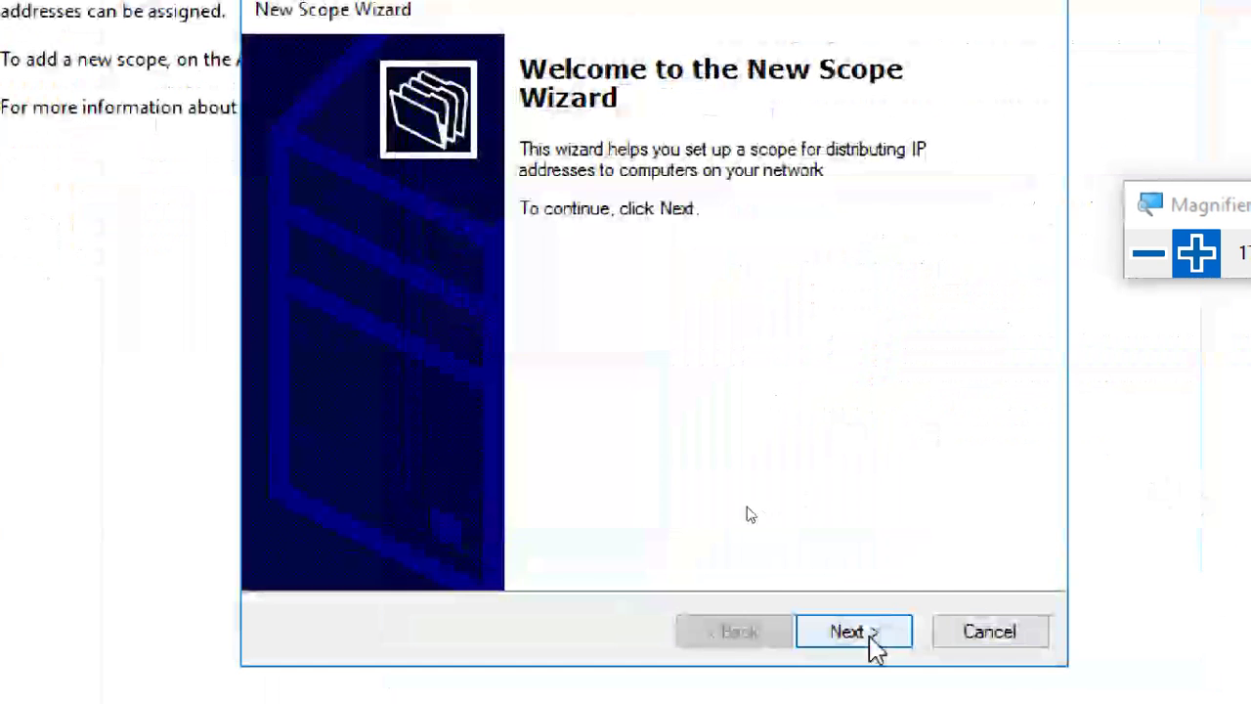
pyautogui.click(1024, 656)
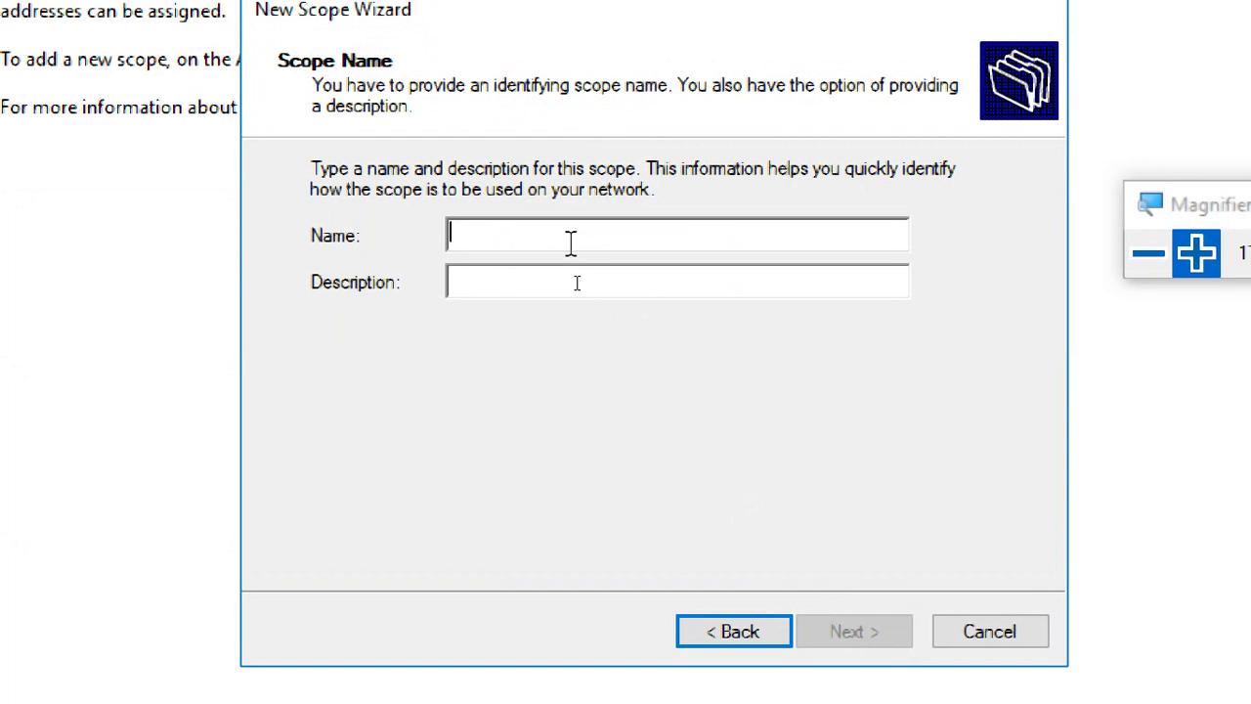
pyautogui.write('scope1')
pyautogui.click(597, 281)
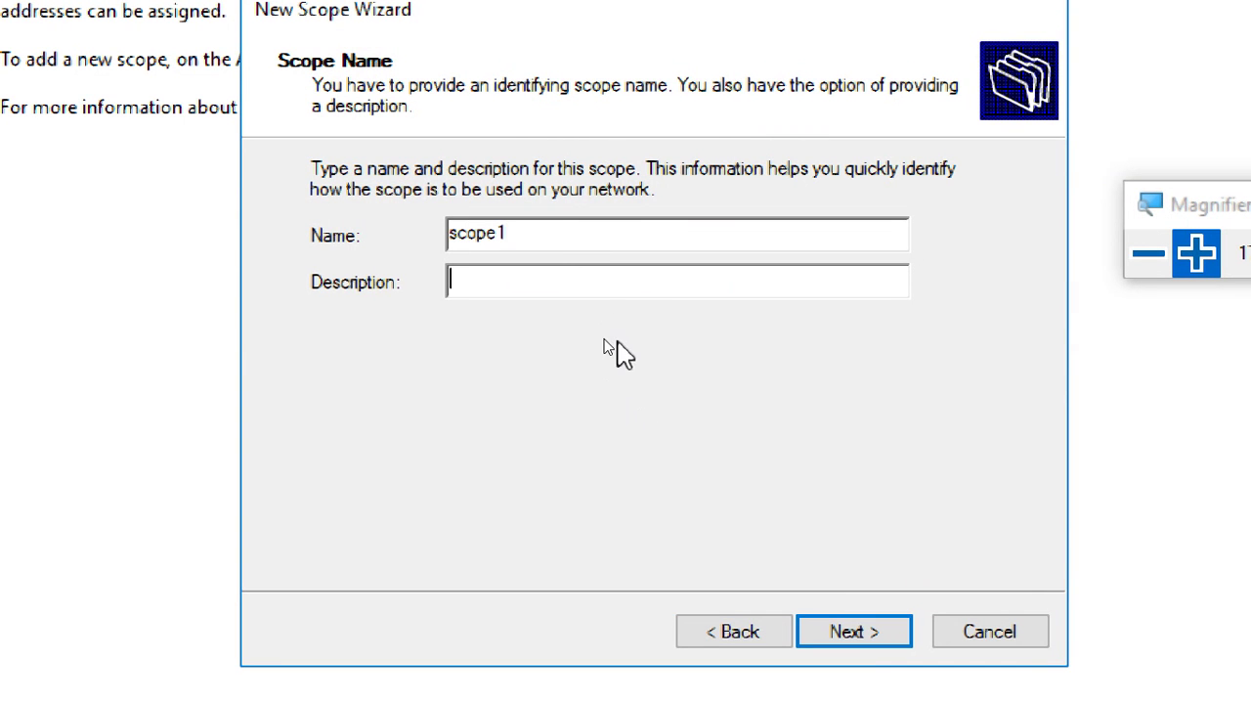
pyautogui.click(854, 635)
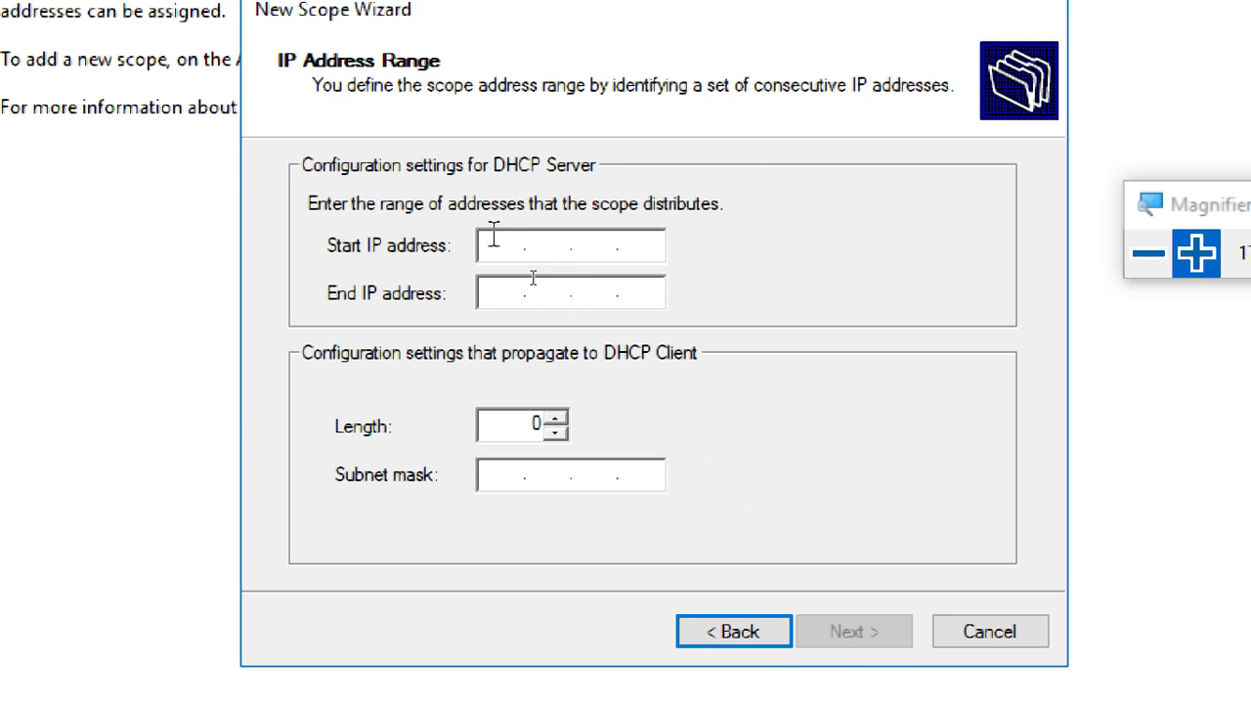
# Enter the range 172.16.0.101 to 172.16.0.150, keeping length 16 and mask 255.255.0.0.
pyautogui.hotkey('shift', 'Tab')
pyautogui.write('172.16.')
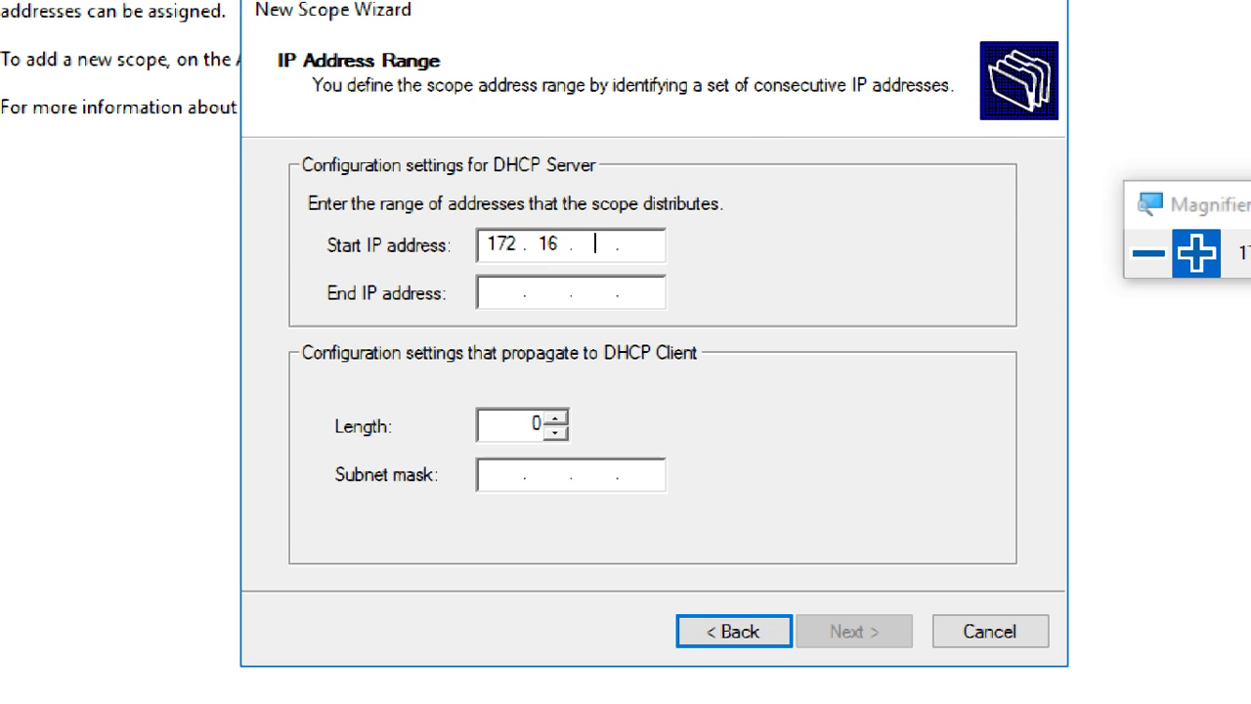
pyautogui.write('0.101')
pyautogui.click(511, 293)
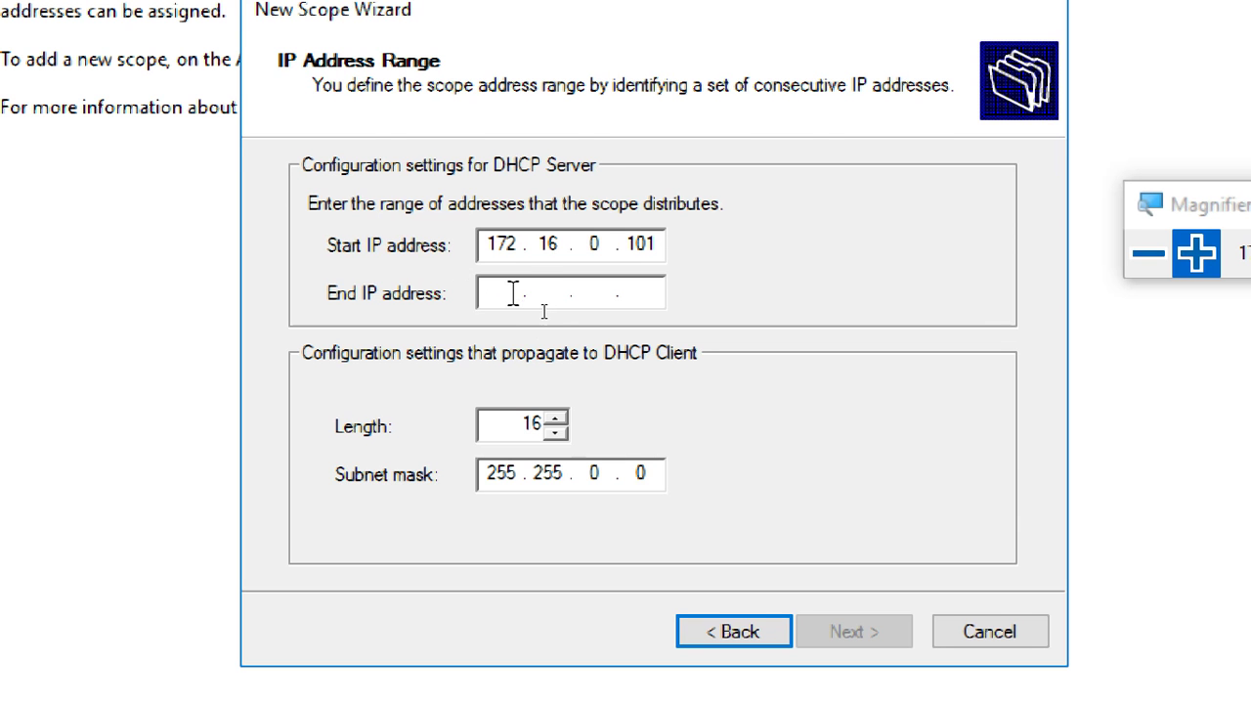
pyautogui.write('172.')
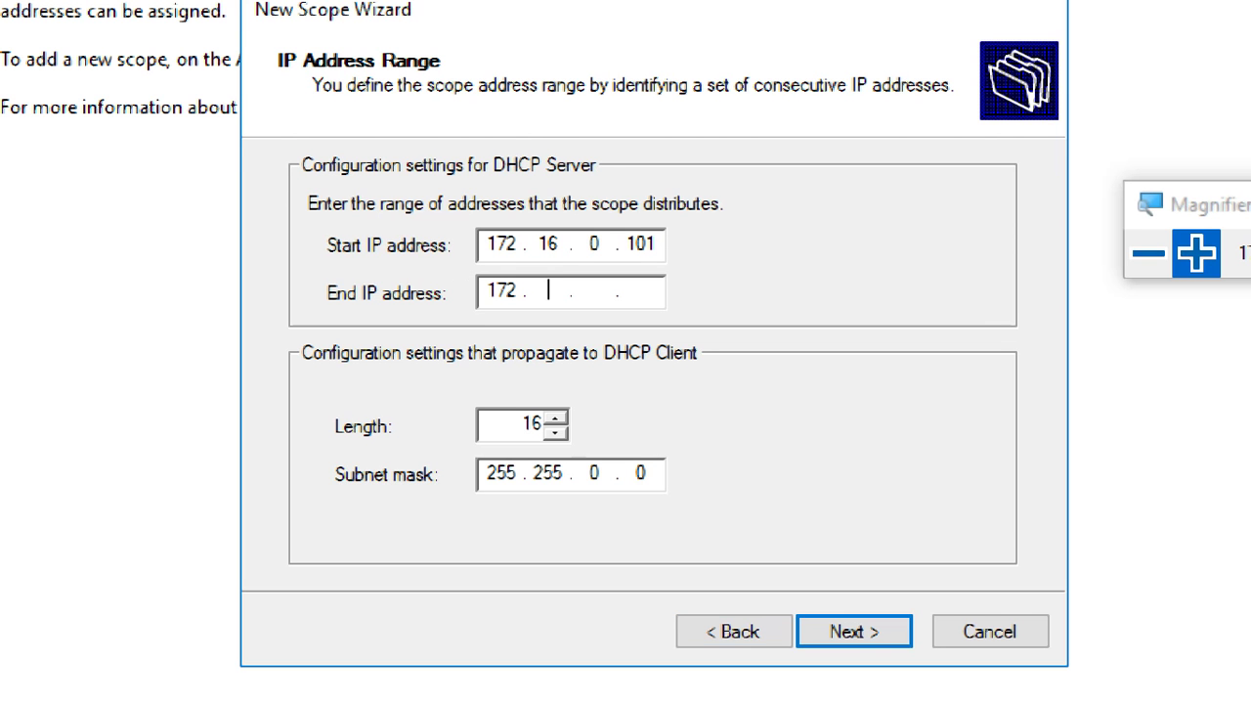
pyautogui.write('16.0.150')
pyautogui.doubleClick(510, 422)
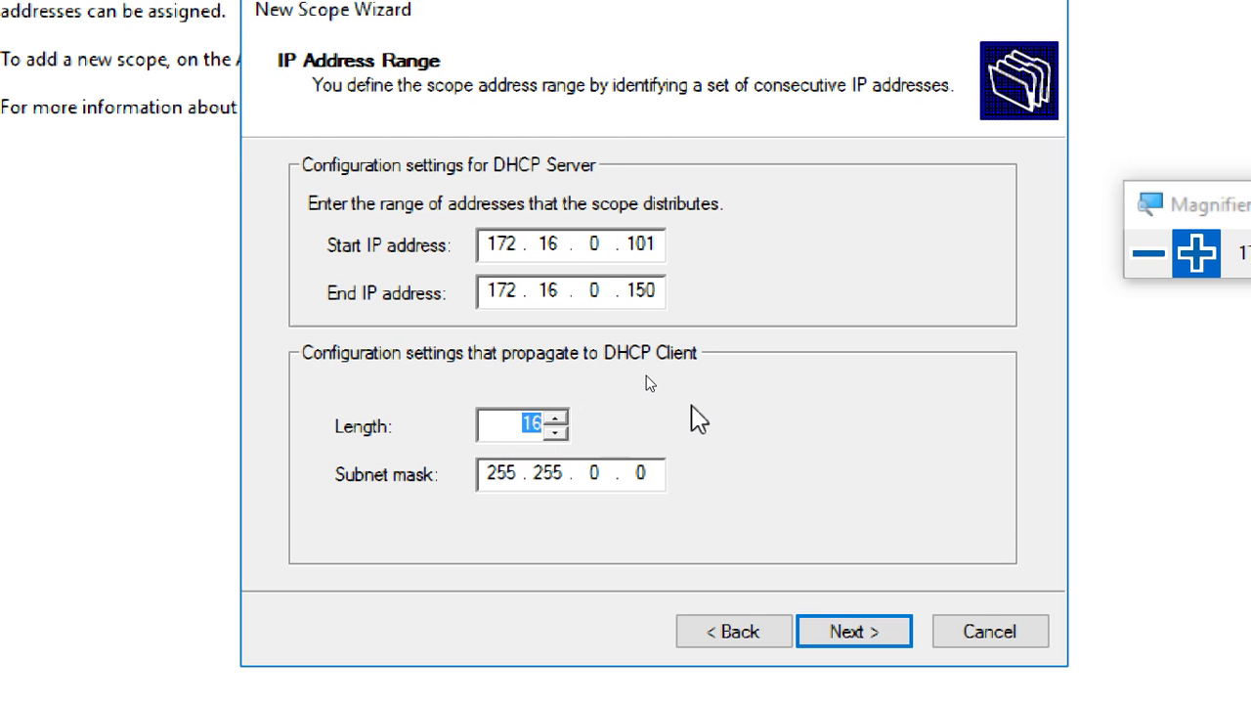
pyautogui.click(637, 477)
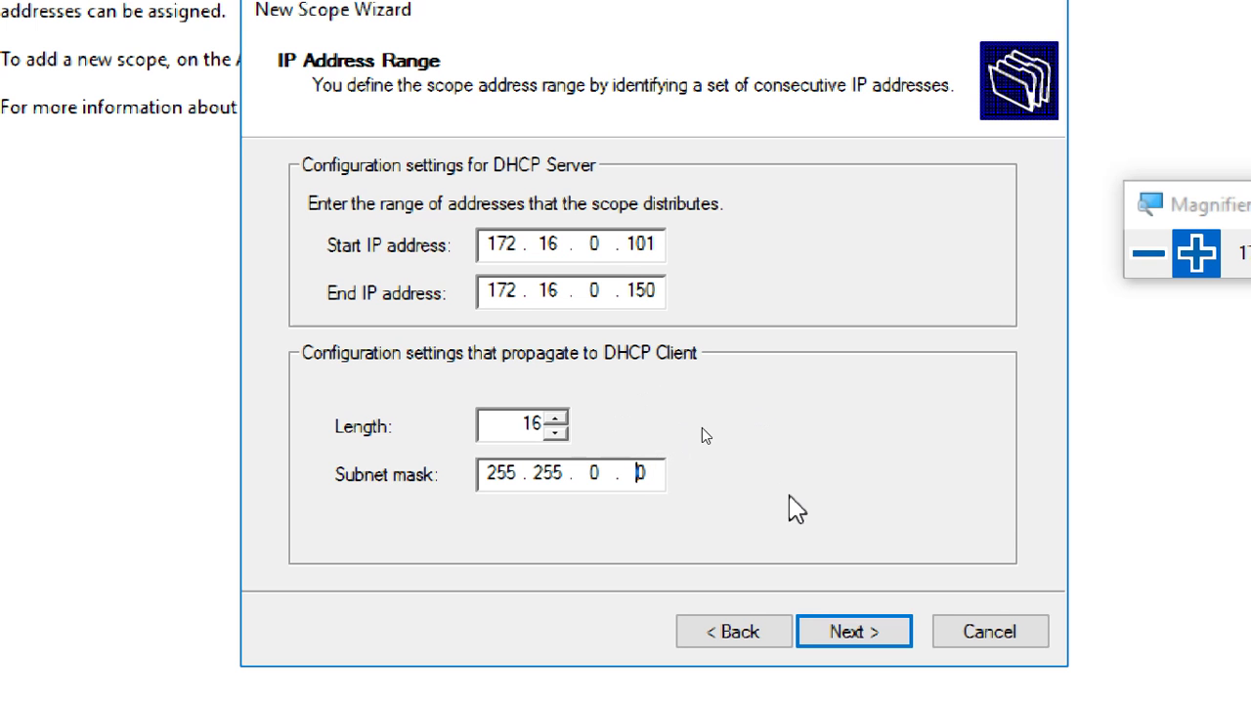
# Accept the 172.16.0.101–172.16.0.150 range and move on to Add Exclusions and Delay.
pyautogui.click(843, 633)
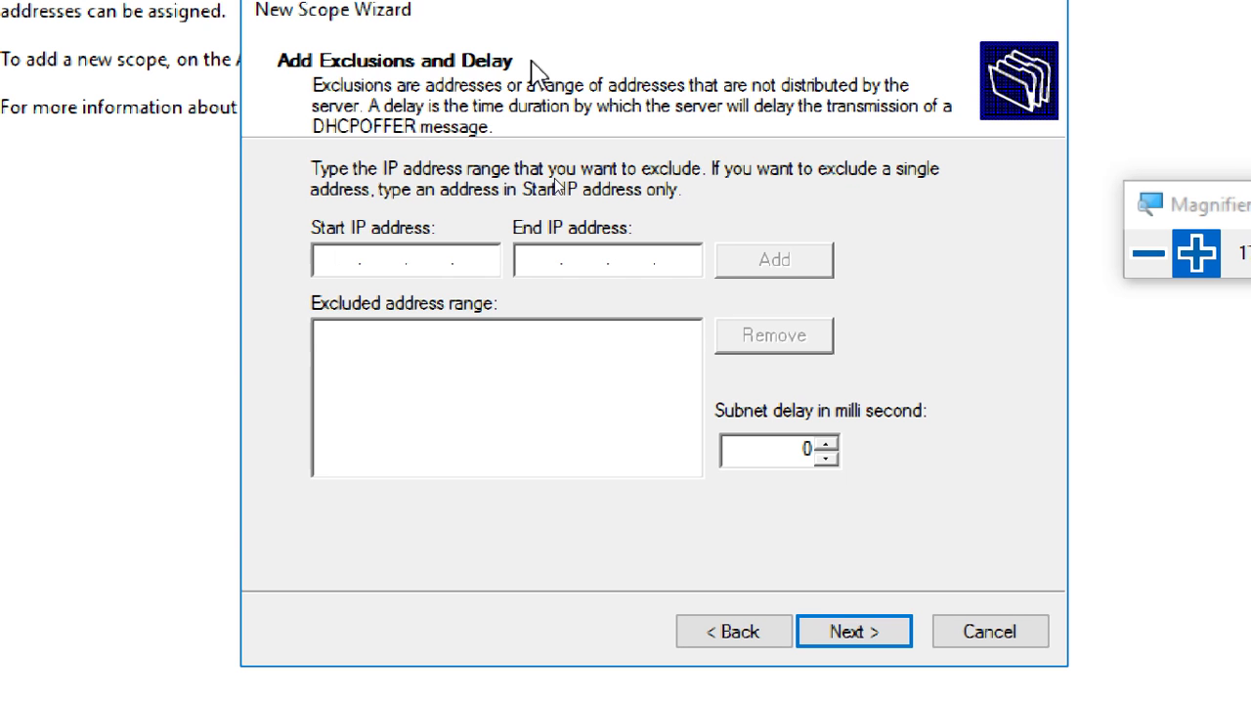
# Exclude the address range 172.16.0.101 to 172.16.0.105.
pyautogui.write('172 . ')
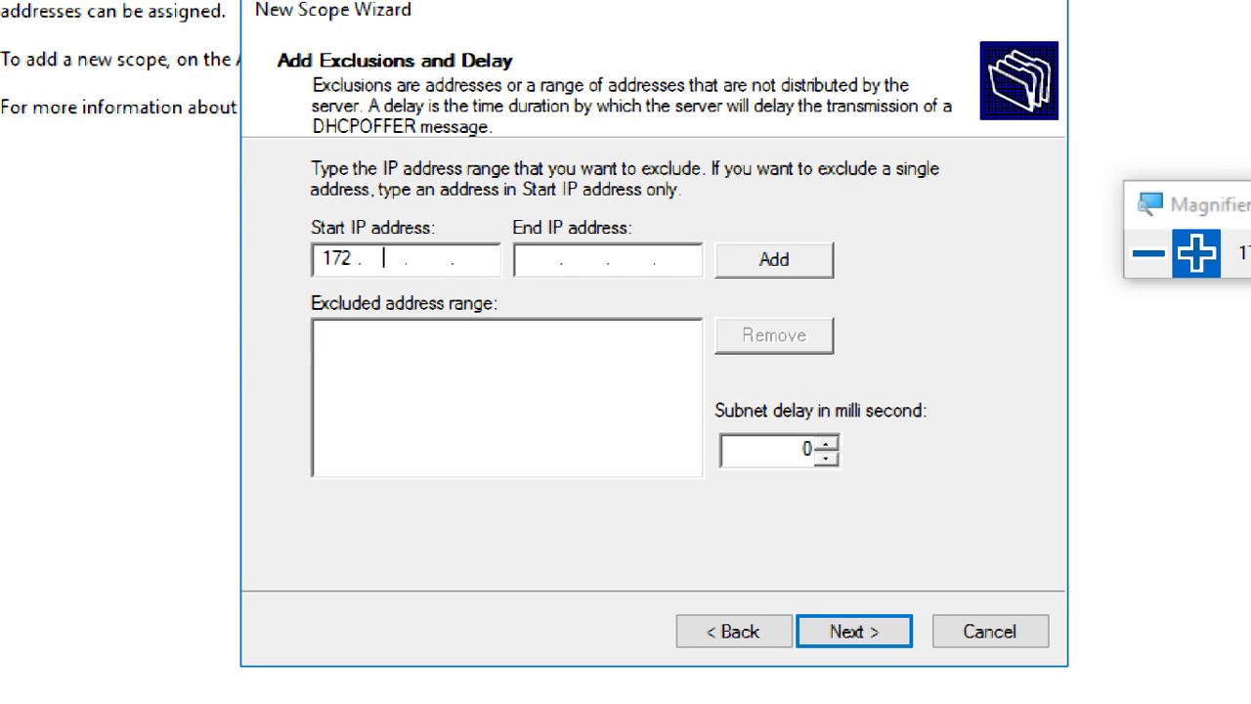
pyautogui.write('16')
pyautogui.write('0.101')
pyautogui.click(539, 257)
pyautogui.write('172.16.')
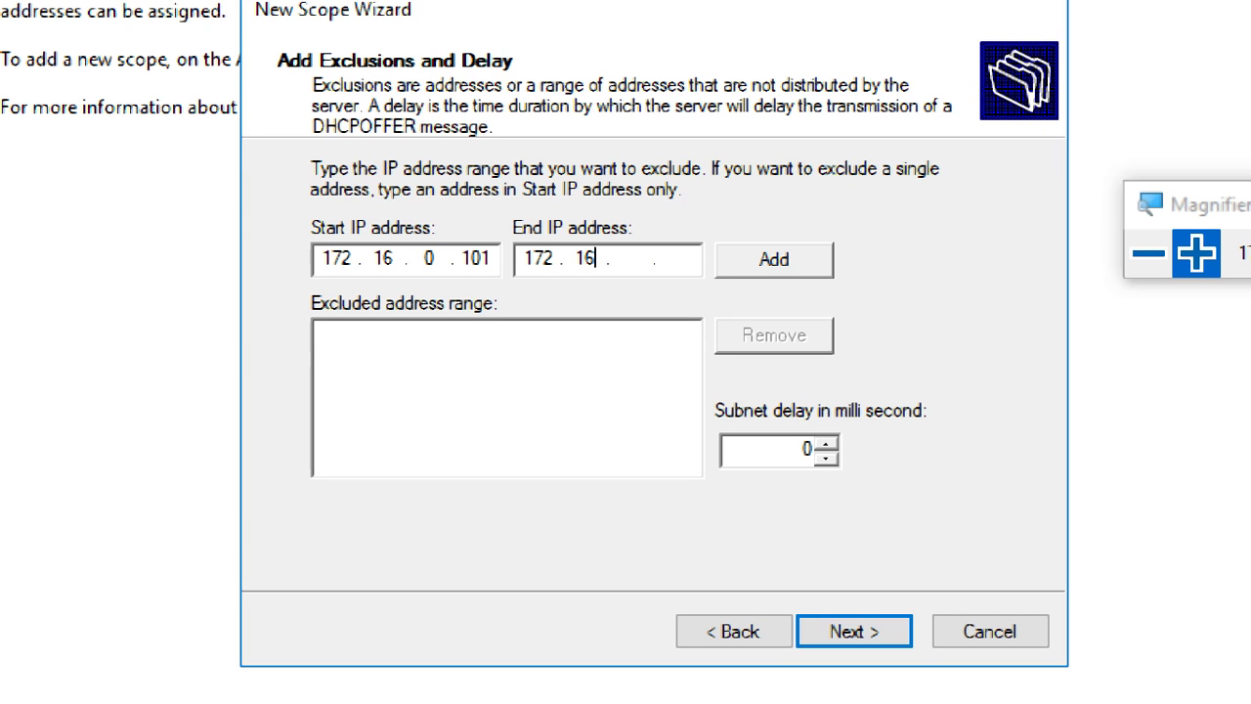
pyautogui.write('0.5')
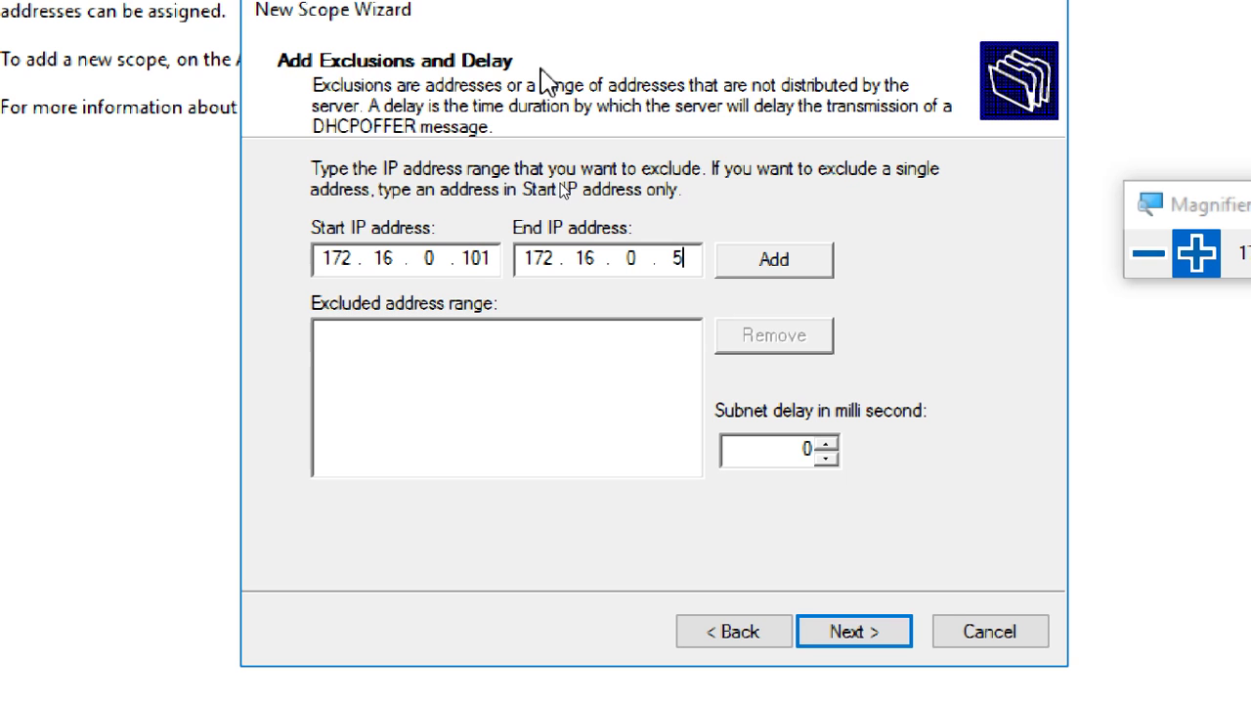
pyautogui.press('BackSpace')
pyautogui.write('105')
pyautogui.click(765, 272)
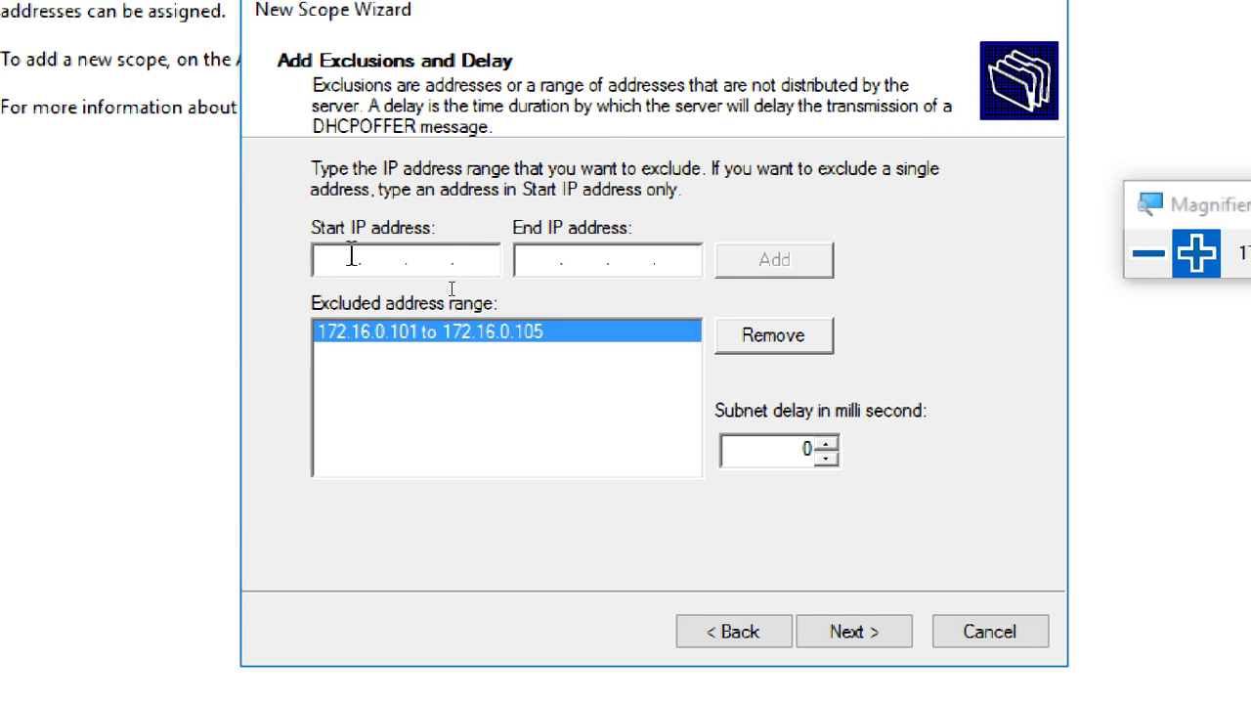
# Exclude the single address 172.16.0.123, review both exclusions, and continue to Lease Duration.
pyautogui.click(351, 256)
pyautogui.click(350, 256)
pyautogui.write('172 . 16 ')
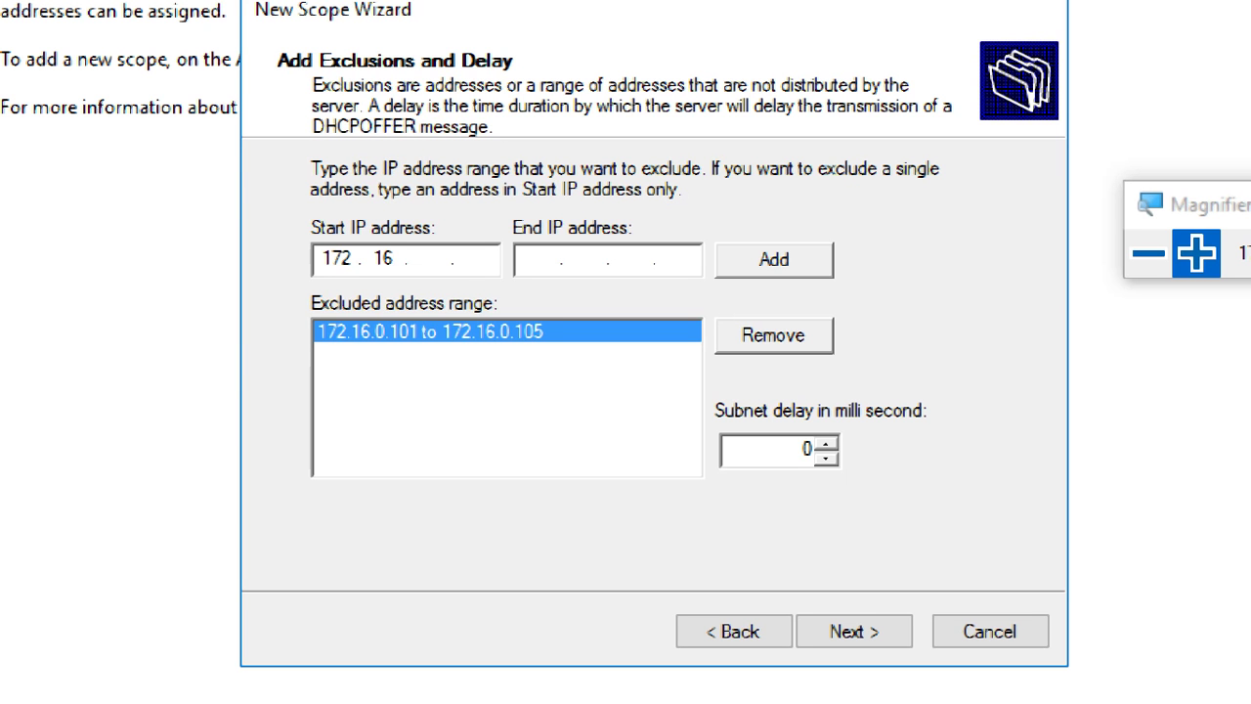
pyautogui.write('. 0 . 123')
pyautogui.click(735, 262)
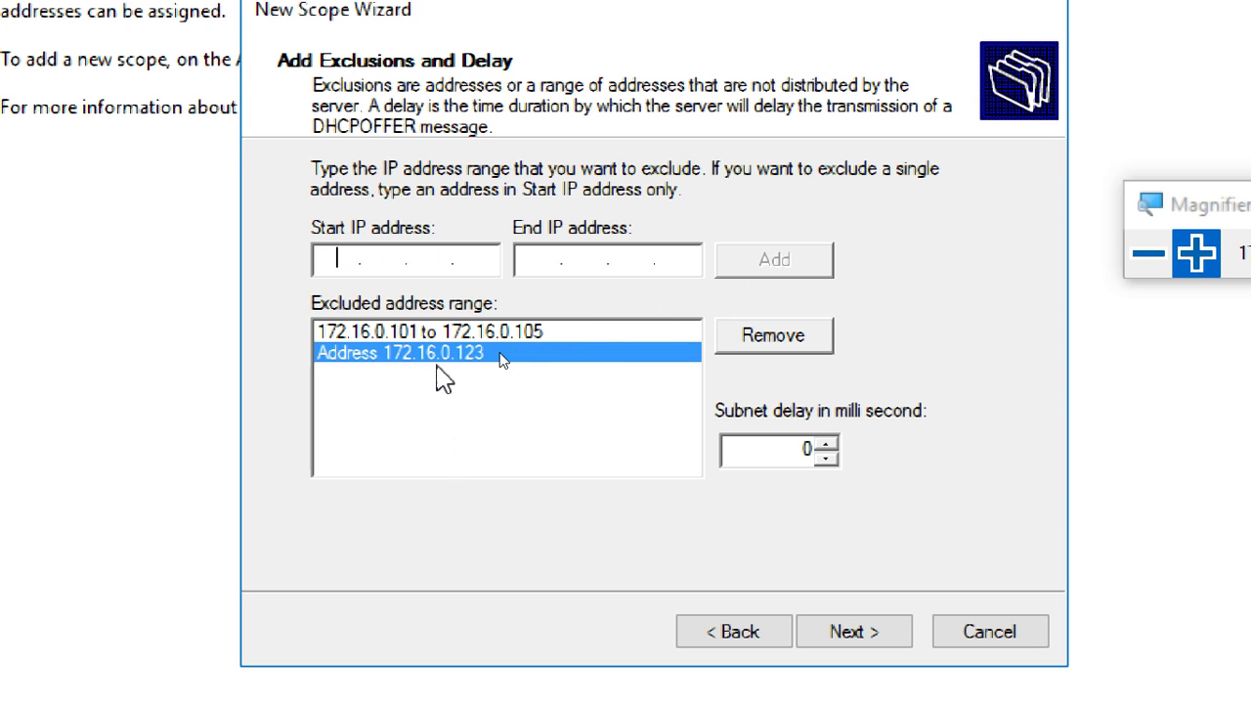
pyautogui.click(420, 334)
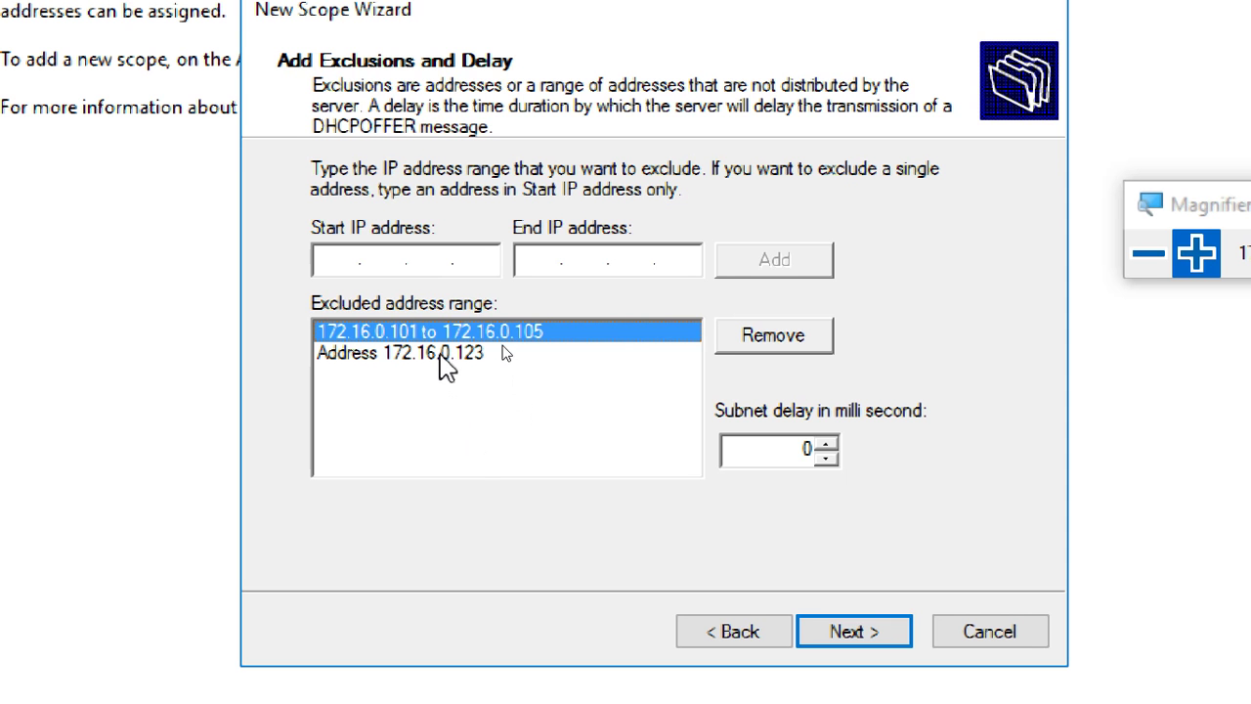
pyautogui.click(439, 353)
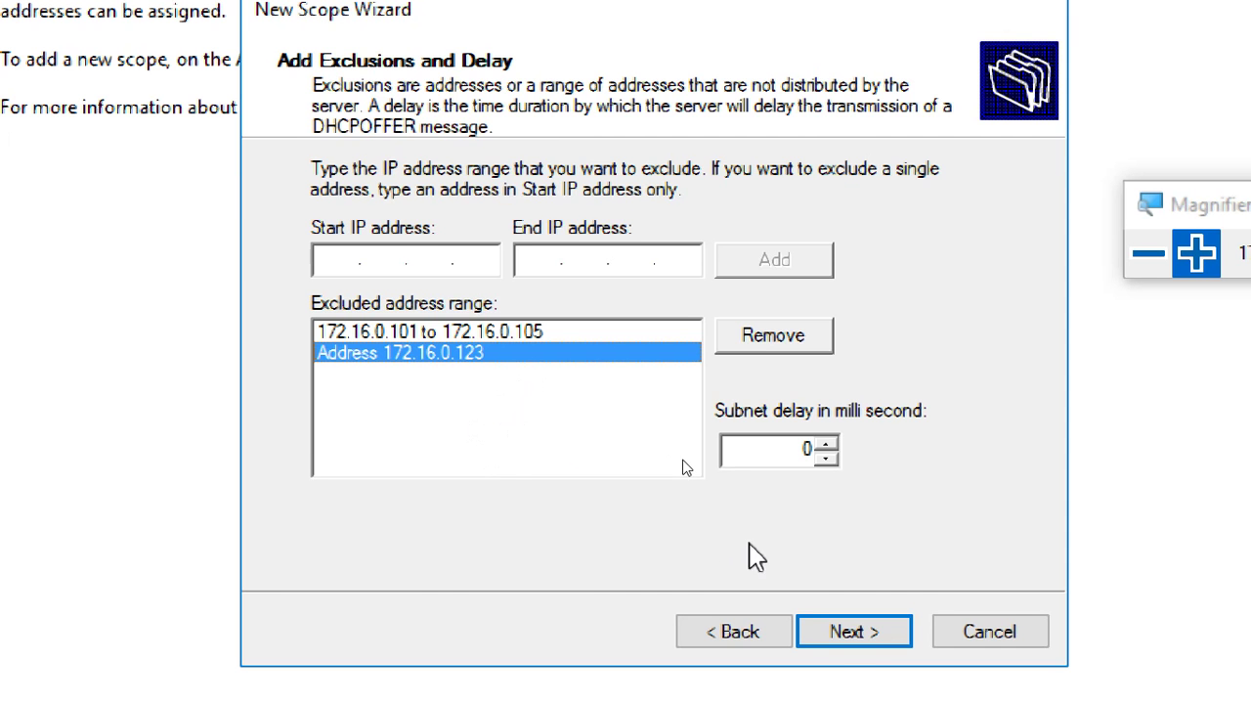
pyautogui.click(829, 631)
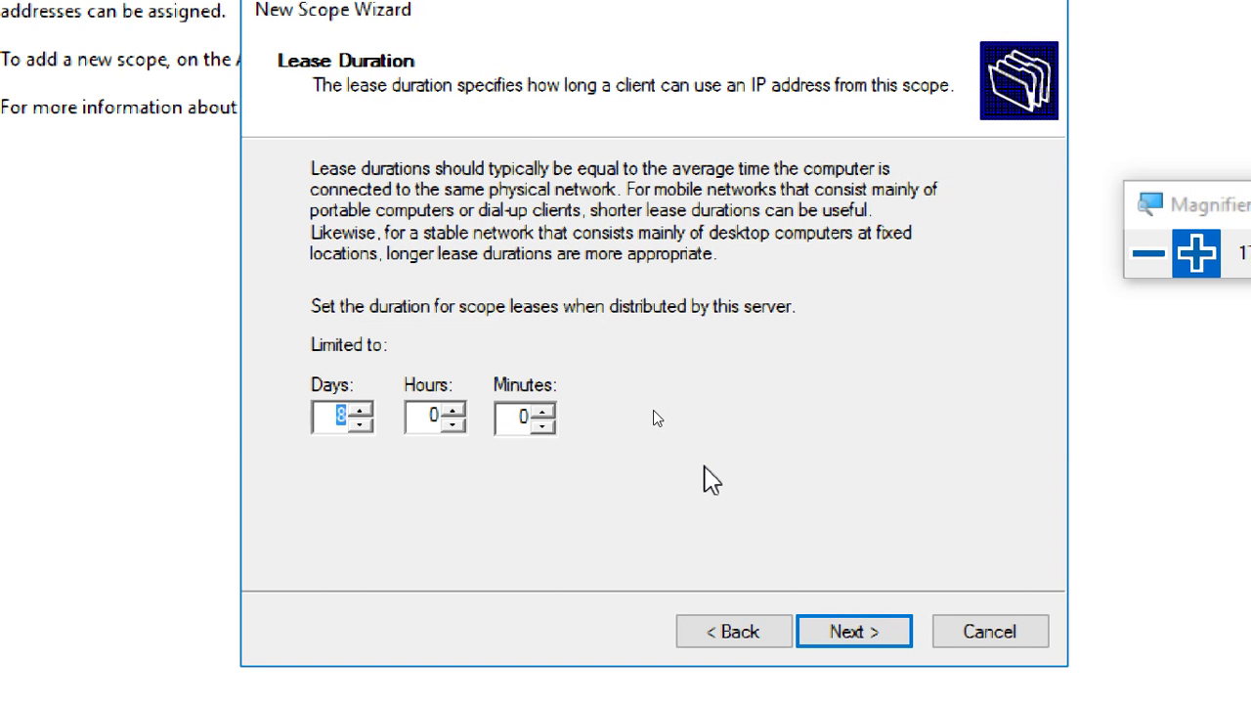
# Set the lease duration to 0 days, 0 hours and 8 minutes, verifying it before continuing.
pyautogui.click(340, 415)
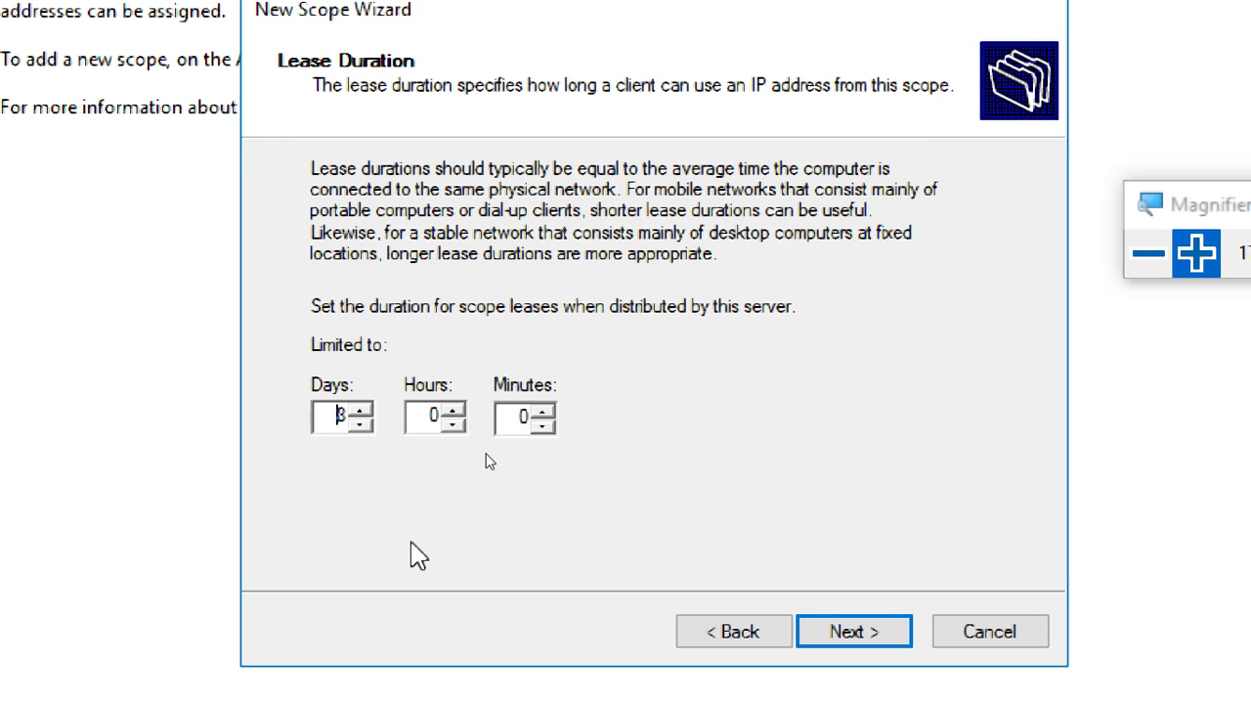
pyautogui.press('BackSpace')
pyautogui.write('0')
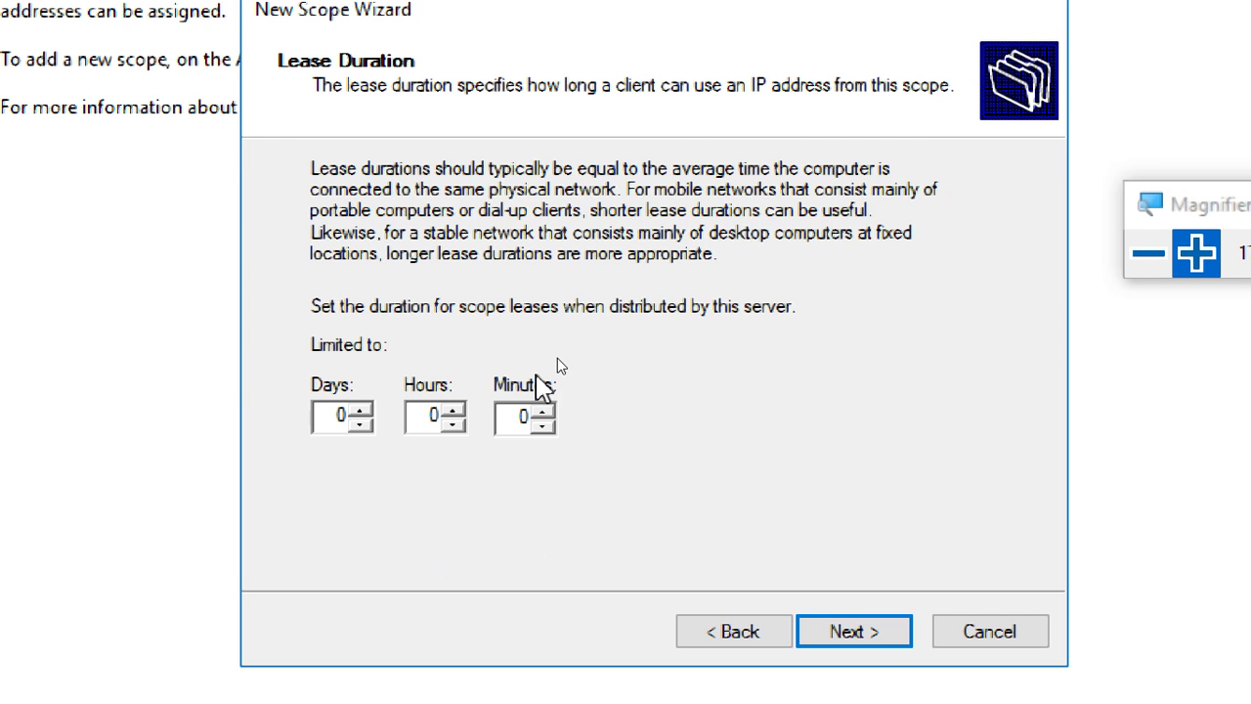
pyautogui.doubleClick(518, 419)
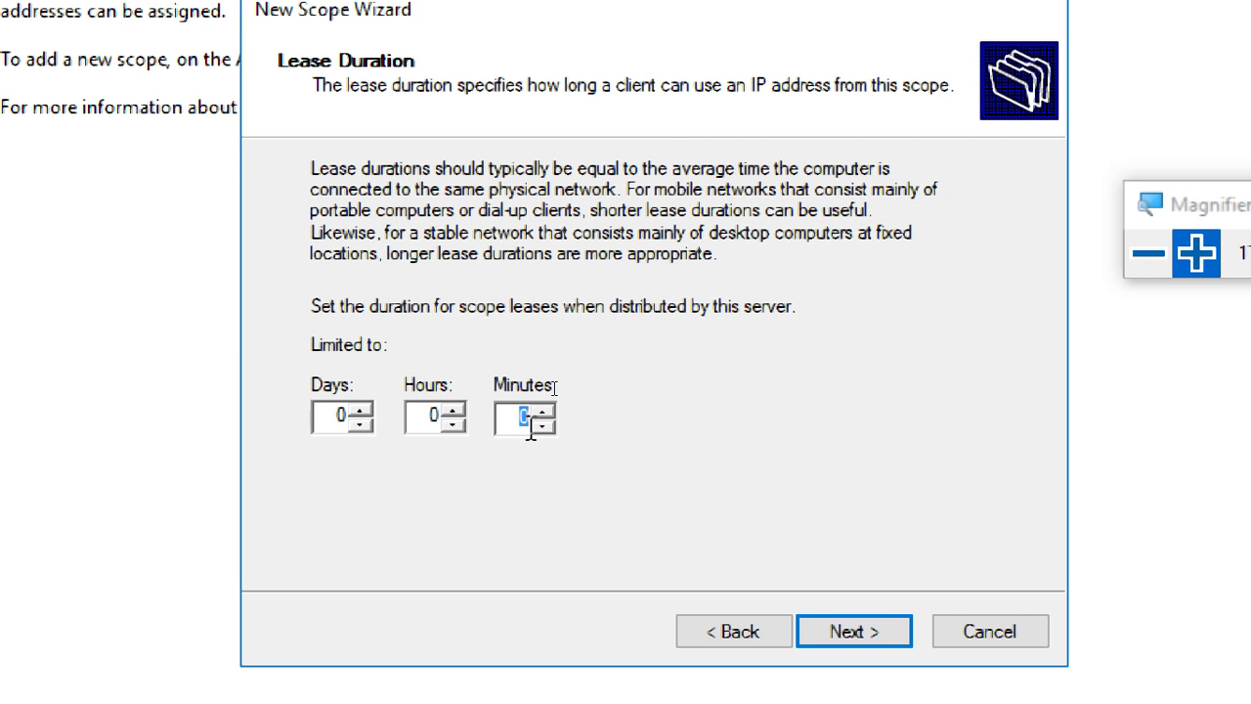
pyautogui.write('10')
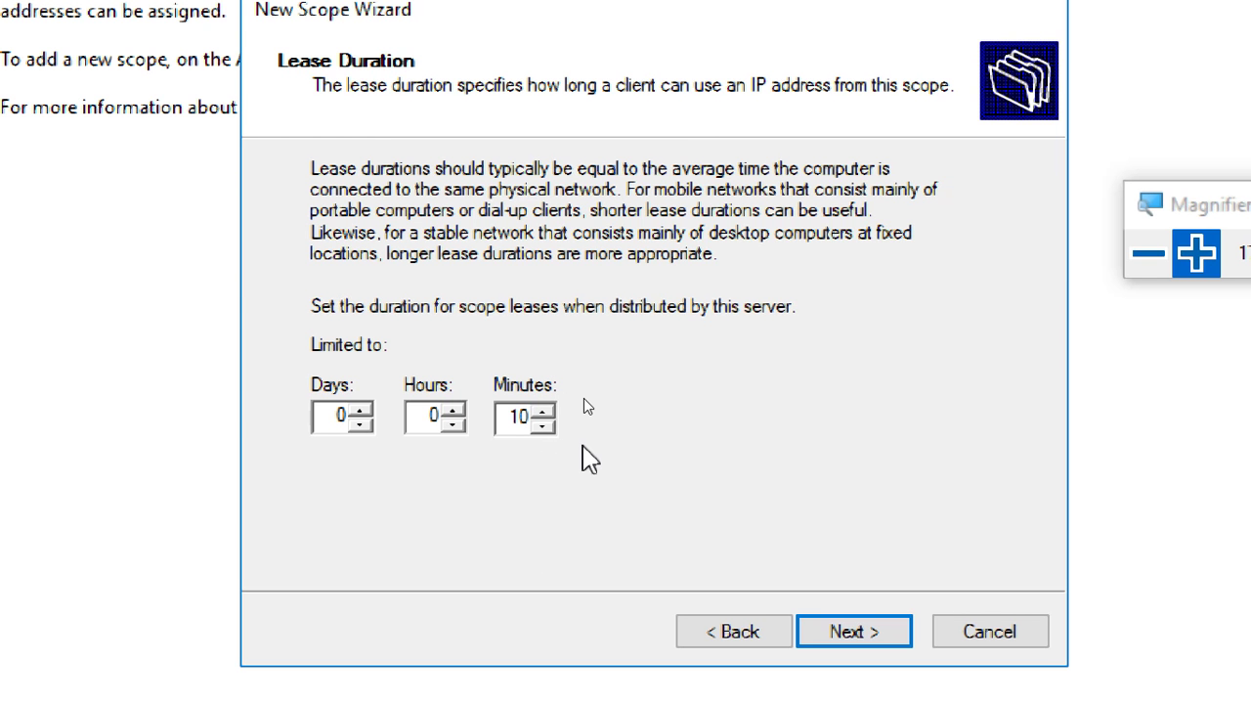
pyautogui.press('BackSpace')
pyautogui.press('BackSpace')
pyautogui.write('8')
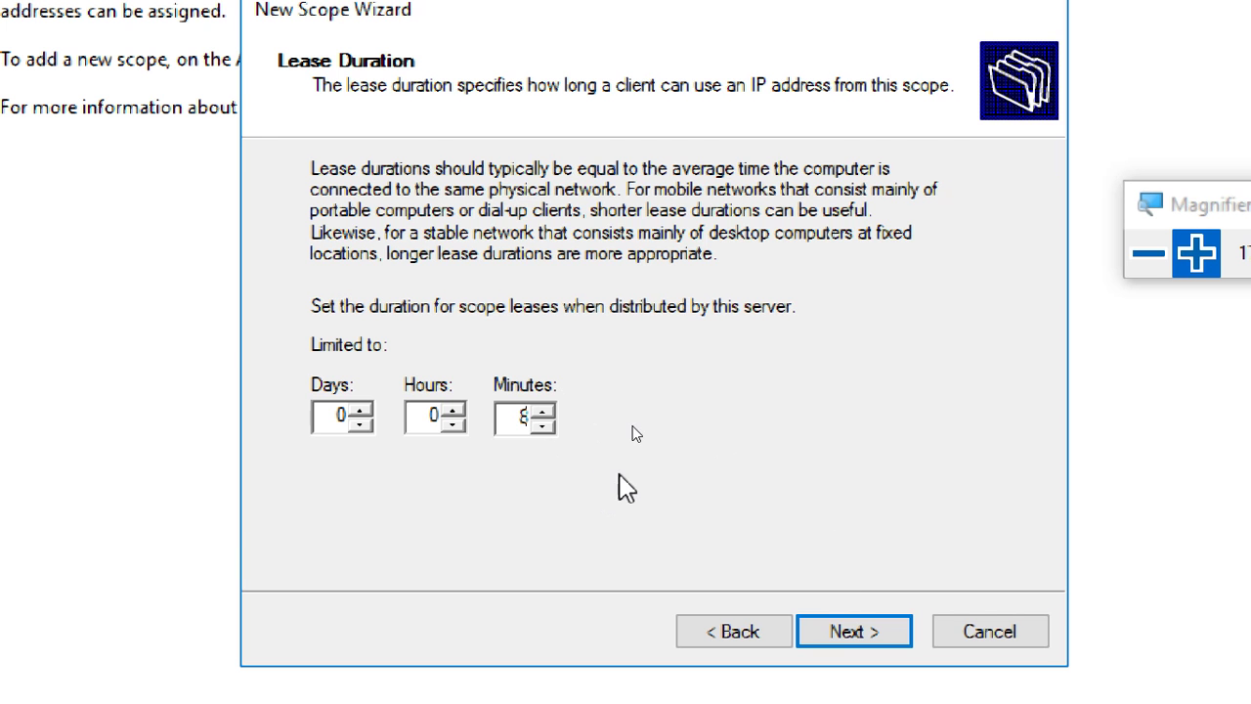
pyautogui.click(879, 631)
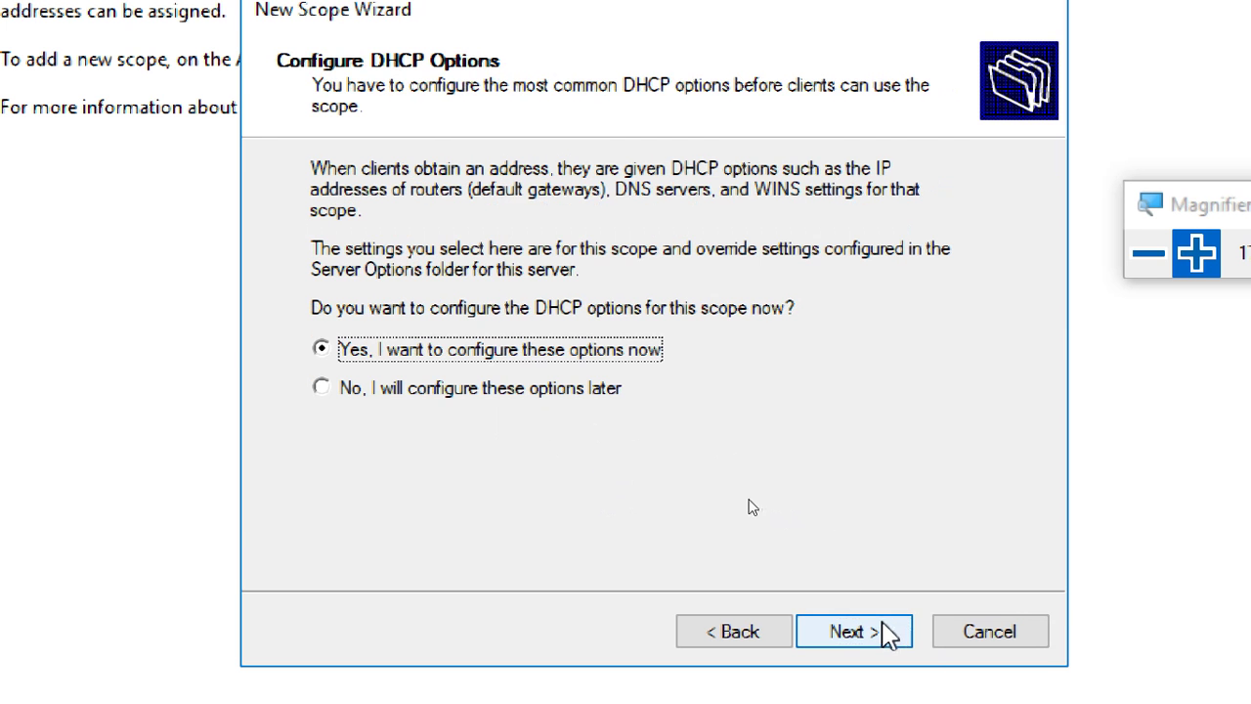
pyautogui.click(735, 631)
pyautogui.click(509, 418)
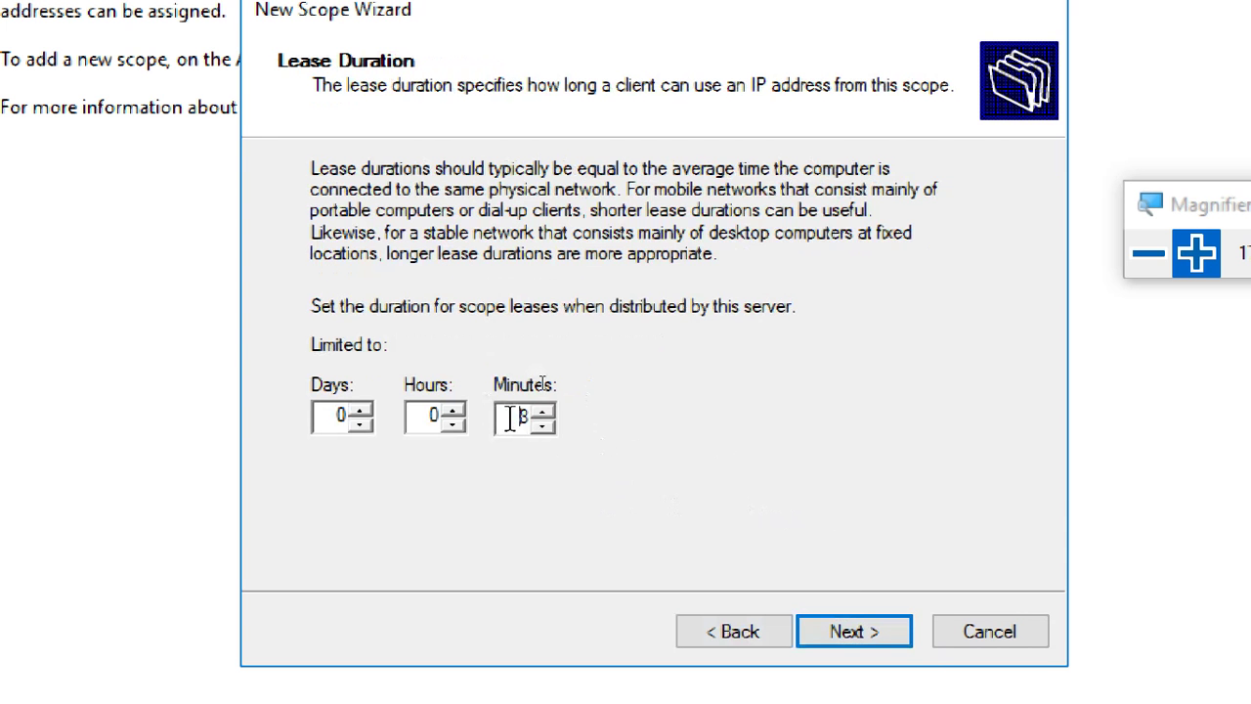
pyautogui.doubleClick(509, 418)
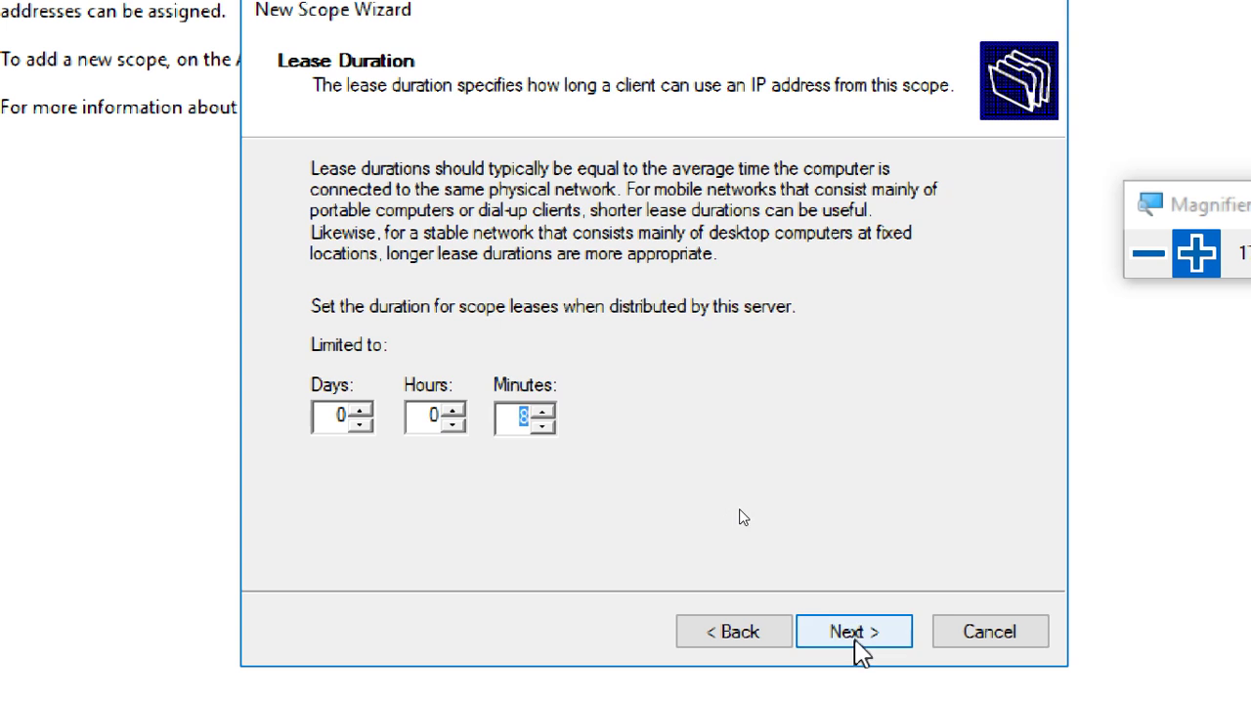
pyautogui.click(850, 633)
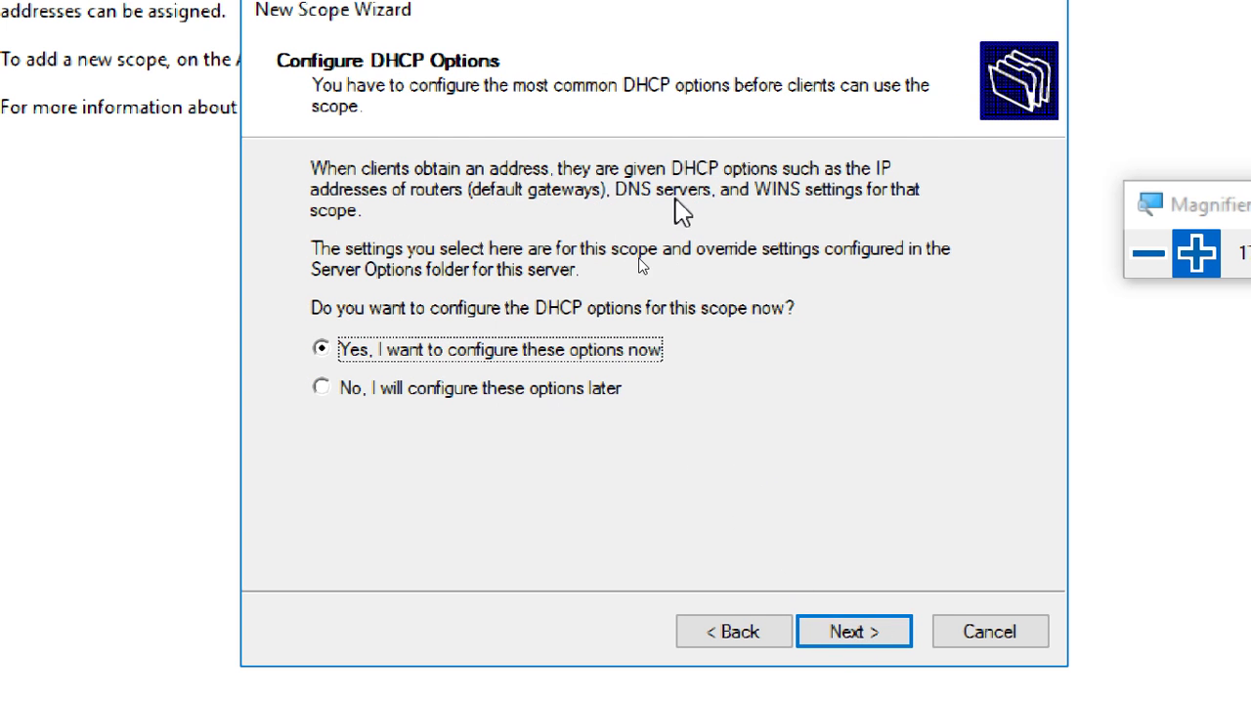
# Configure options with no gateway or WINS, keeping contoso.com and DNS 172.16.0.254, and activate the scope.
pyautogui.click(884, 645)
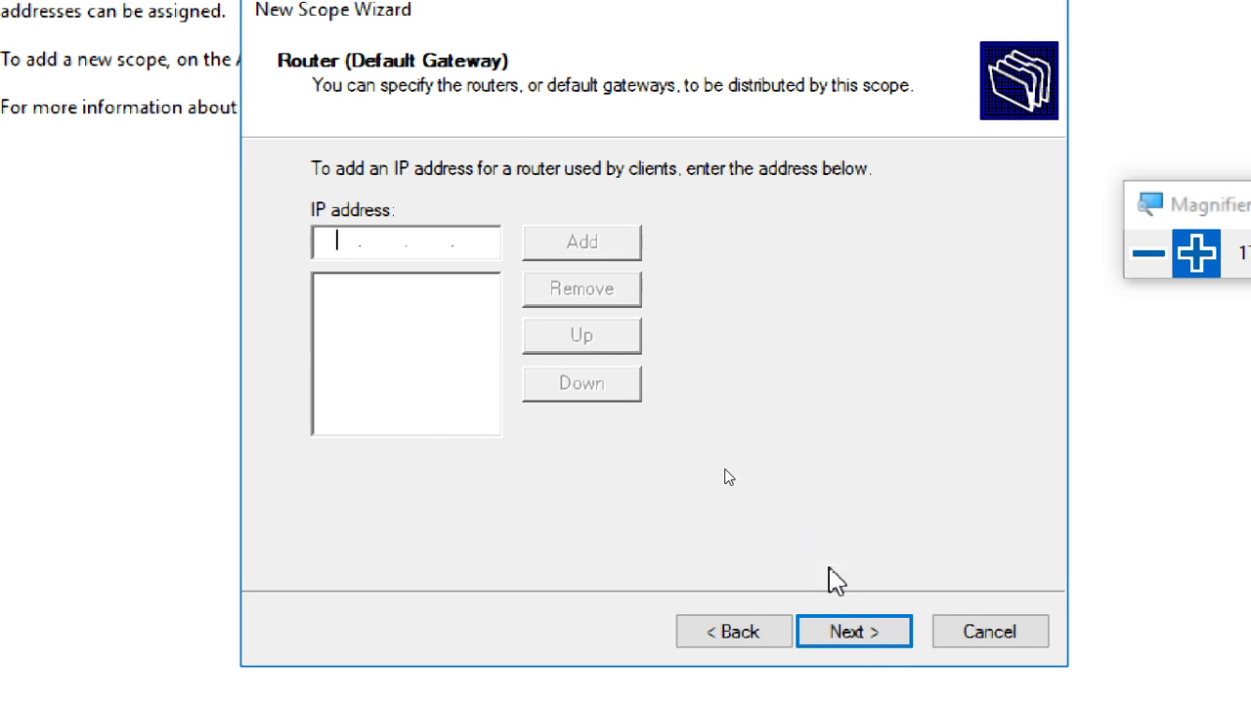
pyautogui.click(879, 637)
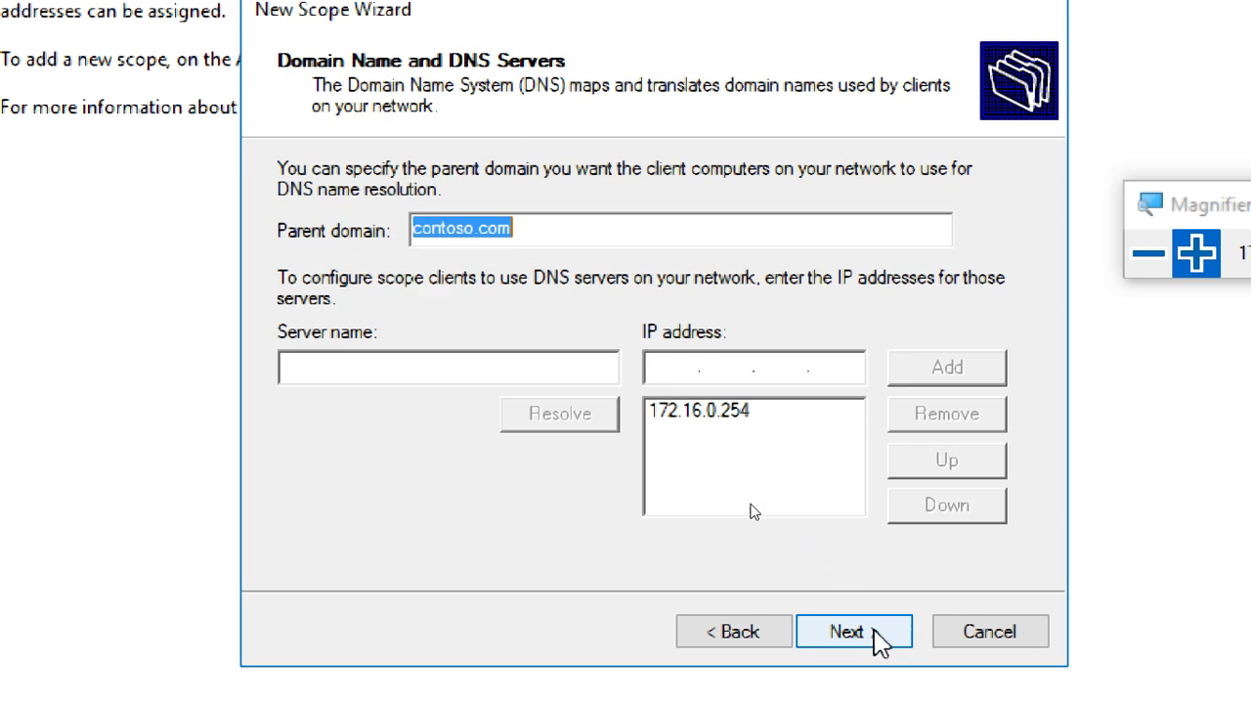
pyautogui.click(564, 230)
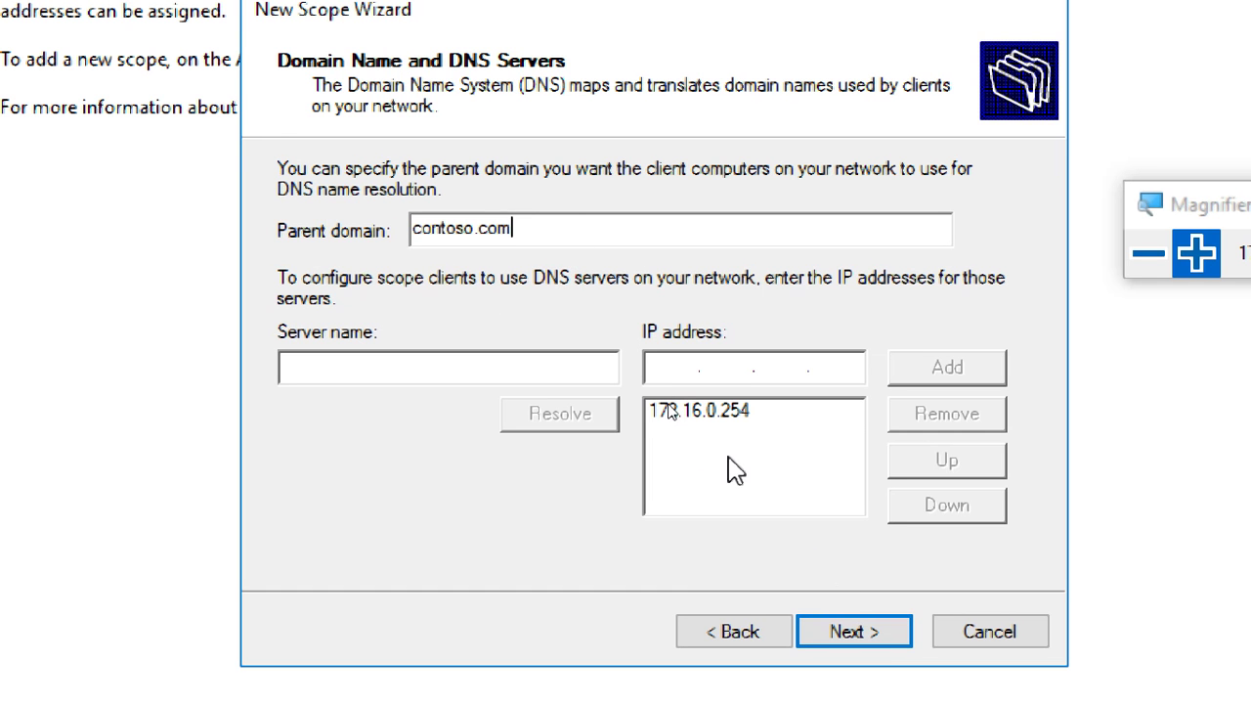
pyautogui.click(721, 410)
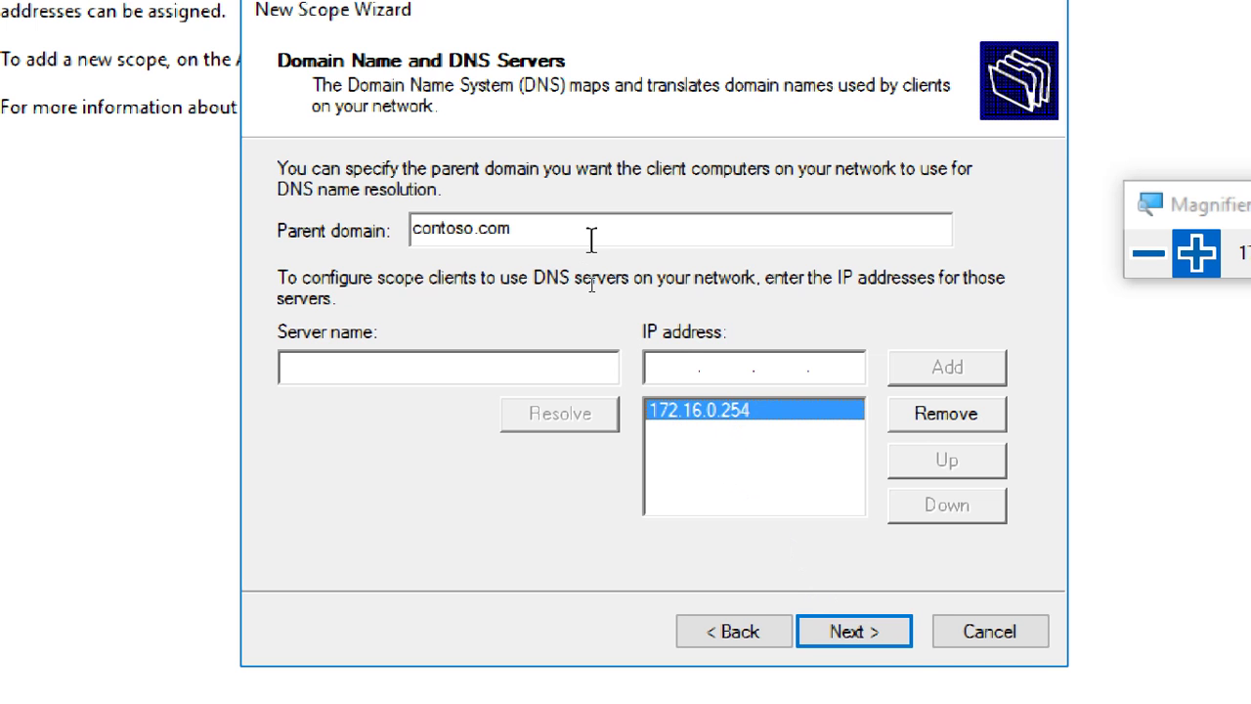
pyautogui.click(853, 633)
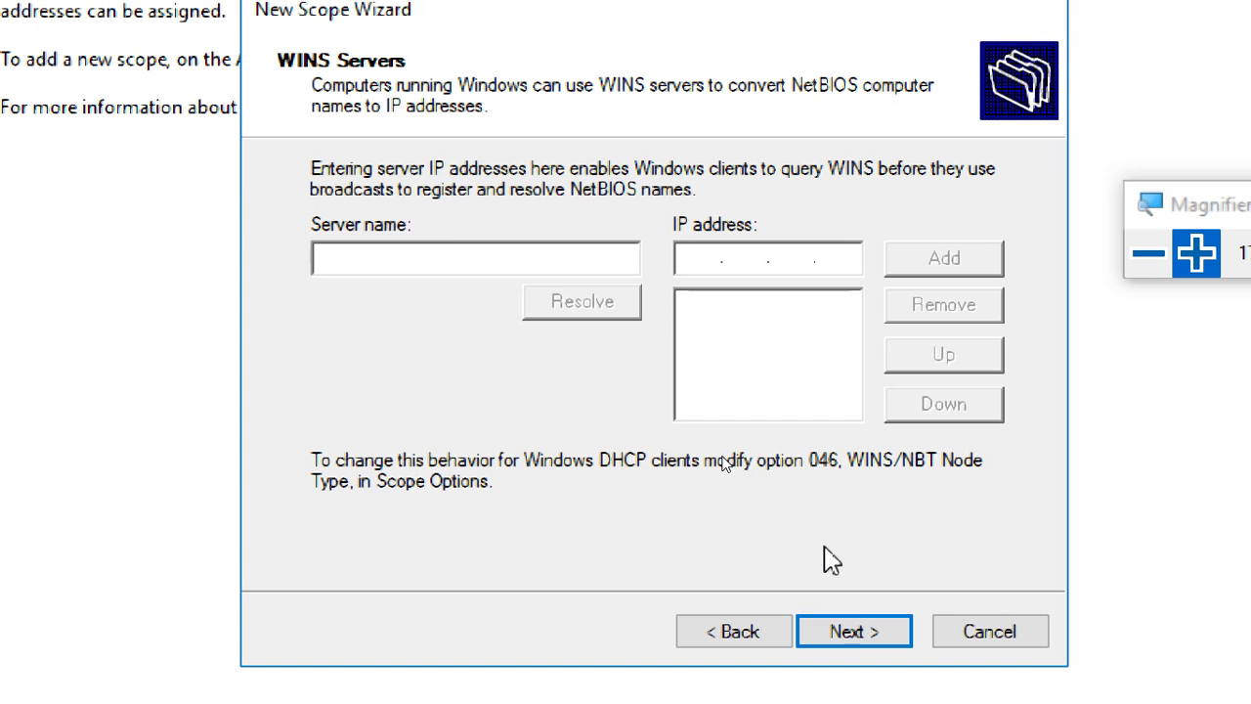
pyautogui.click(857, 633)
pyautogui.click(857, 633)
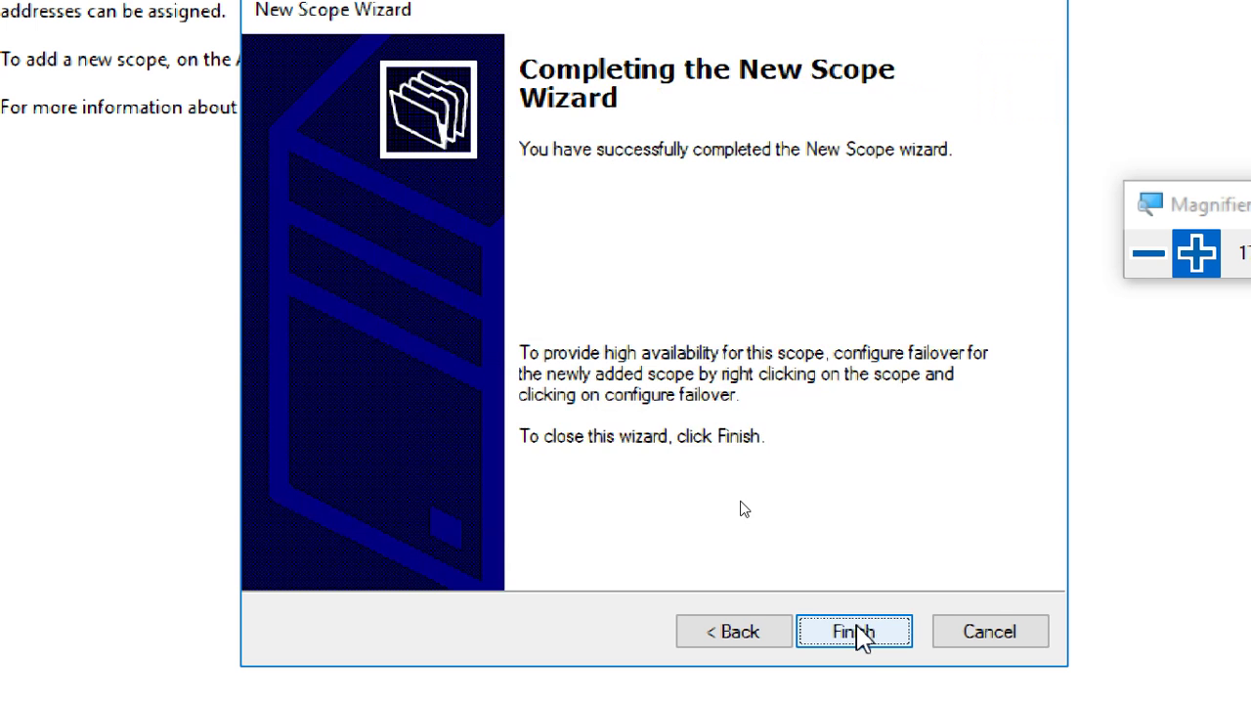
pyautogui.click(854, 633)
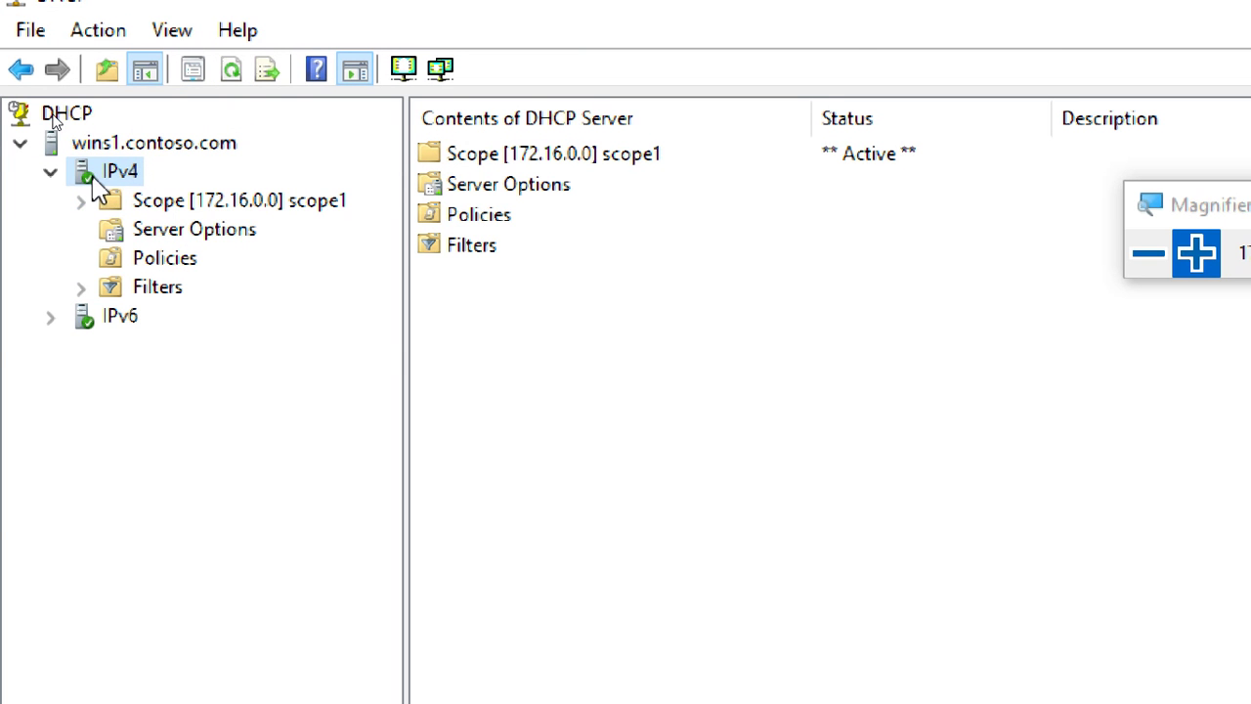
# Refresh the console and confirm Scope [172.16.0.0] scope1 shows Active under IPv4.
pyautogui.click(237, 75)
pyautogui.doubleClick(111, 200)
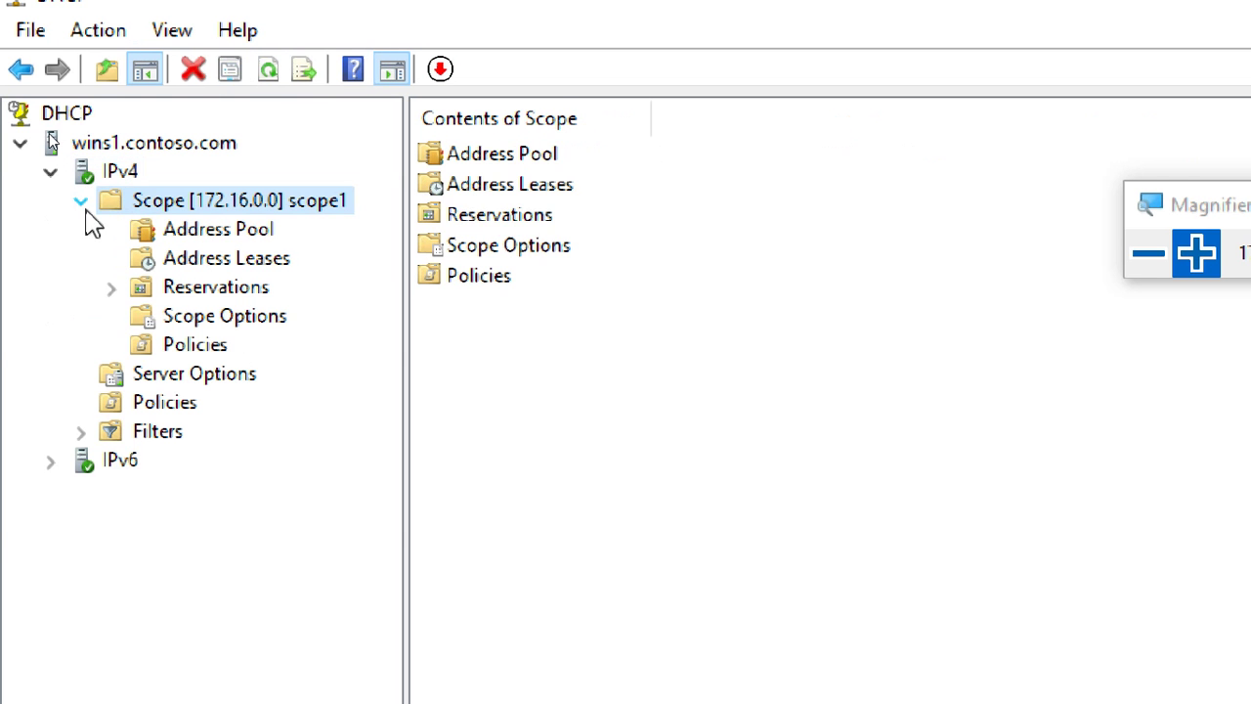
pyautogui.click(164, 147)
pyautogui.rightClick(162, 146)
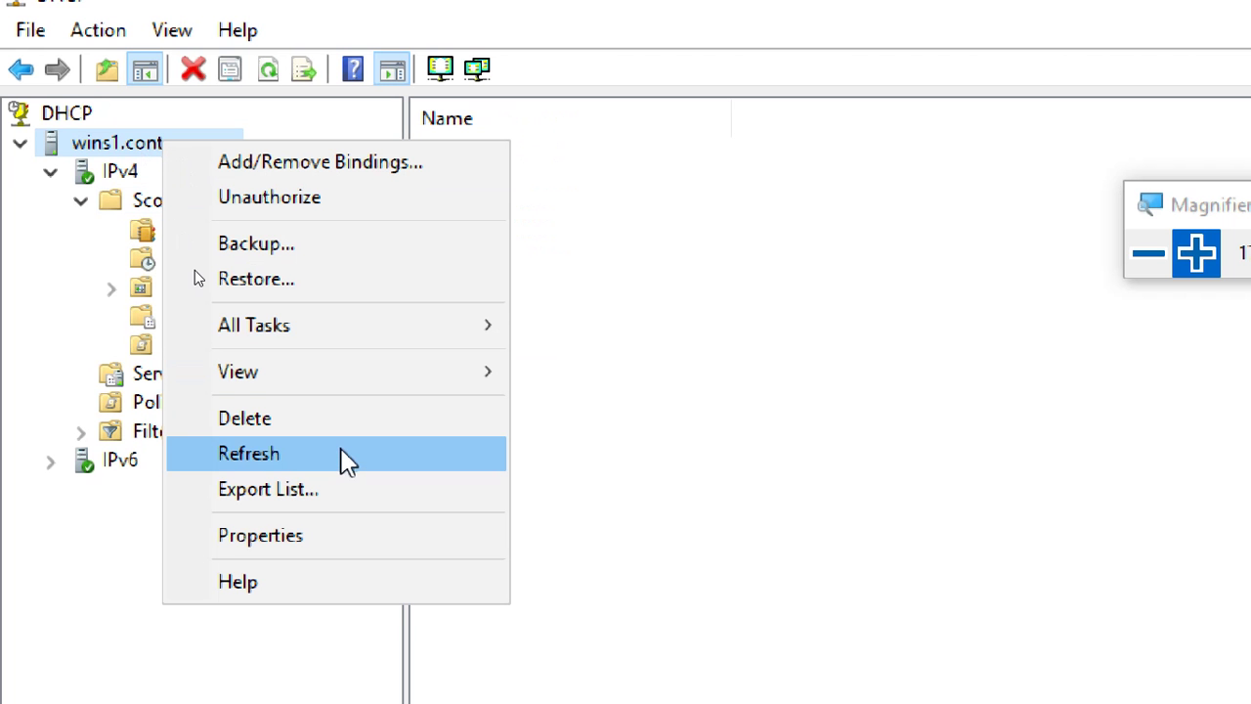
pyautogui.moveTo(316, 335)
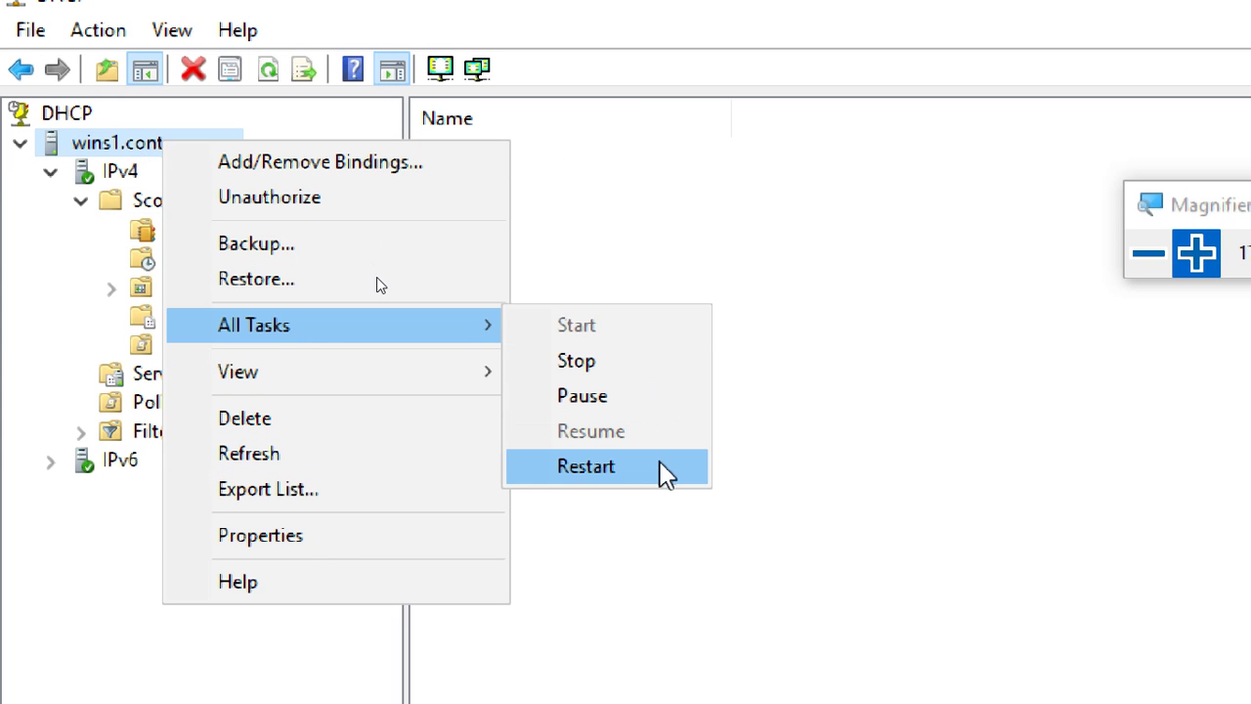
pyautogui.click(678, 192)
pyautogui.click(678, 186)
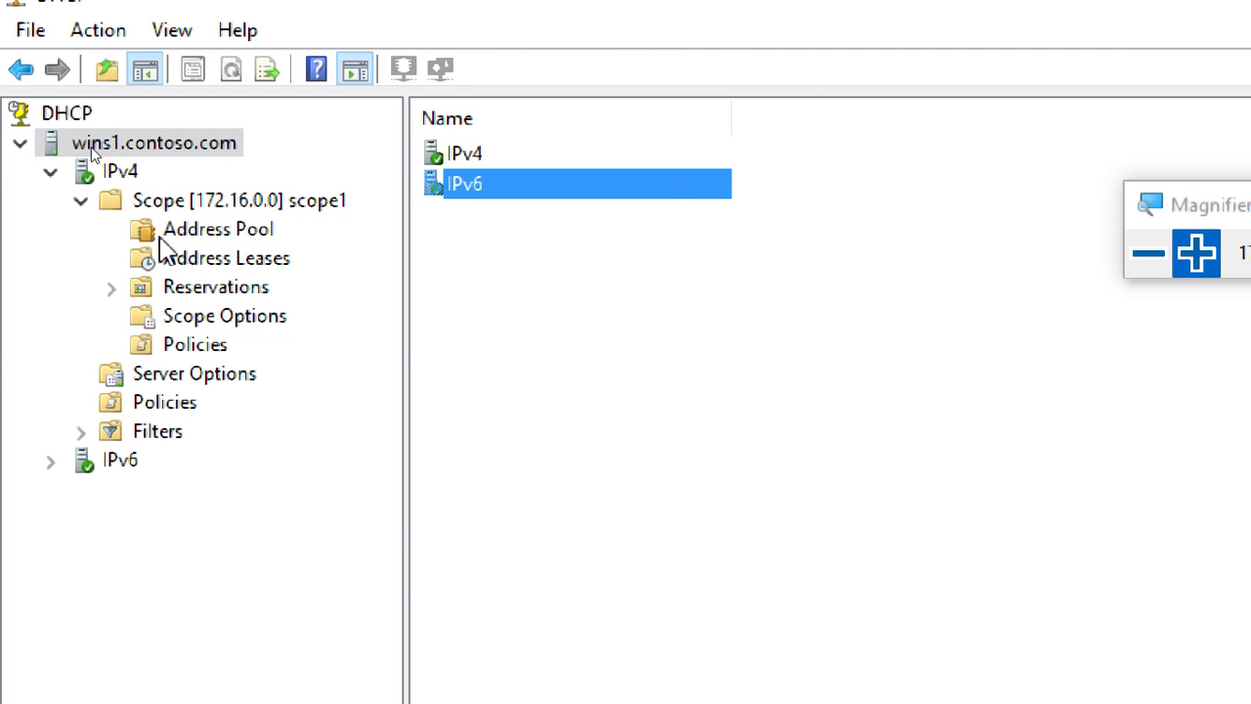
pyautogui.click(156, 202)
pyautogui.click(117, 172)
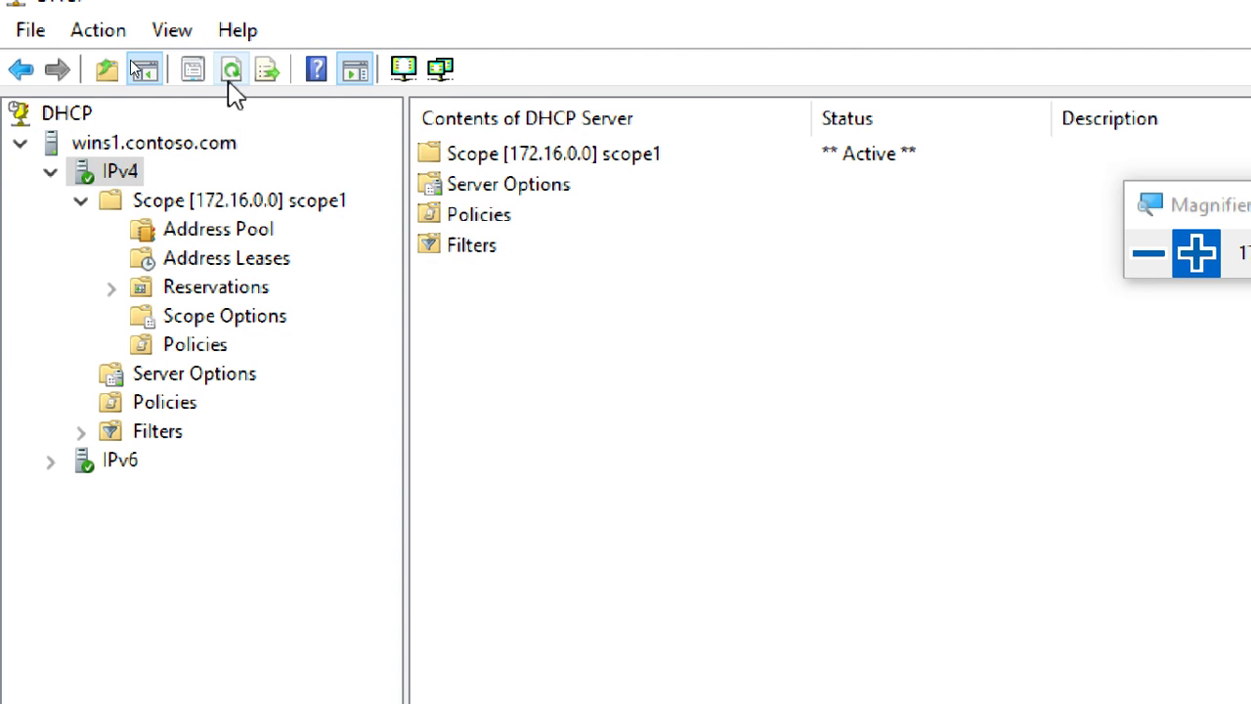
# Review scope1's pool range and both exclusions, plus its empty Address Leases and Reservations.
pyautogui.click(208, 205)
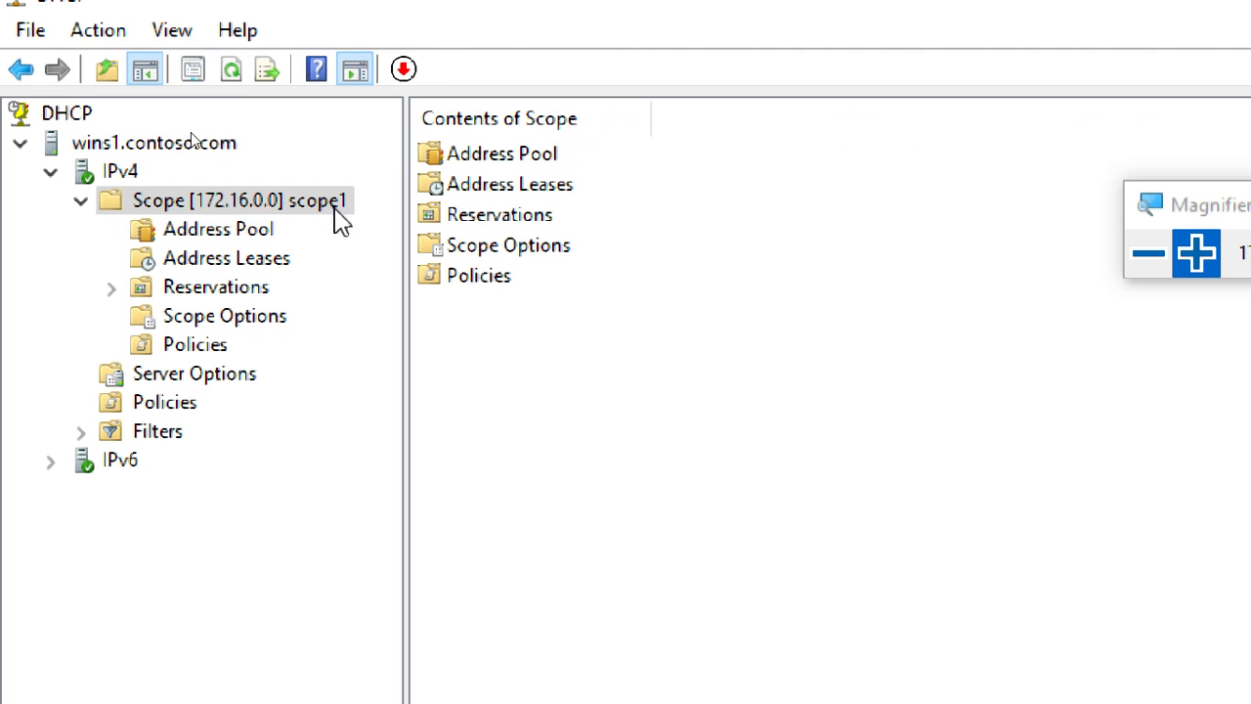
pyautogui.click(257, 230)
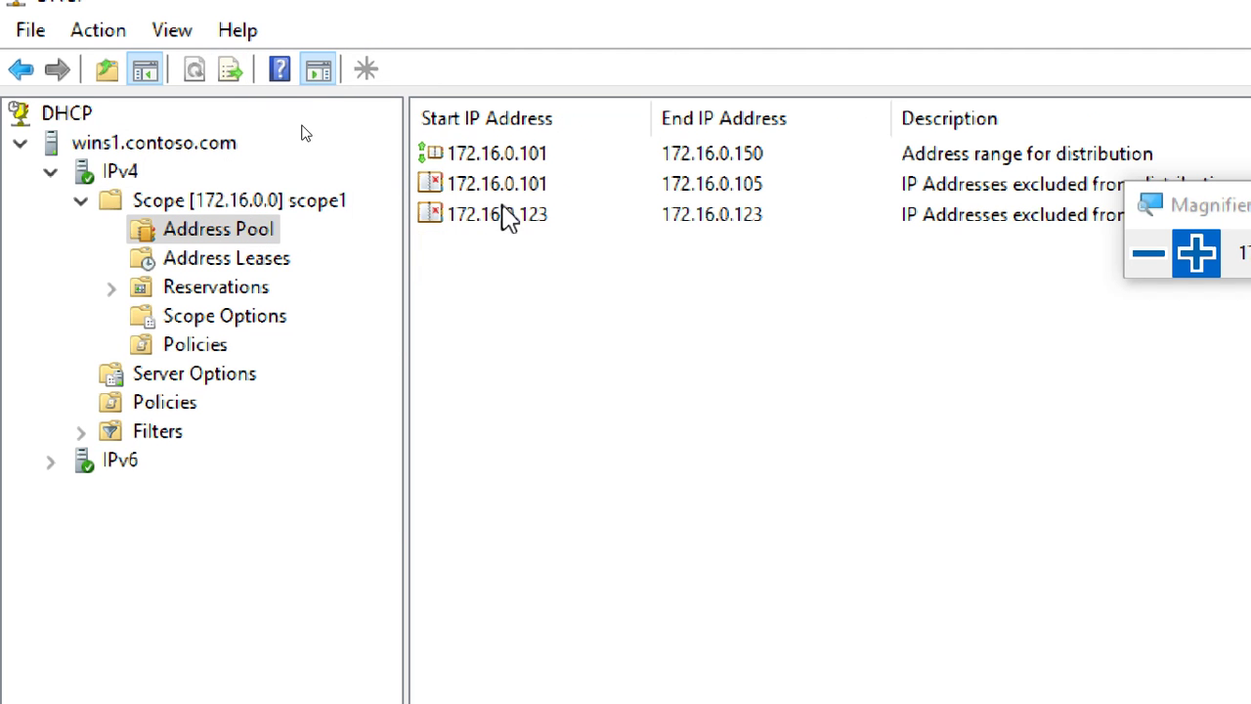
pyautogui.click(536, 163)
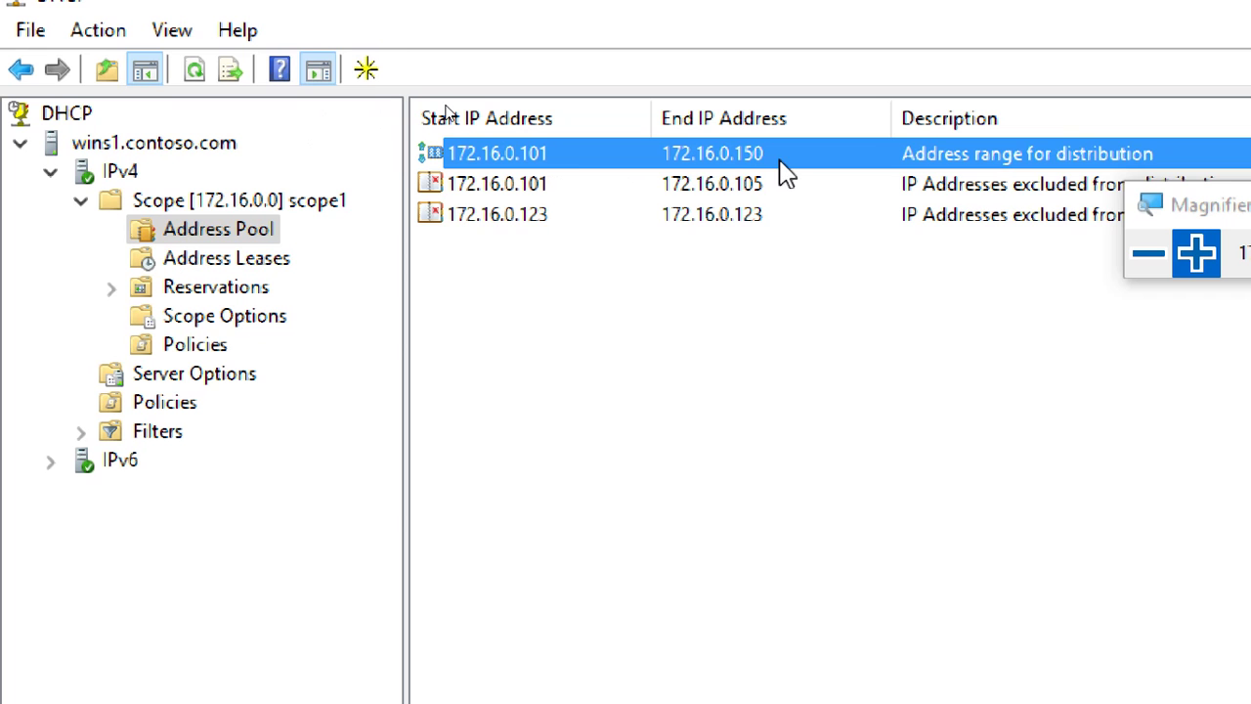
pyautogui.click(527, 189)
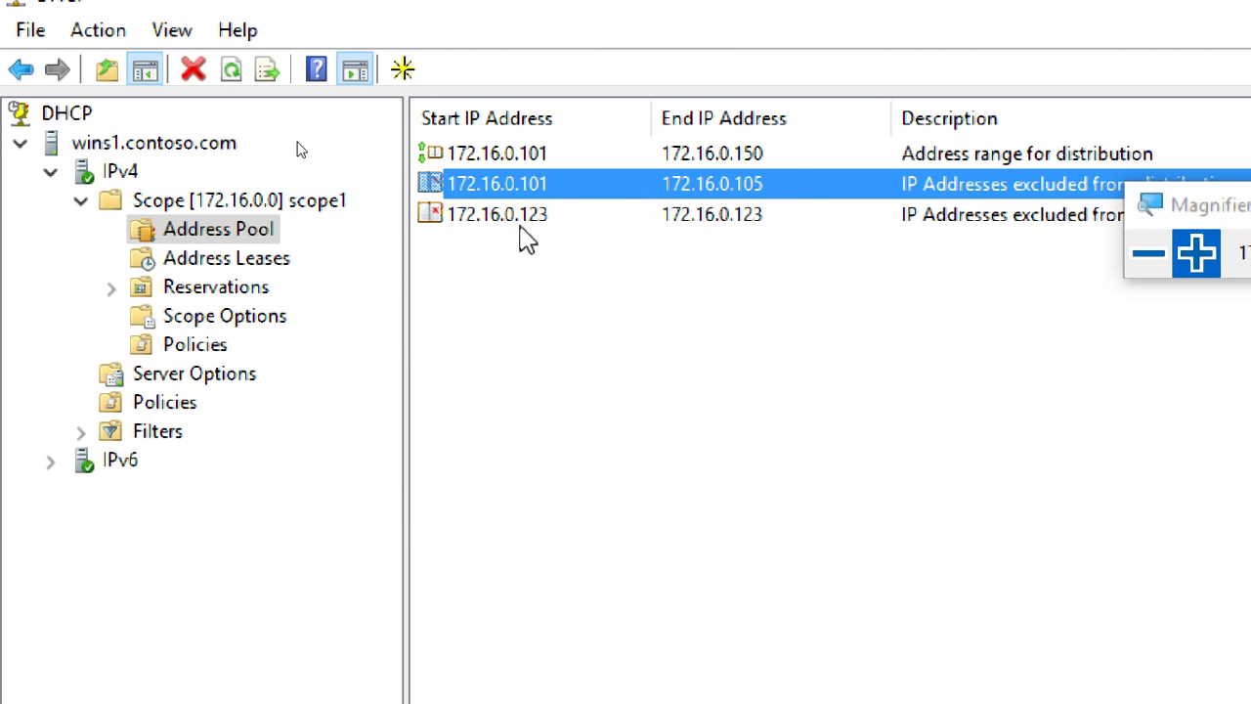
pyautogui.press('Down')
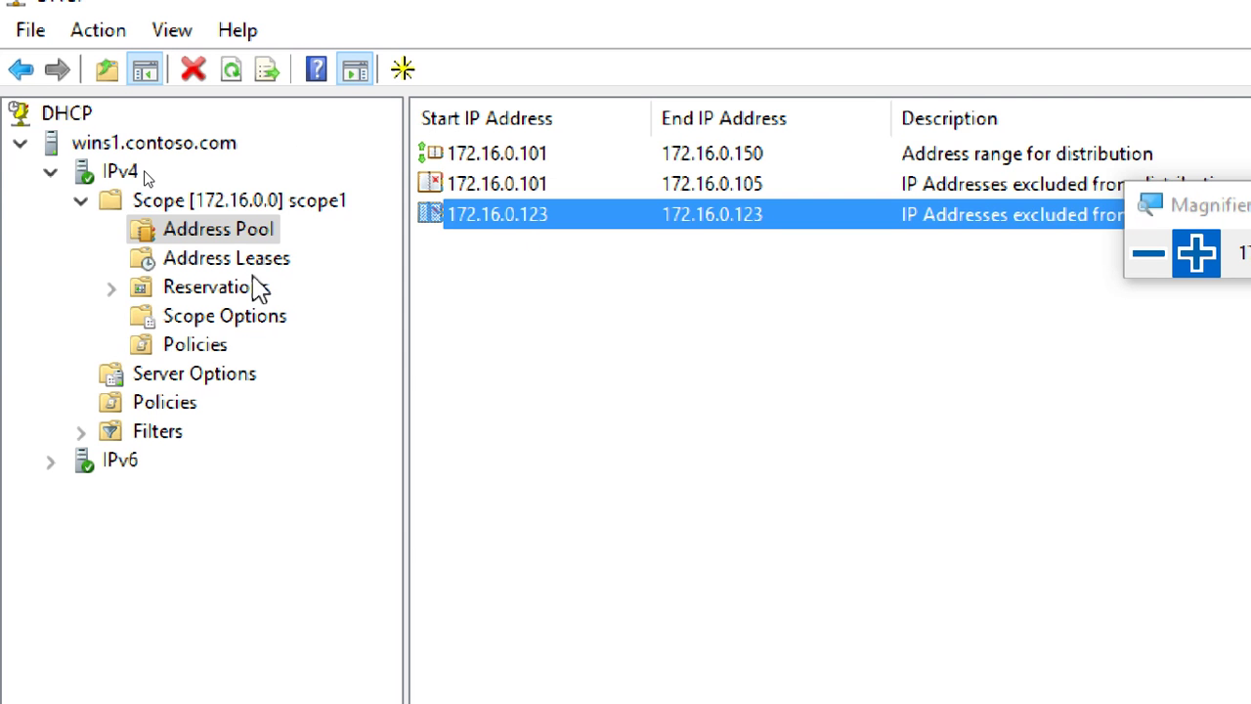
pyautogui.click(256, 266)
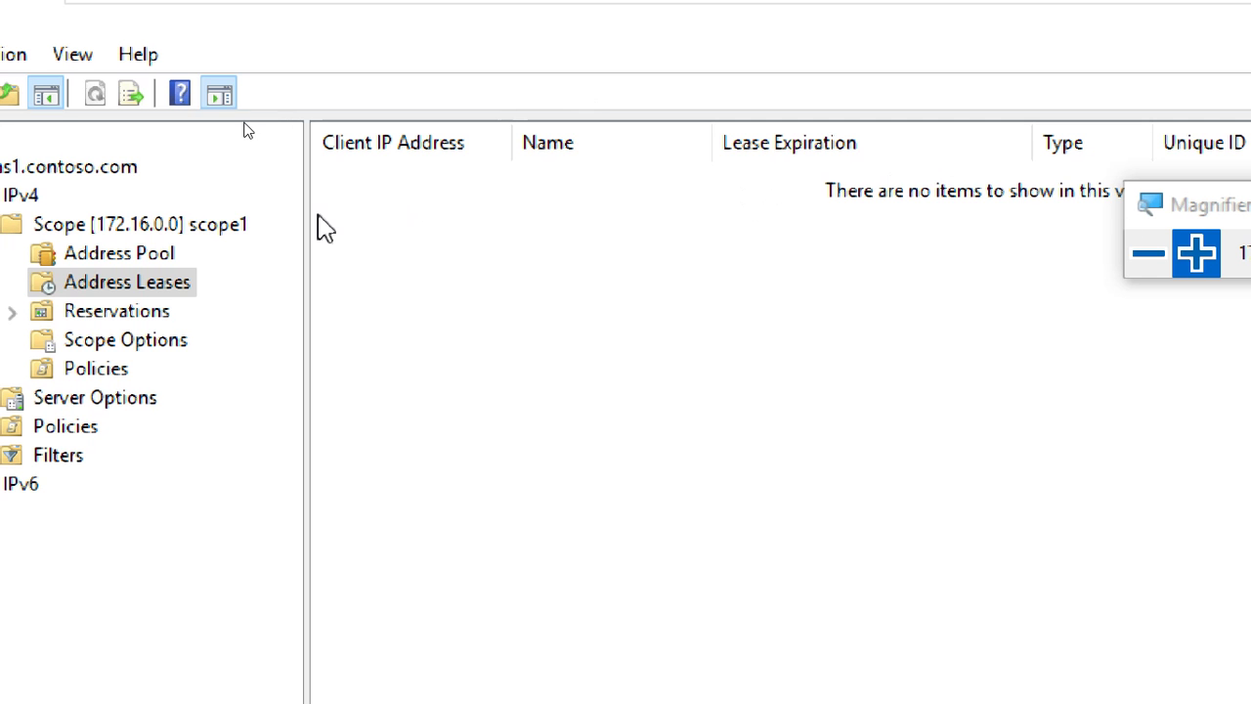
pyautogui.click(135, 313)
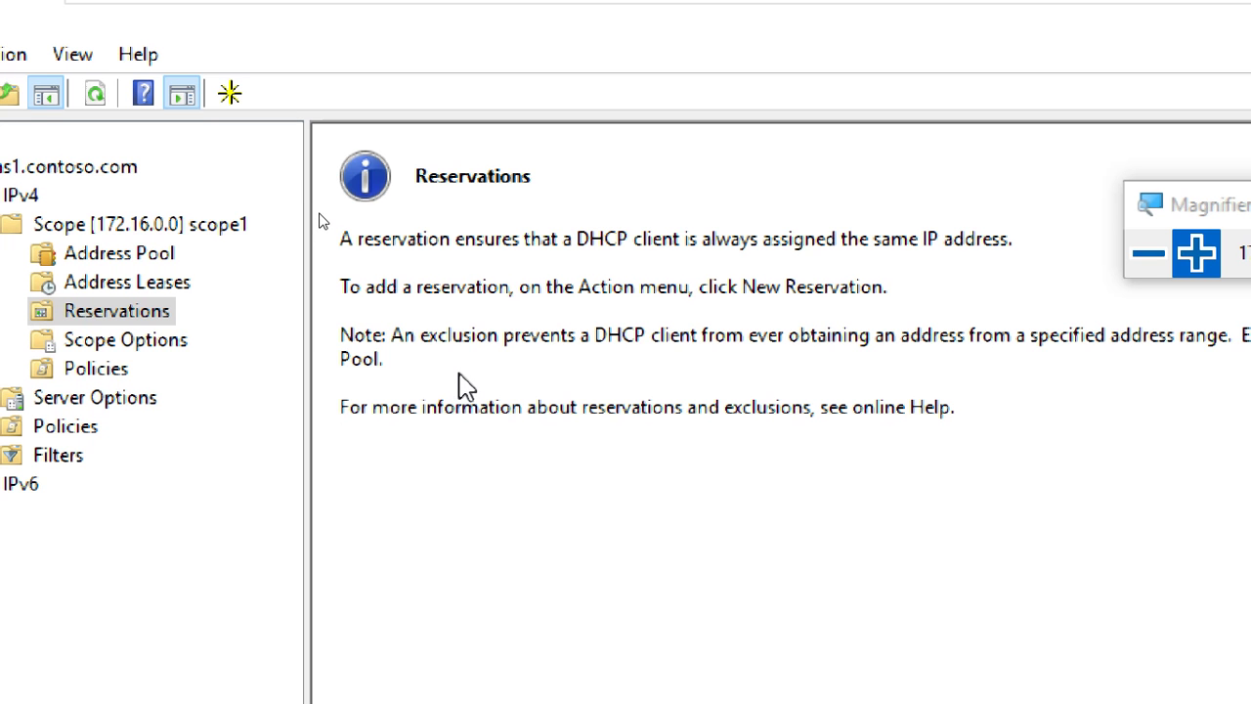
pyautogui.click(160, 257)
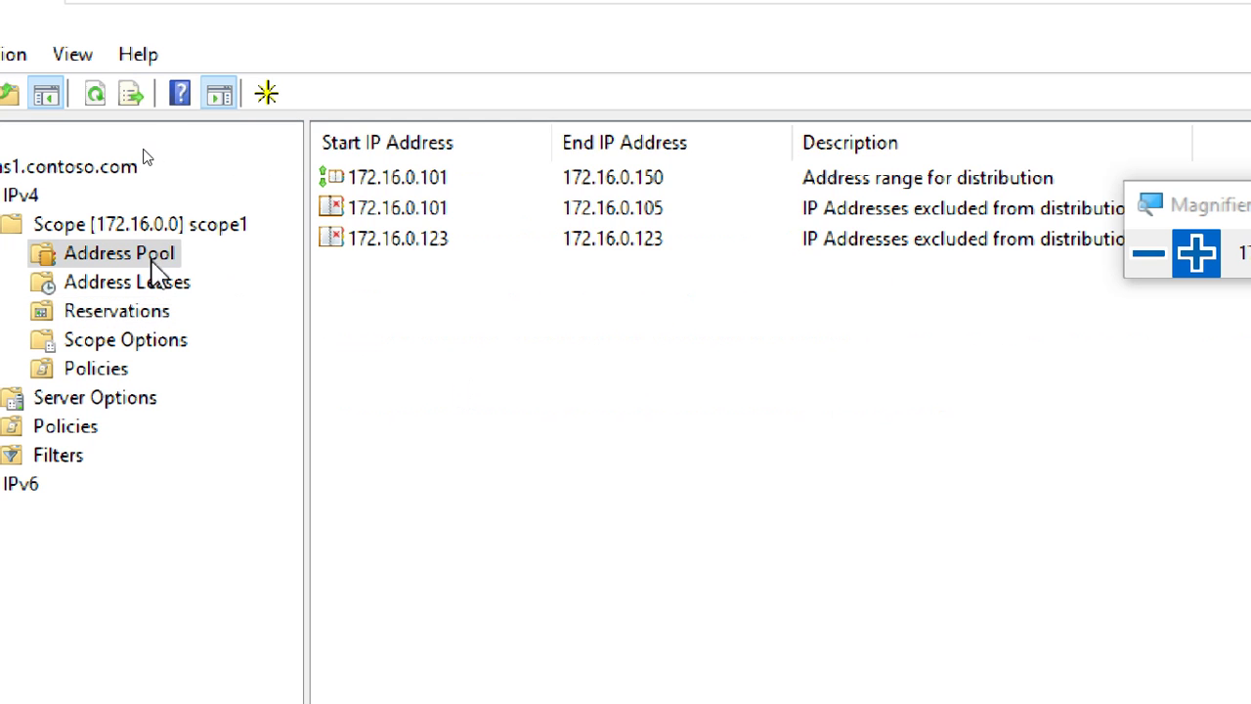
# Switch to the CTS1-WINC1 VM and sign in to the domain user account with its password.
pyautogui.moveTo(1133, 9)
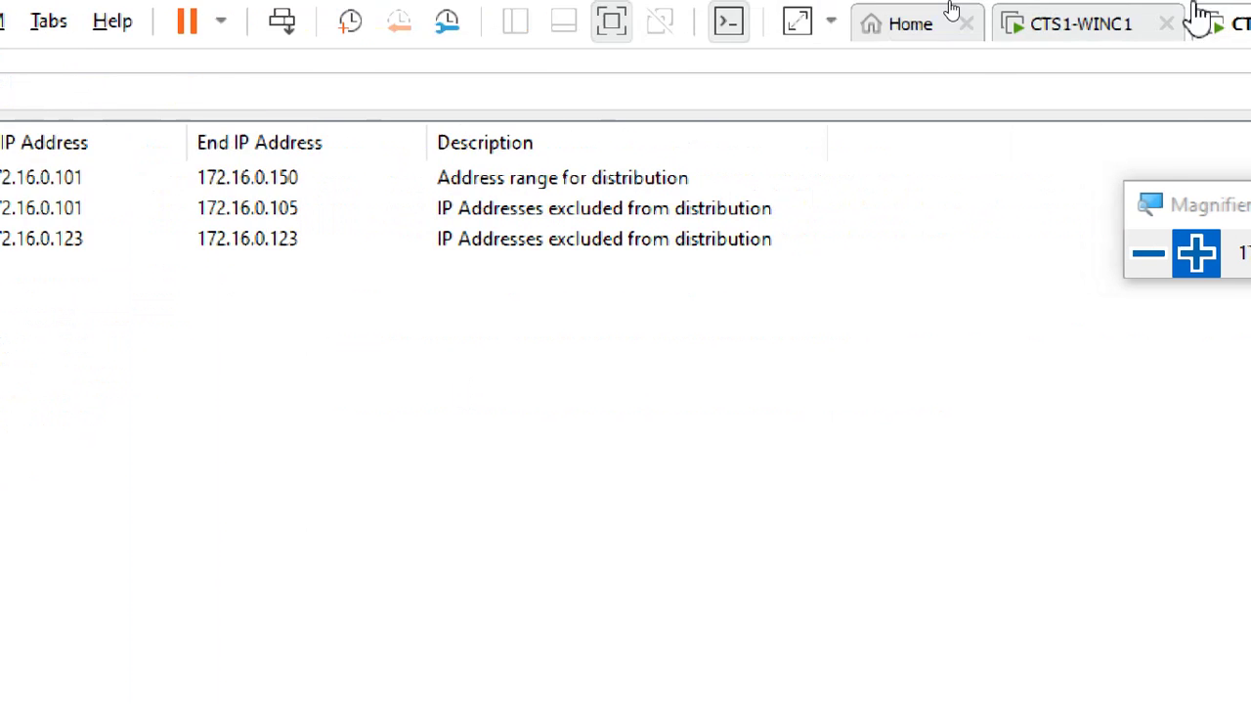
pyautogui.click(978, 44)
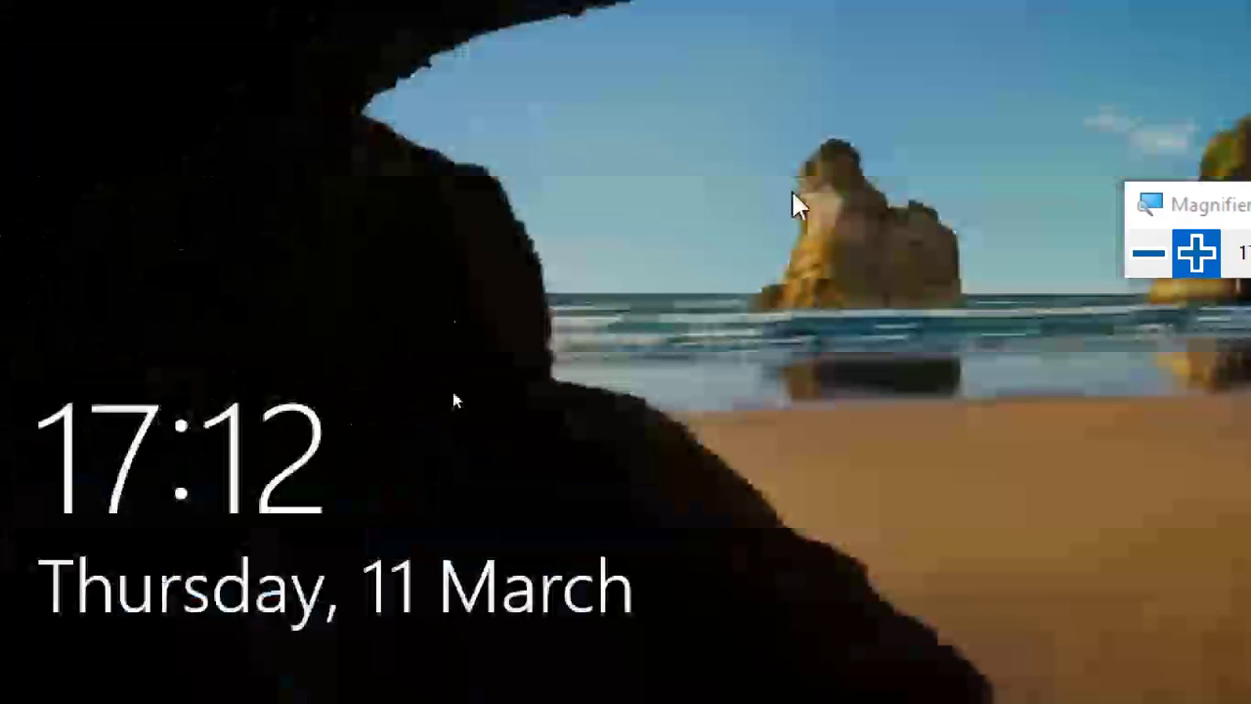
pyautogui.click(485, 405)
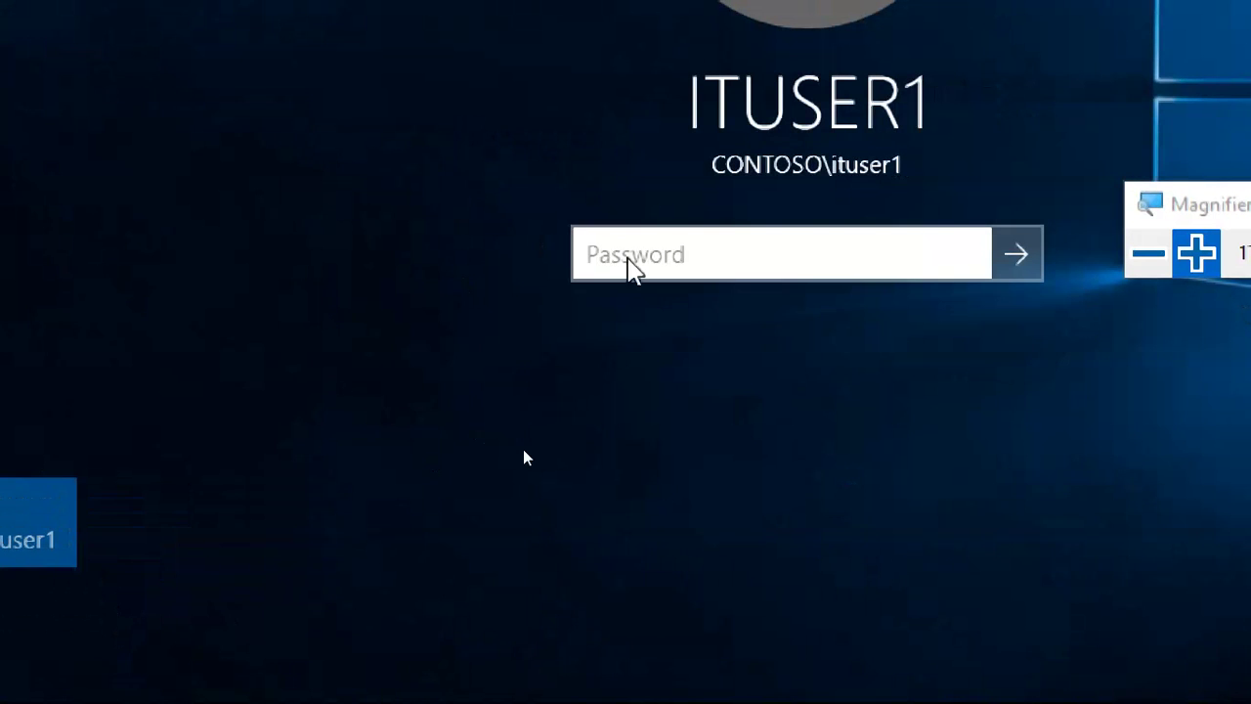
pyautogui.write('P')
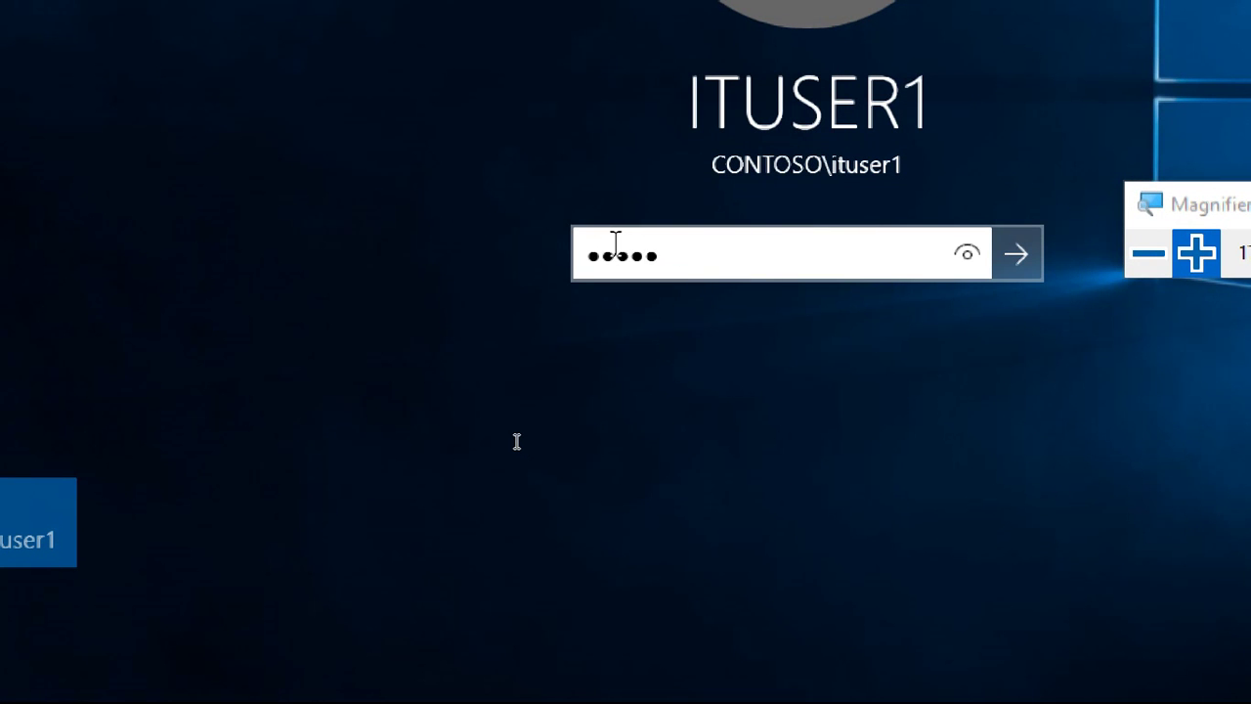
pyautogui.press('BackSpace')
pyautogui.press('BackSpace')
pyautogui.press('BackSpace')
pyautogui.press('BackSpace')
pyautogui.press('BackSpace')
pyautogui.press('BackSpace')
pyautogui.write('P')
pyautogui.press('Return')
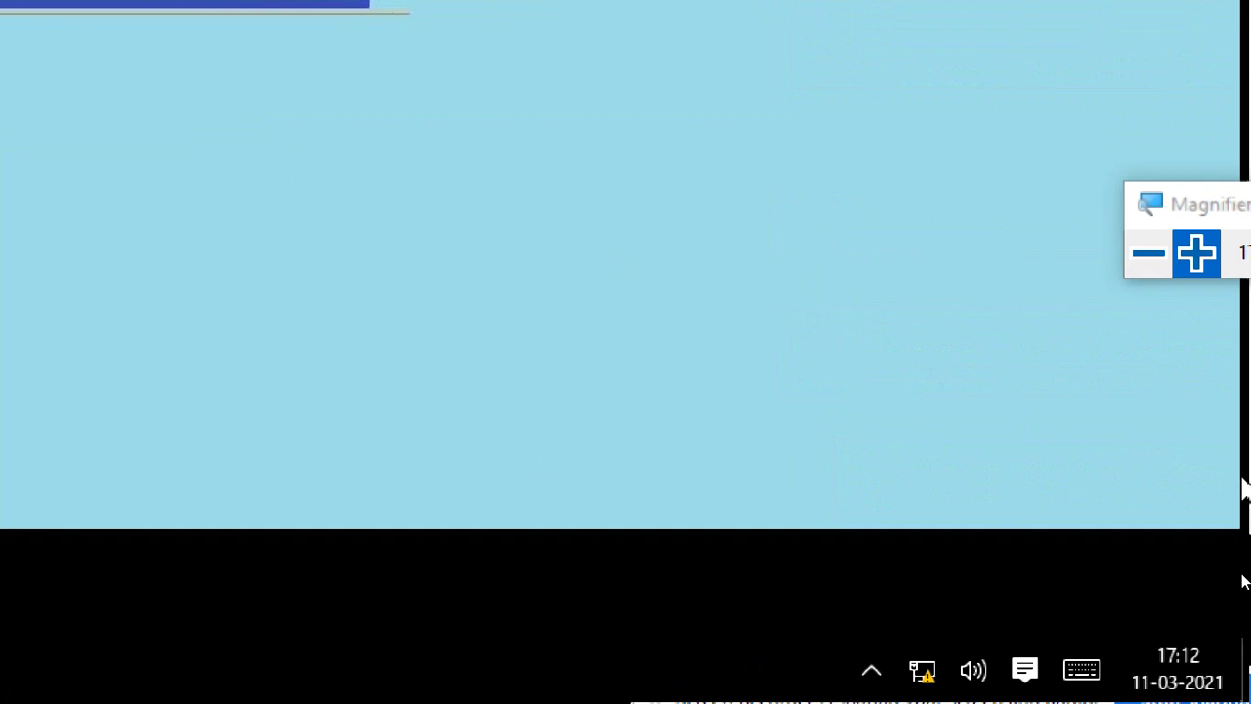
# Run ncpa.cpl and open Ethernet0's connection status.
pyautogui.press('super+r')
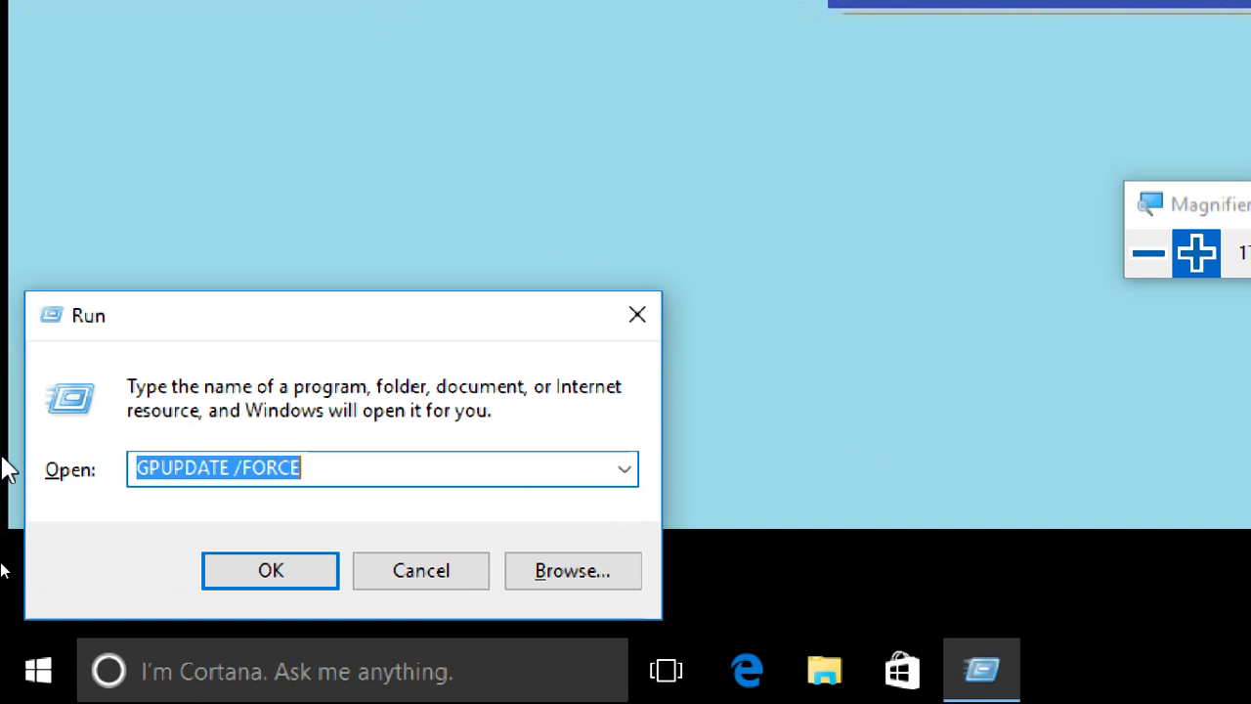
pyautogui.write('ncpa.')
pyautogui.press('Return')
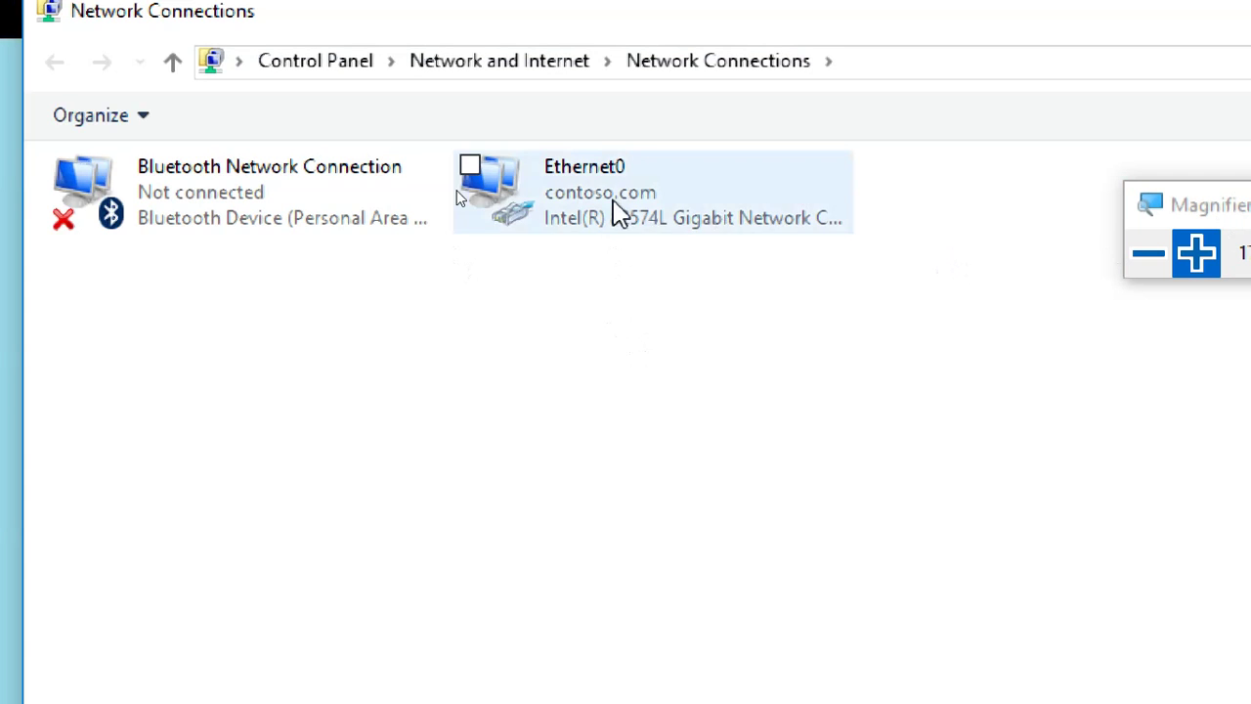
pyautogui.doubleClick(615, 209)
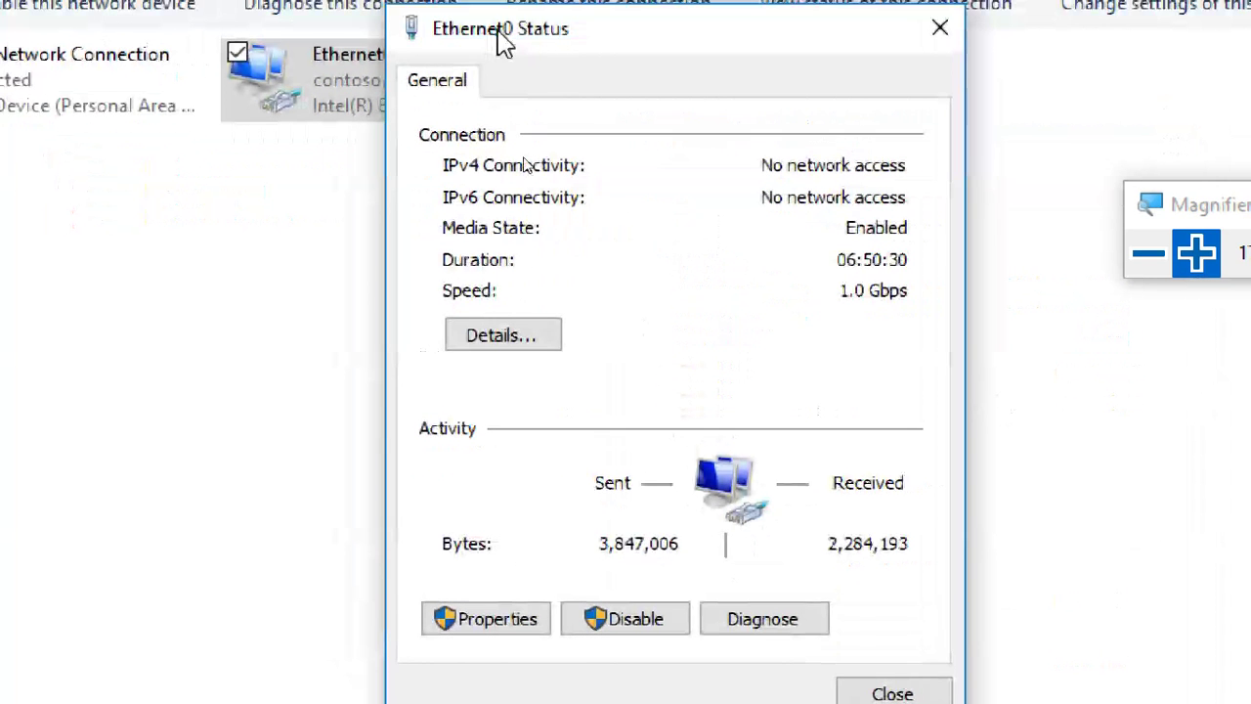
# Review Ethernet0's details: DHCP disabled, static 172.16.0.10, subnet mask and empty gateway, then close them.
pyautogui.click(516, 334)
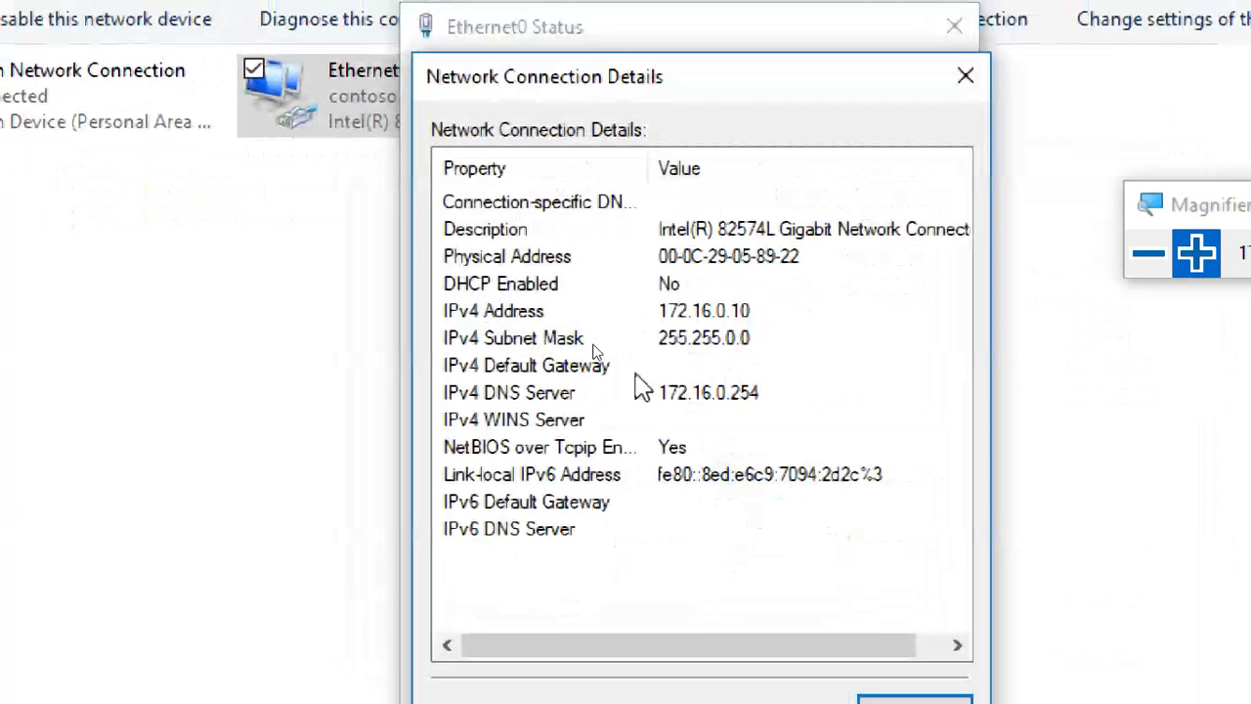
pyautogui.click(678, 293)
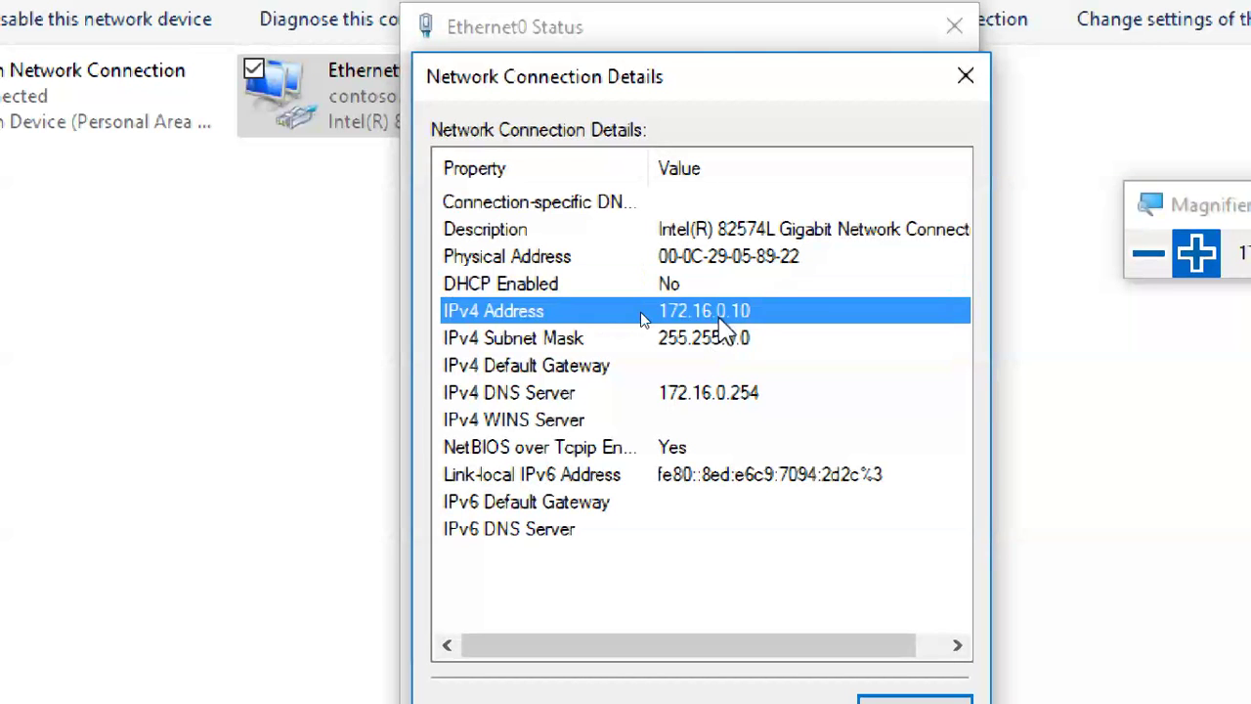
pyautogui.click(723, 311)
pyautogui.click(721, 337)
pyautogui.click(731, 310)
pyautogui.click(731, 337)
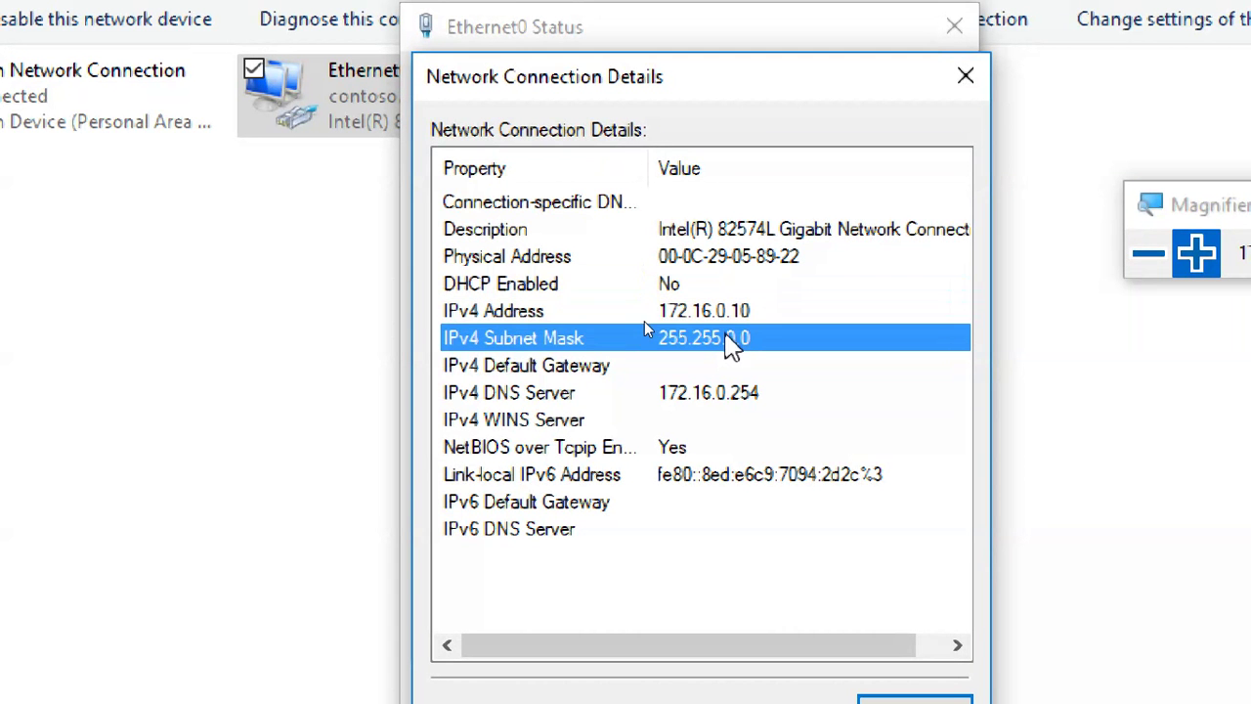
pyautogui.click(731, 310)
pyautogui.click(733, 364)
pyautogui.click(699, 285)
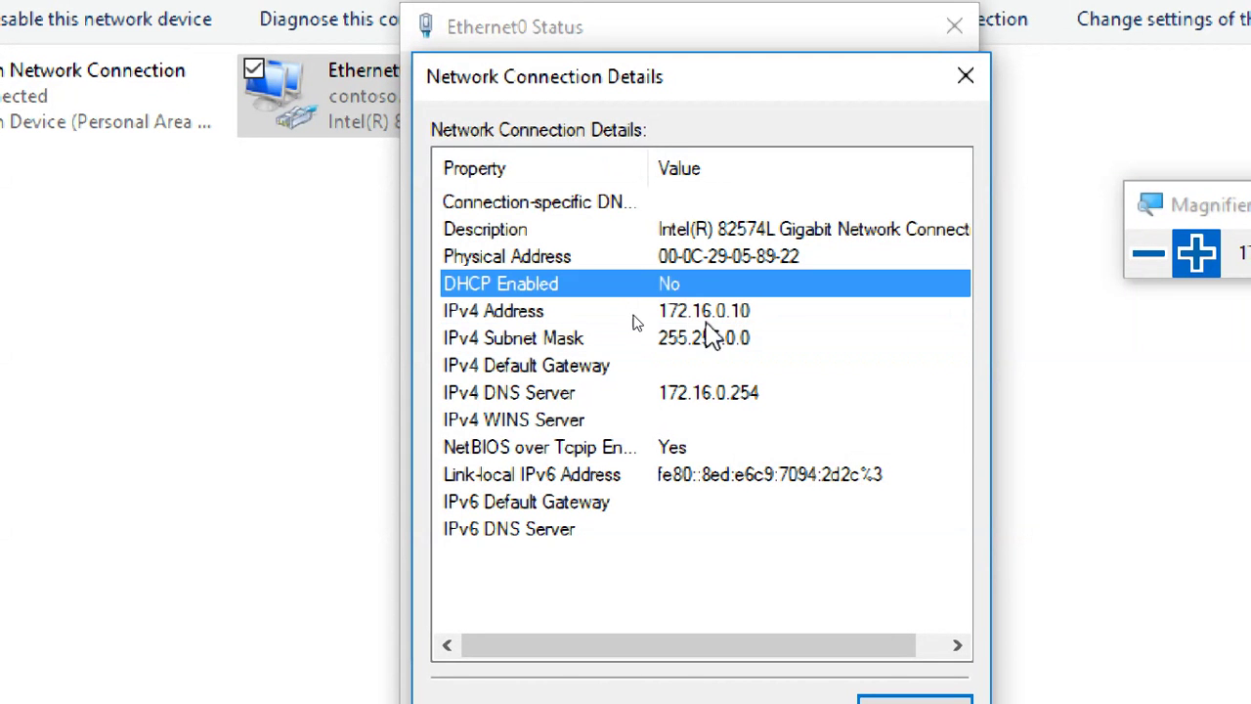
pyautogui.click(699, 311)
pyautogui.click(728, 337)
pyautogui.click(875, 701)
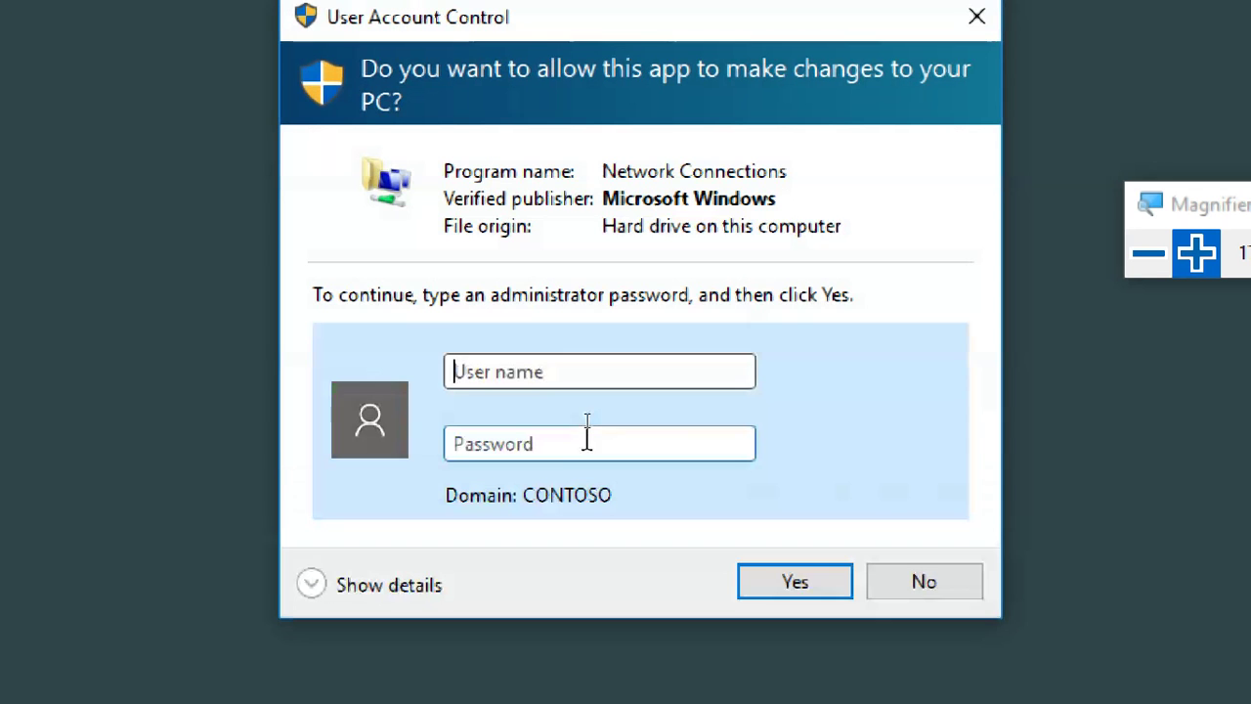
# Approve the UAC prompt with administrator credentials and open Ethernet0's Internet Protocol Version 4 (TCP/IPv4) properties.
pyautogui.click(552, 371)
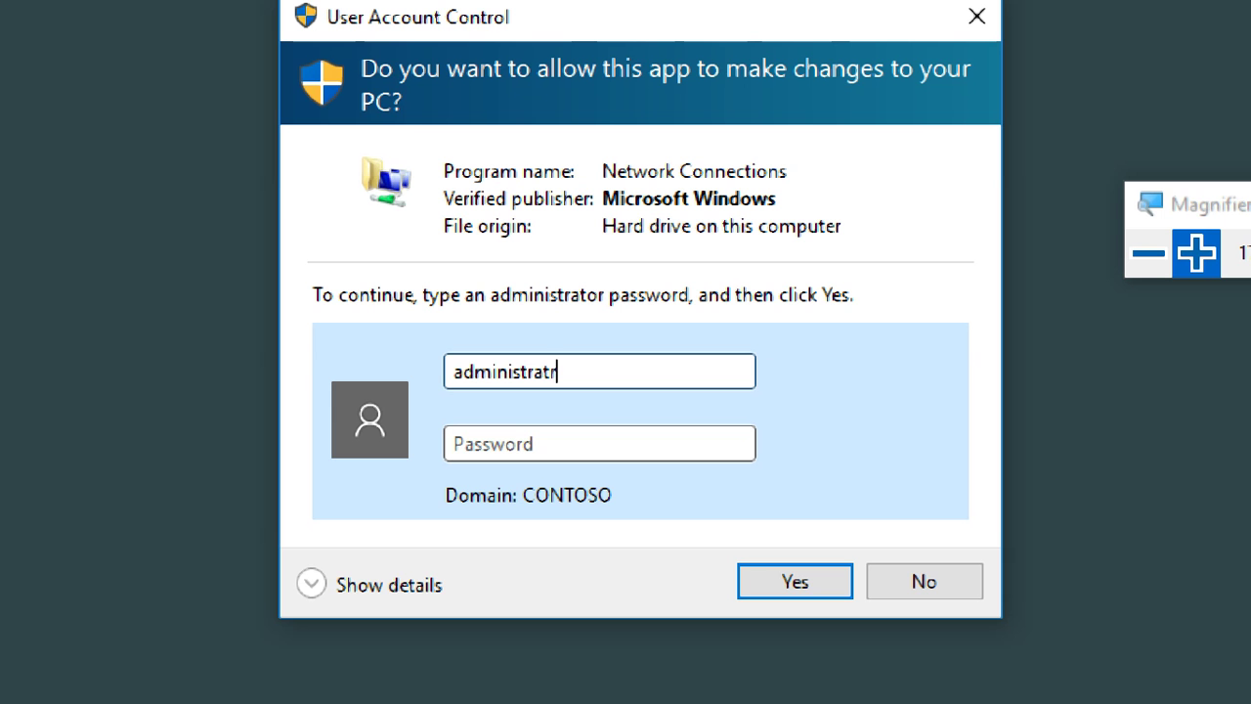
pyautogui.click(599, 443)
pyautogui.write('p')
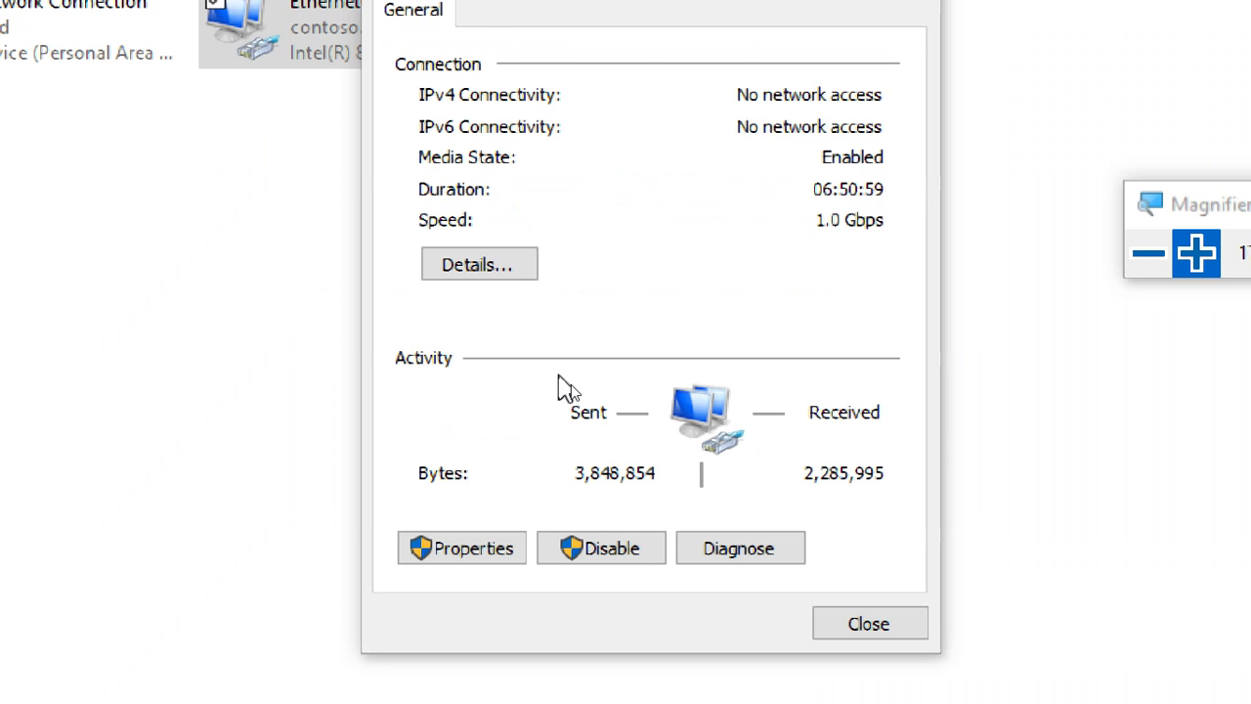
pyautogui.hotkey('alt', 'p')
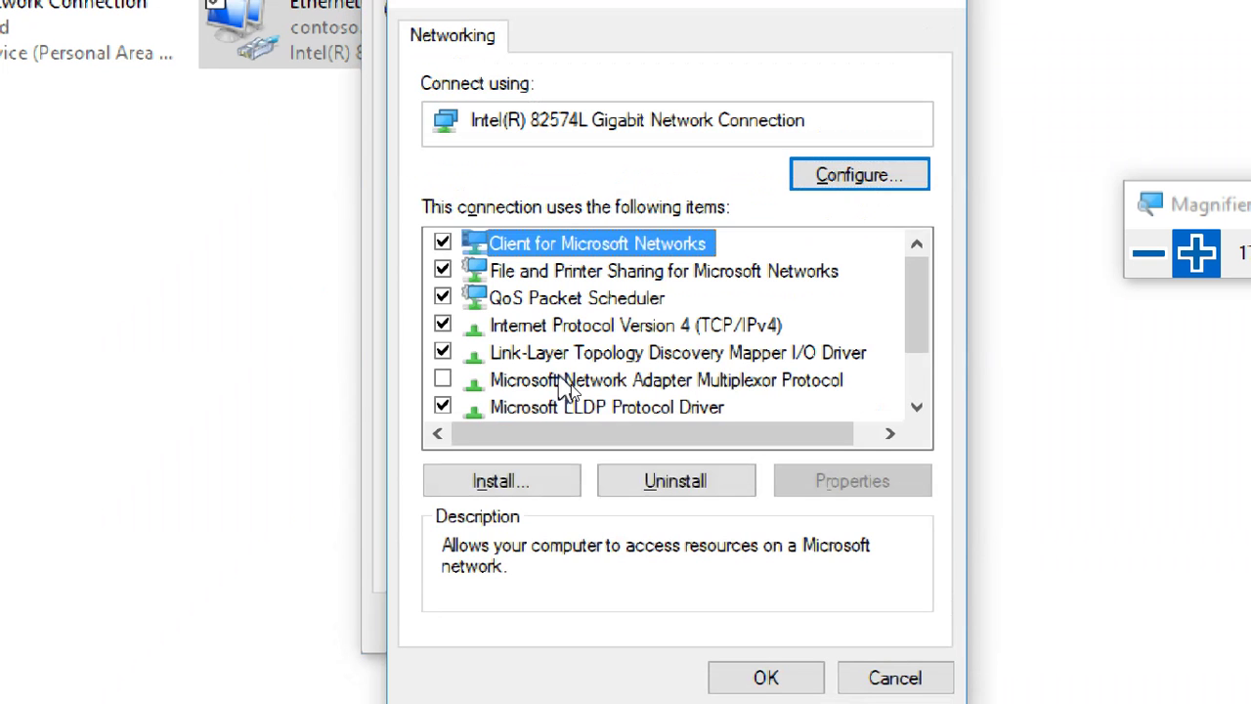
pyautogui.click(694, 326)
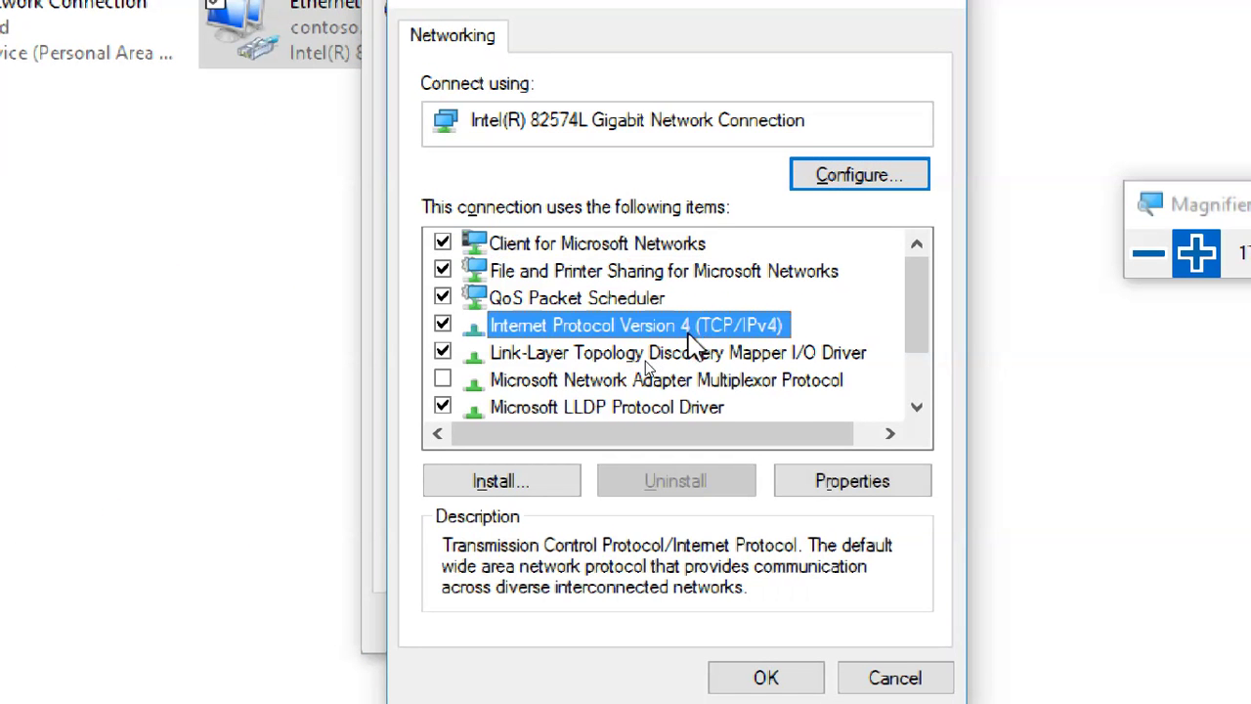
pyautogui.click(848, 487)
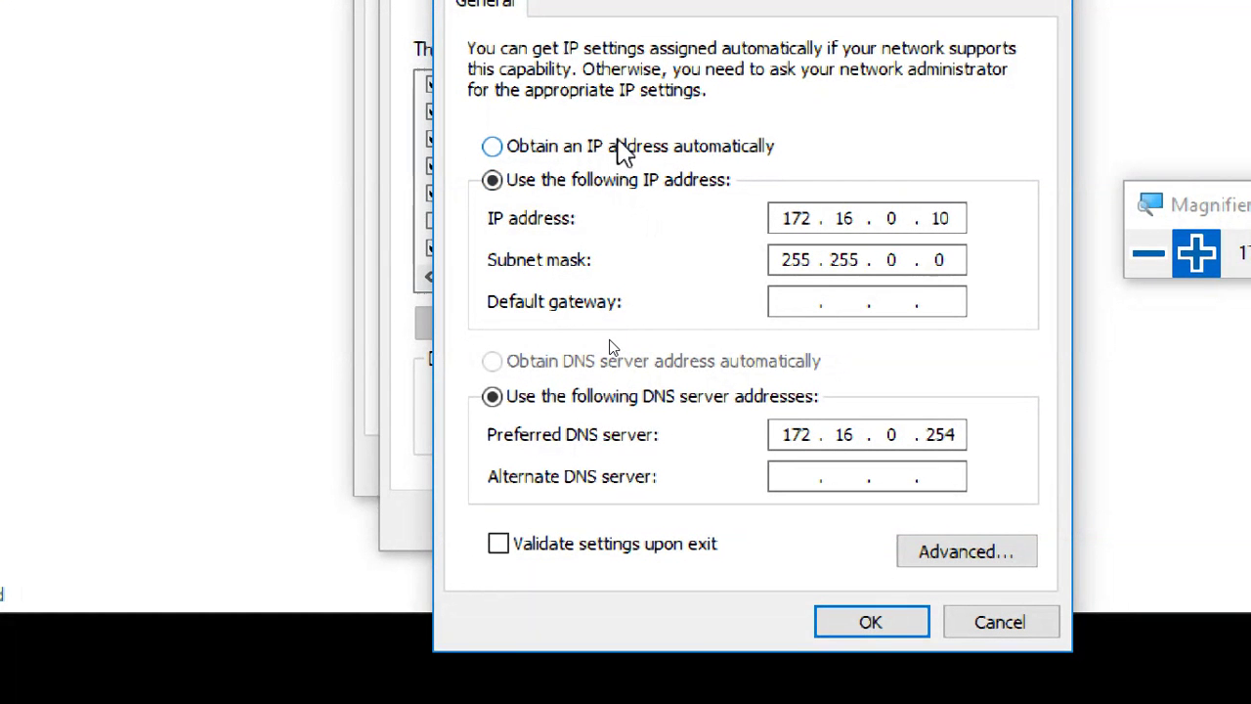
# Set IPv4 to obtain both the IP address and DNS server automatically, then apply and close.
pyautogui.click(617, 148)
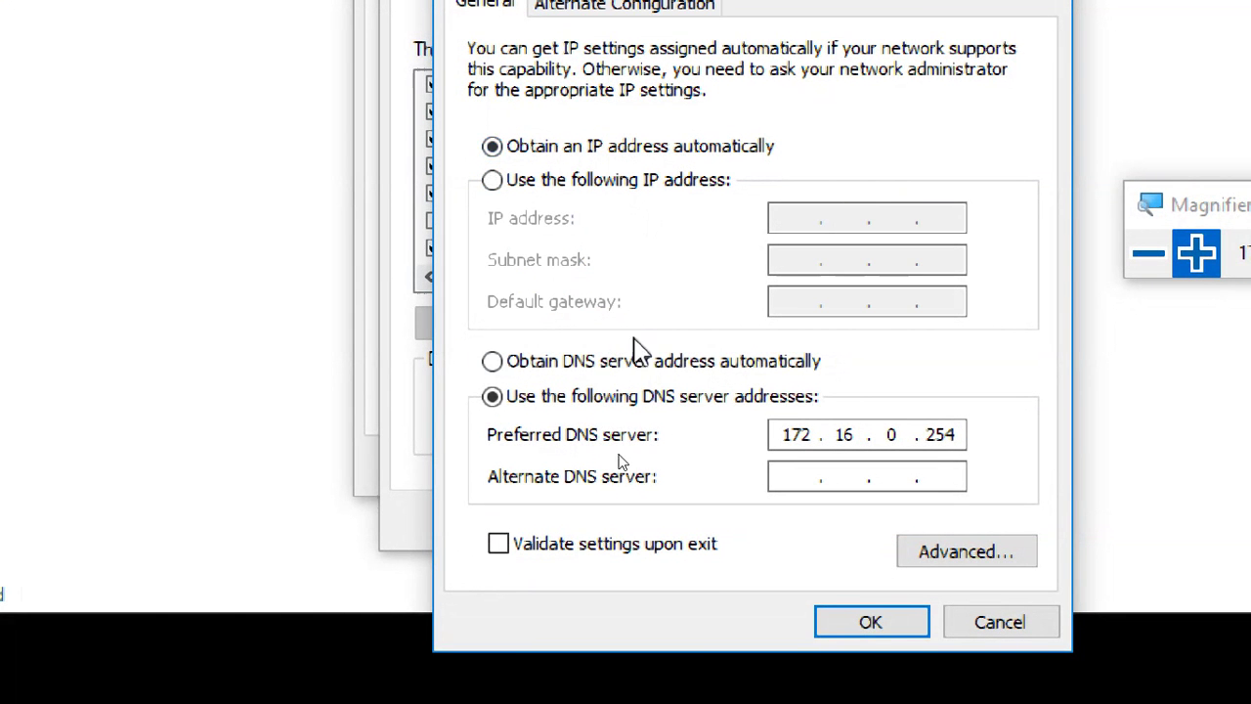
pyautogui.click(643, 367)
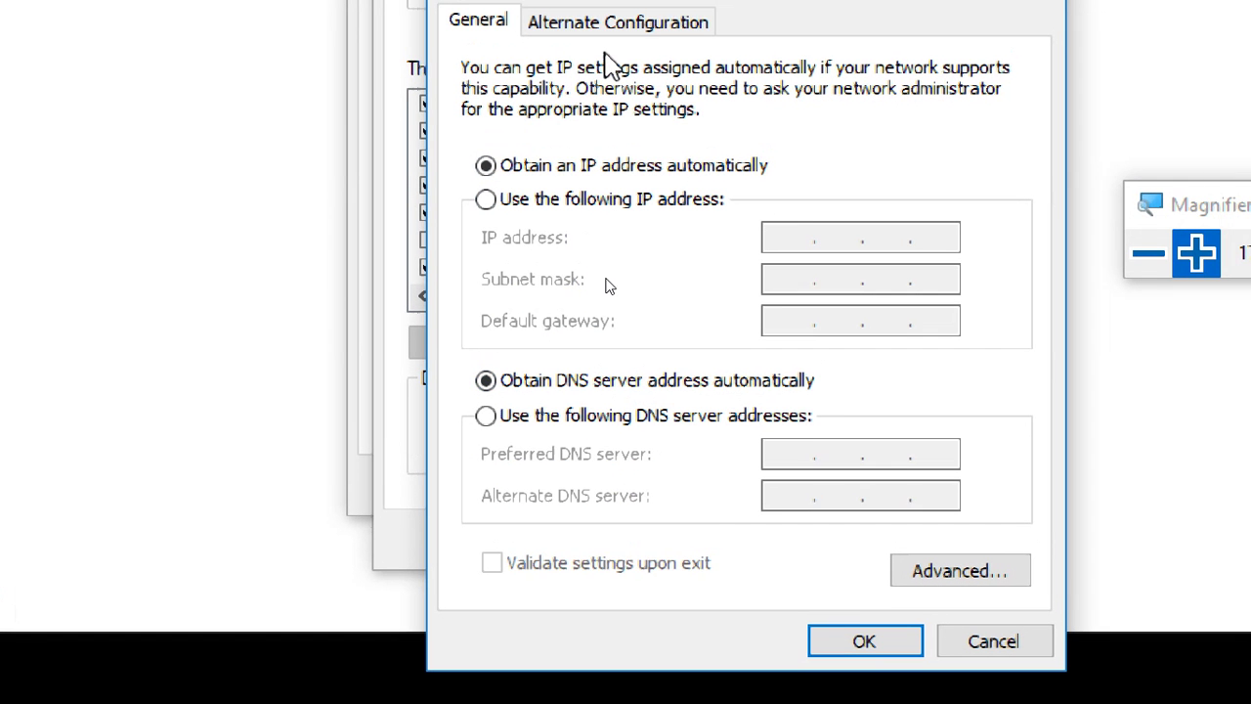
pyautogui.click(642, 213)
pyautogui.click(633, 184)
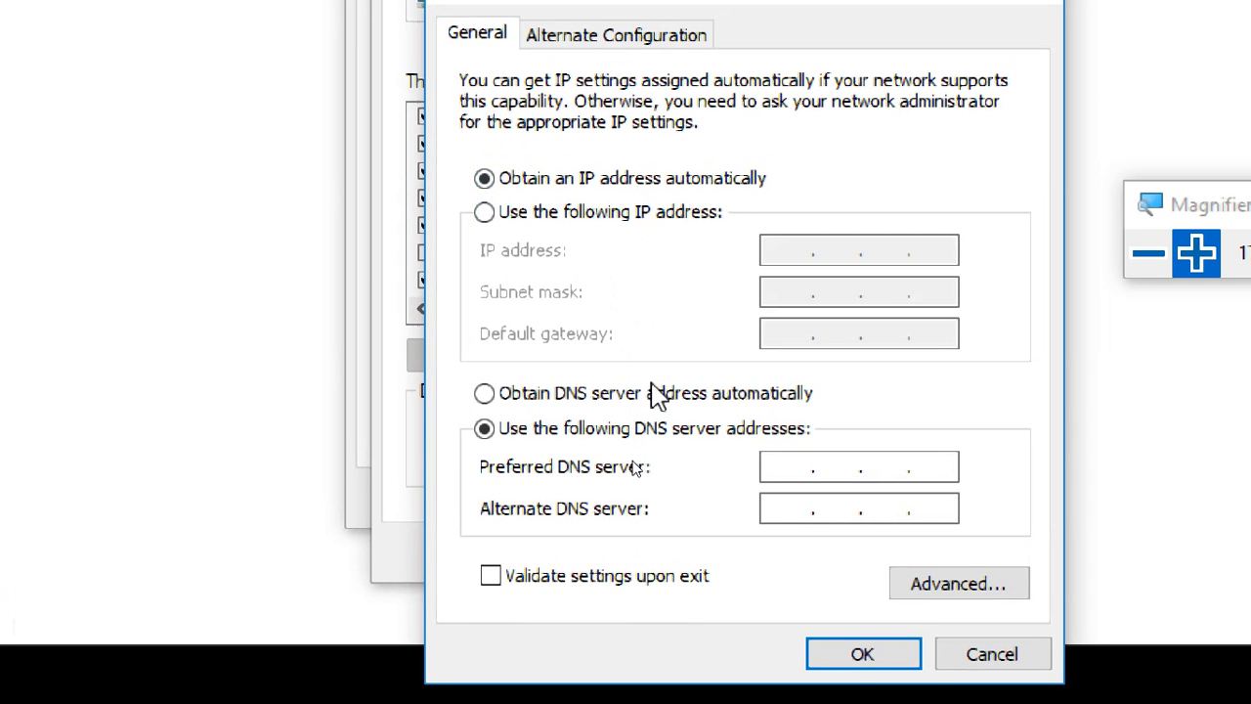
pyautogui.click(657, 395)
pyautogui.click(852, 660)
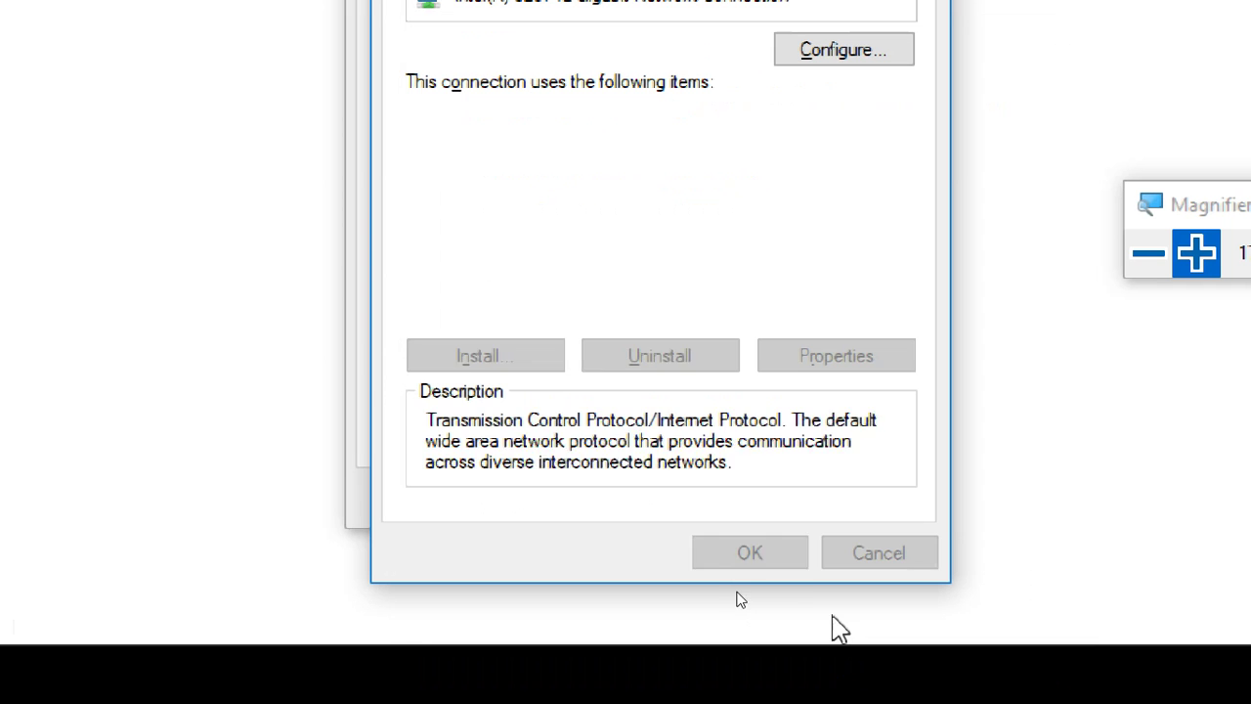
pyautogui.click(768, 547)
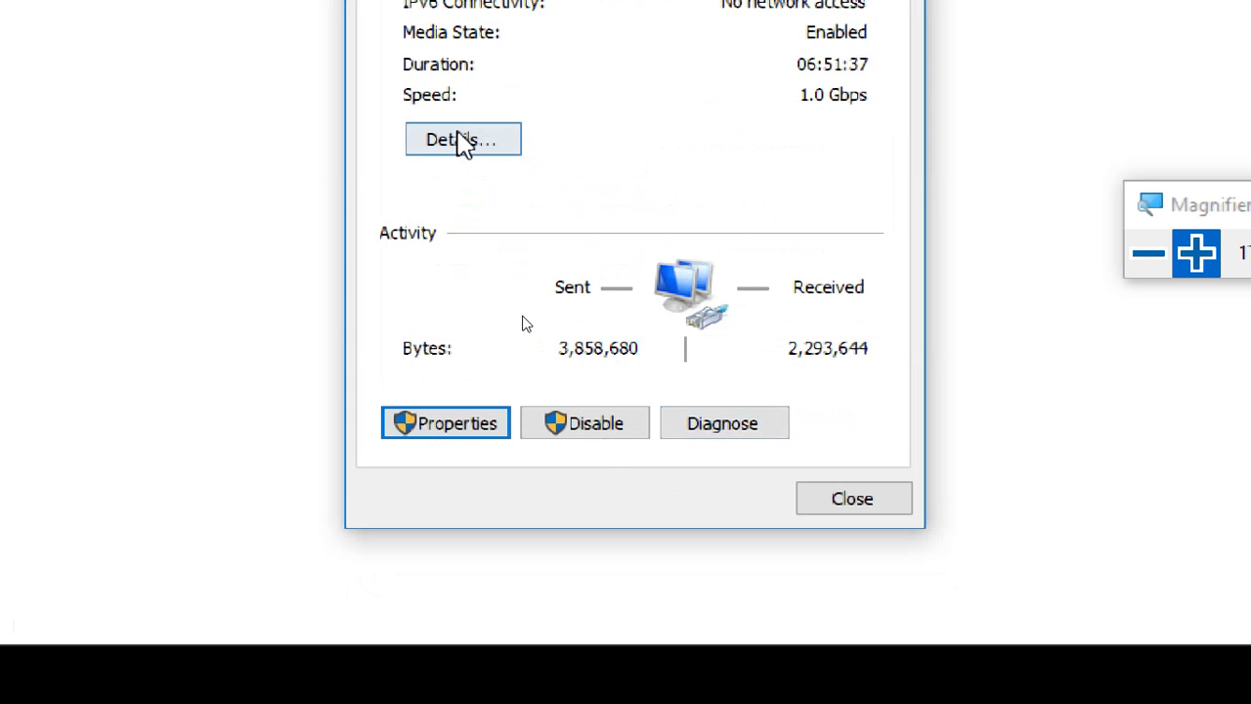
# Open Ethernet0's details and confirm DHCP enabled, 172.16.0.106/255.255.0.0 from DHCP server 172.16.0.254.
pyautogui.click(459, 142)
pyautogui.click(656, 121)
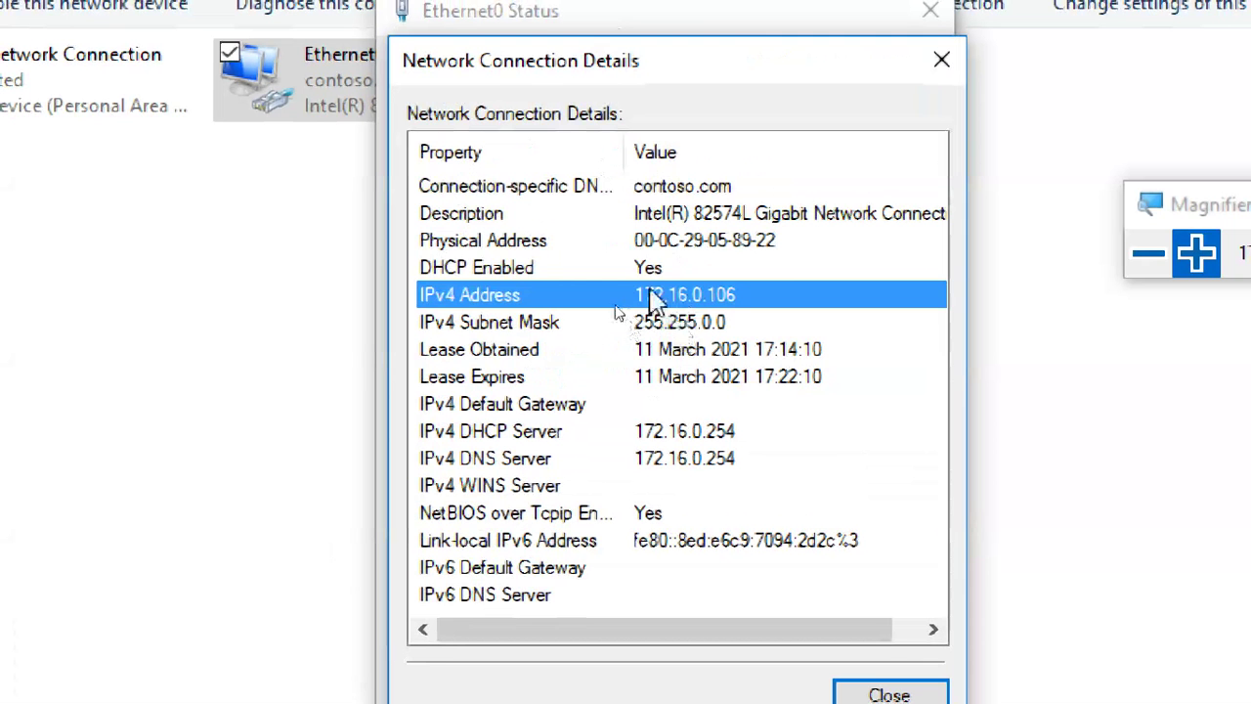
pyautogui.click(657, 268)
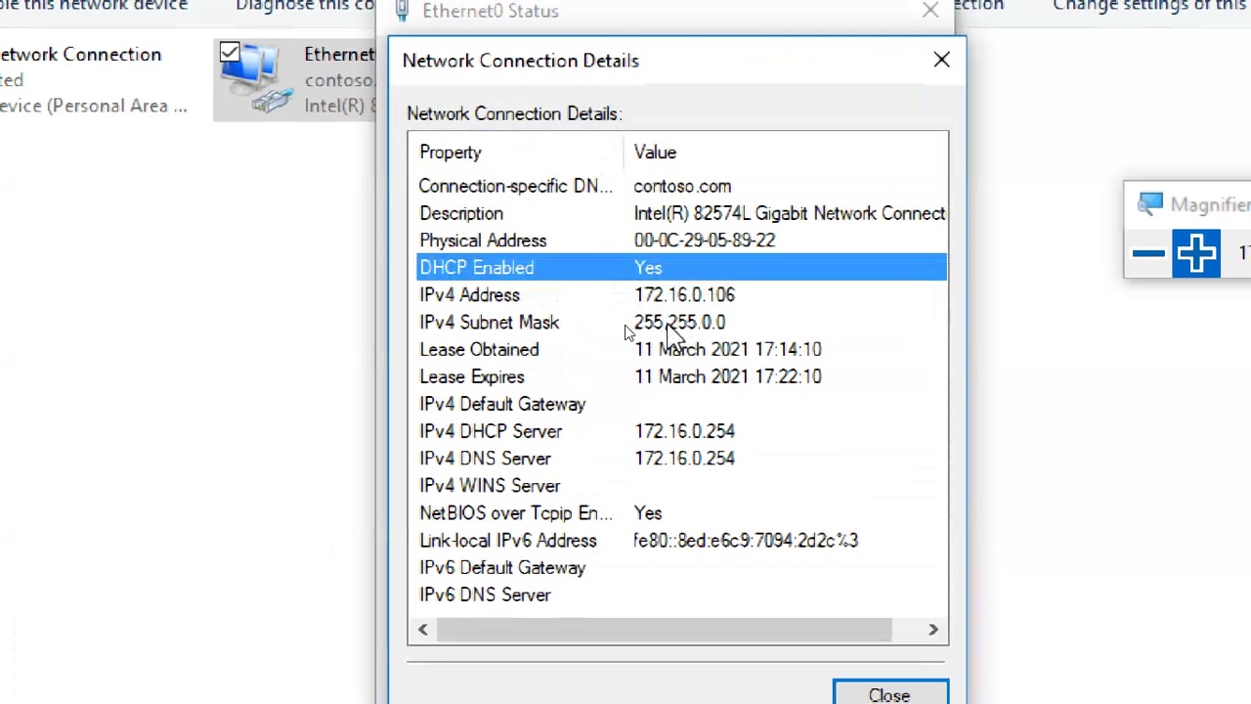
pyautogui.click(682, 294)
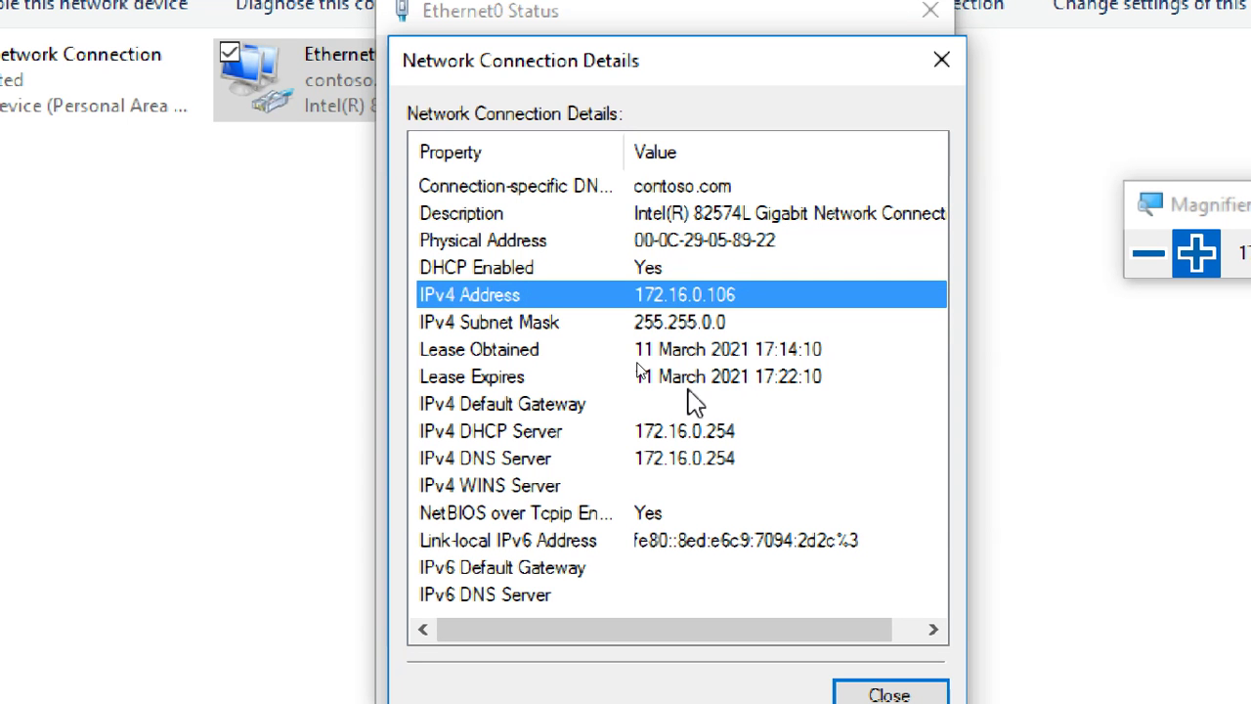
pyautogui.click(675, 324)
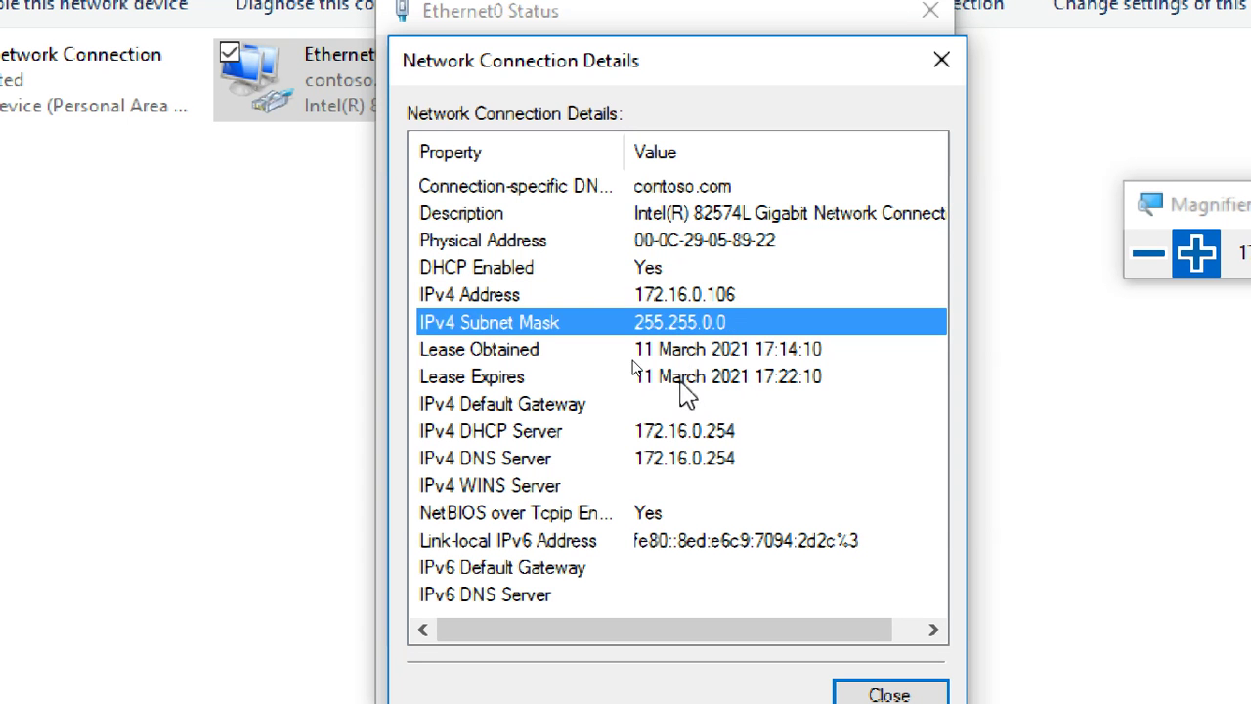
pyautogui.click(682, 431)
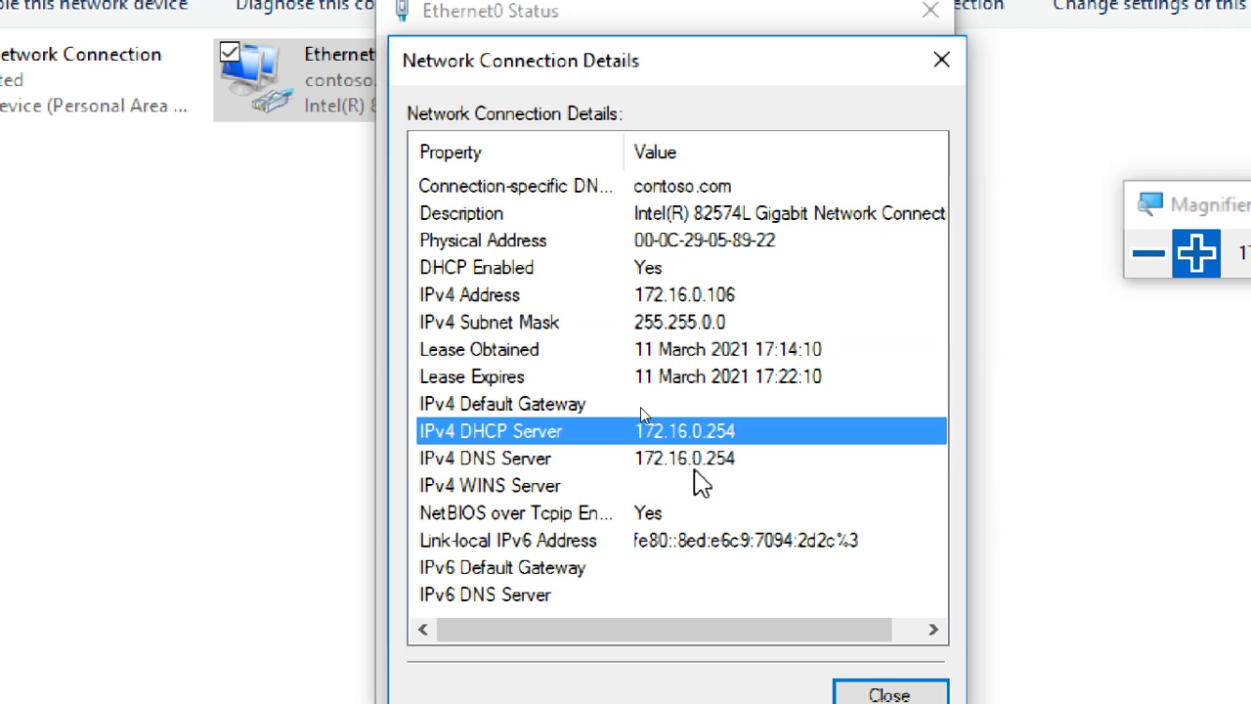
pyautogui.click(694, 466)
pyautogui.click(660, 413)
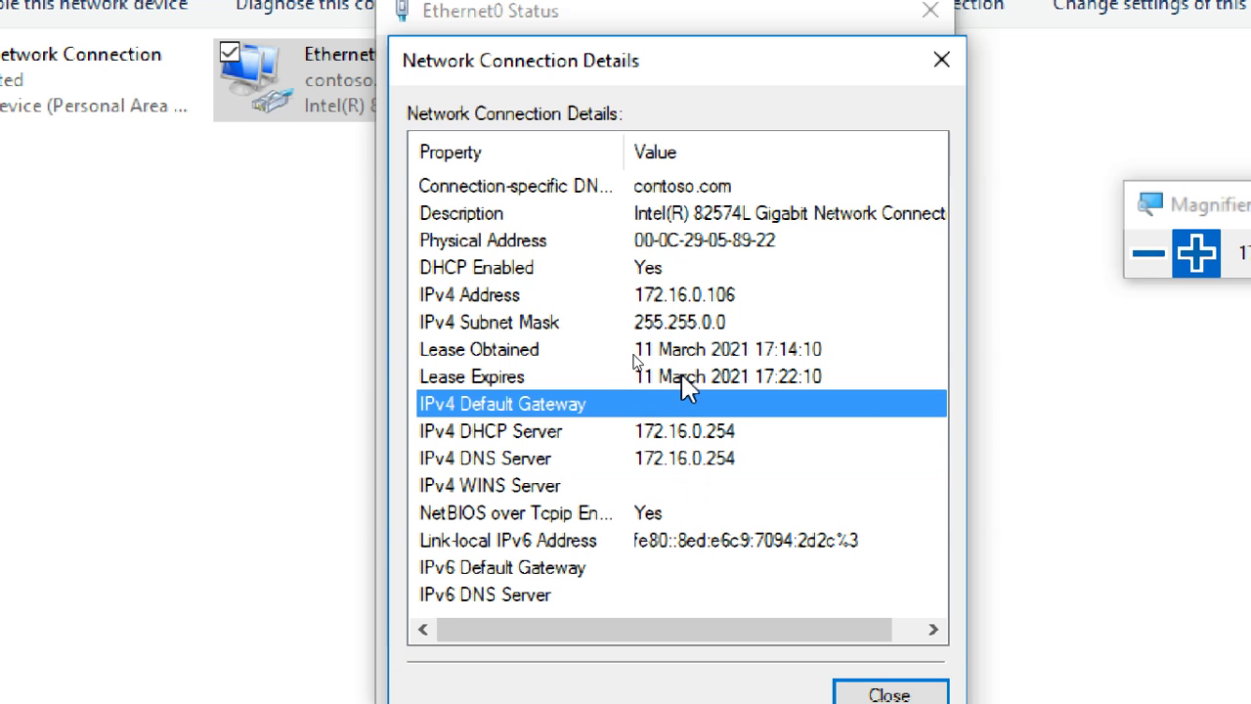
# Compare the lease obtained and lease expires times in the connection details (expiry 17:22:10).
pyautogui.press('Up')
pyautogui.press('Up')
pyautogui.press('Up')
pyautogui.press('Down')
pyautogui.press('Down')
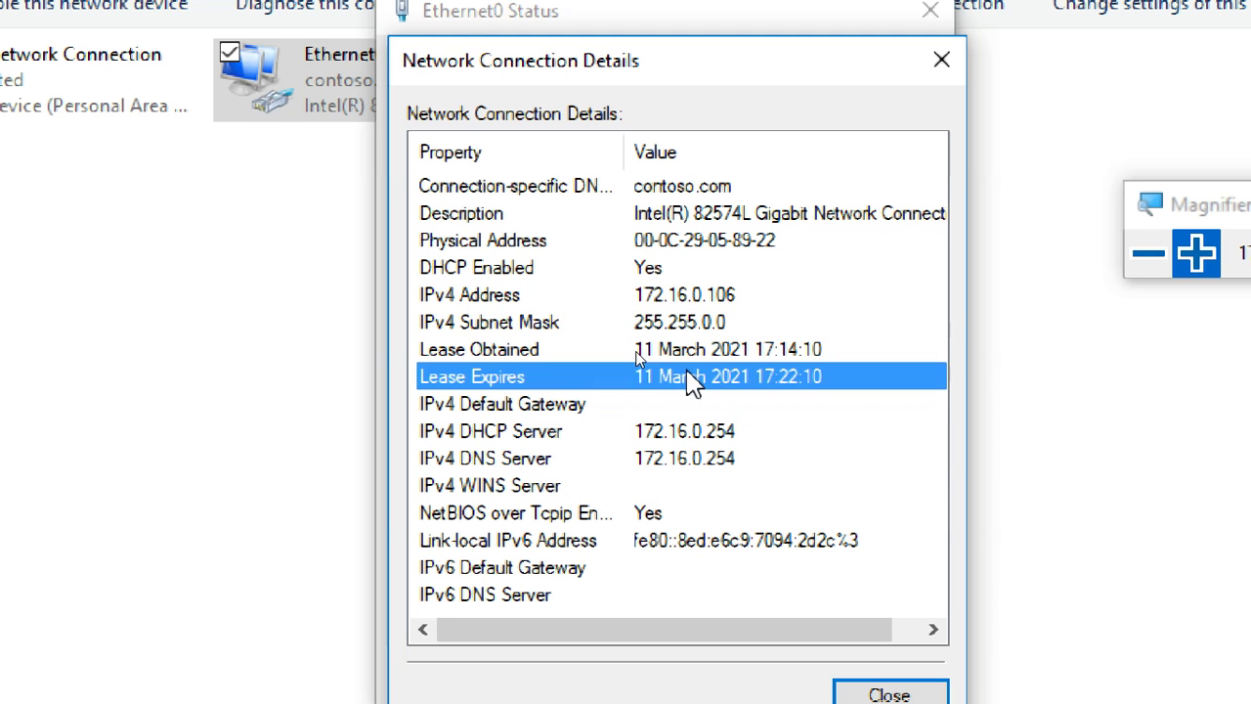
pyautogui.press('Up')
pyautogui.press('Down')
pyautogui.press('Up')
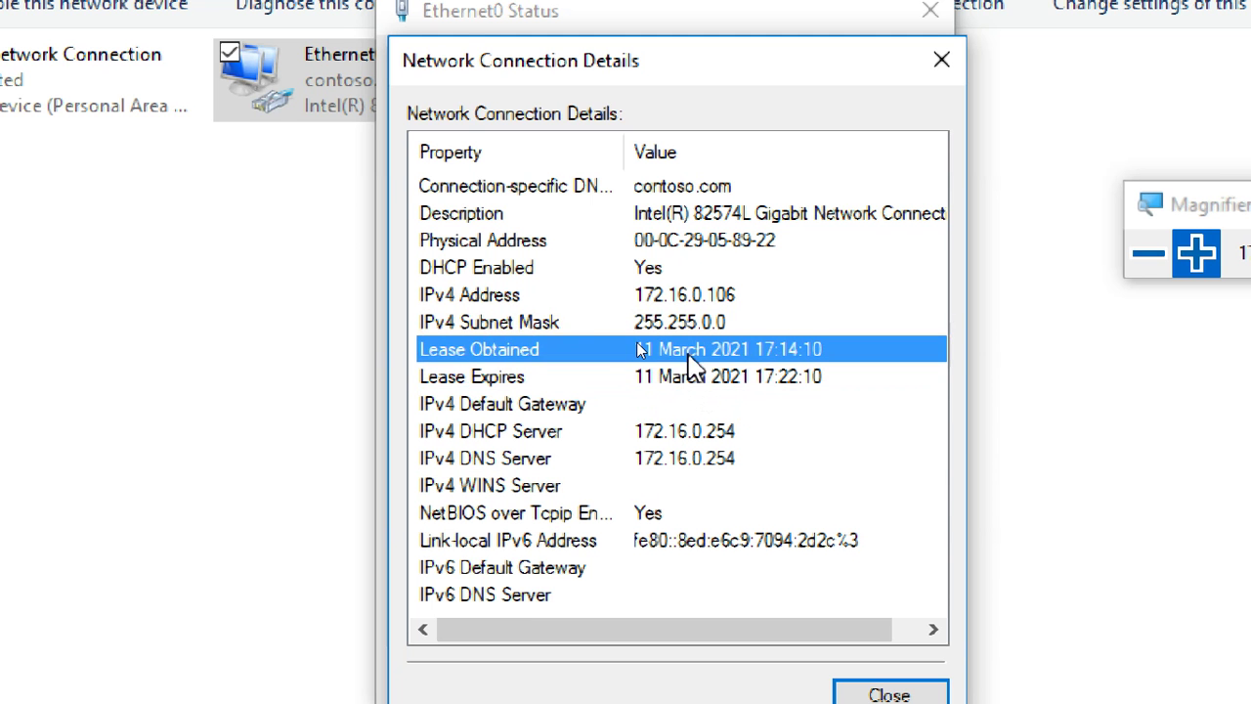
pyautogui.press('Down')
pyautogui.press('Up')
pyautogui.press('Down')
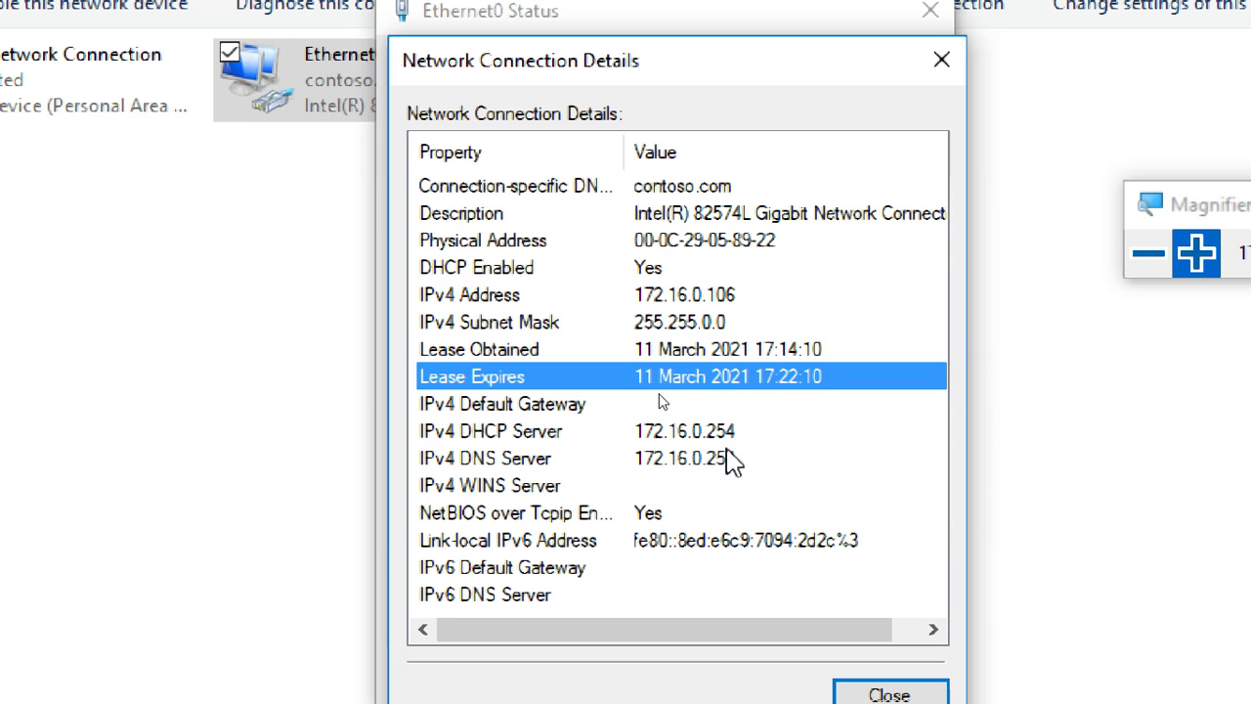
pyautogui.press('Up')
pyautogui.press('Down')
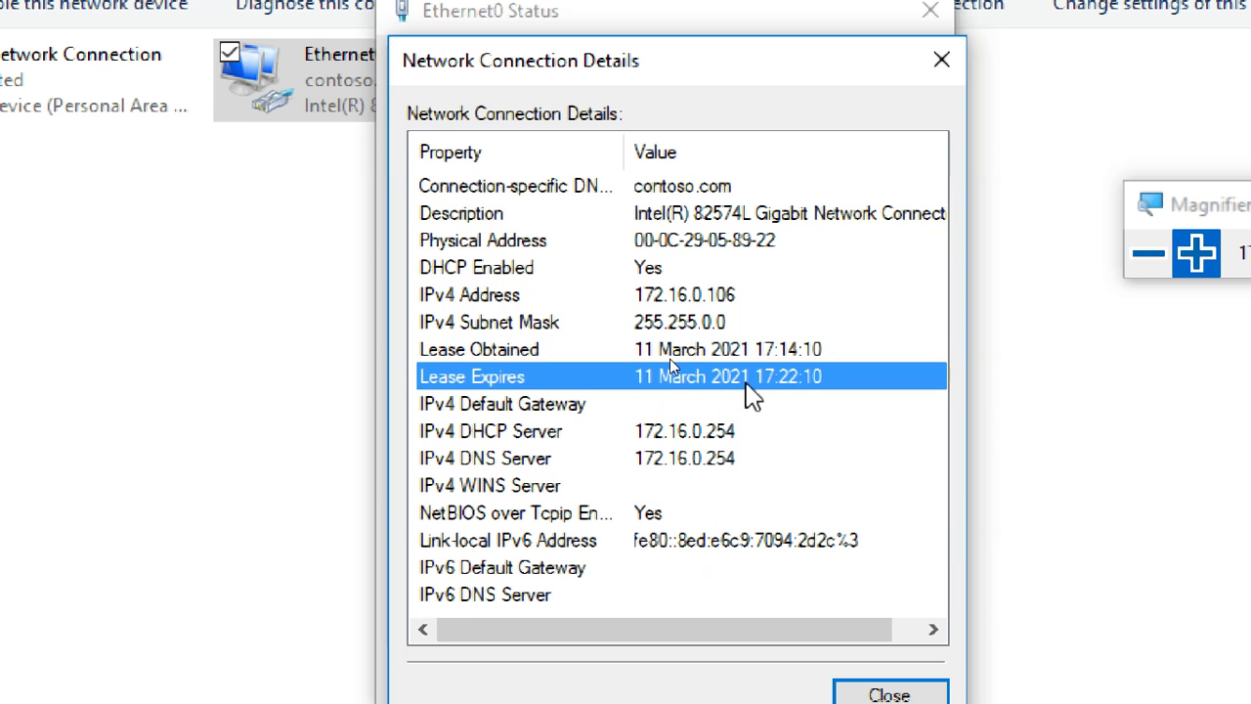
pyautogui.press('Up')
pyautogui.press('Down')
pyautogui.press('Up')
pyautogui.press('Down')
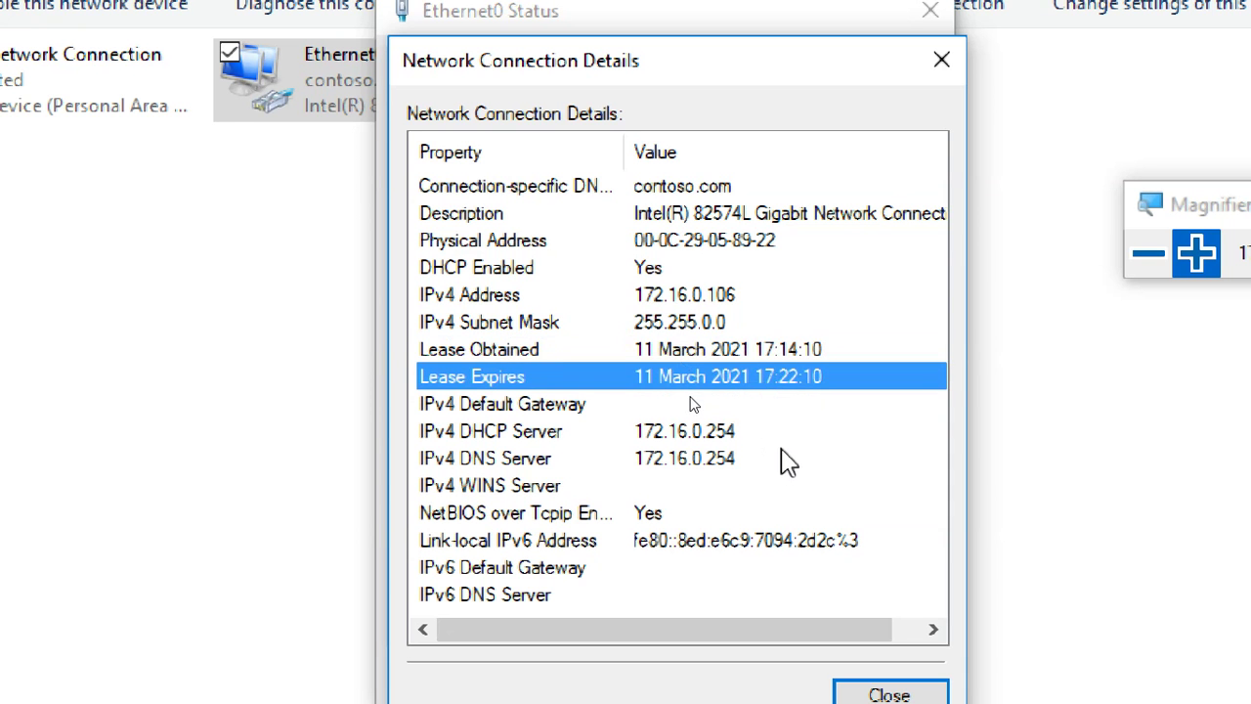
pyautogui.press('Up')
pyautogui.press('Down')
pyautogui.press('Up')
pyautogui.press('Down')
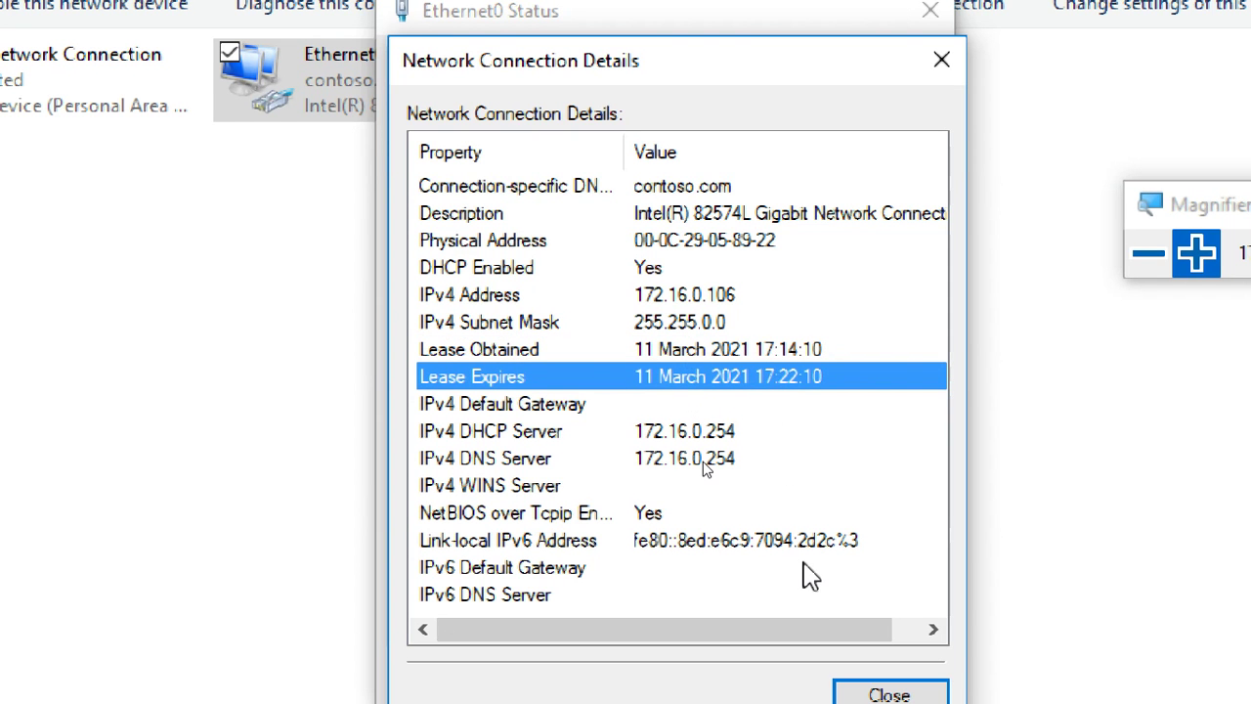
# Reopen Ethernet0's details to review the lease obtained and expiry times, then close them.
pyautogui.click(860, 695)
pyautogui.click(838, 668)
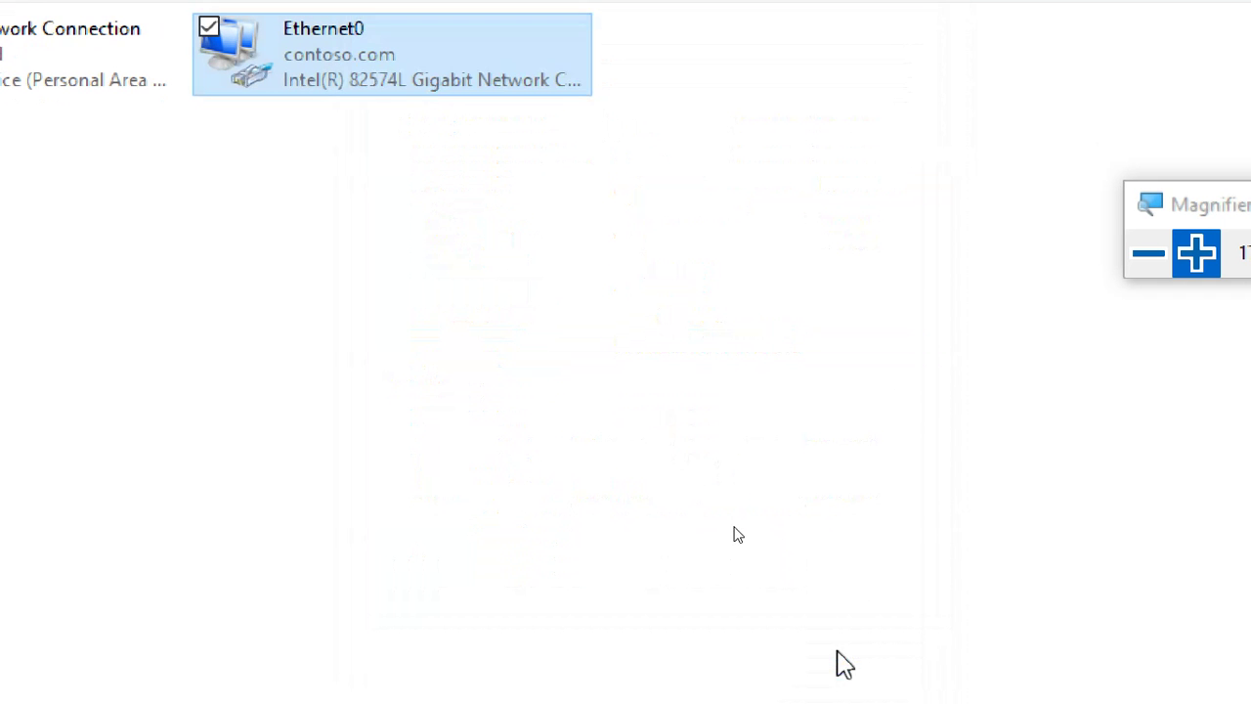
pyautogui.doubleClick(375, 54)
pyautogui.click(499, 318)
pyautogui.click(691, 352)
pyautogui.click(723, 370)
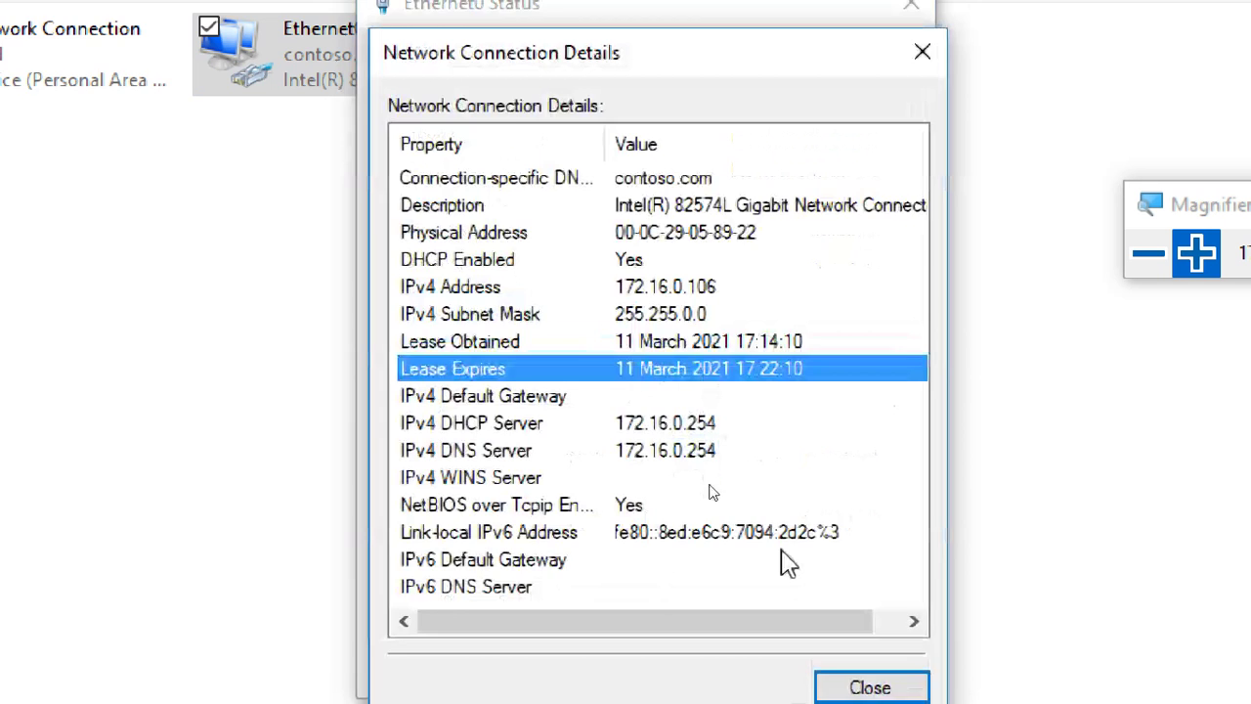
pyautogui.click(837, 668)
# Cancel the administrator prompt for the adapter properties and close the Ethernet0 status window.
pyautogui.click(486, 588)
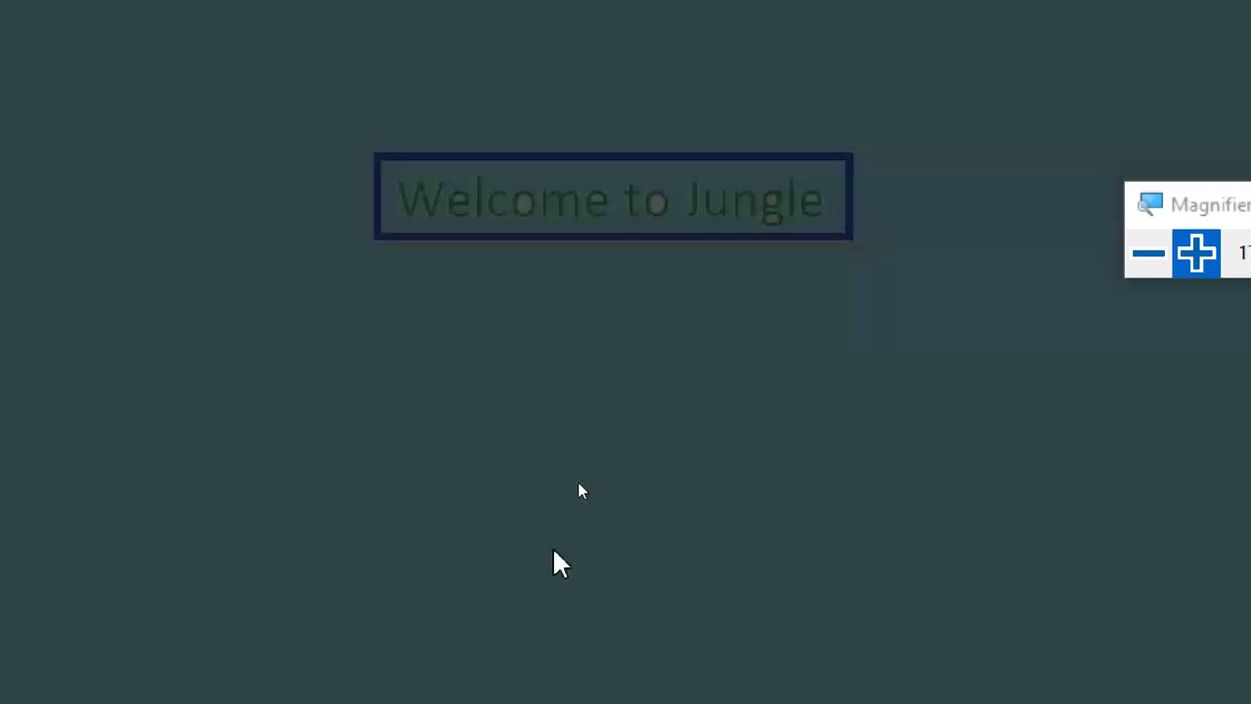
pyautogui.click(955, 593)
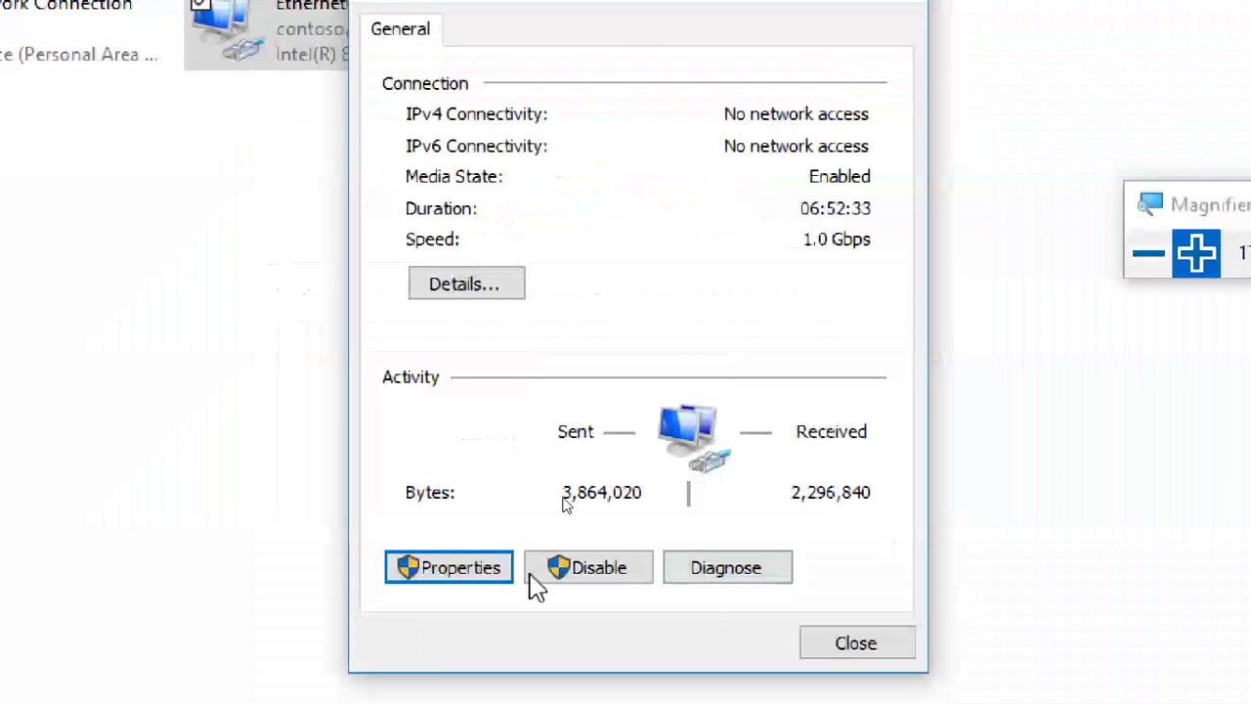
pyautogui.click(484, 586)
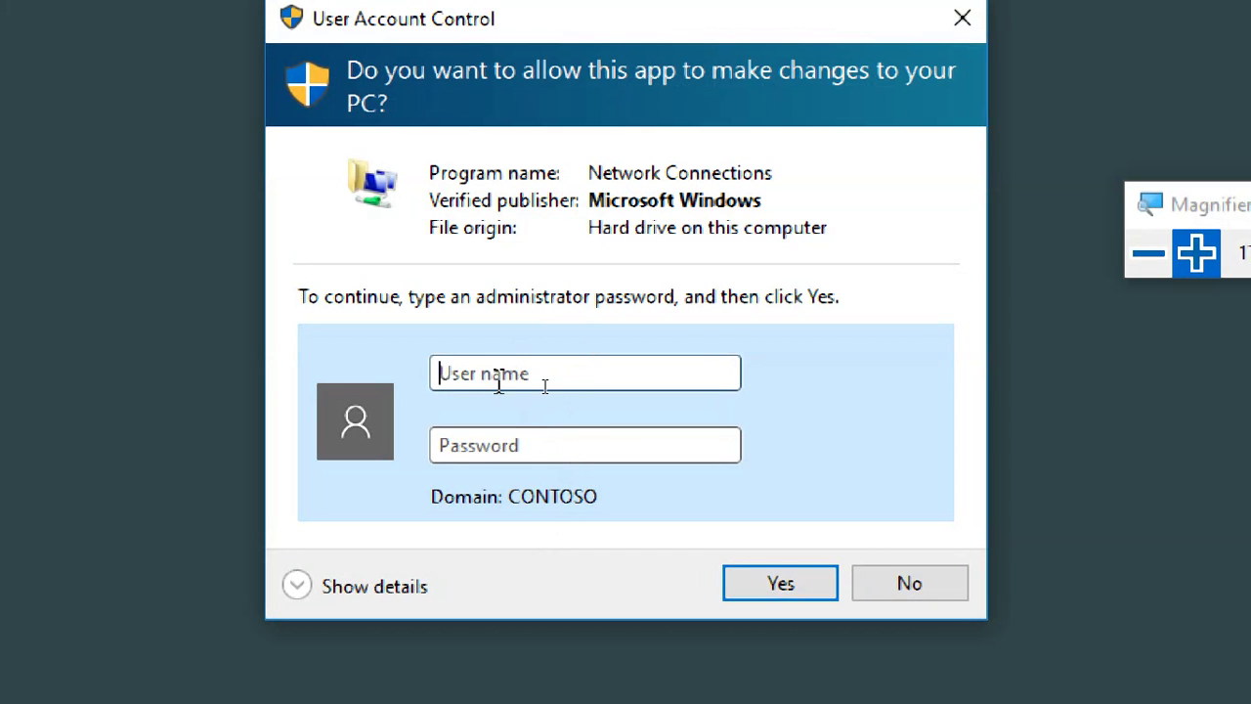
pyautogui.click(526, 383)
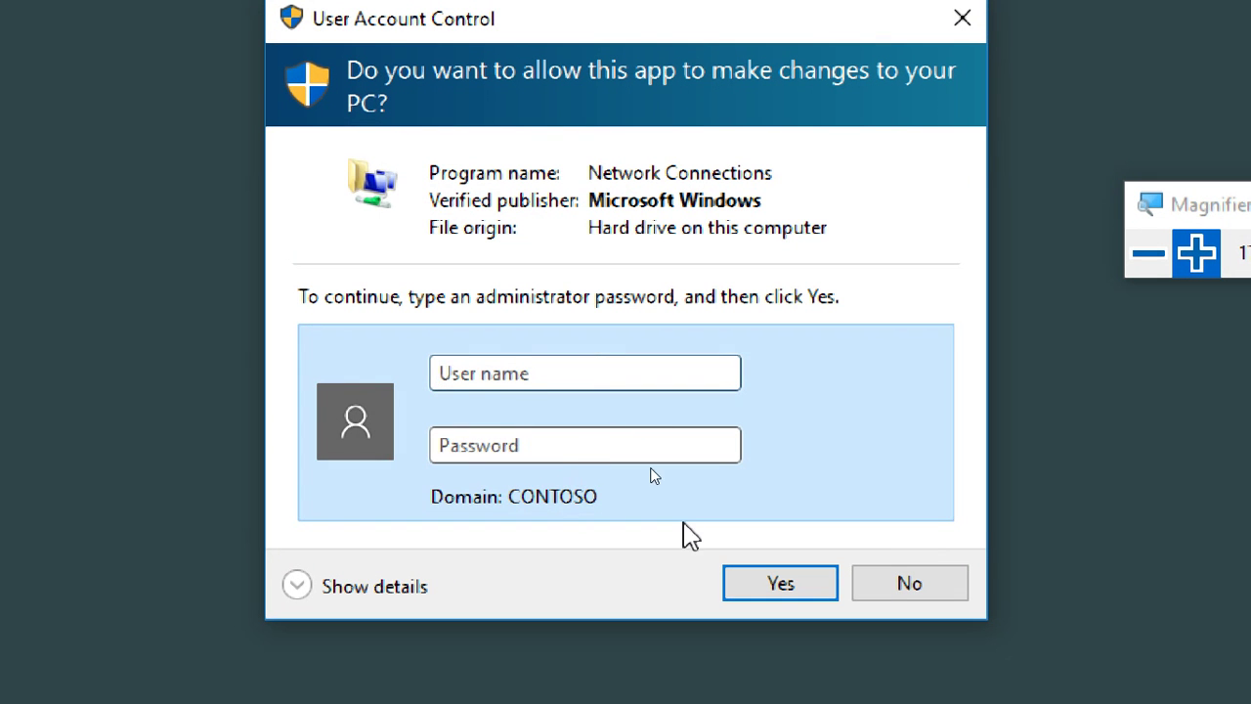
pyautogui.click(915, 582)
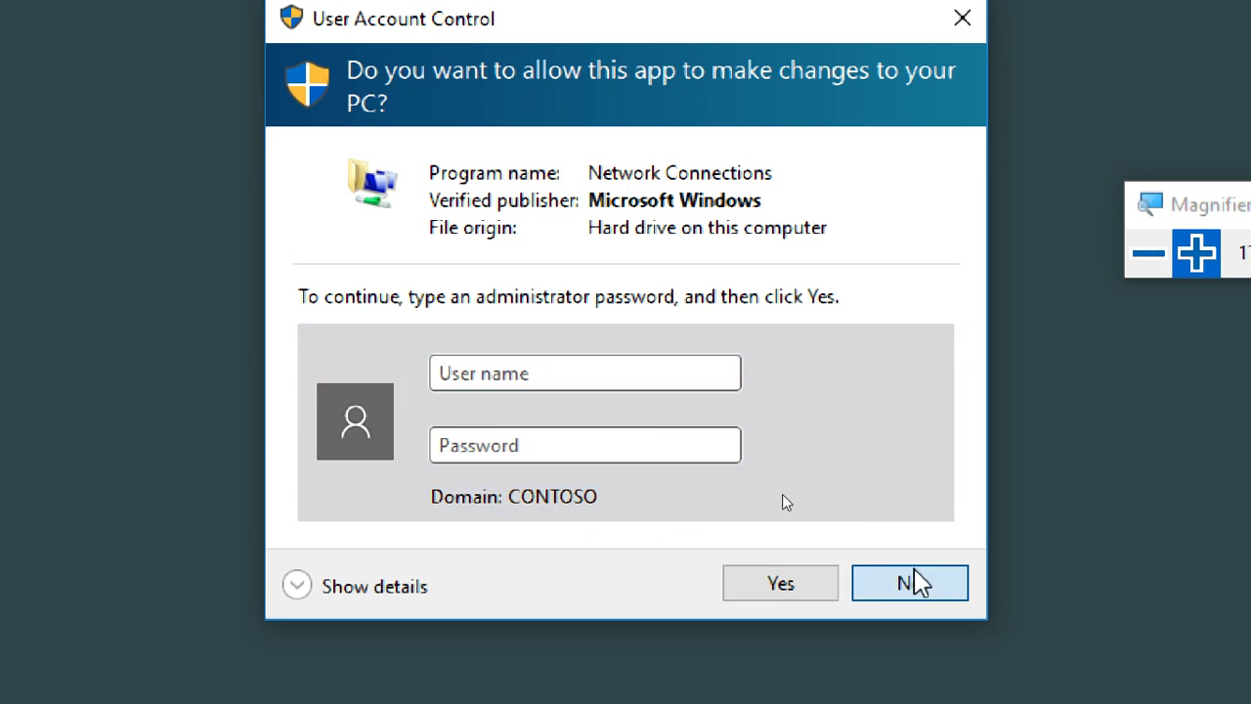
pyautogui.click(857, 641)
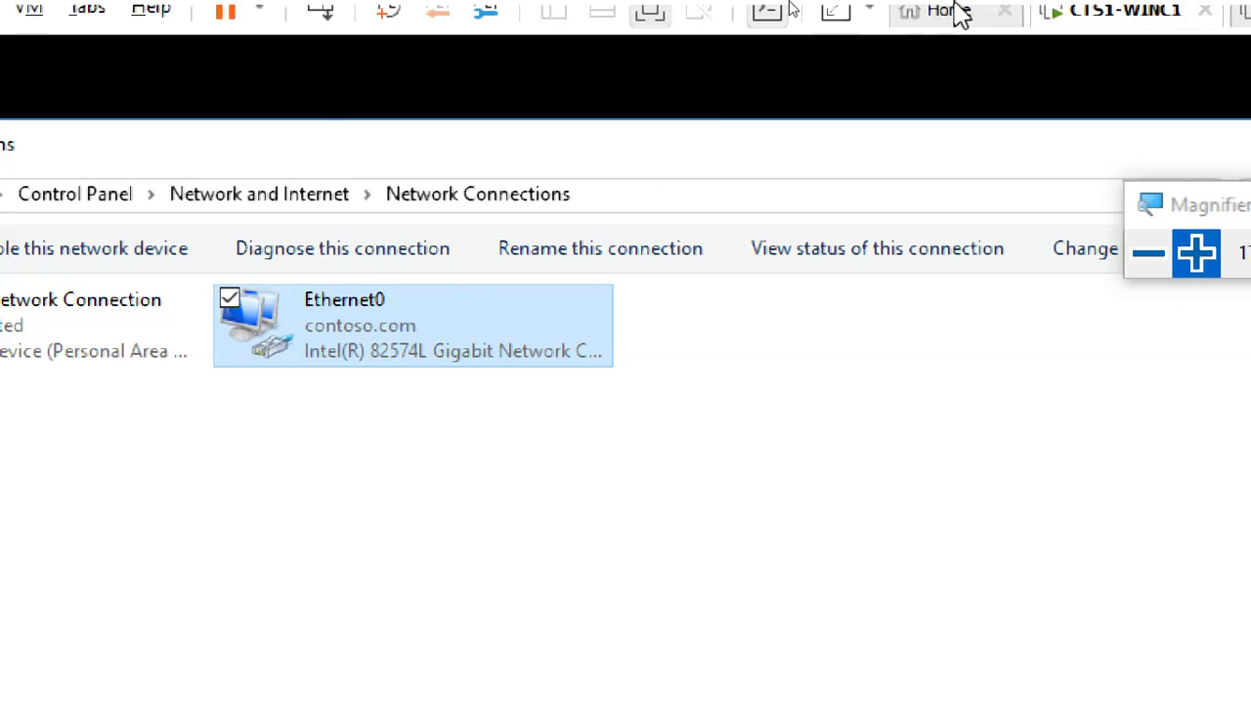
# On the server VM, refresh scope1's Address Leases to show WINC1.contoso.com leasing 172.16.0.106.
pyautogui.click(1204, 19)
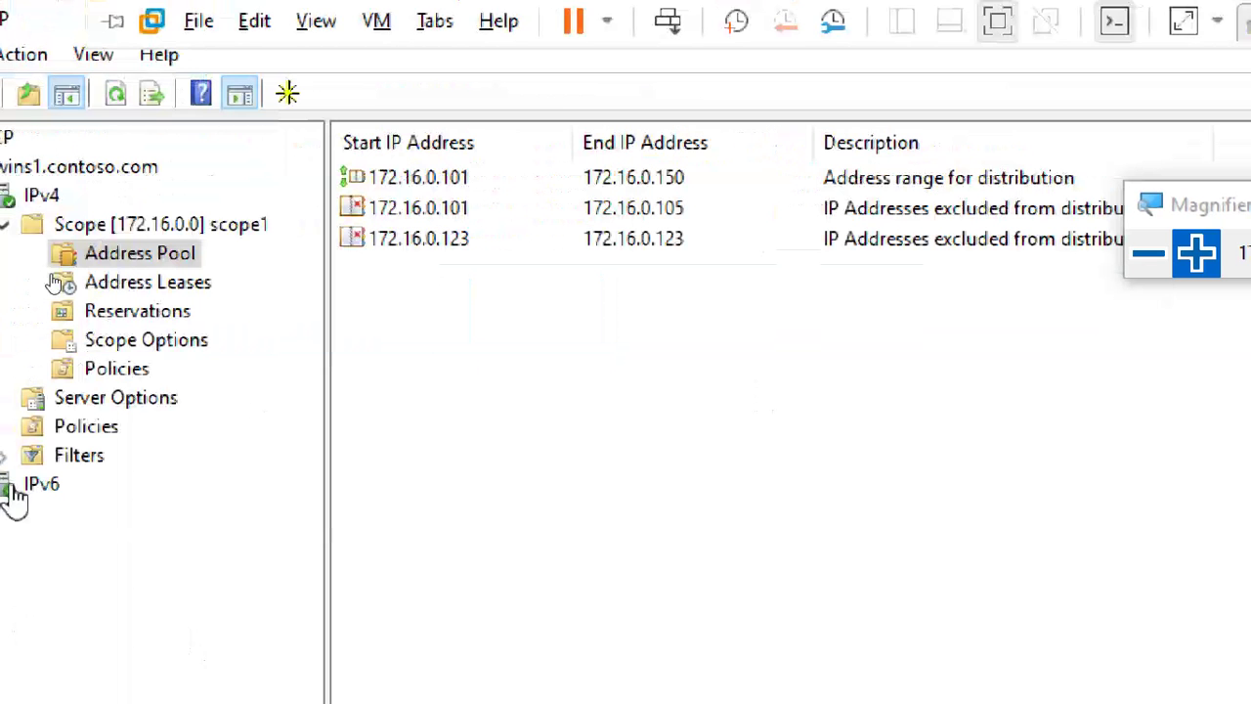
pyautogui.click(176, 283)
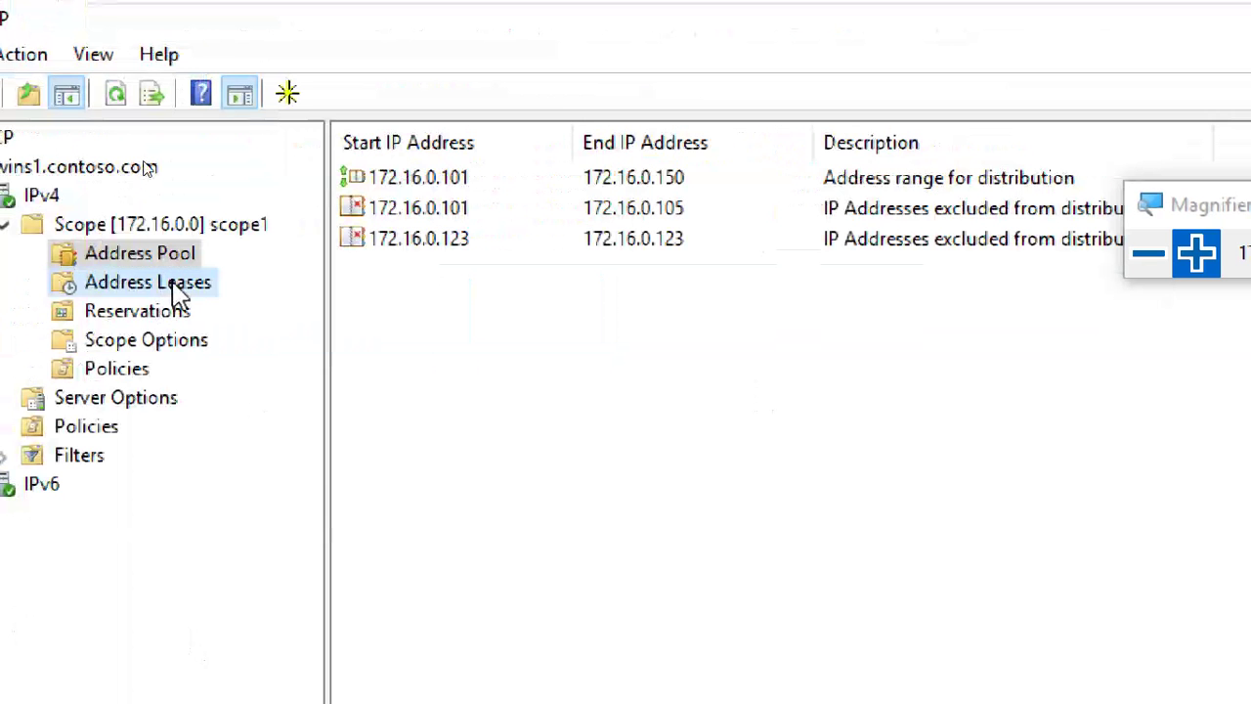
pyautogui.click(117, 95)
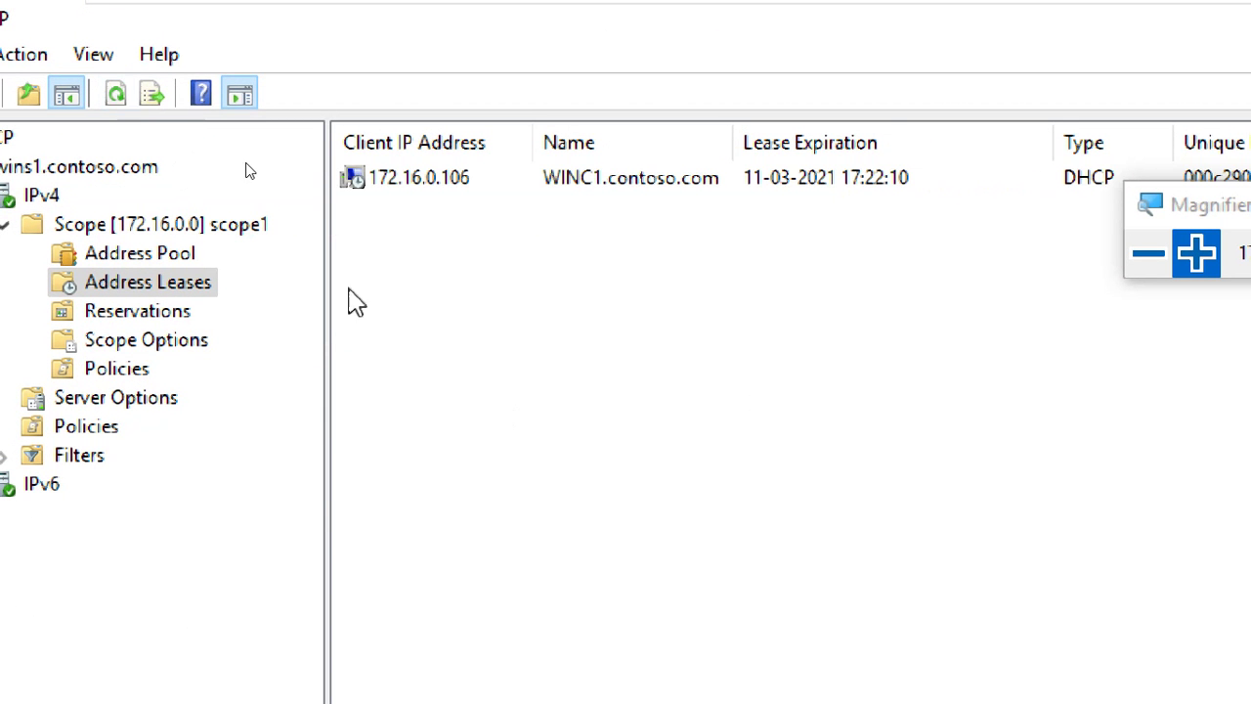
pyautogui.click(461, 186)
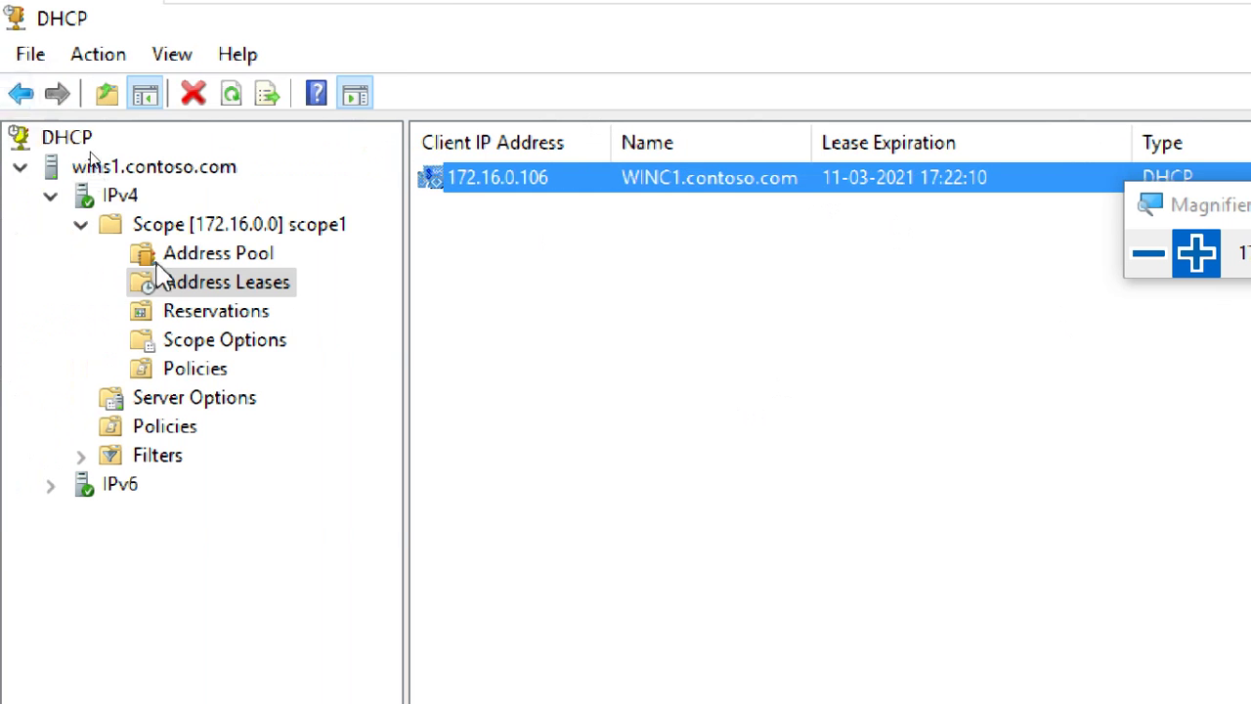
pyautogui.click(586, 311)
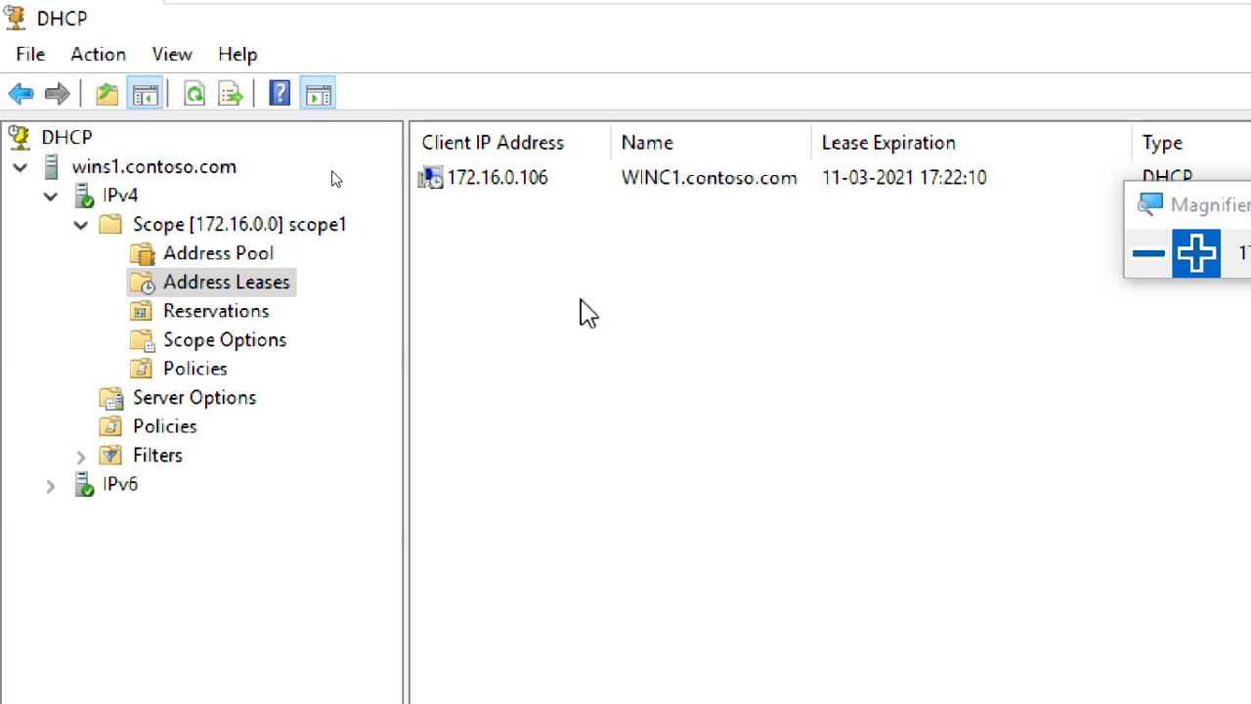
pyautogui.click(304, 263)
pyautogui.click(519, 262)
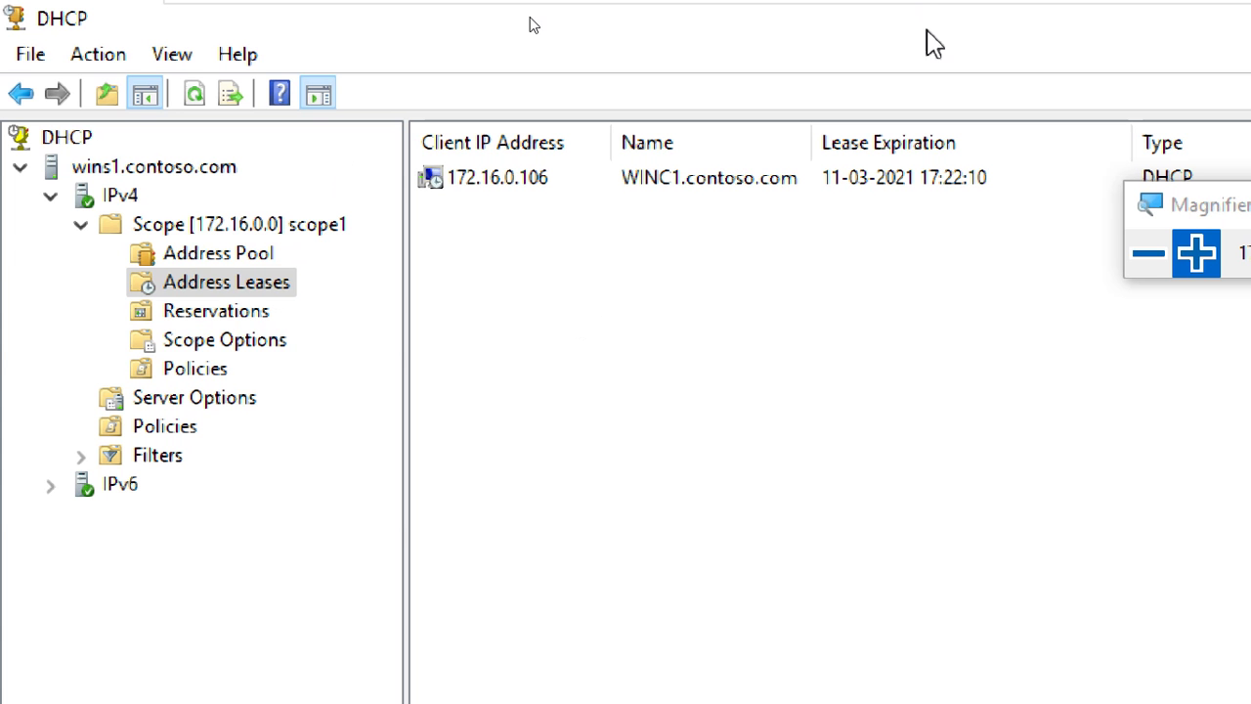
pyautogui.moveTo(999, 11)
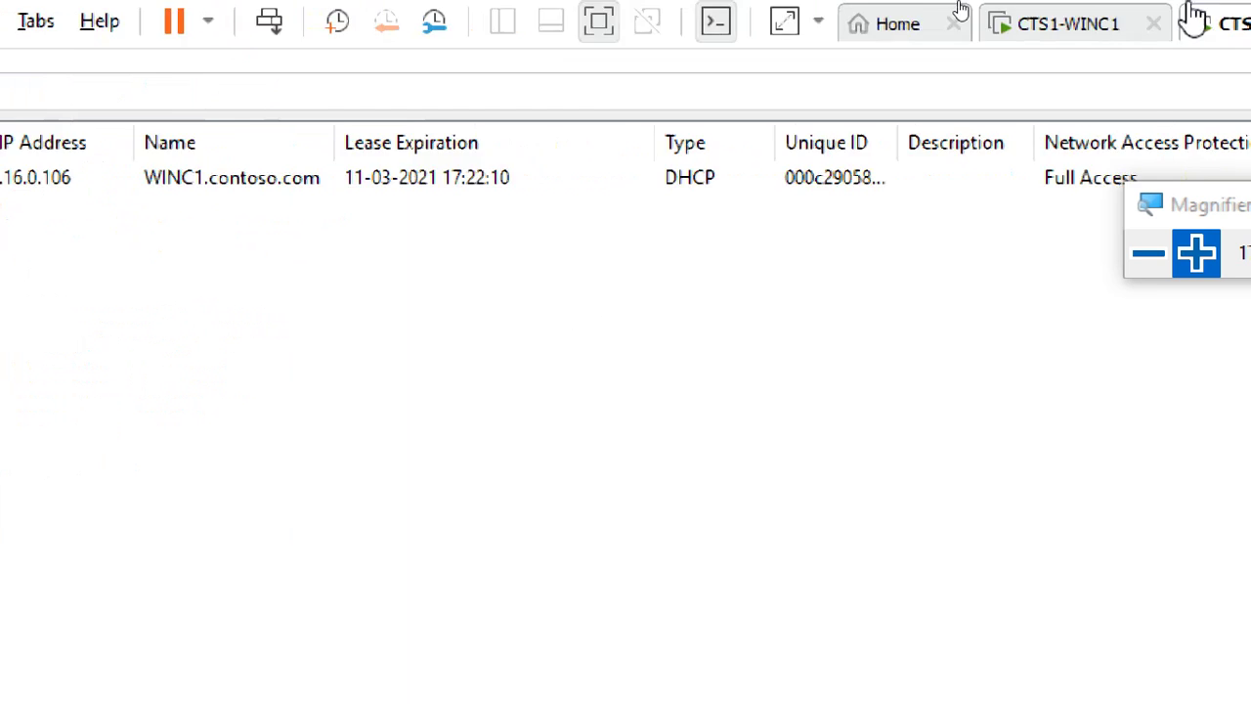